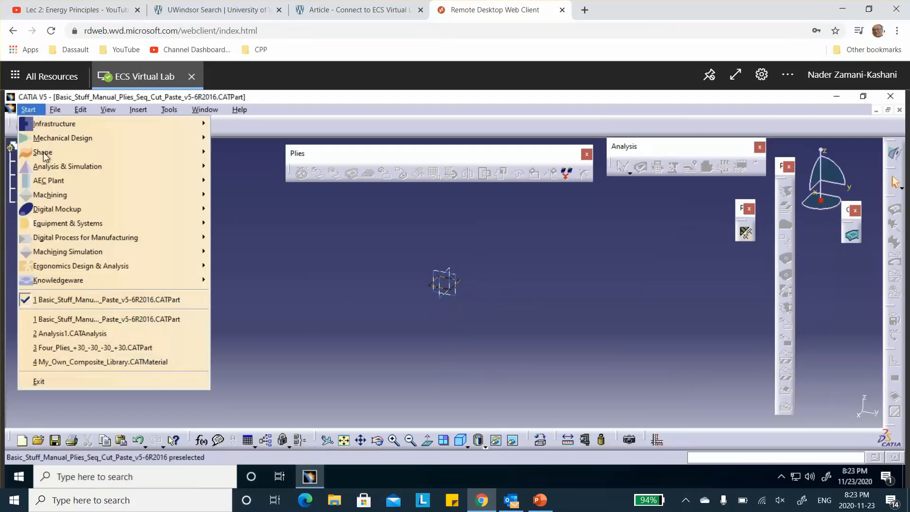
In the Generative Shape Design workbench, sketch a rectangle about 2.5 by 1.7 in from the origin on the xy plane.
{"action": "mouse_move", "coordinate": [143, 159]}
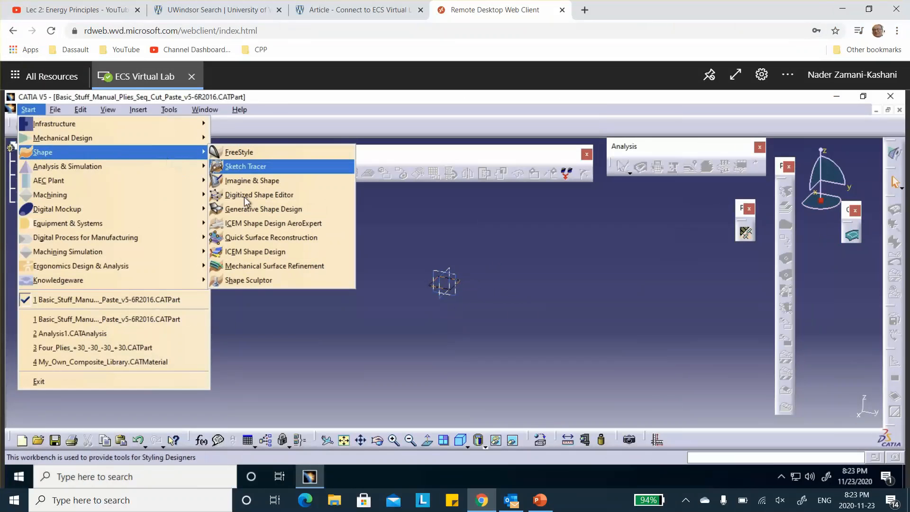
{"action": "left_click", "coordinate": [246, 214]}
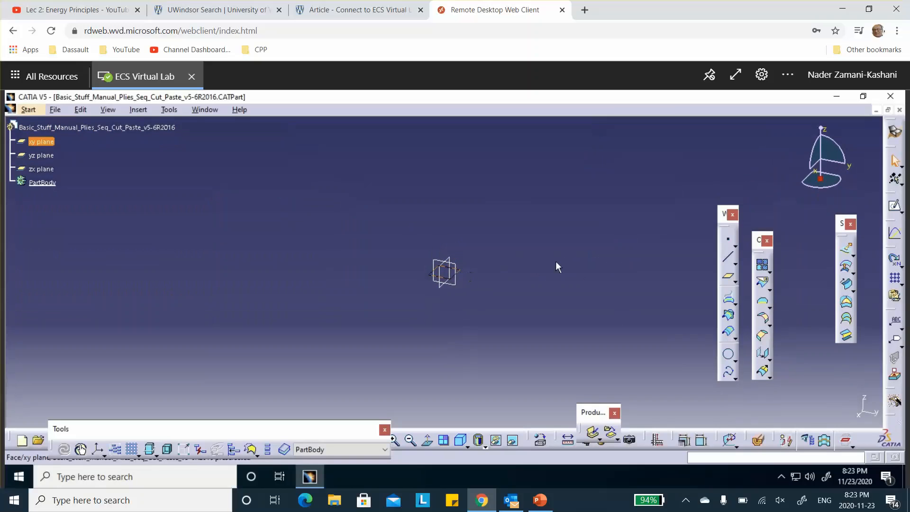
{"action": "left_click", "coordinate": [895, 207]}
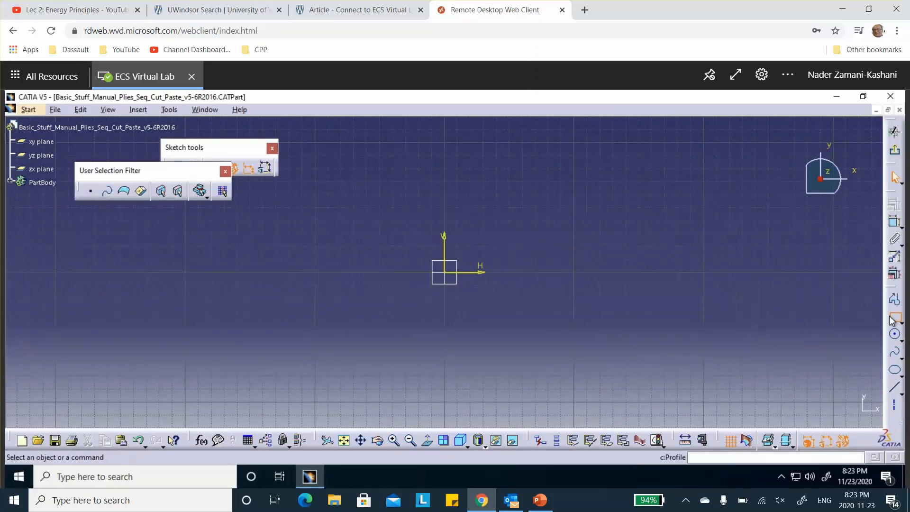
{"action": "left_click", "coordinate": [894, 318]}
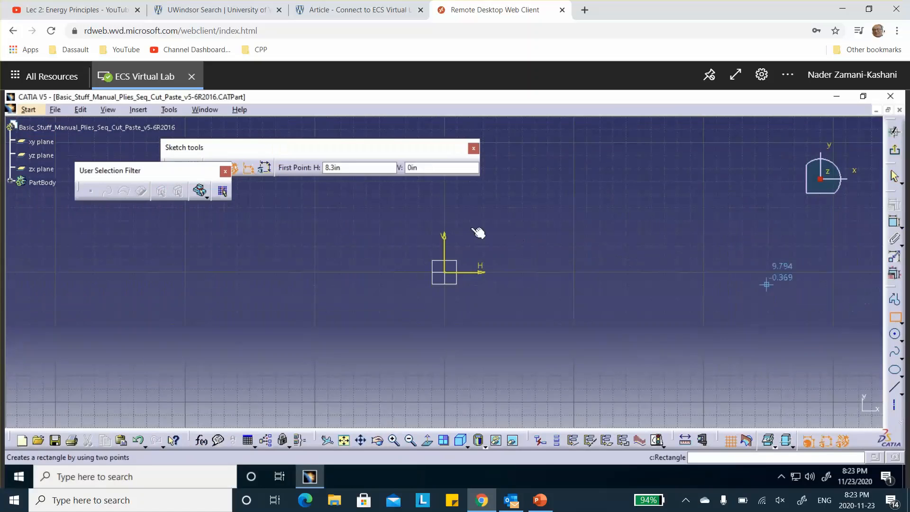
{"action": "left_click", "coordinate": [444, 272]}
{"action": "left_click", "coordinate": [525, 218]}
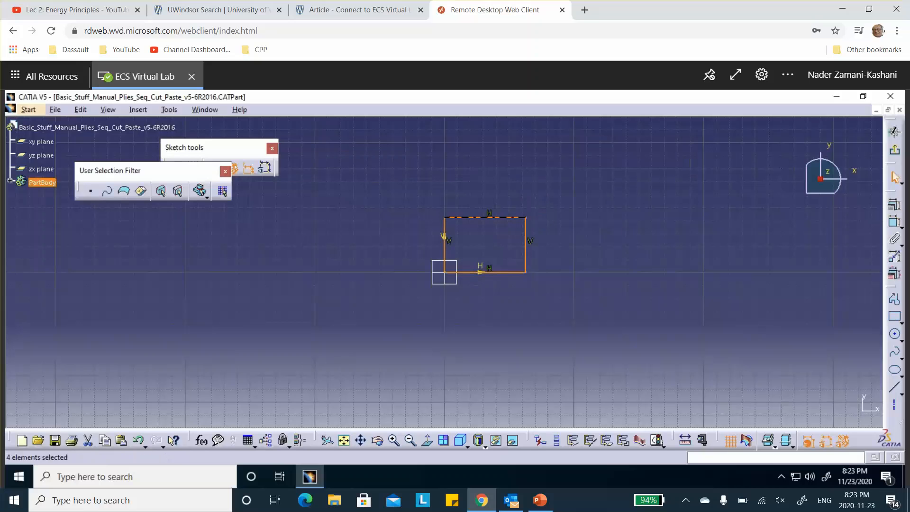
Dimension the rectangle's upper edge and set its width to 50 mm.
{"action": "left_click", "coordinate": [896, 223]}
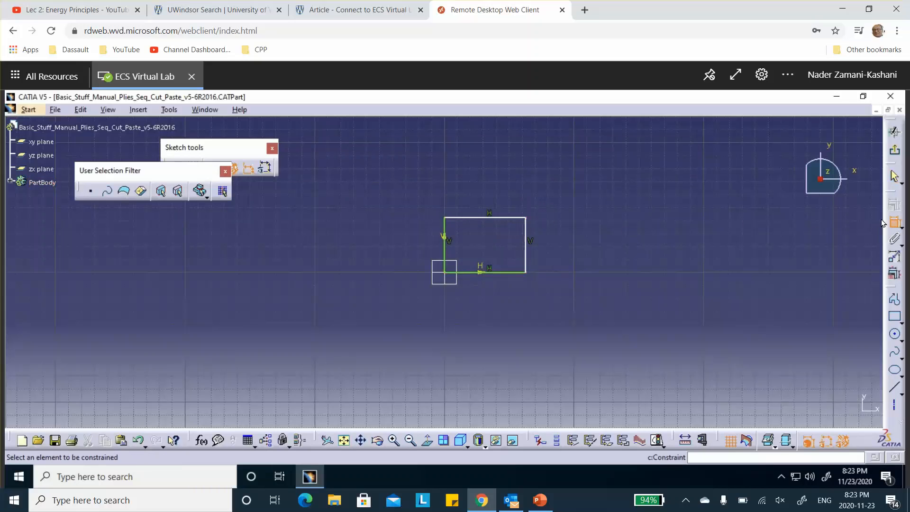
{"action": "left_click", "coordinate": [489, 217]}
{"action": "left_click", "coordinate": [481, 182]}
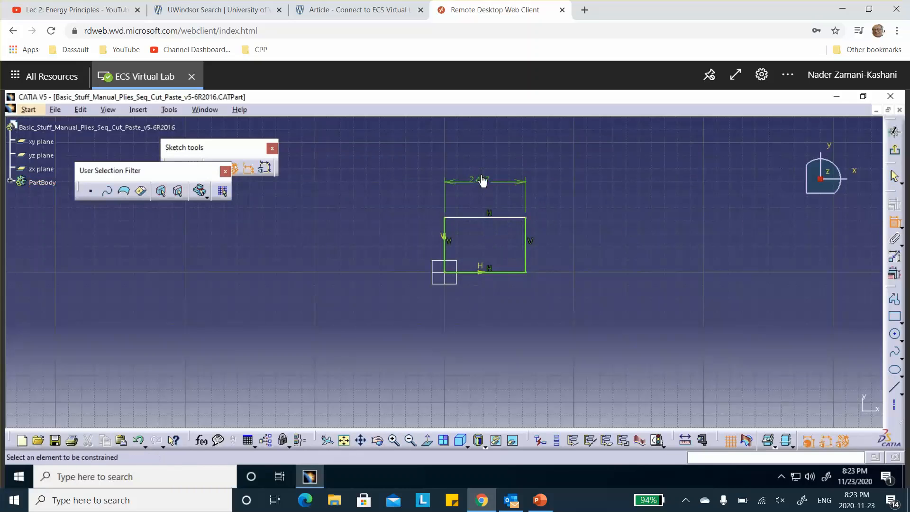
{"action": "double_click", "coordinate": [483, 182]}
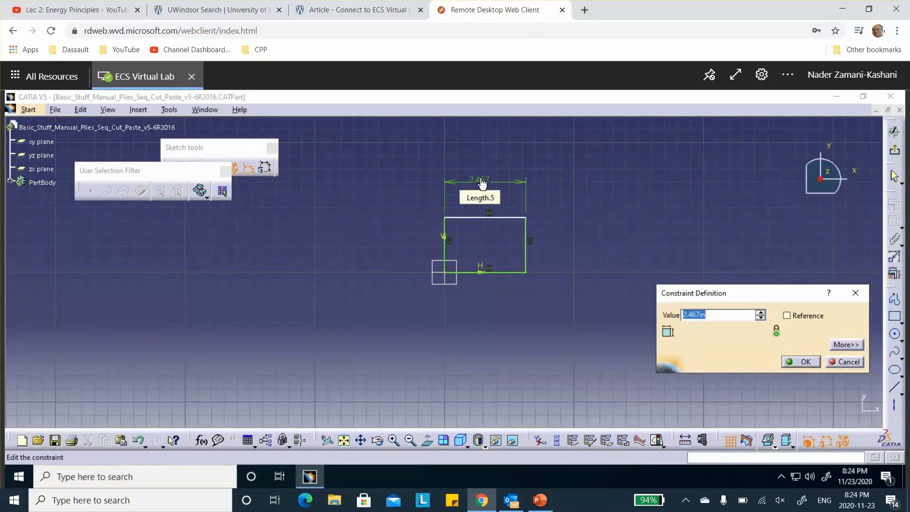
{"action": "type", "text": "50mm"}
{"action": "left_click", "coordinate": [801, 361]}
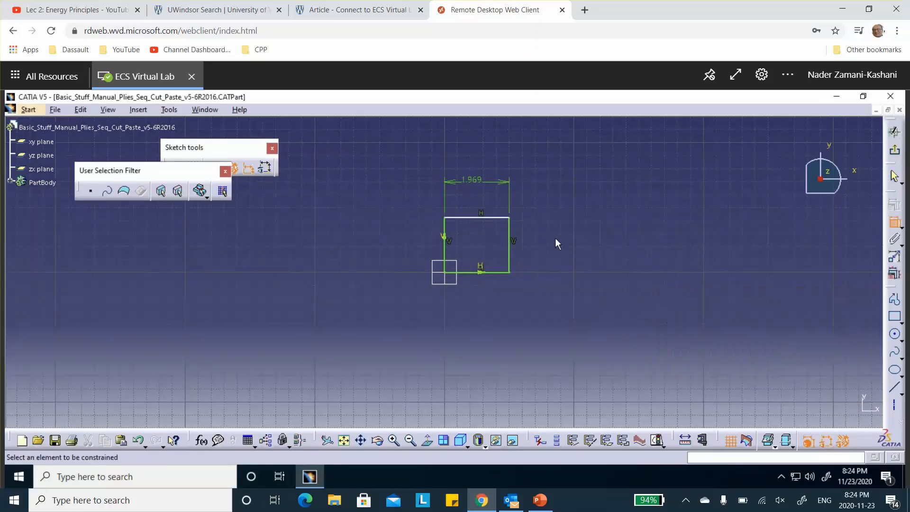
Dimension the rectangle's vertical edge away from the origin and set its height to 50 mm.
{"action": "left_click", "coordinate": [509, 242]}
{"action": "left_click", "coordinate": [542, 238]}
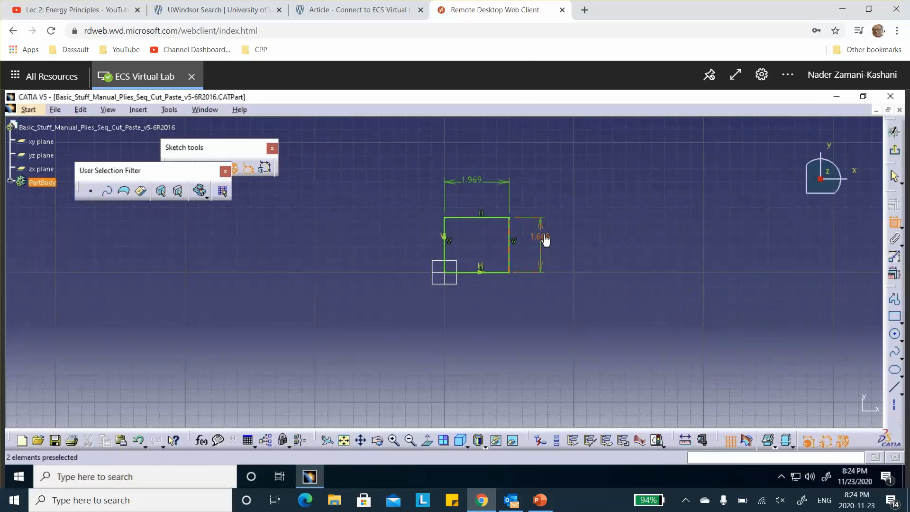
{"action": "double_click", "coordinate": [544, 235]}
{"action": "type", "text": "50mm"}
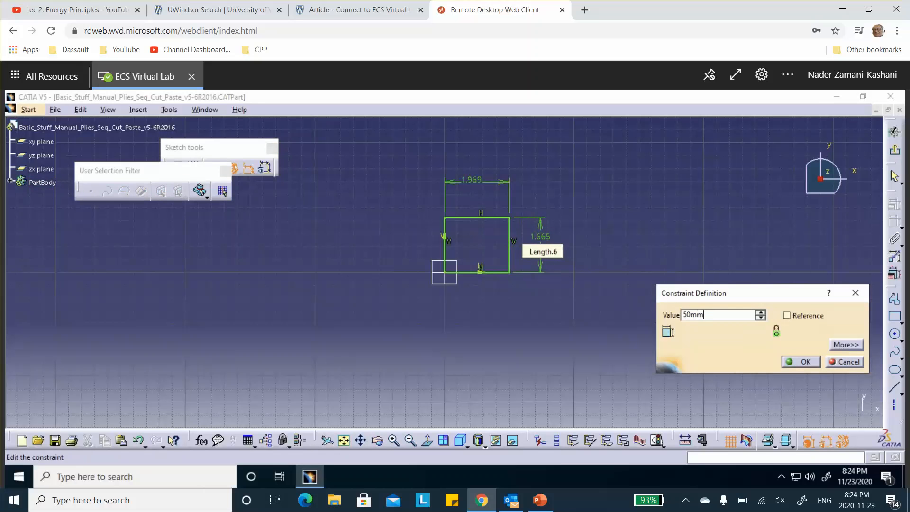
{"action": "left_click", "coordinate": [806, 362]}
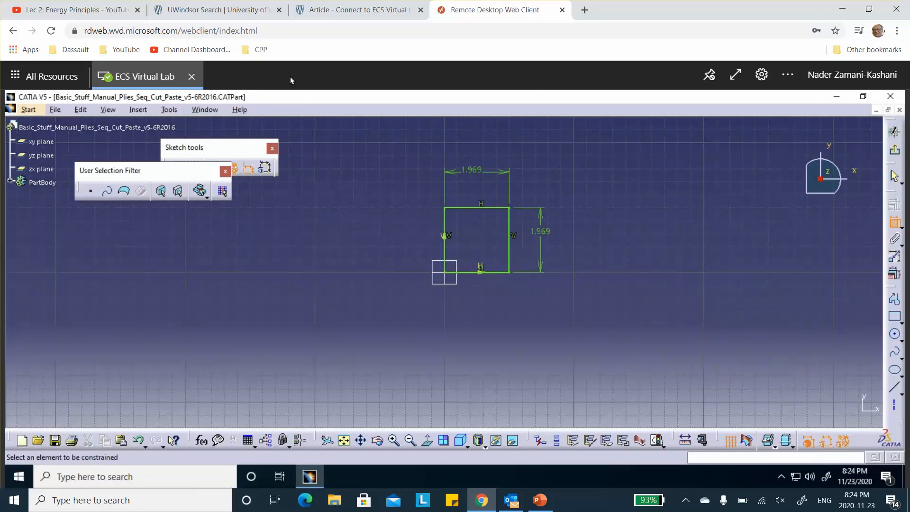
Change the length unit to Millimeter (mm) in the program's unit options.
{"action": "left_click", "coordinate": [169, 110]}
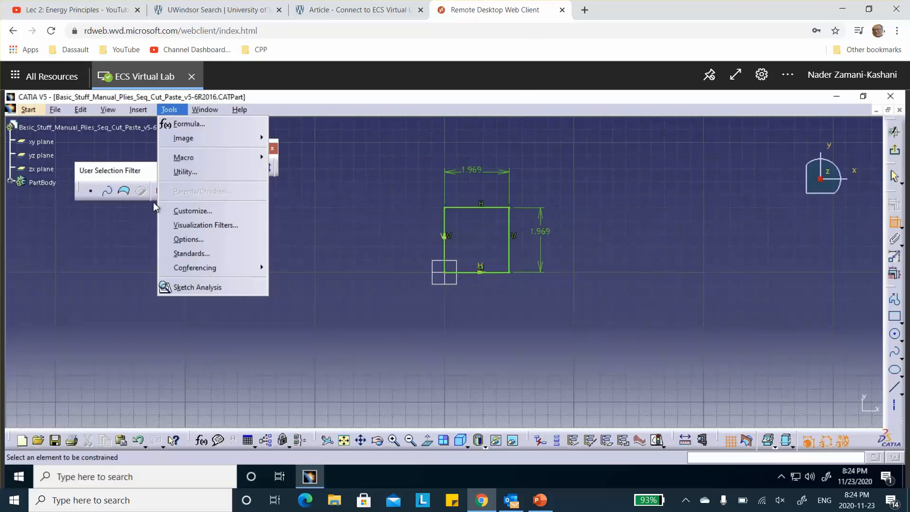
{"action": "left_click", "coordinate": [176, 239]}
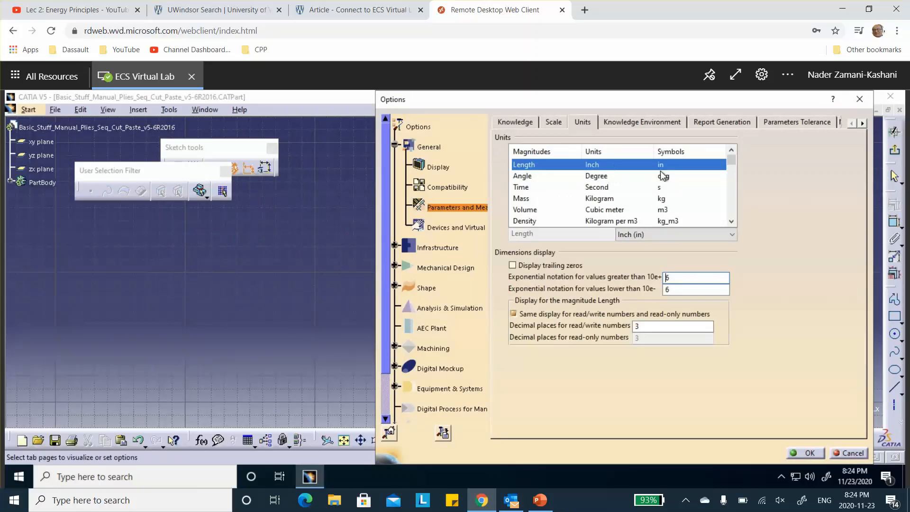
{"action": "left_click", "coordinate": [731, 236]}
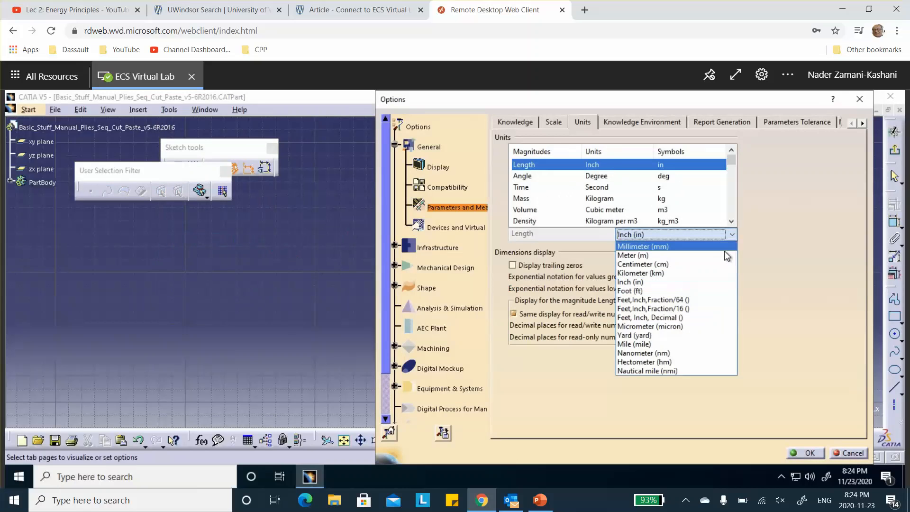
{"action": "left_click", "coordinate": [724, 246]}
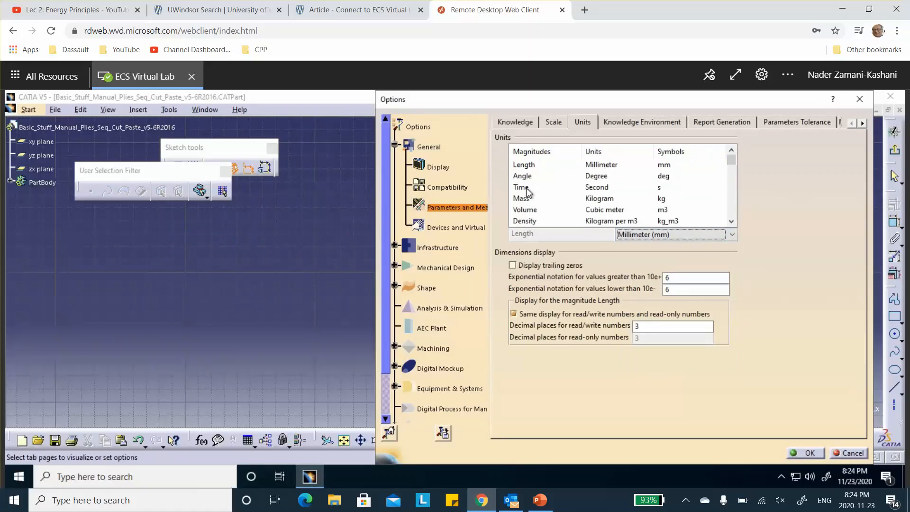
Change the force unit to Newton (N) in the unit options.
{"action": "left_click", "coordinate": [732, 221]}
{"action": "left_click", "coordinate": [731, 220]}
{"action": "left_click", "coordinate": [732, 221]}
{"action": "left_click", "coordinate": [731, 221]}
{"action": "left_click", "coordinate": [732, 221]}
{"action": "left_click", "coordinate": [731, 220]}
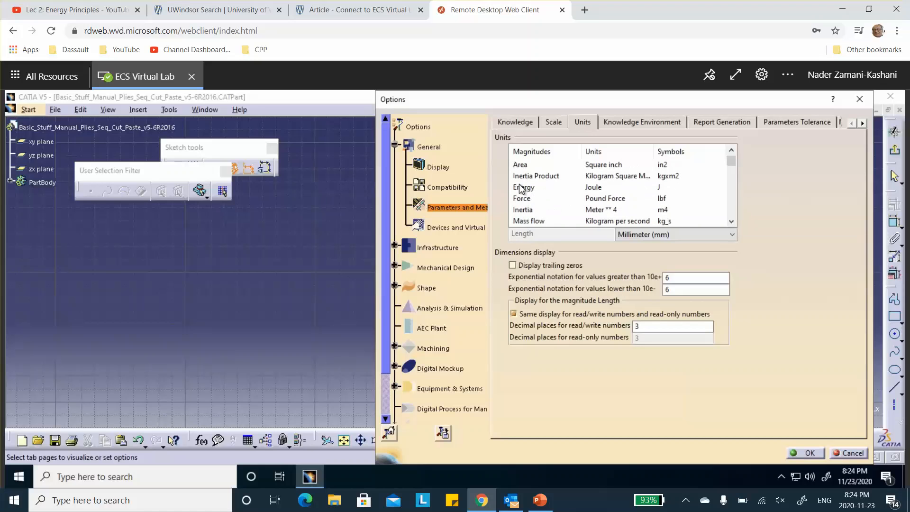
{"action": "left_click", "coordinate": [527, 199]}
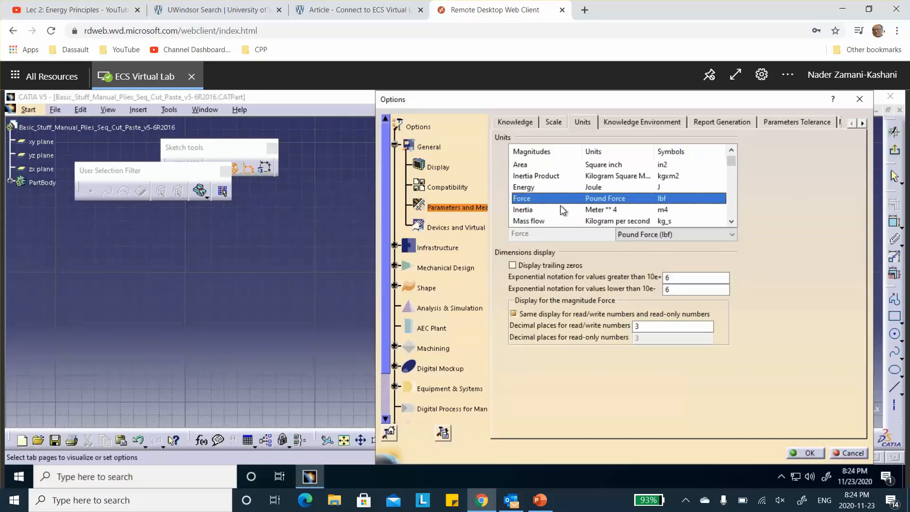
{"action": "left_click", "coordinate": [732, 234]}
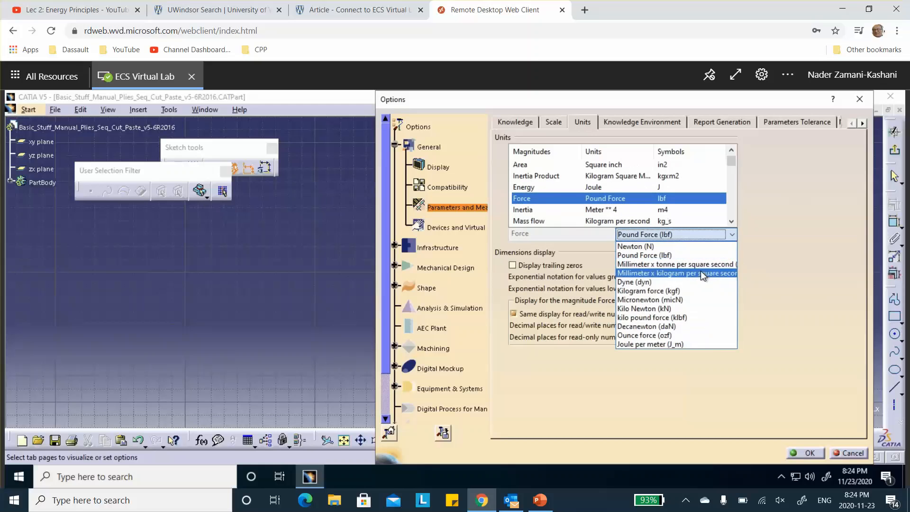
{"action": "left_click", "coordinate": [696, 246]}
Change the pressure unit to Megapascal (MPa) and accept the unit options.
{"action": "left_click", "coordinate": [731, 222]}
{"action": "left_click", "coordinate": [731, 221]}
{"action": "left_click", "coordinate": [730, 222]}
{"action": "left_click", "coordinate": [535, 209]}
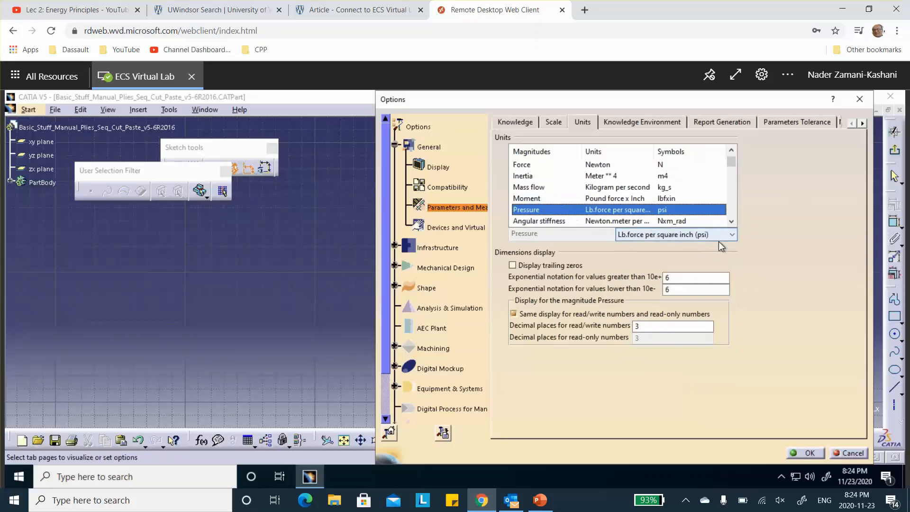
{"action": "left_click", "coordinate": [732, 234]}
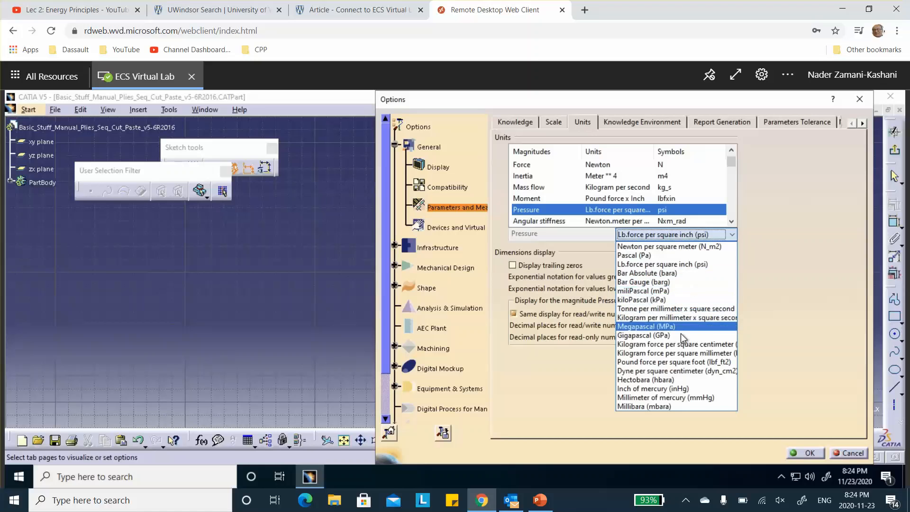
{"action": "left_click", "coordinate": [676, 326]}
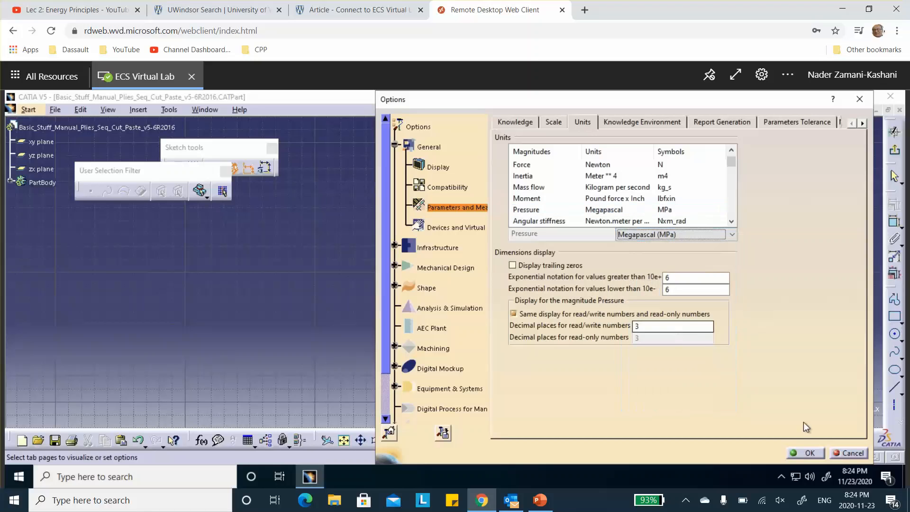
{"action": "left_click", "coordinate": [809, 453]}
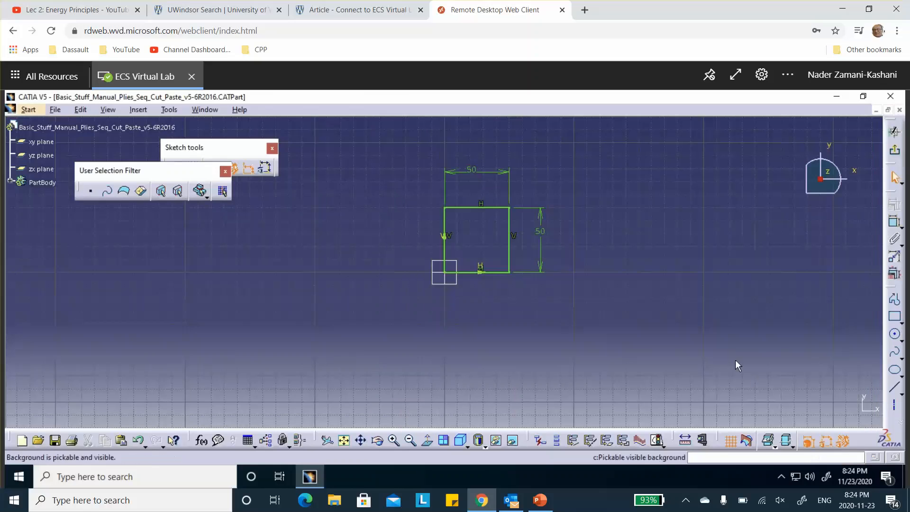
Exit the sketch and rename it 50by50 in its feature properties.
{"action": "left_click", "coordinate": [894, 150]}
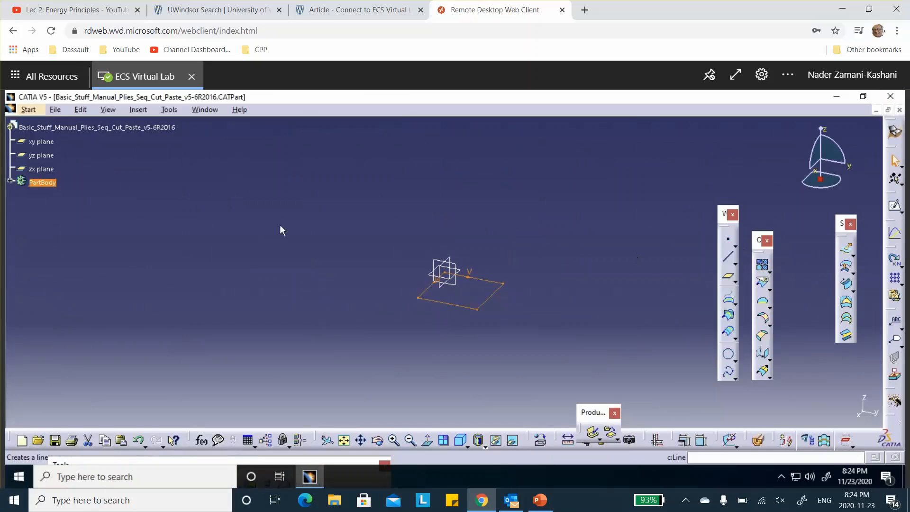
{"action": "left_click", "coordinate": [10, 180]}
{"action": "right_click", "coordinate": [57, 195]}
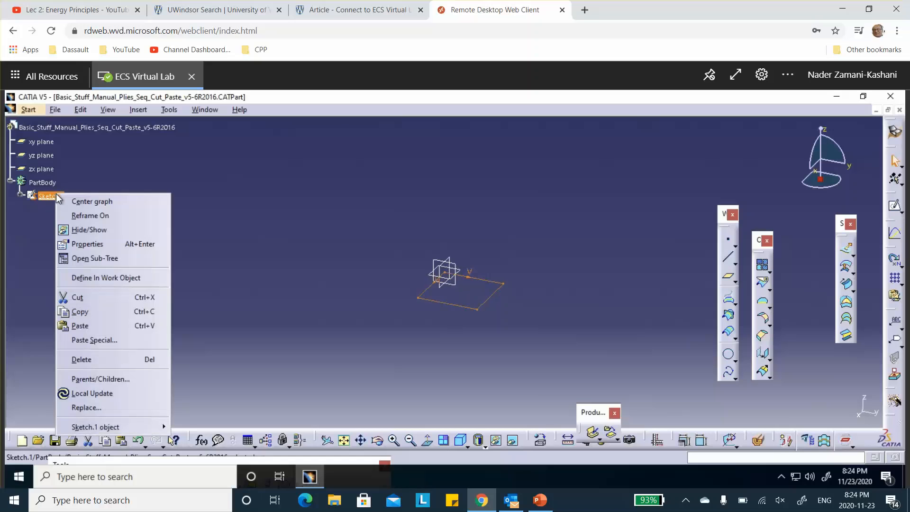
{"action": "left_click", "coordinate": [87, 245]}
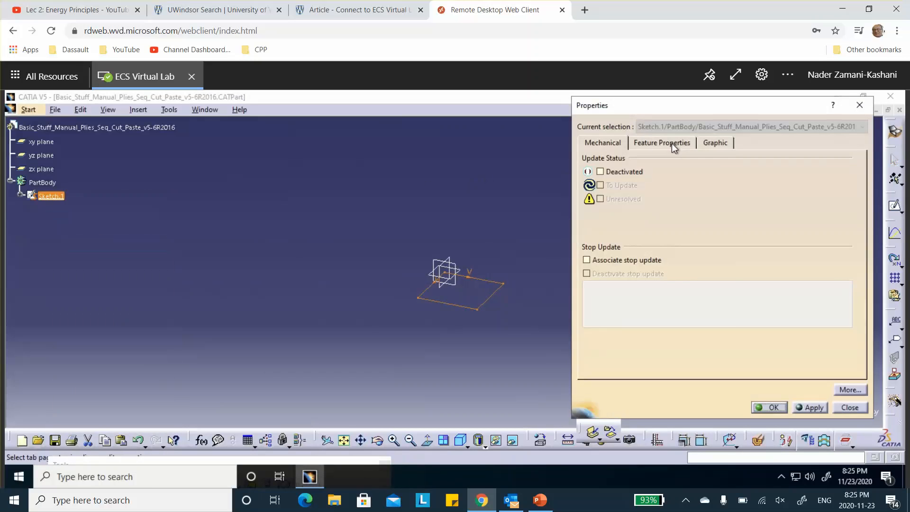
{"action": "left_click", "coordinate": [672, 143]}
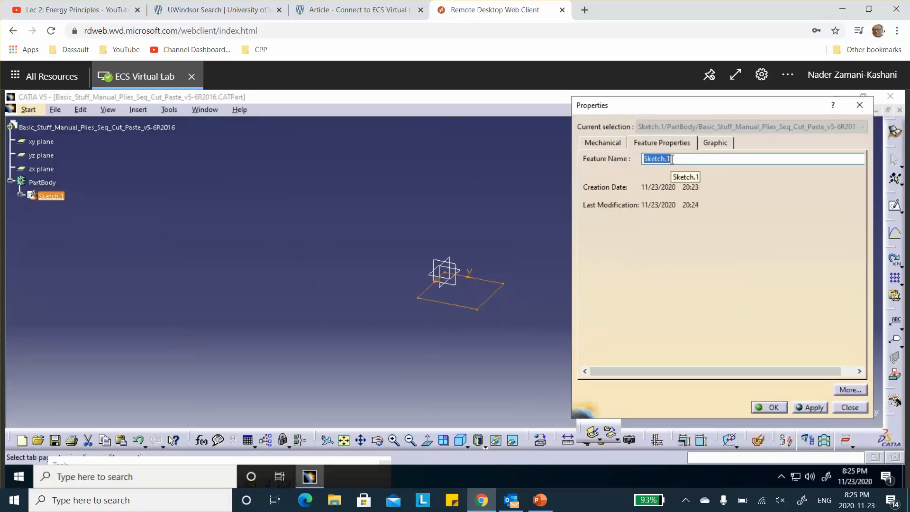
{"action": "type", "text": "50by50"}
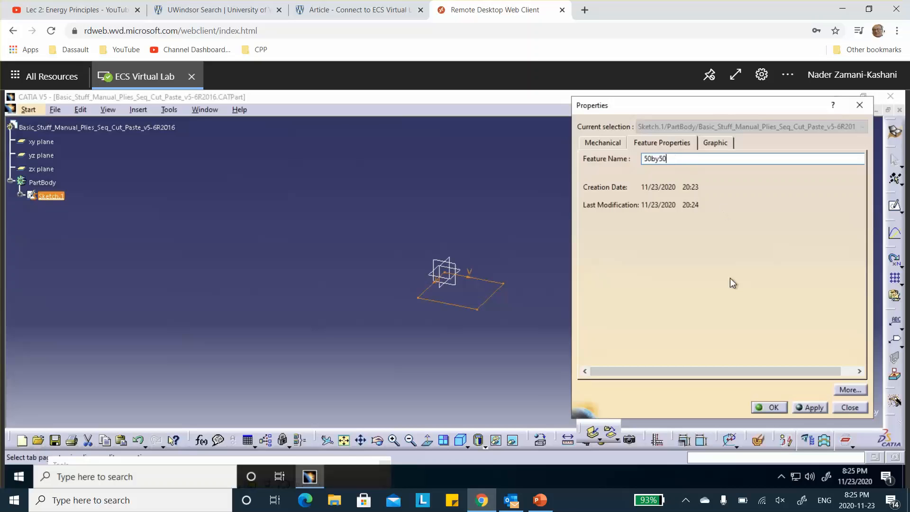
{"action": "left_click", "coordinate": [773, 408]}
{"action": "left_click", "coordinate": [59, 217]}
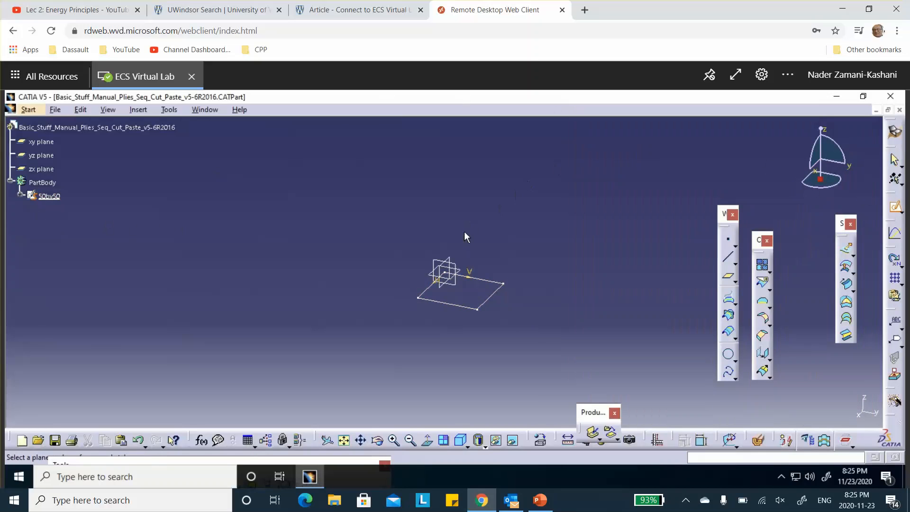
Start a new sketch on the xy plane and draw a separate rectangle about 60 mm tall beside the square, with its base on the horizontal axis.
{"action": "left_click", "coordinate": [460, 270]}
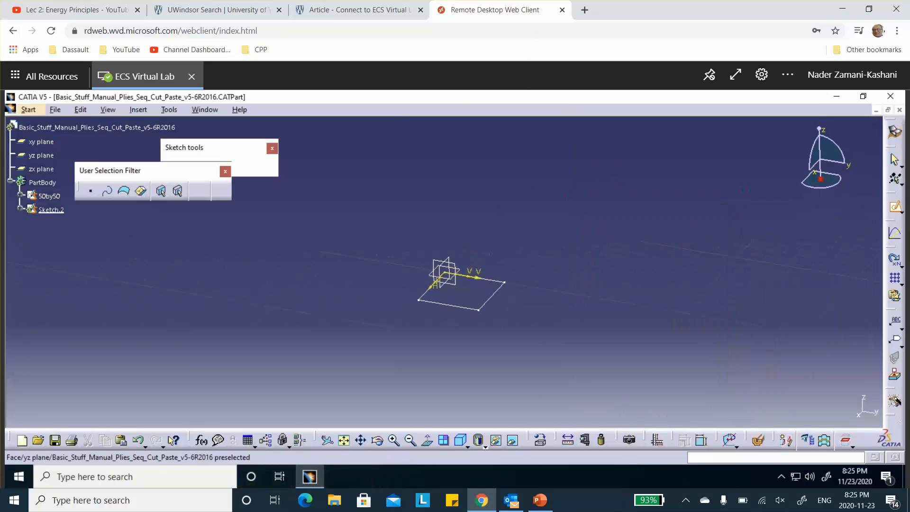
{"action": "left_click", "coordinate": [894, 316]}
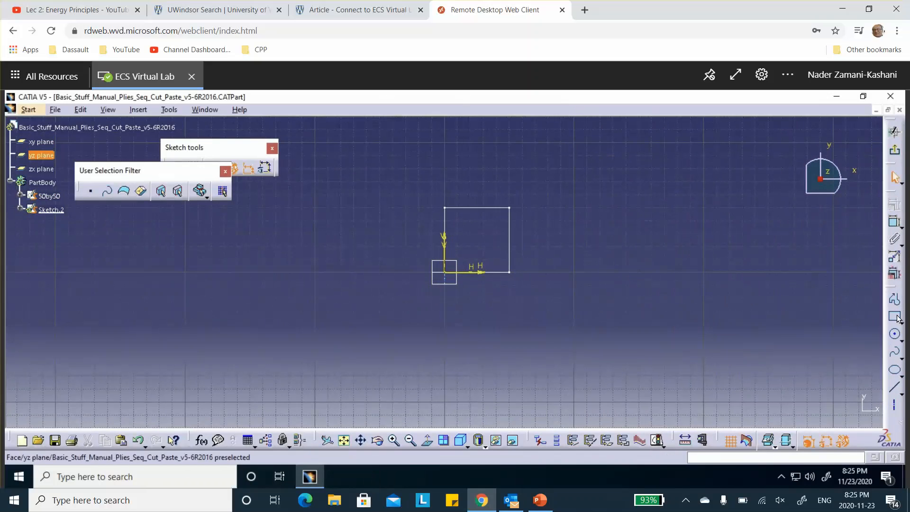
{"action": "left_click", "coordinate": [535, 195]}
{"action": "left_click", "coordinate": [641, 272]}
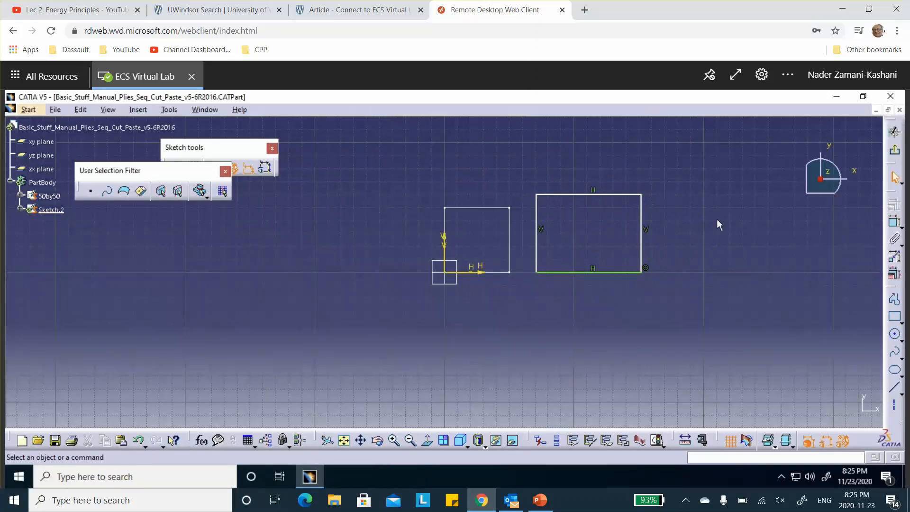
Dimension the new rectangle's outer vertical edge and set its height to 50 mm.
{"action": "left_click", "coordinate": [641, 221]}
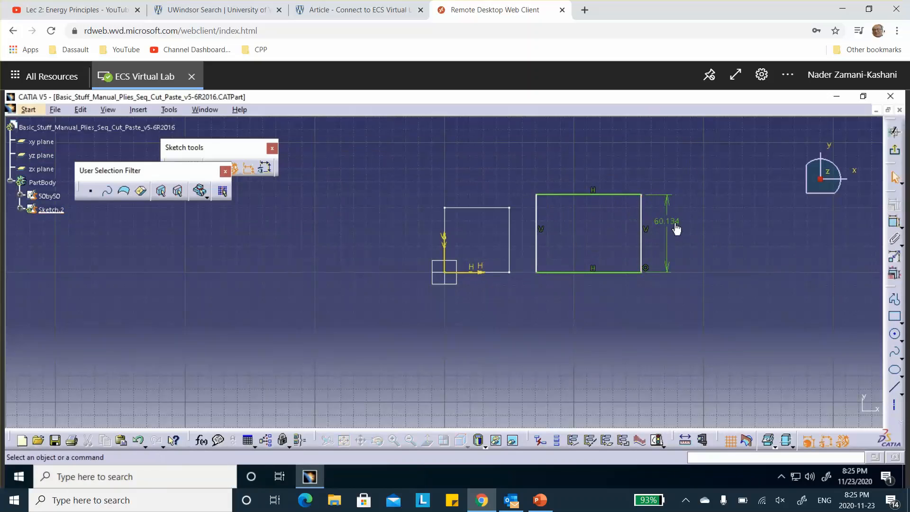
{"action": "left_click", "coordinate": [679, 222]}
{"action": "double_click", "coordinate": [668, 221]}
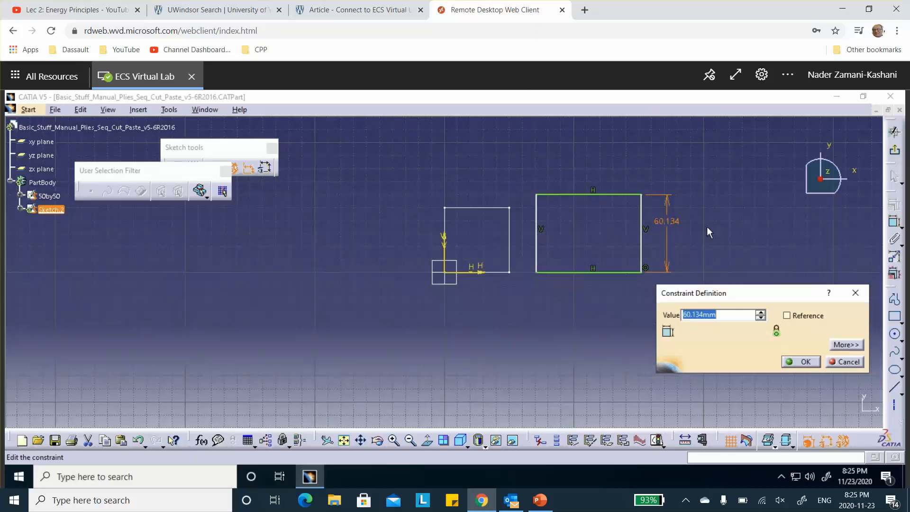
{"action": "type", "text": "50"}
{"action": "left_click", "coordinate": [801, 362]}
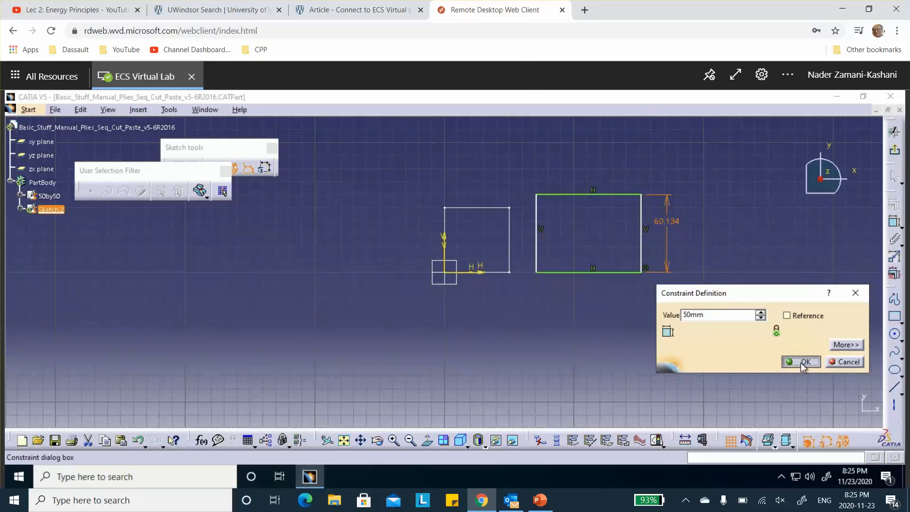
Try to make the rectangle's upper inner corner coincident with the square's adjacent upper corner.
{"action": "left_click", "coordinate": [766, 333]}
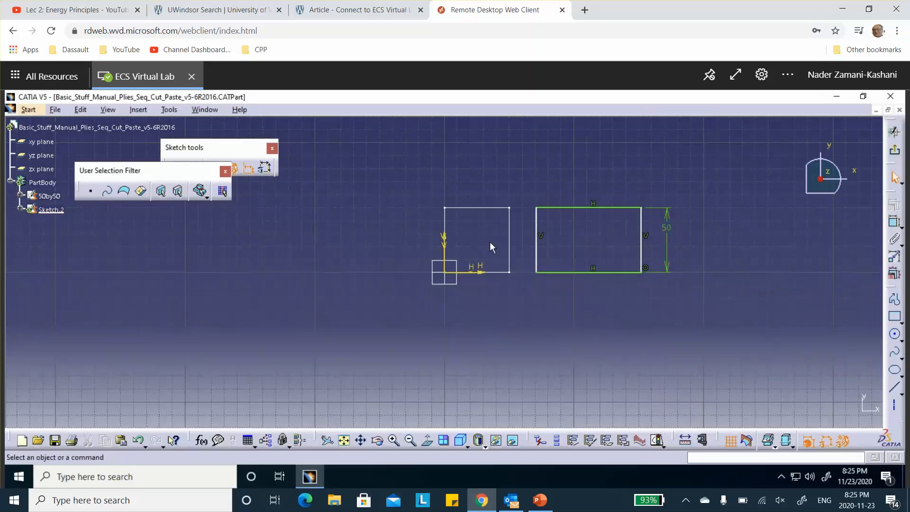
{"action": "left_click", "coordinate": [537, 208]}
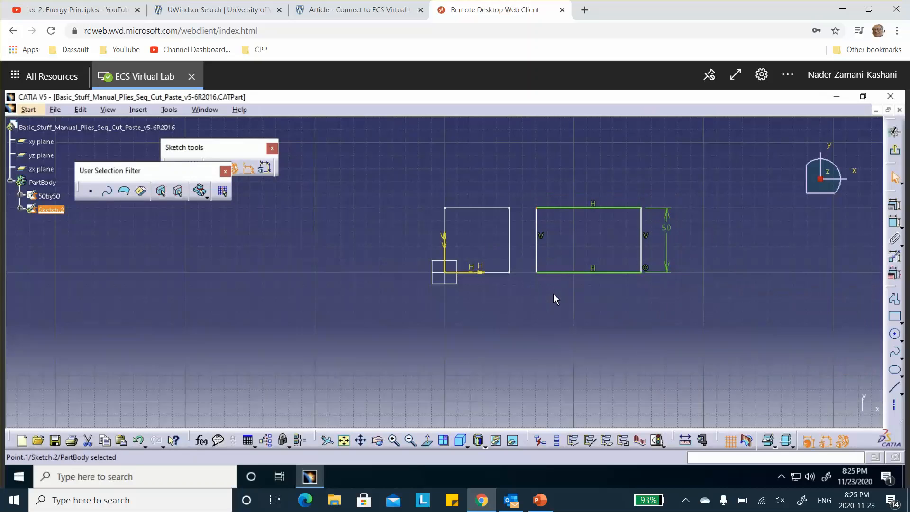
{"action": "left_click", "coordinate": [510, 208], "text": "ctrl"}
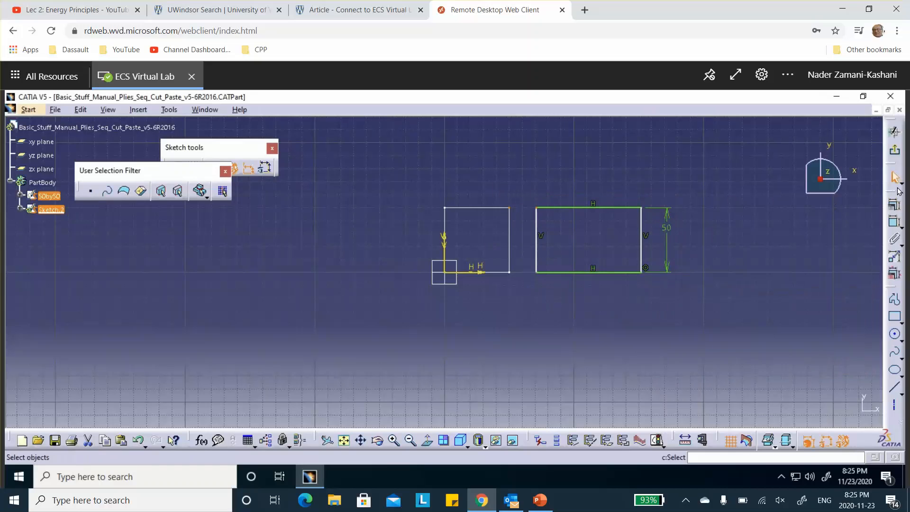
{"action": "left_click", "coordinate": [894, 204]}
{"action": "left_click", "coordinate": [783, 226]}
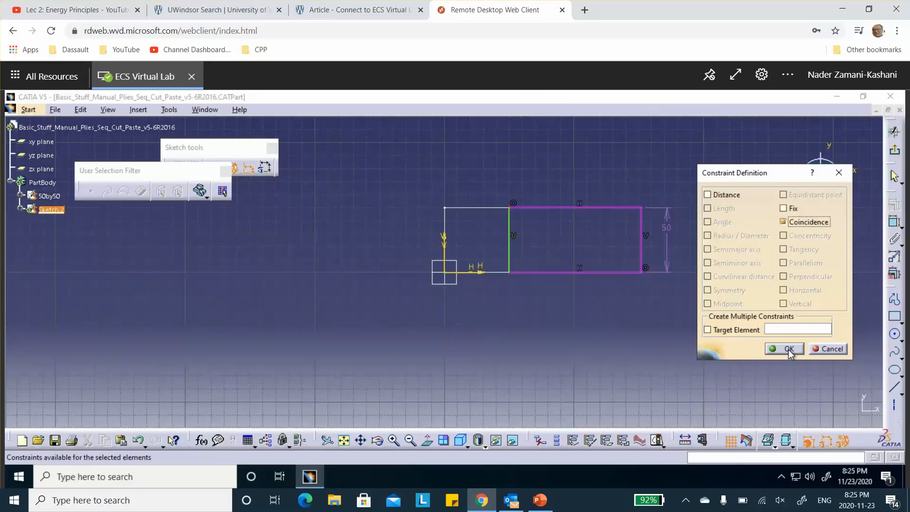
{"action": "left_click", "coordinate": [833, 350]}
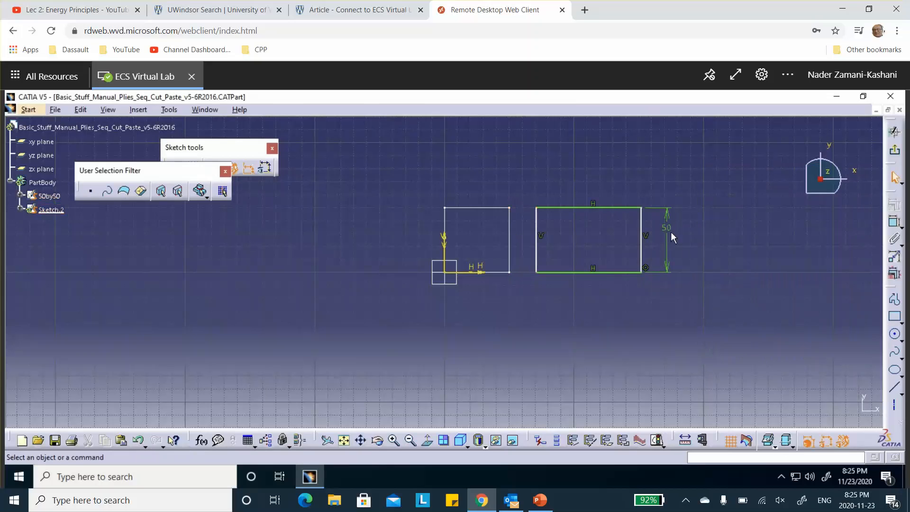
Delete the rectangle's 50 mm height dimension and make its upper inner corner coincident with the square's adjacent upper corner.
{"action": "left_click", "coordinate": [667, 231]}
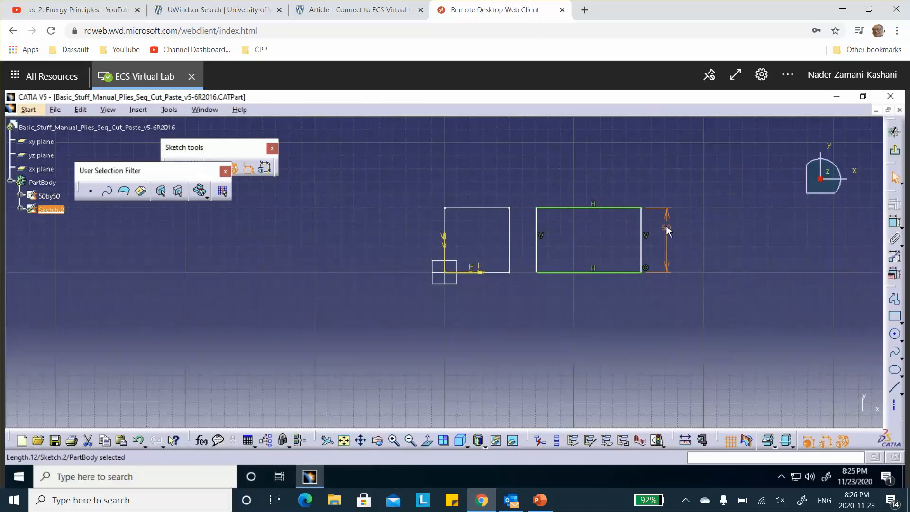
{"action": "key", "text": "Delete"}
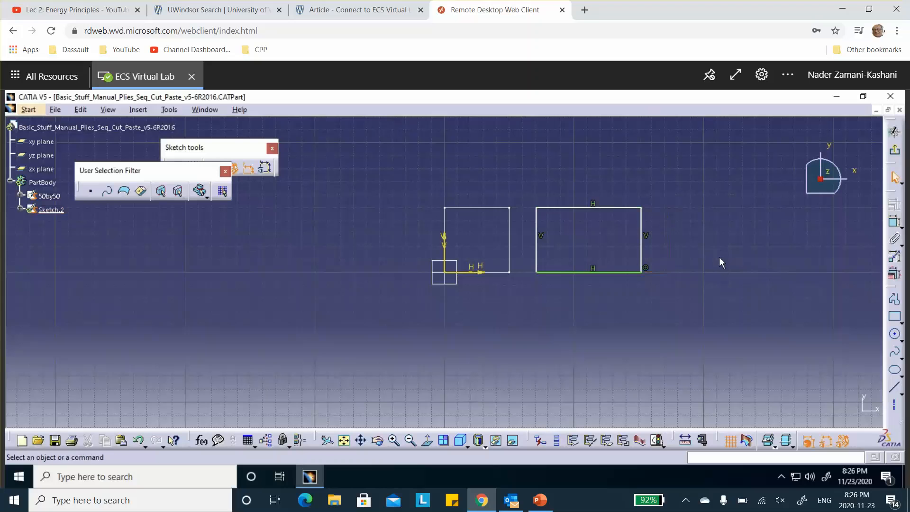
{"action": "left_click", "coordinate": [535, 208]}
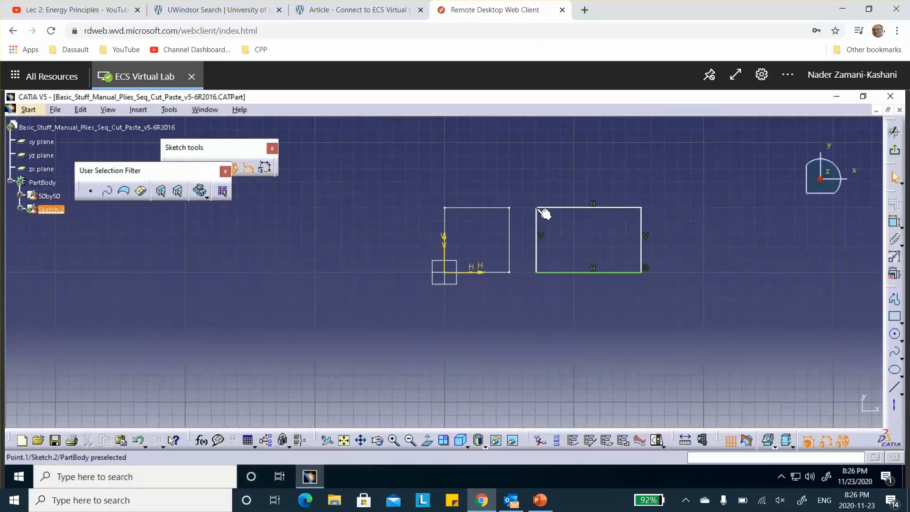
{"action": "left_click", "coordinate": [510, 209], "text": "ctrl"}
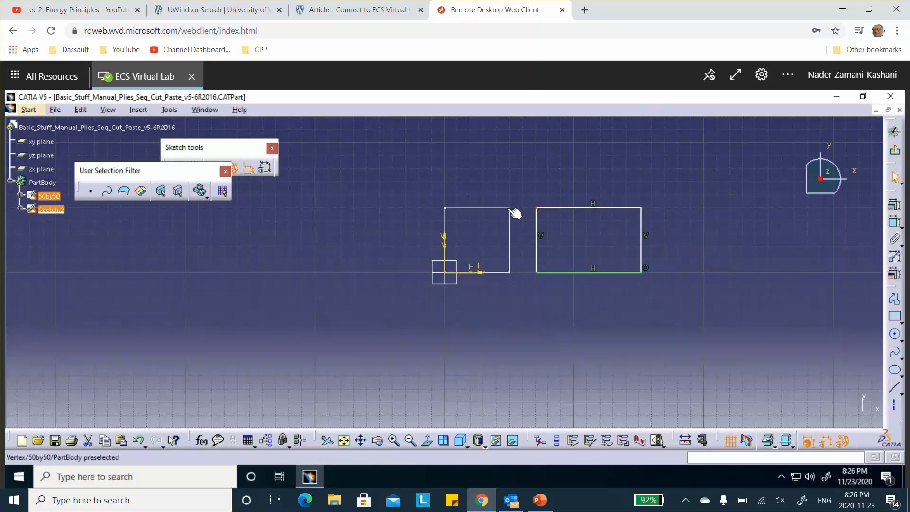
{"action": "left_click", "coordinate": [892, 203]}
{"action": "left_click", "coordinate": [783, 222]}
{"action": "left_click", "coordinate": [783, 349]}
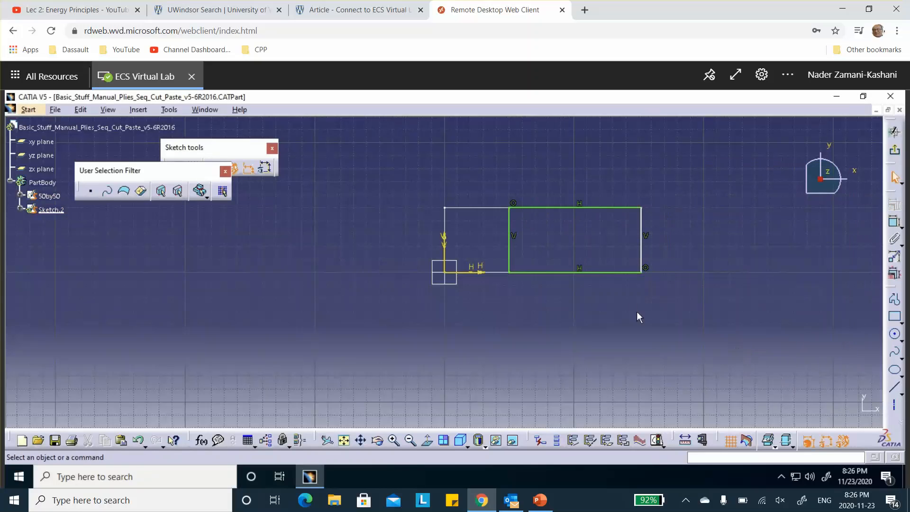
Dimension the rectangle's base edge and set its length to 100 mm.
{"action": "left_click", "coordinate": [896, 223]}
{"action": "left_click", "coordinate": [578, 279]}
{"action": "left_click", "coordinate": [576, 298]}
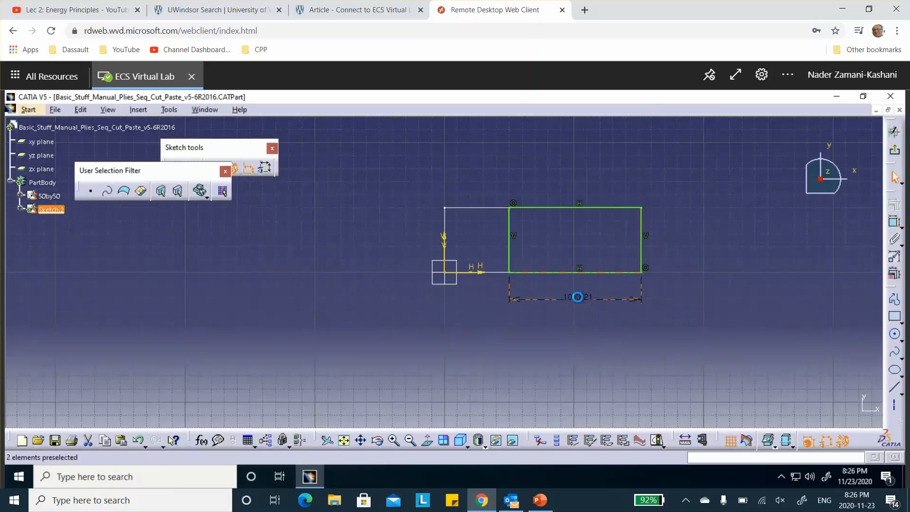
{"action": "double_click", "coordinate": [577, 297]}
{"action": "type", "text": "100"}
{"action": "left_click", "coordinate": [803, 362]}
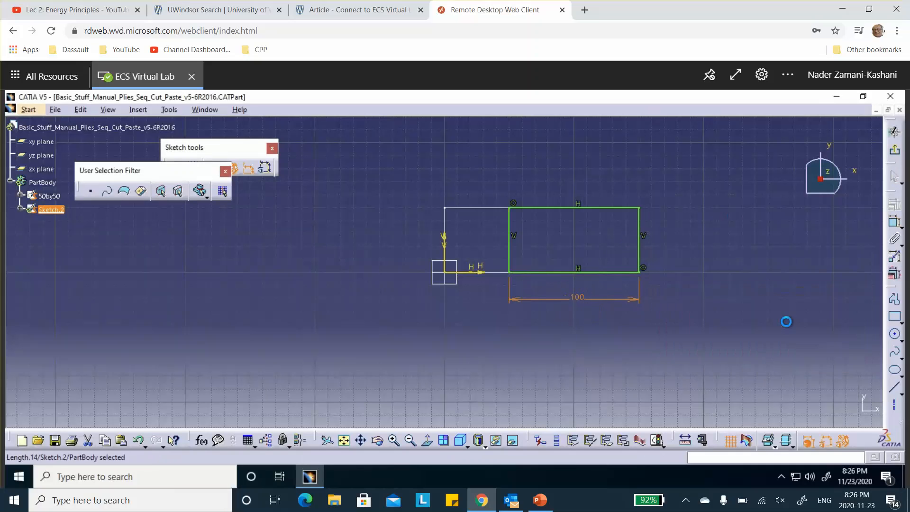
Exit the sketch and rename it 50by100 in its feature properties.
{"action": "left_click", "coordinate": [894, 133]}
{"action": "left_click", "coordinate": [641, 172]}
{"action": "left_click", "coordinate": [47, 211]}
{"action": "right_click", "coordinate": [48, 210]}
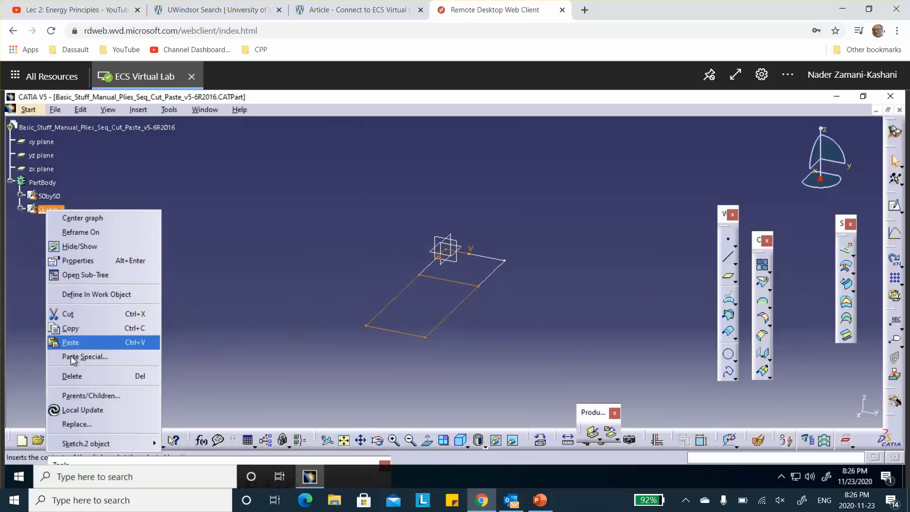
{"action": "left_click", "coordinate": [96, 261]}
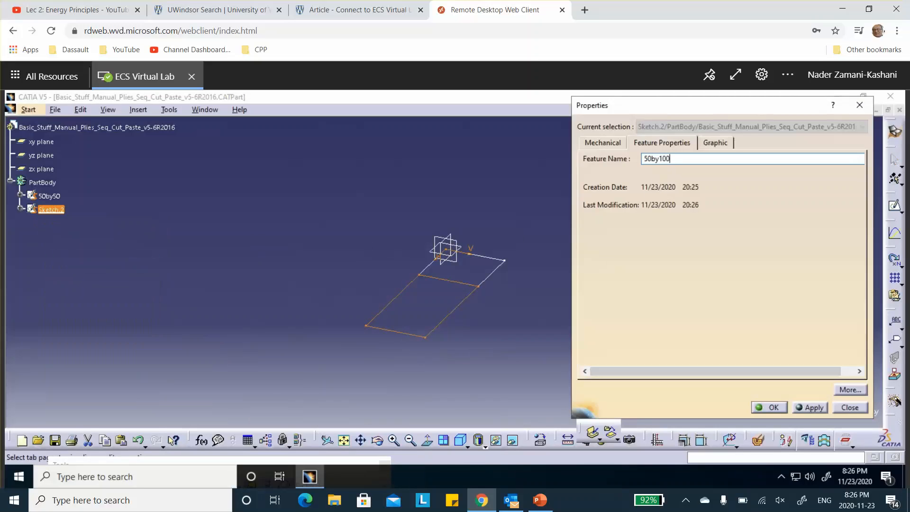
{"action": "type", "text": "50by100"}
{"action": "left_click", "coordinate": [769, 407]}
Save the modified part through Save Management.
{"action": "left_click", "coordinate": [57, 438]}
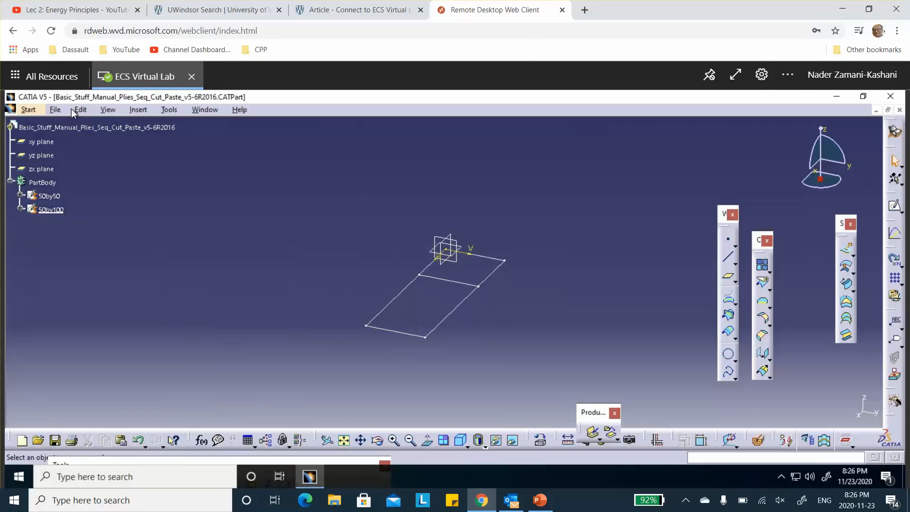
{"action": "left_click", "coordinate": [55, 110]}
{"action": "left_click", "coordinate": [107, 228]}
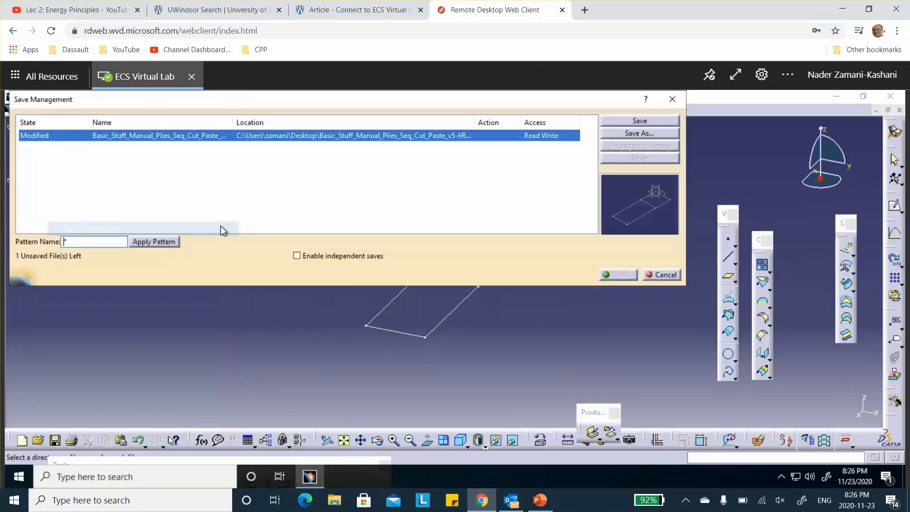
{"action": "left_click", "coordinate": [644, 124]}
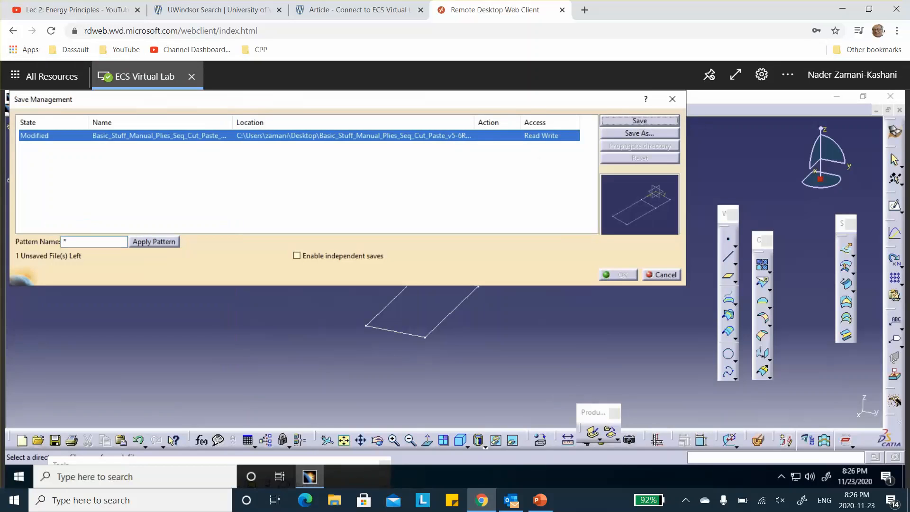
{"action": "left_click", "coordinate": [618, 276]}
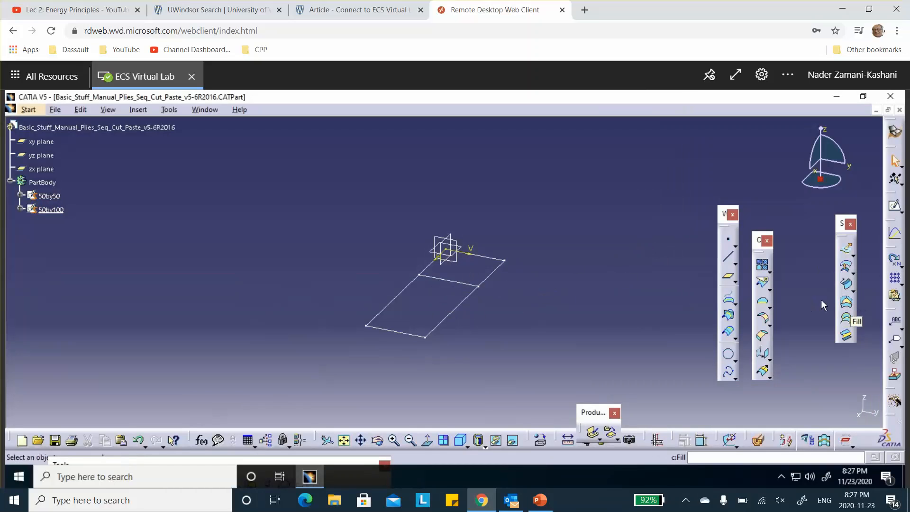
Fill the 50by50 sketch contour with a surface and create a Join containing only that fill.
{"action": "left_click", "coordinate": [848, 303]}
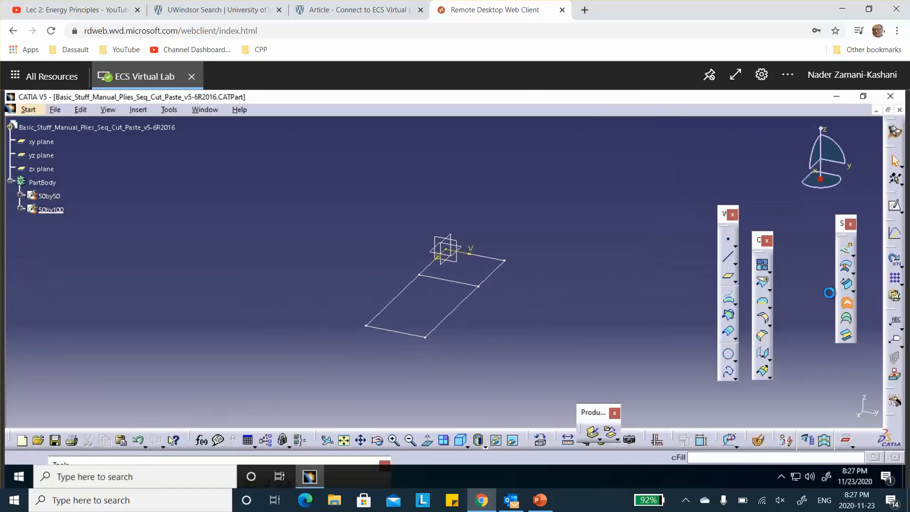
{"action": "left_click", "coordinate": [501, 272]}
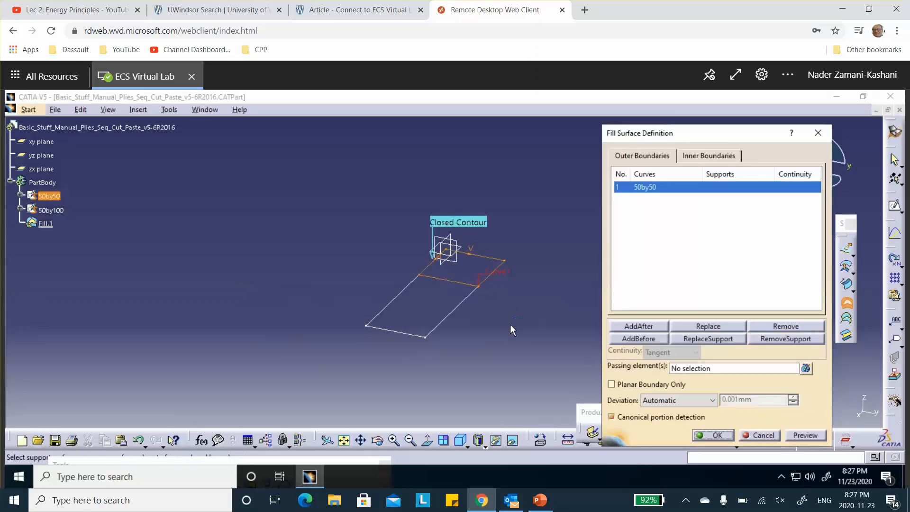
{"action": "left_click", "coordinate": [718, 434]}
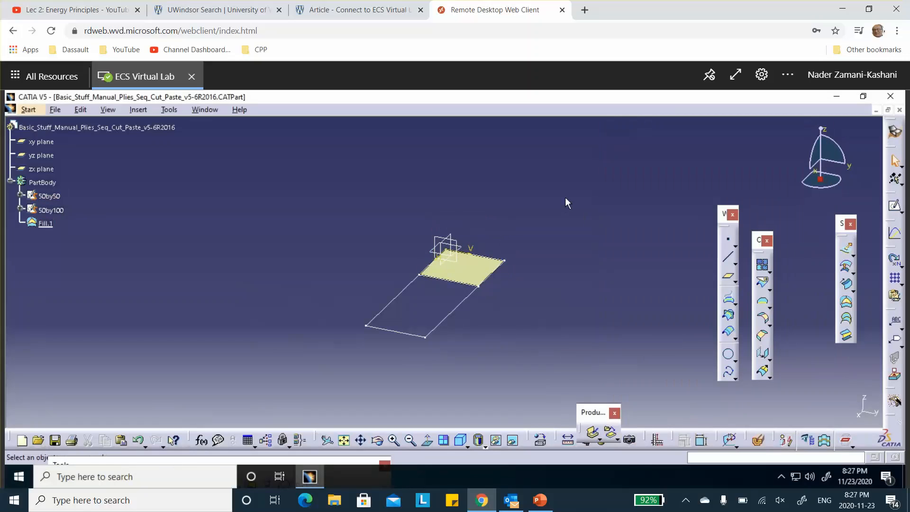
{"action": "left_click", "coordinate": [762, 266]}
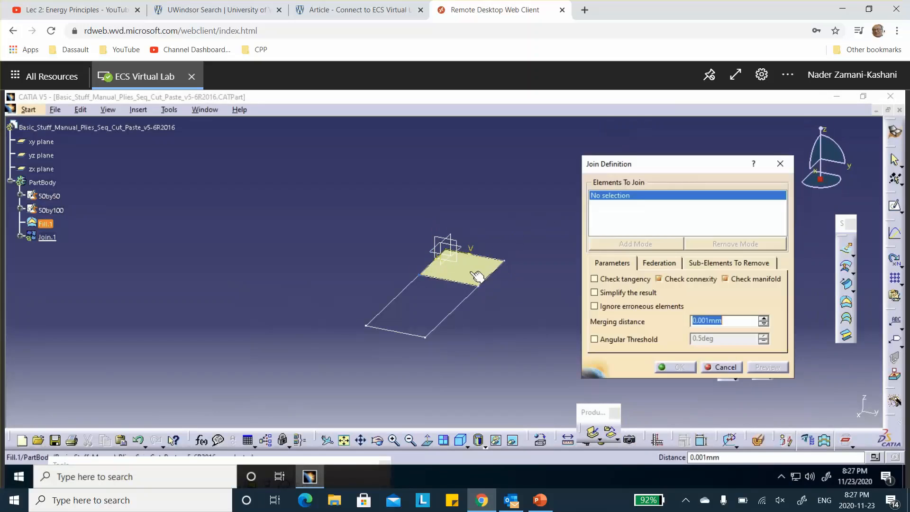
{"action": "left_click", "coordinate": [476, 270]}
{"action": "left_click", "coordinate": [677, 367]}
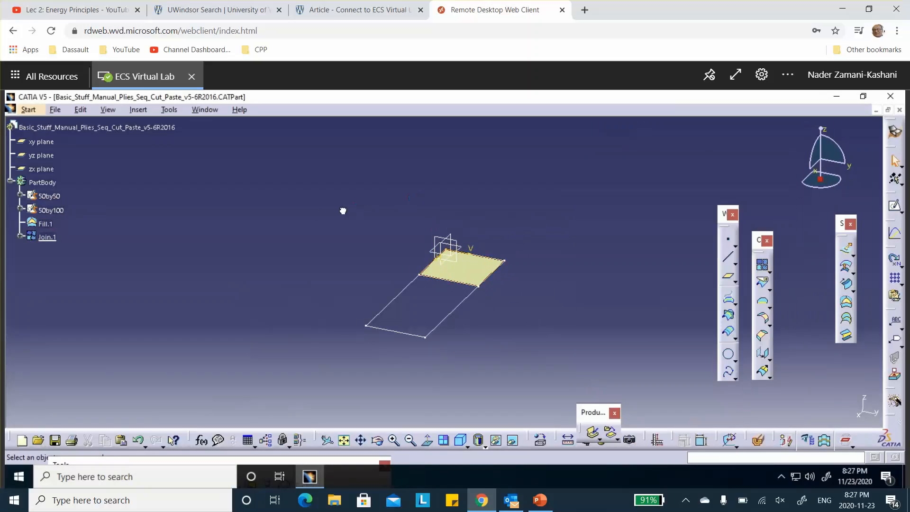
Rename the new join 50by50 in its feature properties.
{"action": "left_click", "coordinate": [49, 239]}
{"action": "right_click", "coordinate": [49, 239]}
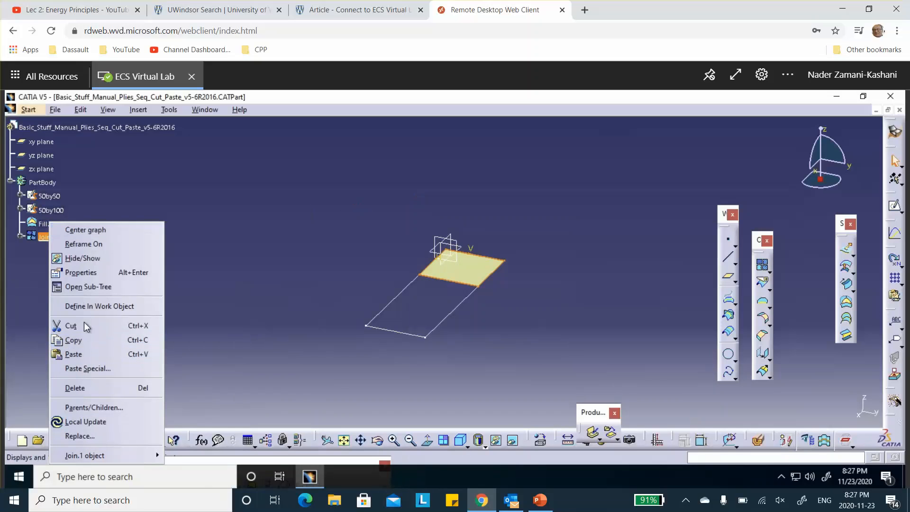
{"action": "left_click", "coordinate": [107, 272]}
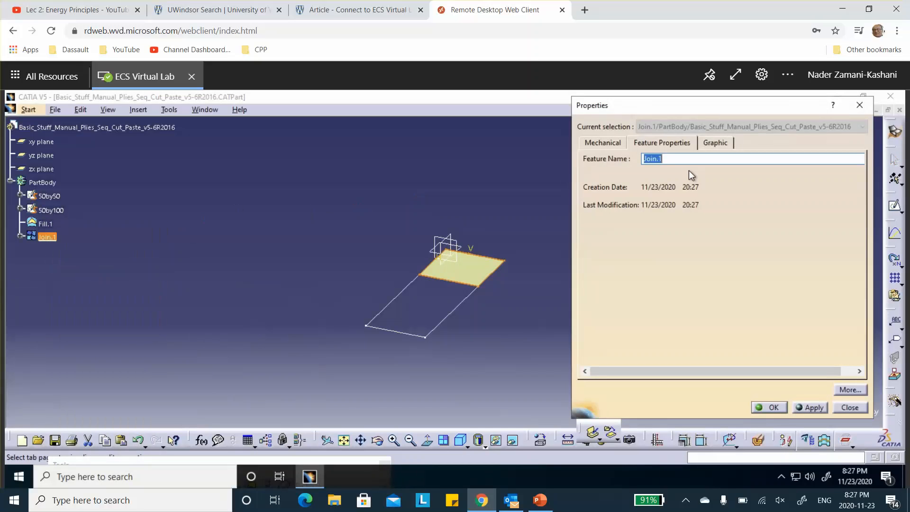
{"action": "type", "text": "50by50"}
{"action": "left_click", "coordinate": [768, 408]}
Edit the 50by50 join and reverse the surface's normal direction.
{"action": "double_click", "coordinate": [53, 237]}
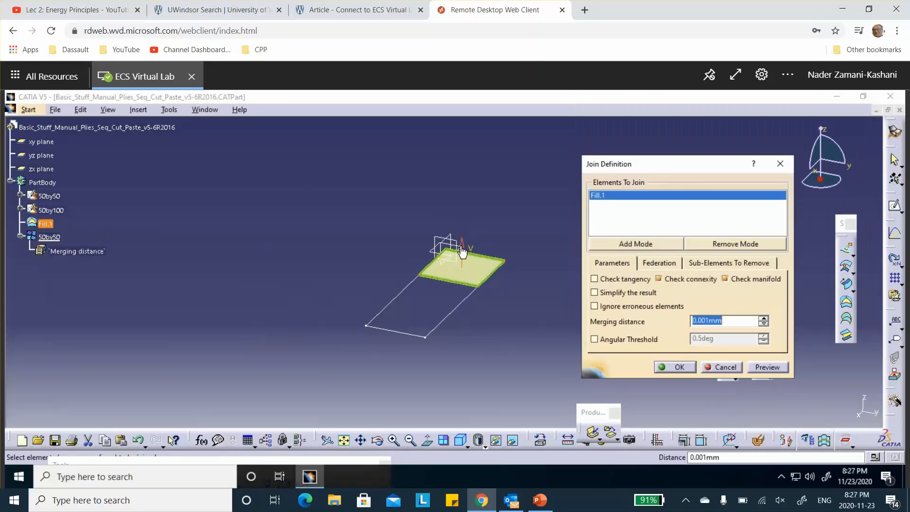
{"action": "left_click", "coordinate": [462, 250]}
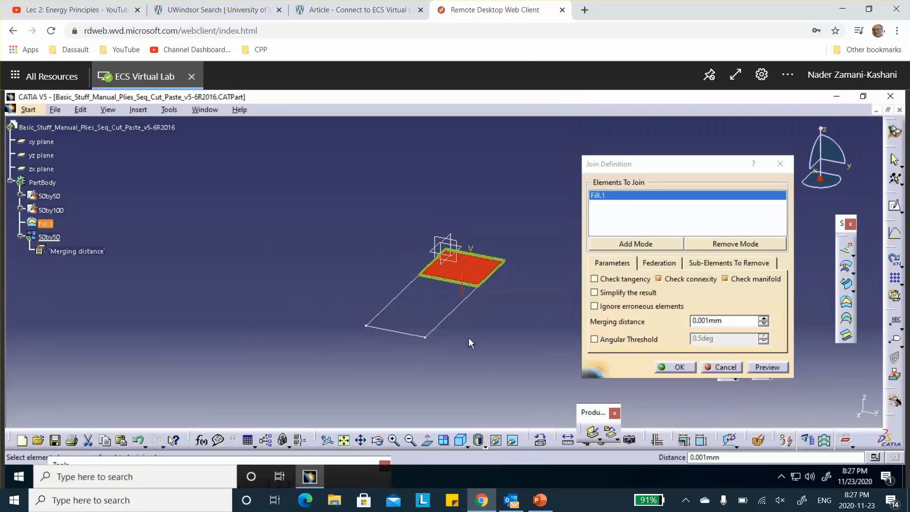
{"action": "left_click", "coordinate": [677, 368]}
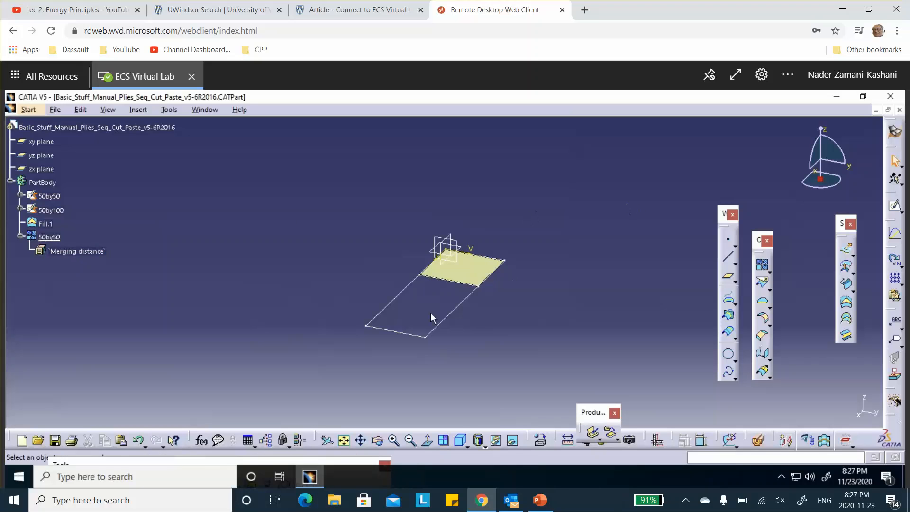
Fill the 50by100 sketch contour with a surface and create a Join containing only that fill.
{"action": "left_click", "coordinate": [848, 307]}
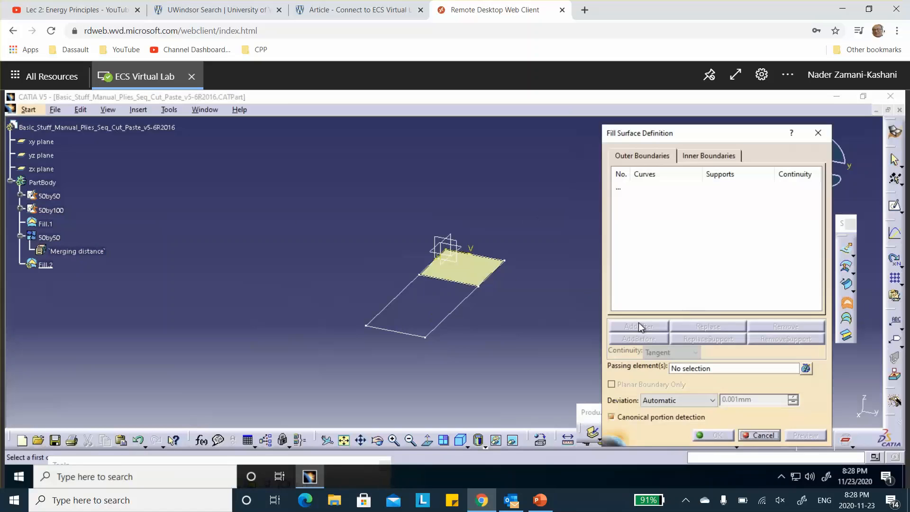
{"action": "left_click", "coordinate": [452, 312]}
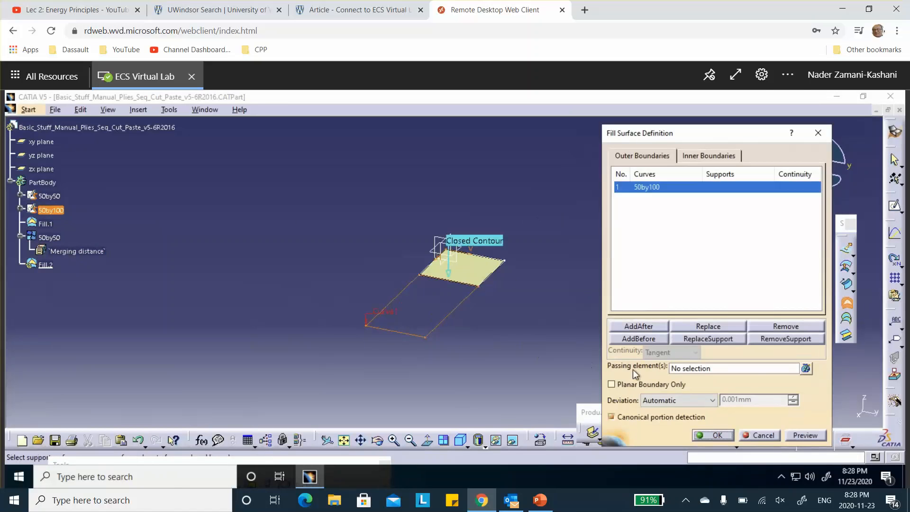
{"action": "left_click", "coordinate": [713, 435]}
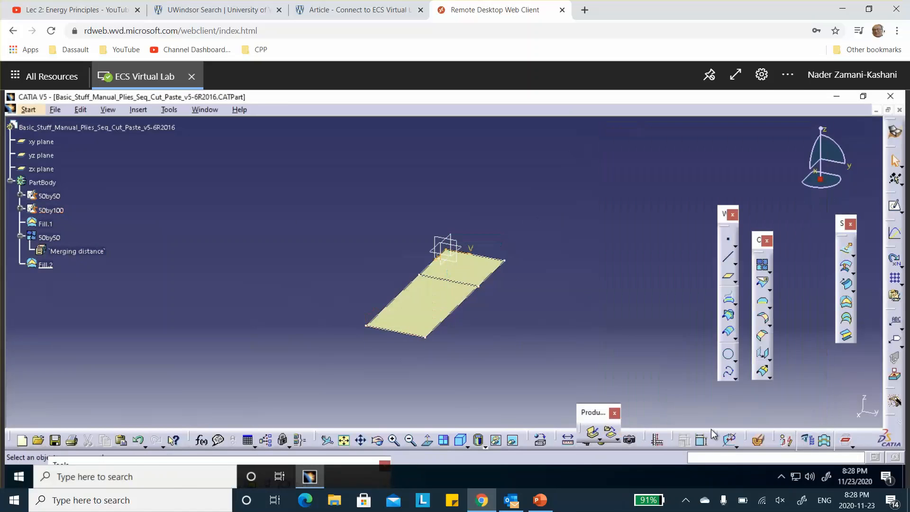
{"action": "left_click", "coordinate": [761, 265]}
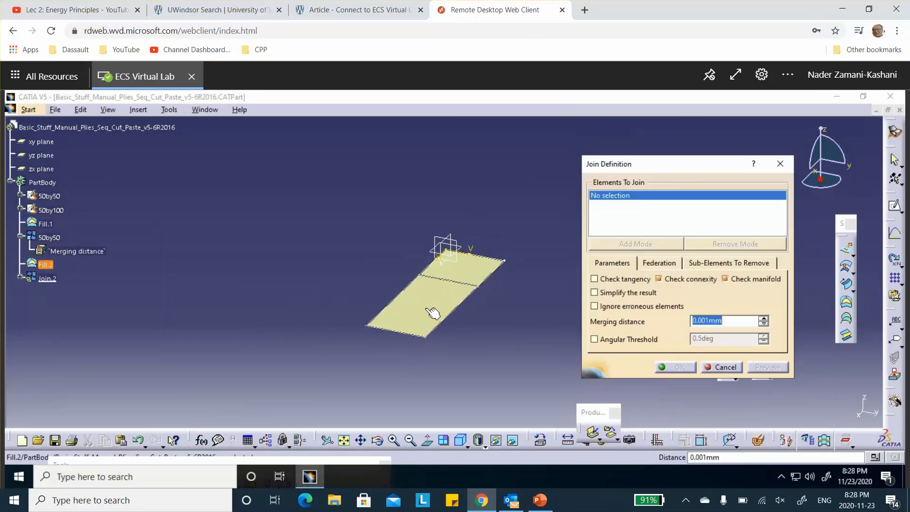
{"action": "left_click", "coordinate": [677, 368]}
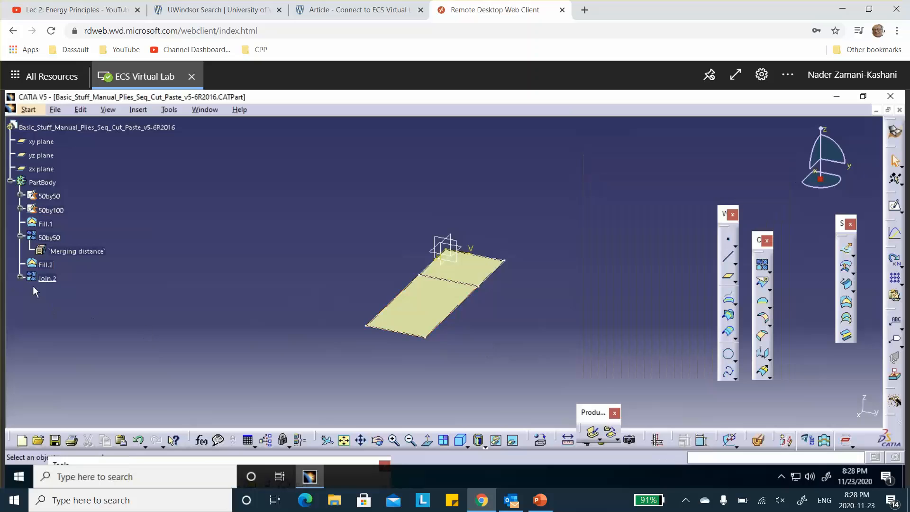
Rename the second join 50by100 in its feature properties.
{"action": "right_click", "coordinate": [53, 282]}
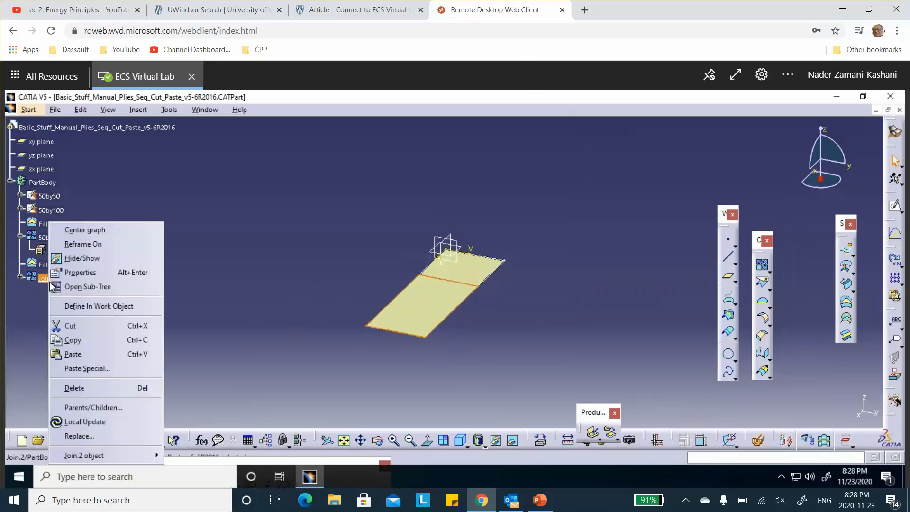
{"action": "left_click", "coordinate": [84, 273]}
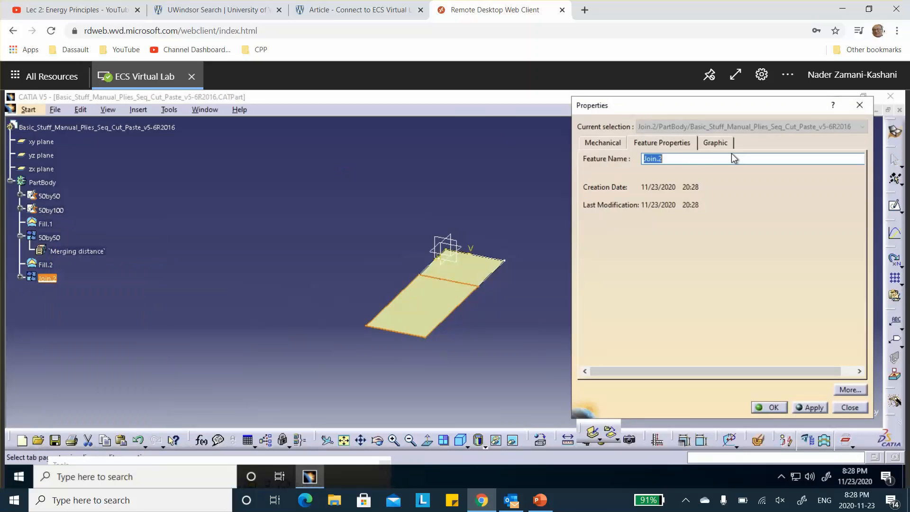
{"action": "type", "text": "50"}
{"action": "left_click", "coordinate": [768, 408]}
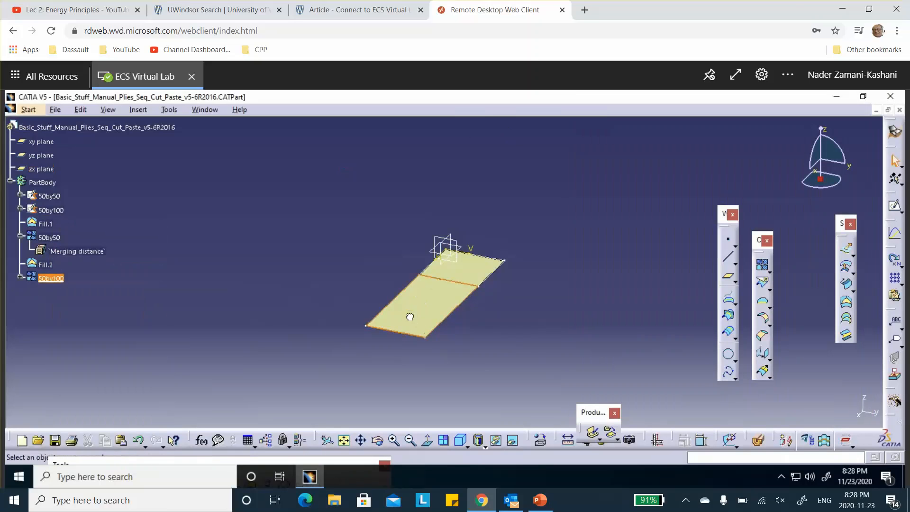
Check the 50by100 join's normal direction in its definition and save the part.
{"action": "double_click", "coordinate": [408, 315]}
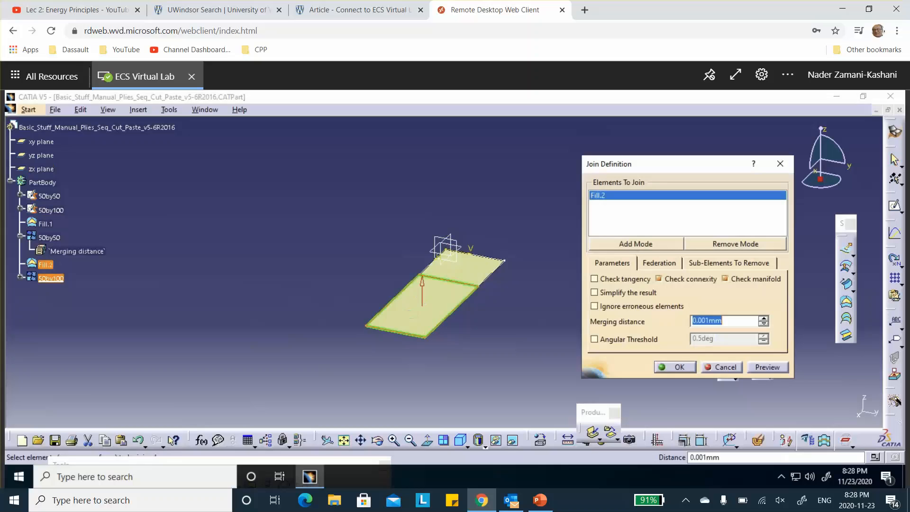
{"action": "left_click", "coordinate": [687, 369]}
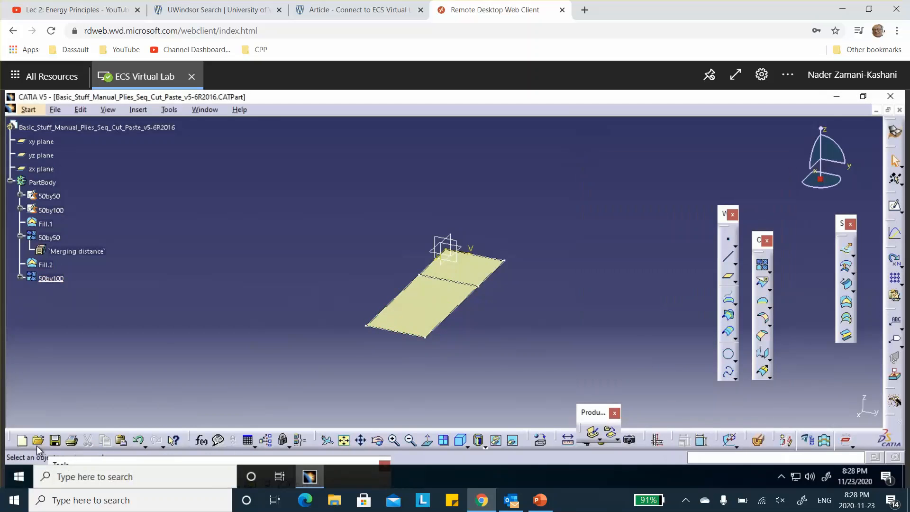
{"action": "left_click", "coordinate": [55, 440]}
Float the View toolbar in the graphics area and move the Product toolbar clear of the docked toolbars.
{"action": "left_click_drag", "start_coordinate": [589, 411], "coordinate": [444, 432]}
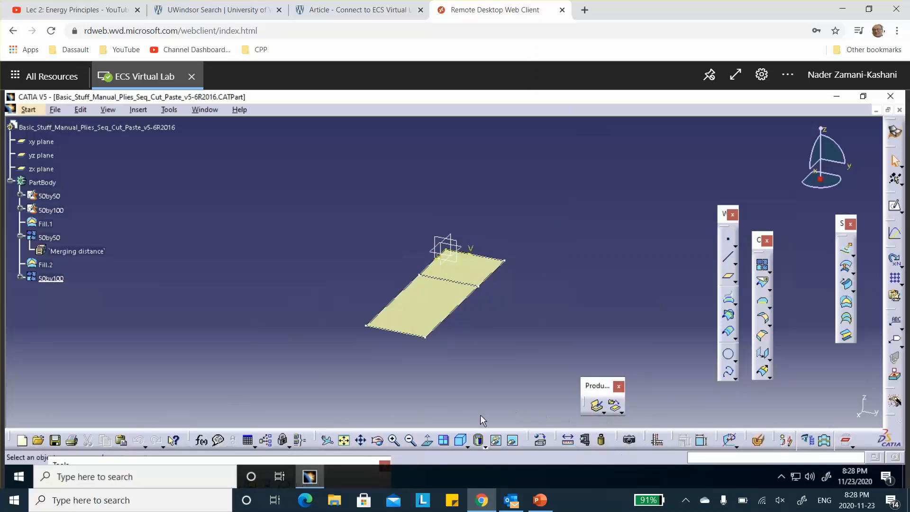
{"action": "left_click_drag", "start_coordinate": [317, 443], "coordinate": [159, 399]}
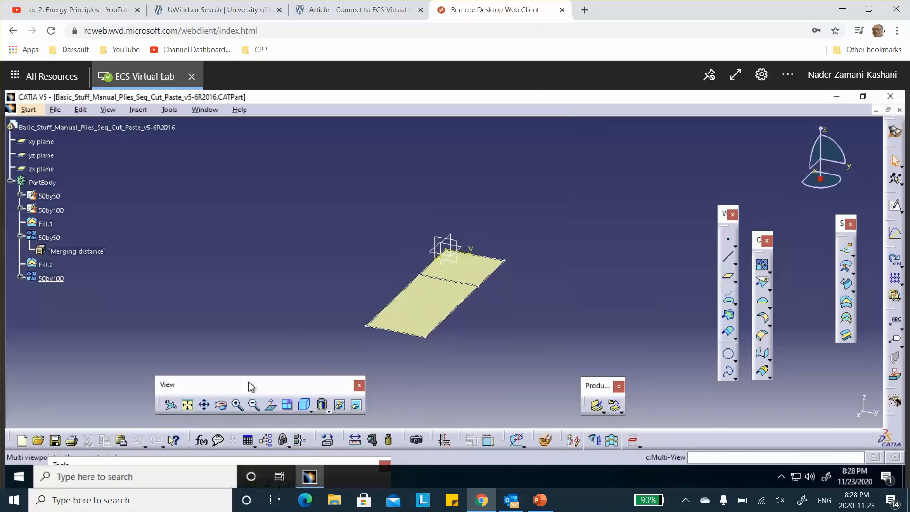
{"action": "left_click_drag", "start_coordinate": [246, 385], "coordinate": [238, 401]}
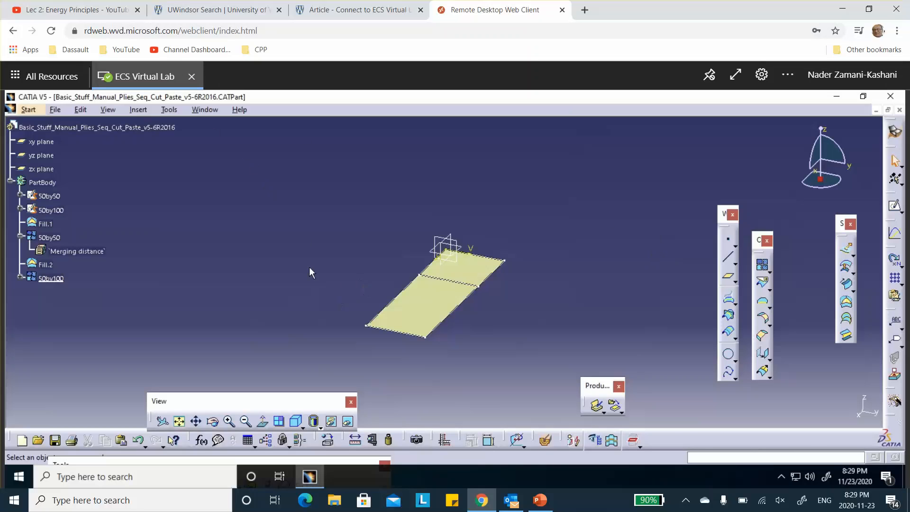
Switch to the Composites Design workbench.
{"action": "left_click", "coordinate": [29, 110]}
{"action": "mouse_move", "coordinate": [90, 138]}
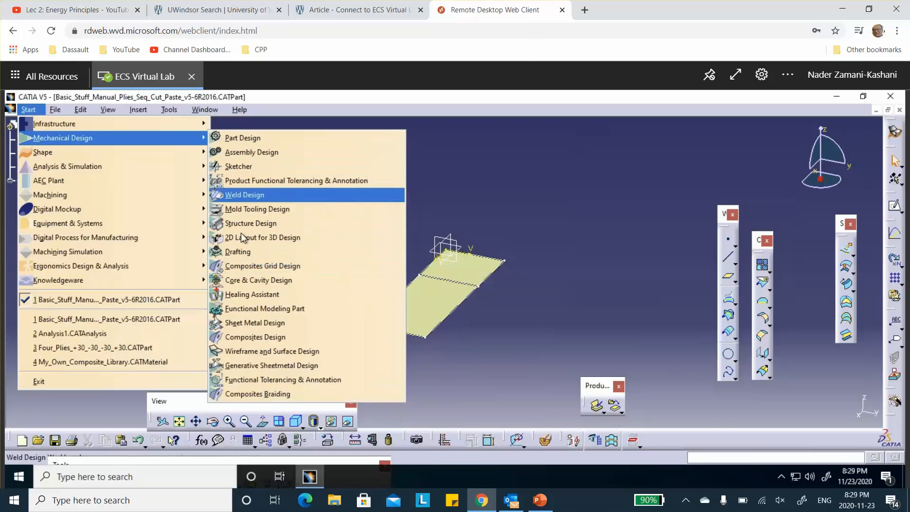
{"action": "left_click", "coordinate": [243, 341]}
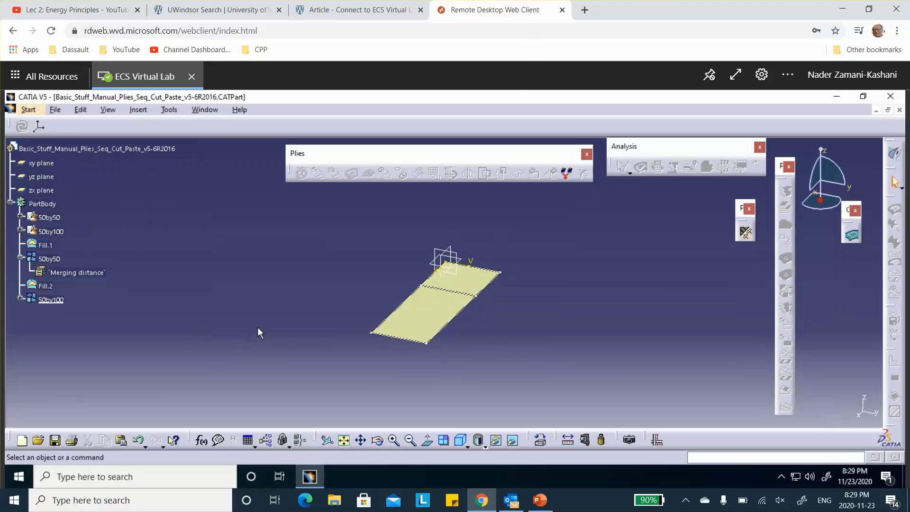
Add KEVLAR4 from the CompositesCatalog file in the startup composites folder to the part's composites parameters.
{"action": "left_click", "coordinate": [747, 234]}
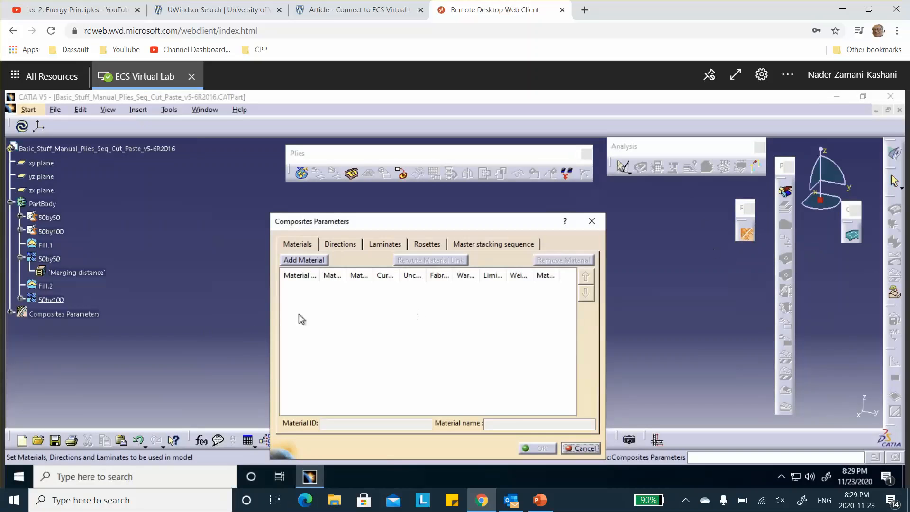
{"action": "left_click", "coordinate": [305, 260]}
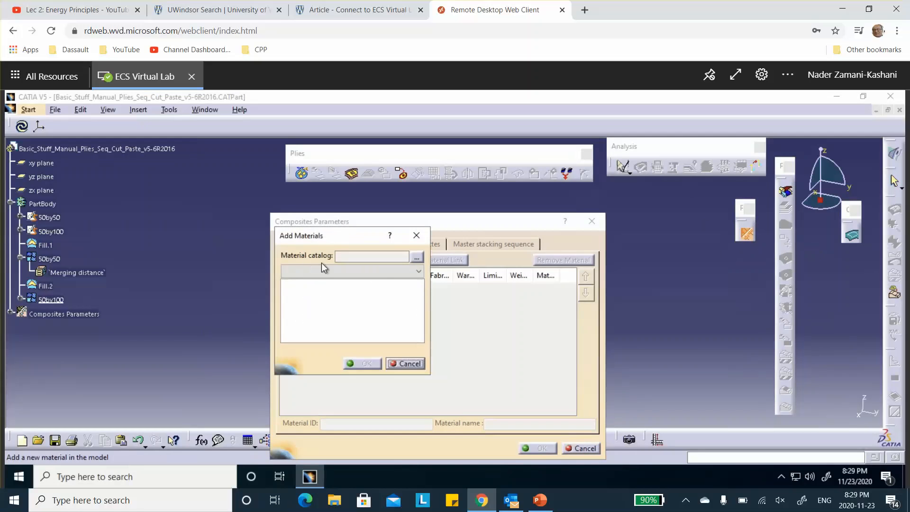
{"action": "left_click", "coordinate": [416, 258]}
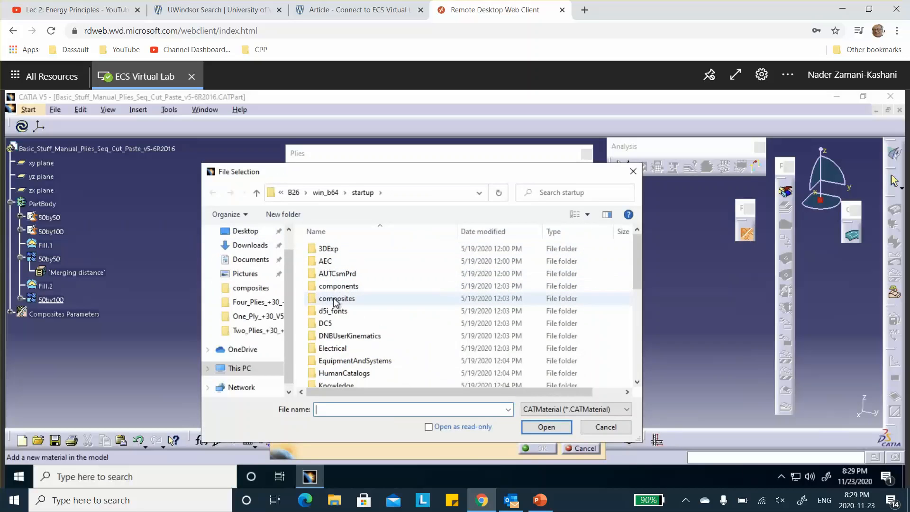
{"action": "double_click", "coordinate": [342, 298]}
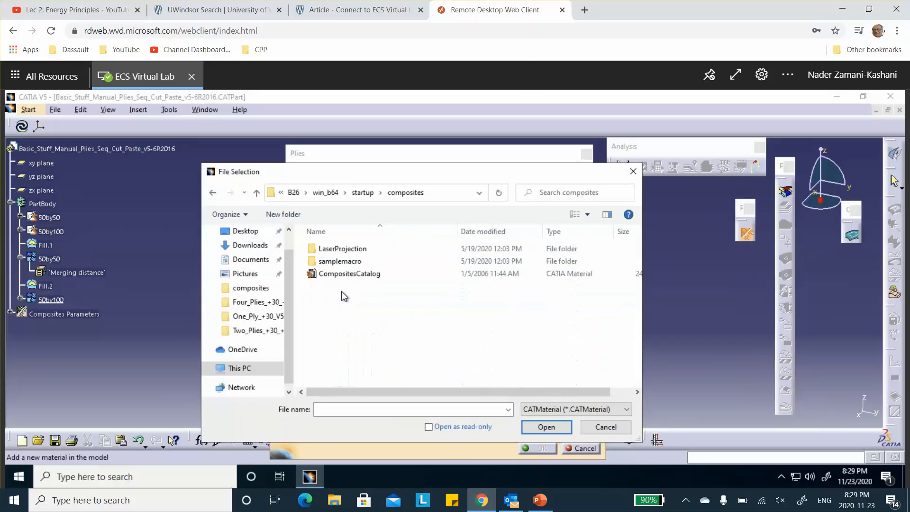
{"action": "double_click", "coordinate": [341, 274]}
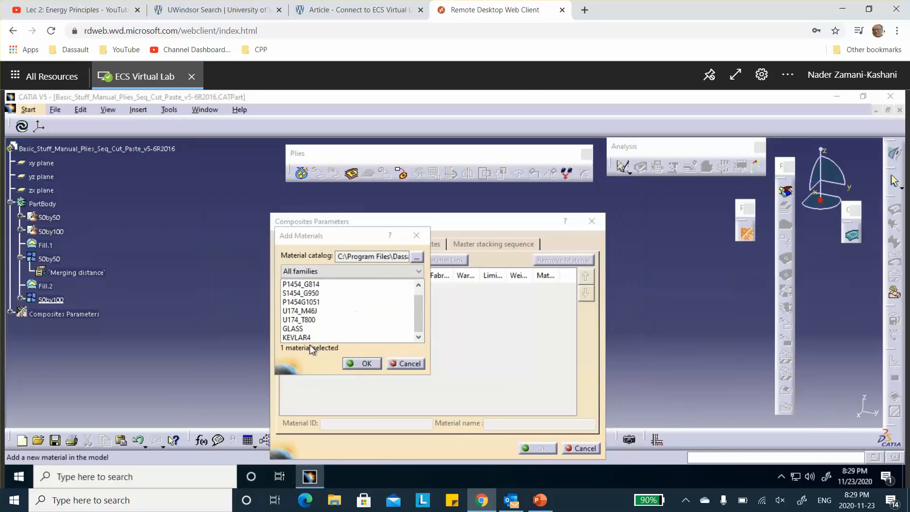
{"action": "left_click", "coordinate": [298, 338]}
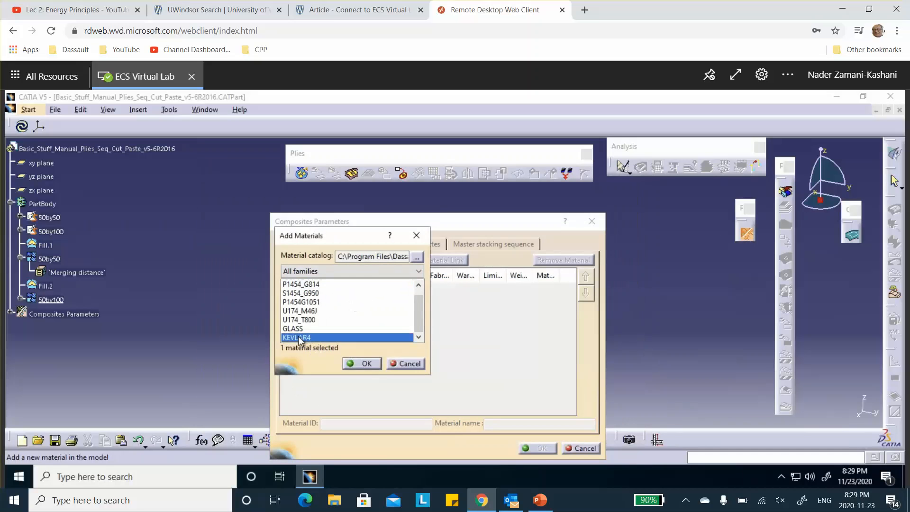
{"action": "left_click", "coordinate": [366, 363]}
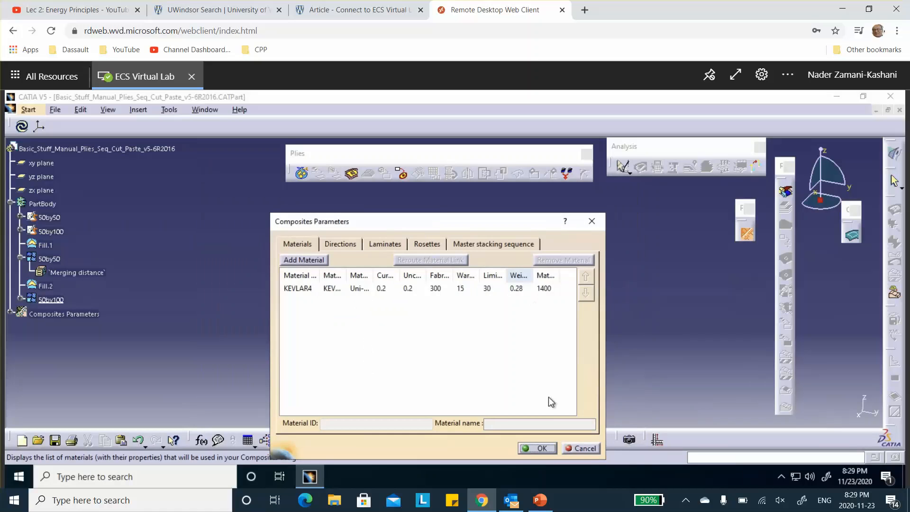
{"action": "left_click", "coordinate": [540, 449]}
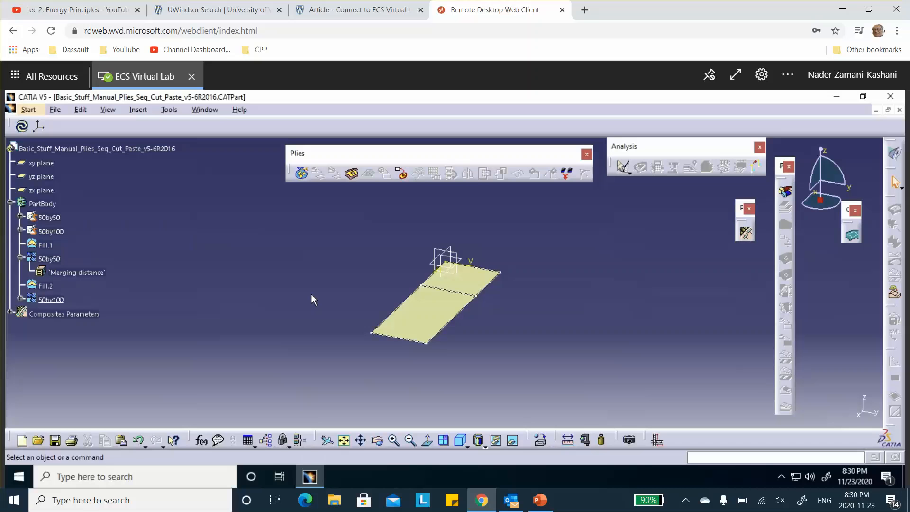
Delete the stray Point.1 beside the surfaces.
{"action": "middle_click_drag", "start_coordinate": [310, 294], "coordinate": [301, 271]}
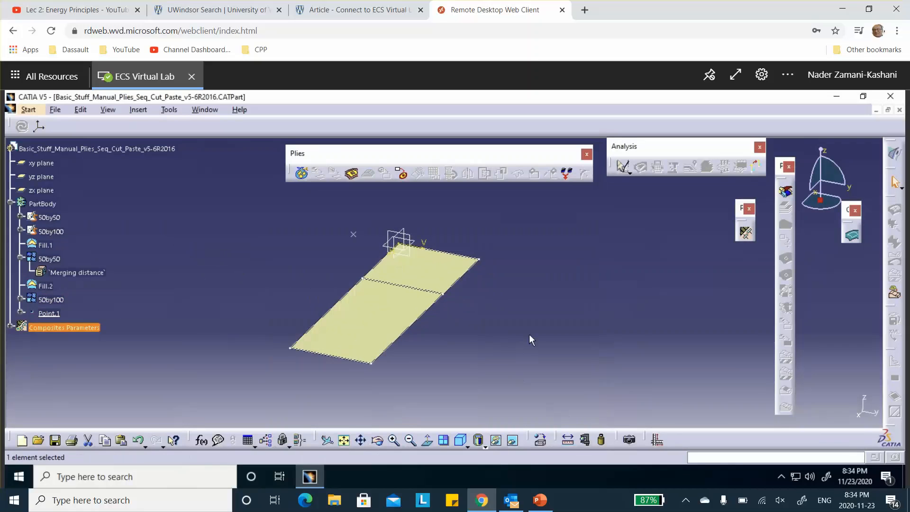
{"action": "right_click", "coordinate": [353, 234]}
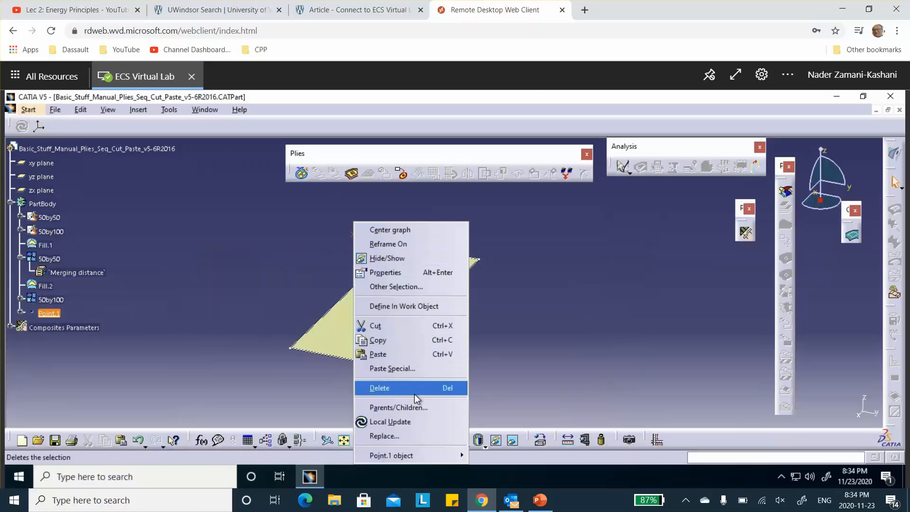
{"action": "left_click", "coordinate": [415, 388]}
Add a Cartesian rosette to the composites parameters and start creating a new axis system for it.
{"action": "left_click", "coordinate": [71, 314]}
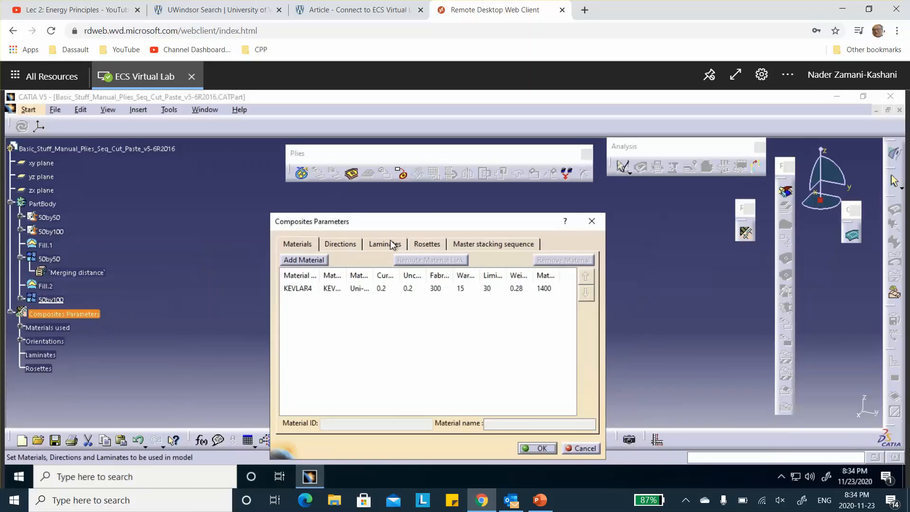
{"action": "left_click", "coordinate": [427, 244]}
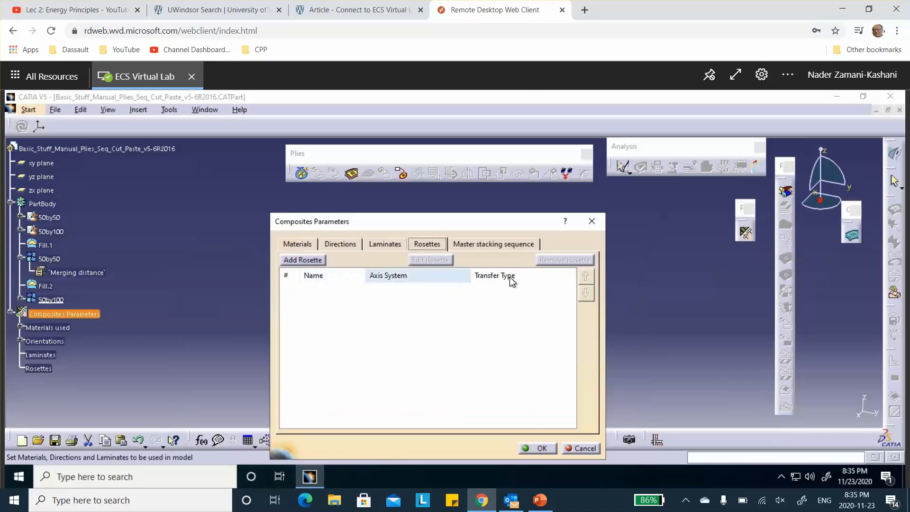
{"action": "left_click", "coordinate": [302, 260]}
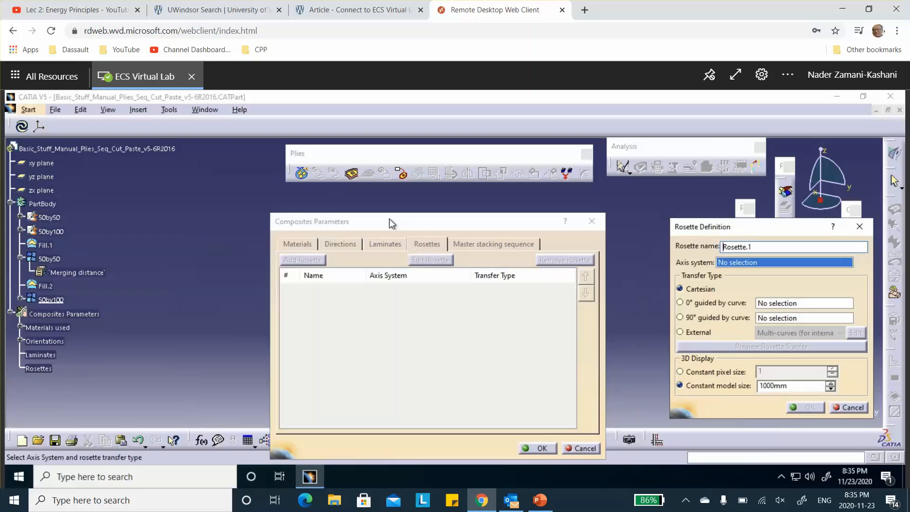
{"action": "left_click_drag", "start_coordinate": [402, 228], "coordinate": [344, 377]}
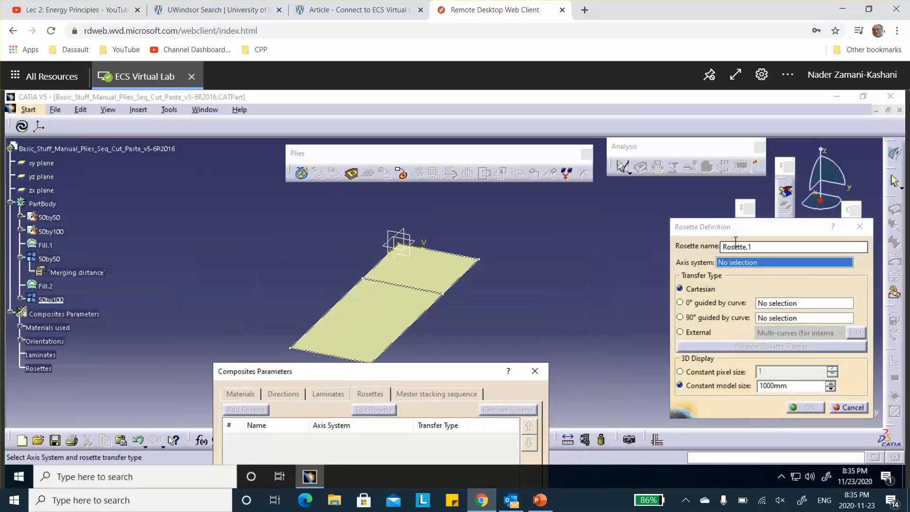
{"action": "right_click", "coordinate": [755, 261]}
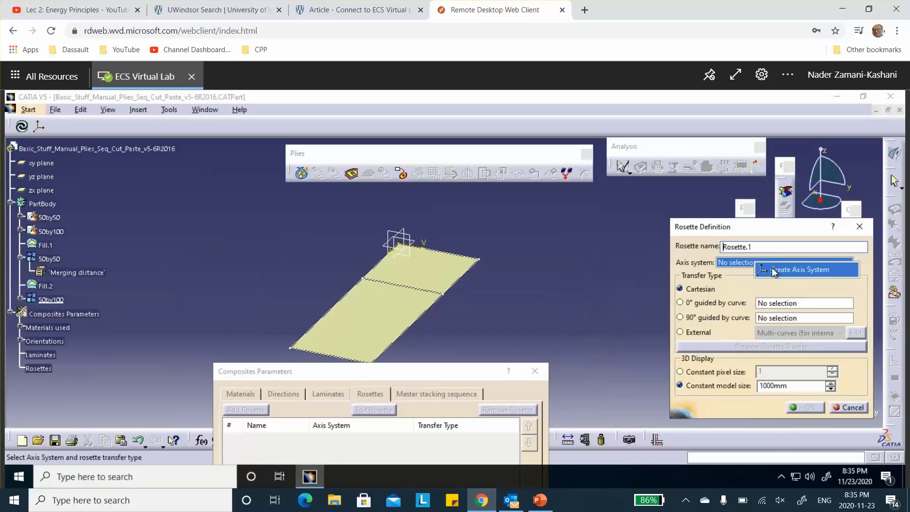
{"action": "left_click", "coordinate": [775, 270]}
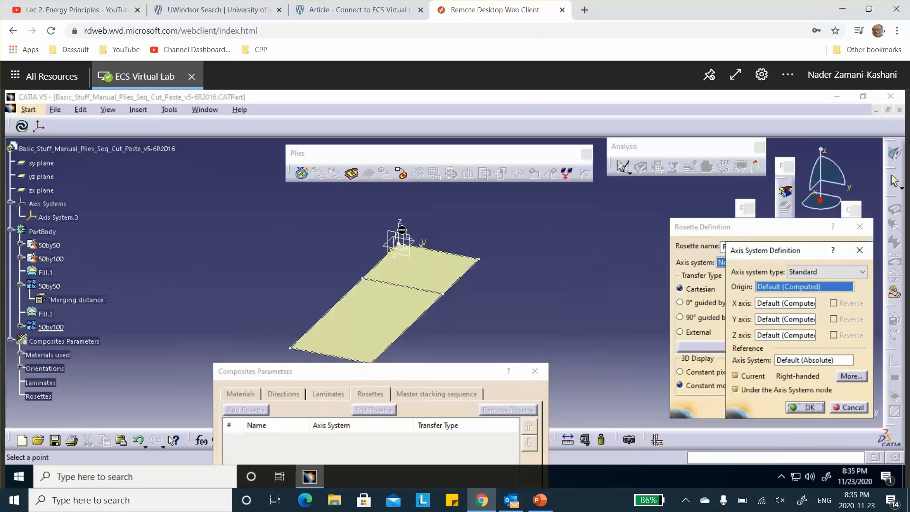
Place the rosette axis system's origin at a new coordinate point with X 0, Y -28 and Z 0 mm.
{"action": "left_click", "coordinate": [787, 319]}
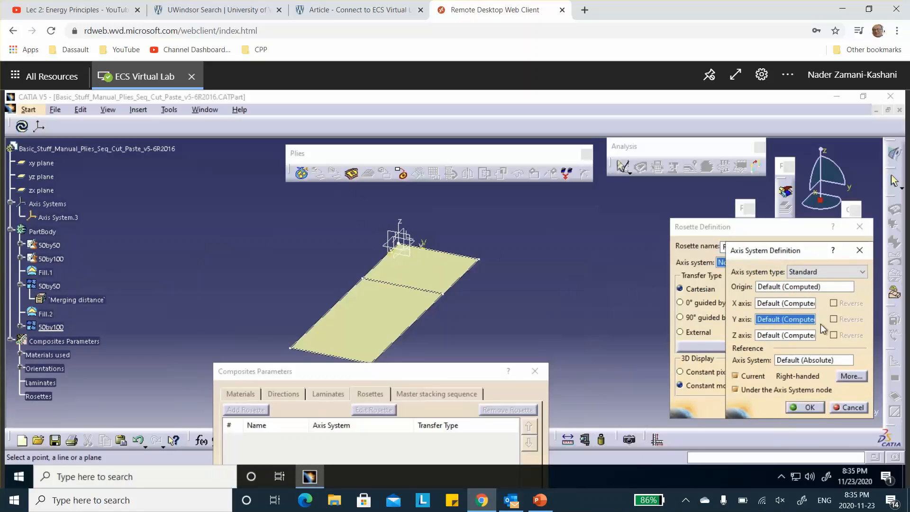
{"action": "left_click", "coordinate": [785, 293]}
{"action": "right_click", "coordinate": [787, 291]}
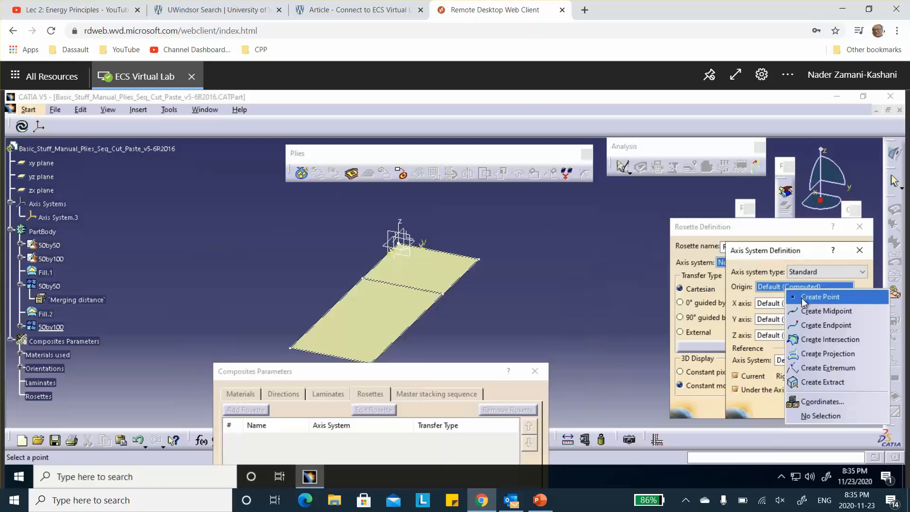
{"action": "left_click", "coordinate": [809, 302]}
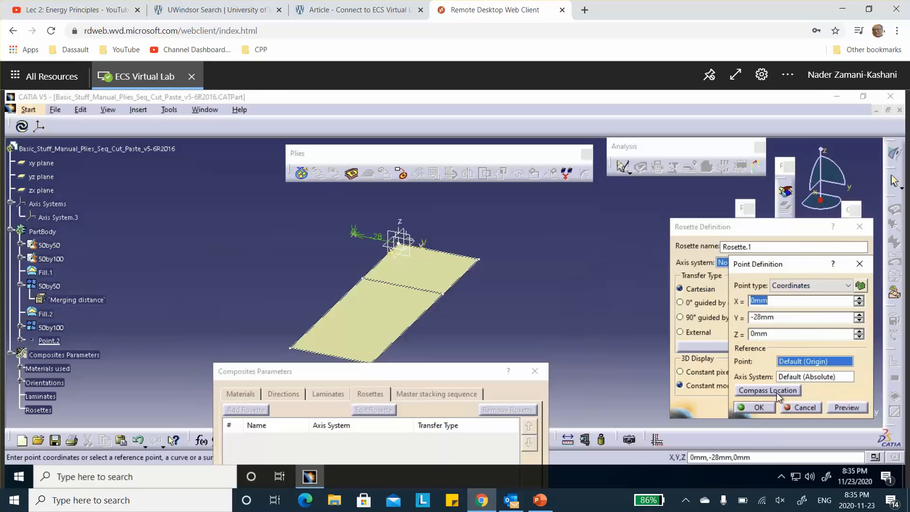
{"action": "left_click", "coordinate": [753, 407]}
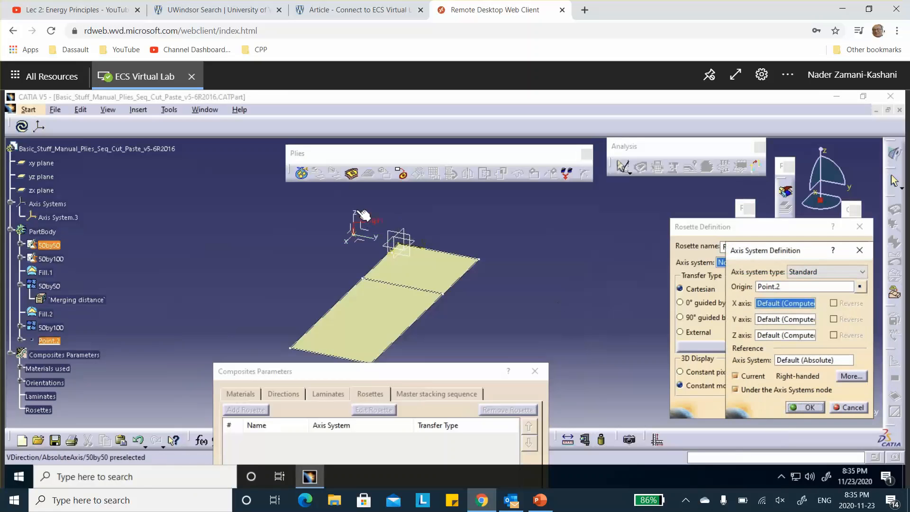
{"action": "left_click", "coordinate": [804, 408]}
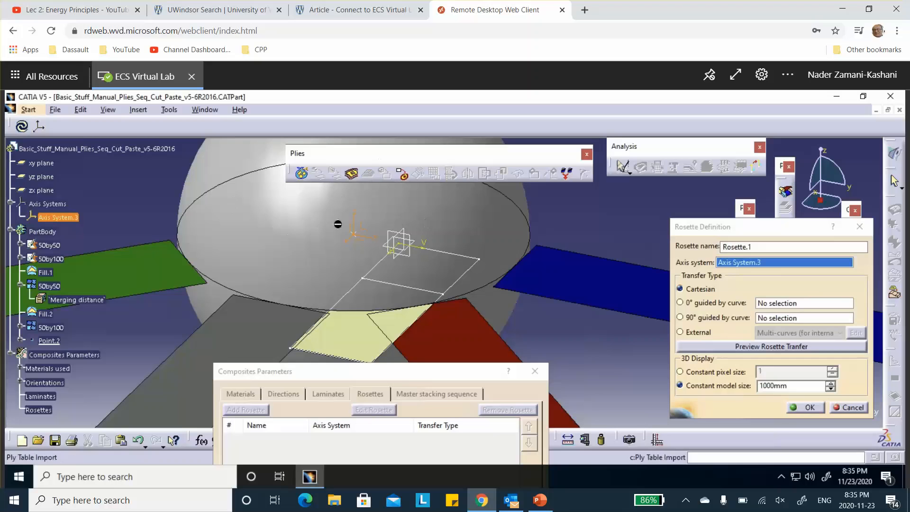
Hide the oversized rosette graphic in the 3D view and complete the Cartesian rosette definition.
{"action": "right_click", "coordinate": [260, 213]}
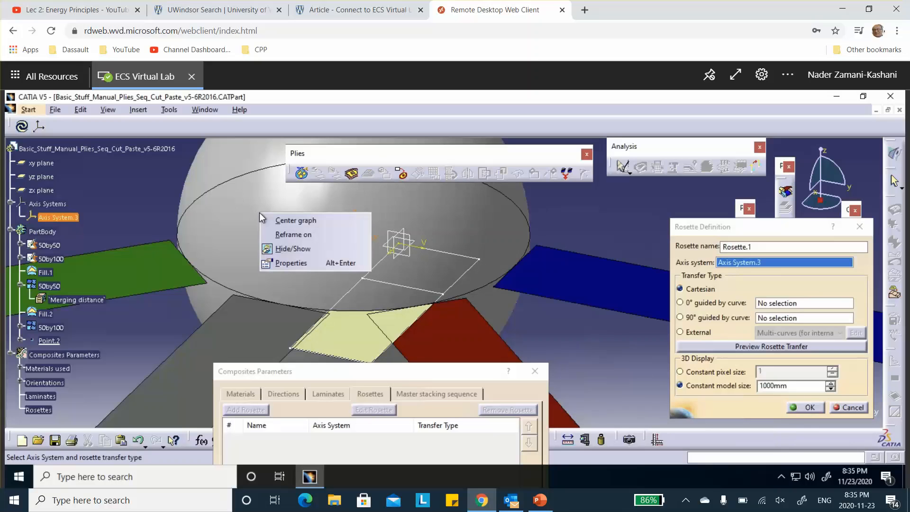
{"action": "left_click", "coordinate": [288, 249]}
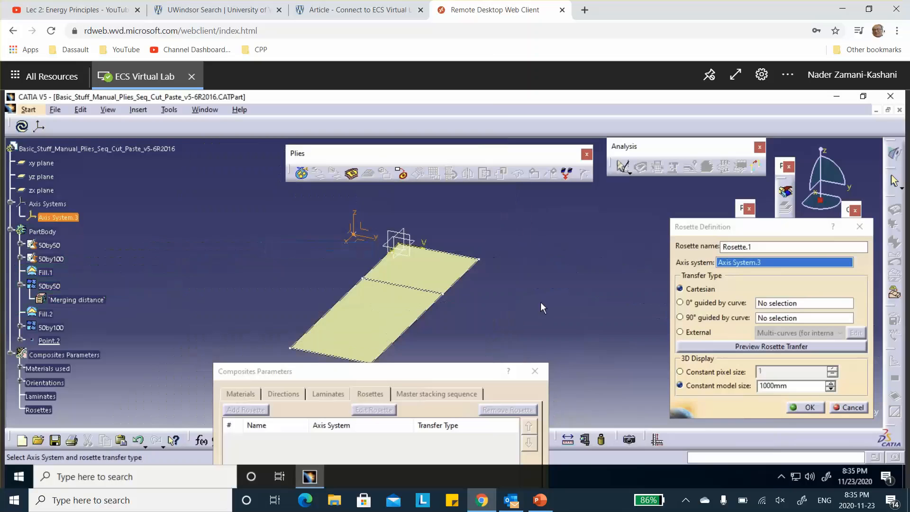
{"action": "left_click", "coordinate": [800, 408]}
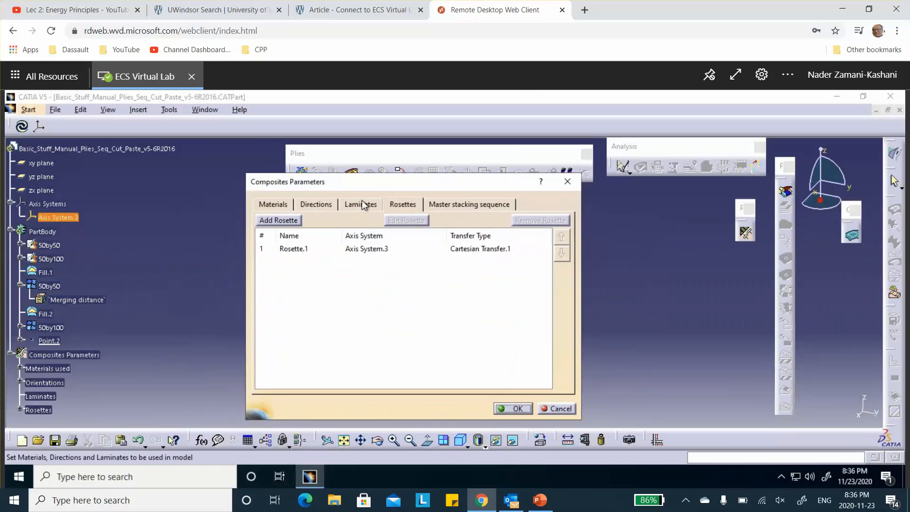
Check the laminates list and the KEVLAR4 material's cured thickness, and accept the composites parameters.
{"action": "left_click", "coordinate": [362, 205]}
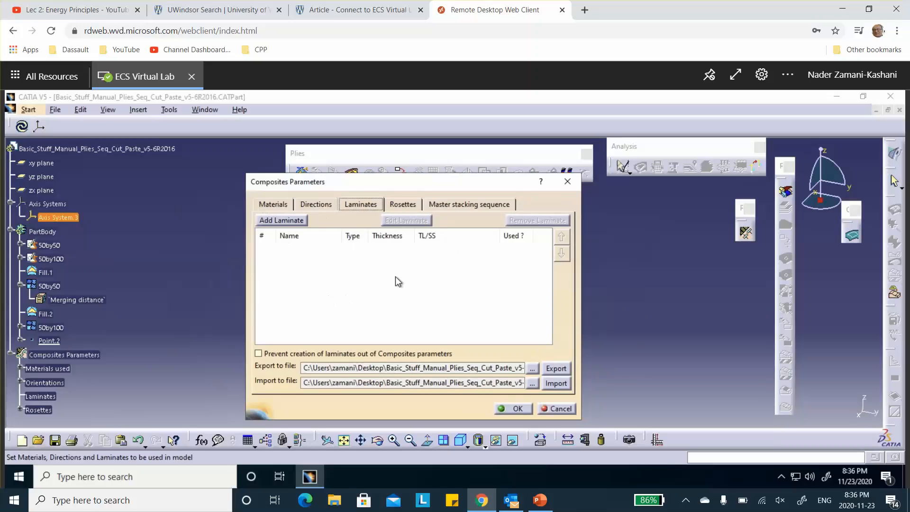
{"action": "left_click", "coordinate": [274, 206]}
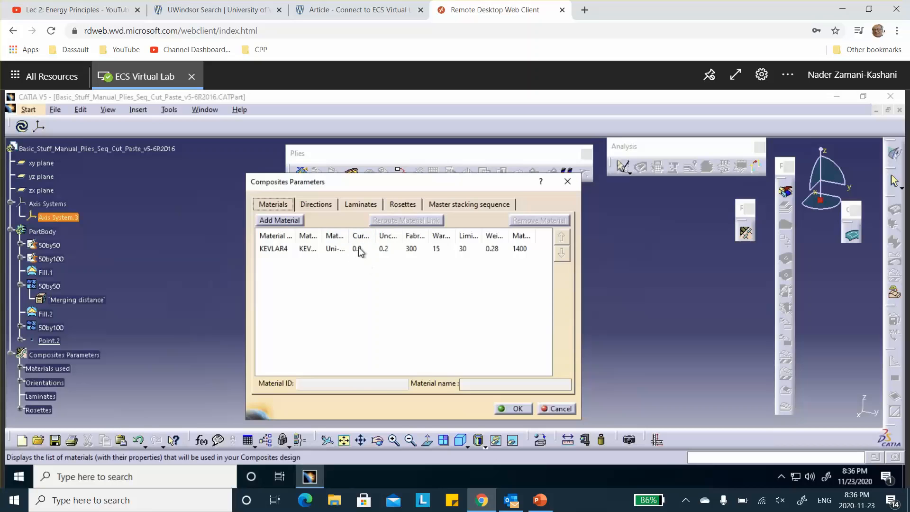
{"action": "left_click_drag", "start_coordinate": [356, 240], "coordinate": [395, 237]}
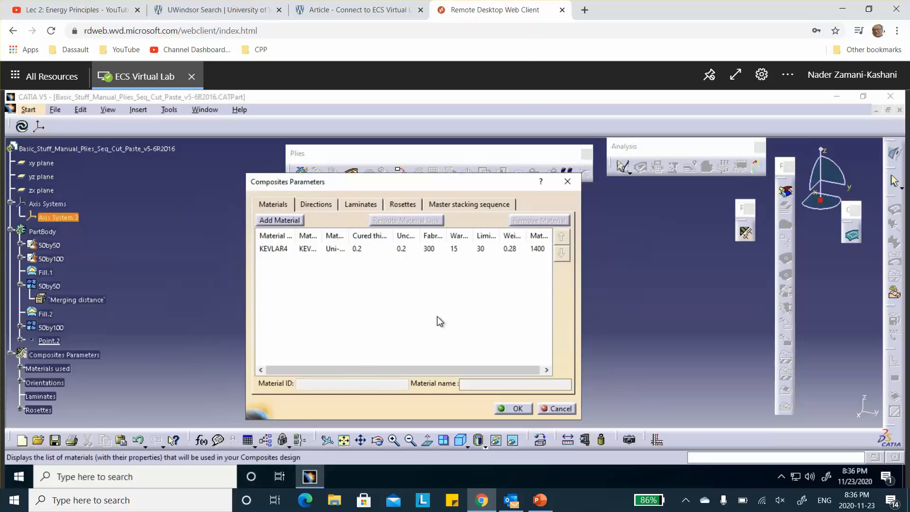
{"action": "left_click", "coordinate": [514, 410]}
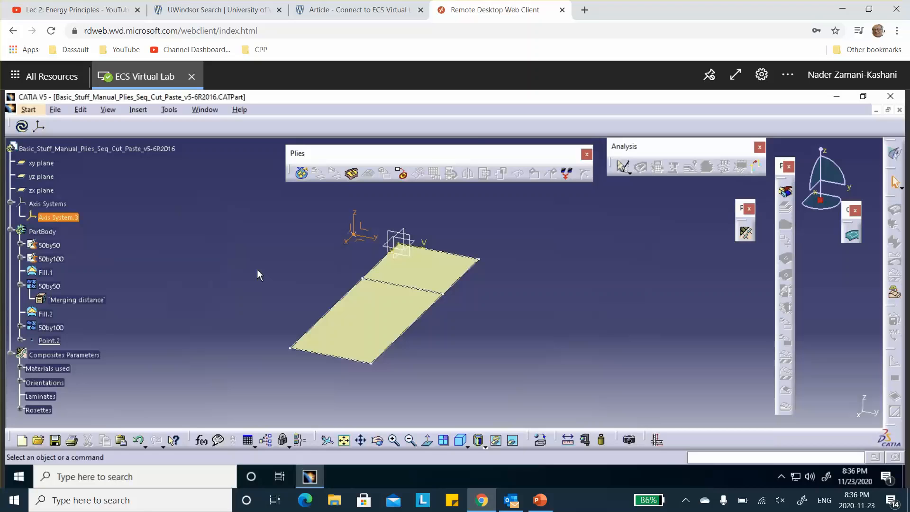
Create a plies group on the 50by50 surface with reversed draping direction and Rosette.1, and expand the stacking in the tree.
{"action": "scroll", "coordinate": [238, 213], "scroll_direction": "down", "scroll_amount": 1}
{"action": "scroll", "coordinate": [239, 212], "scroll_direction": "down", "scroll_amount": 1}
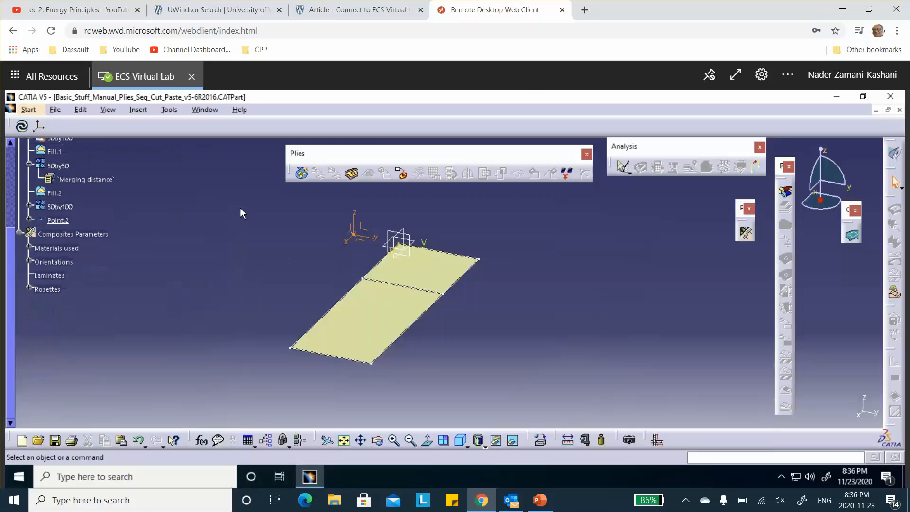
{"action": "left_click", "coordinate": [303, 174]}
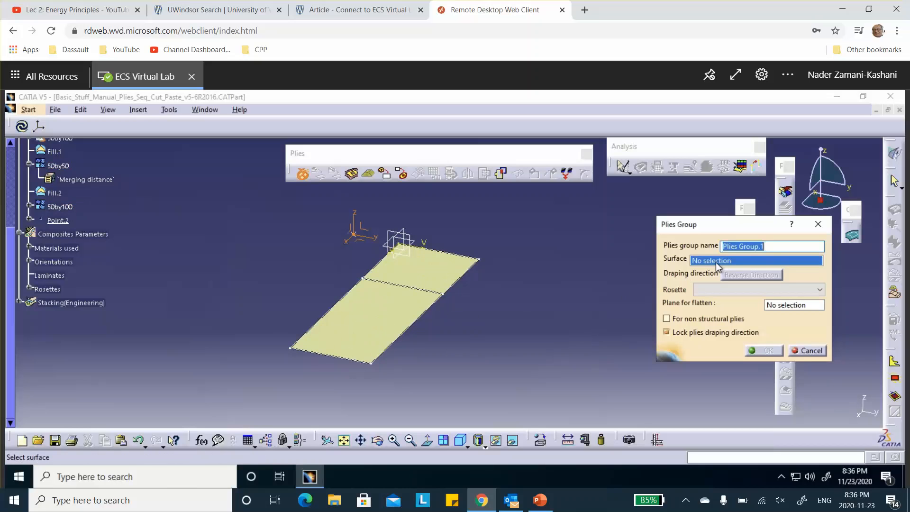
{"action": "left_click", "coordinate": [426, 276]}
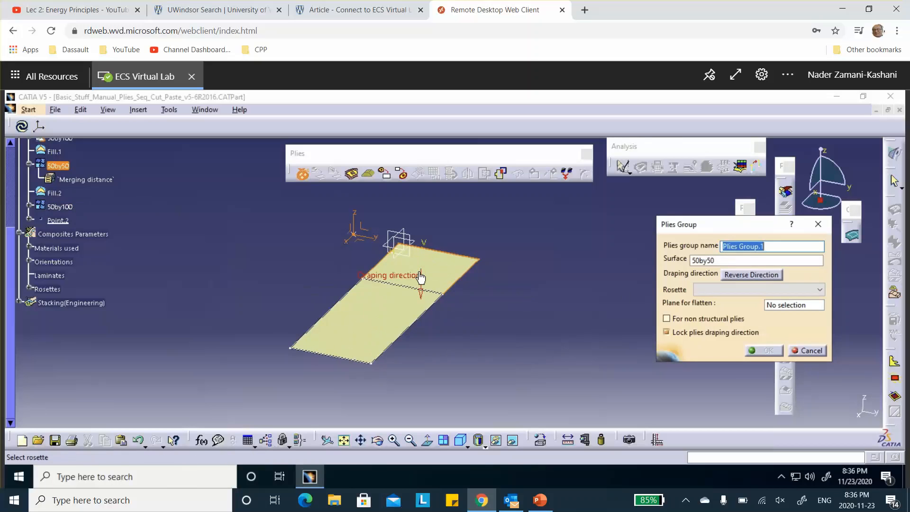
{"action": "left_click", "coordinate": [421, 299]}
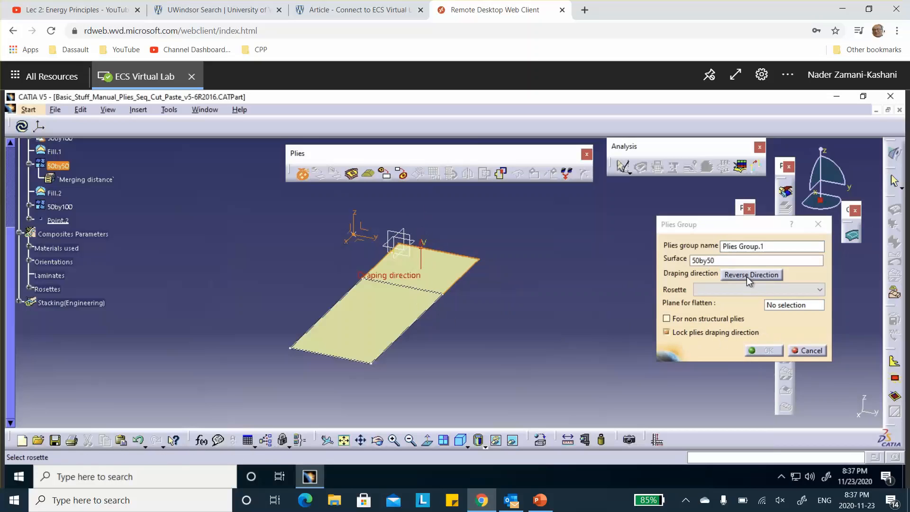
{"action": "left_click", "coordinate": [757, 290]}
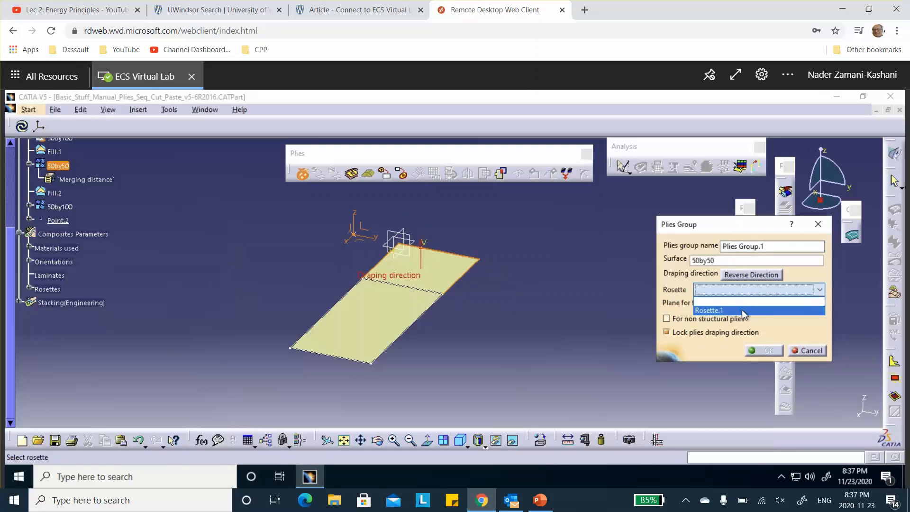
{"action": "left_click", "coordinate": [687, 308]}
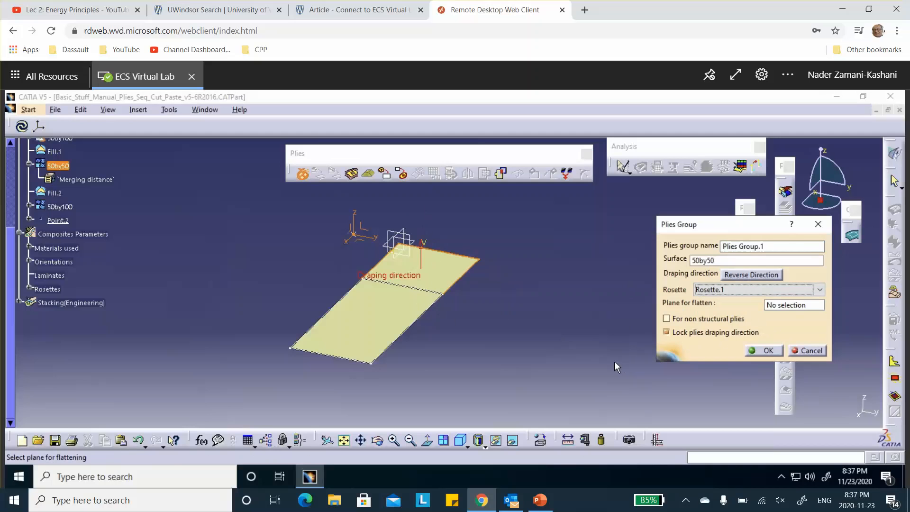
{"action": "left_click", "coordinate": [765, 350]}
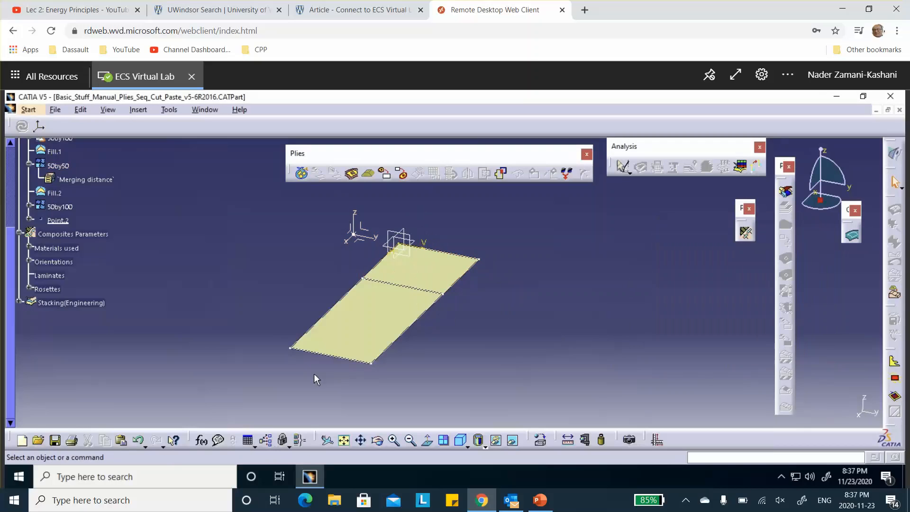
{"action": "left_click", "coordinate": [20, 302]}
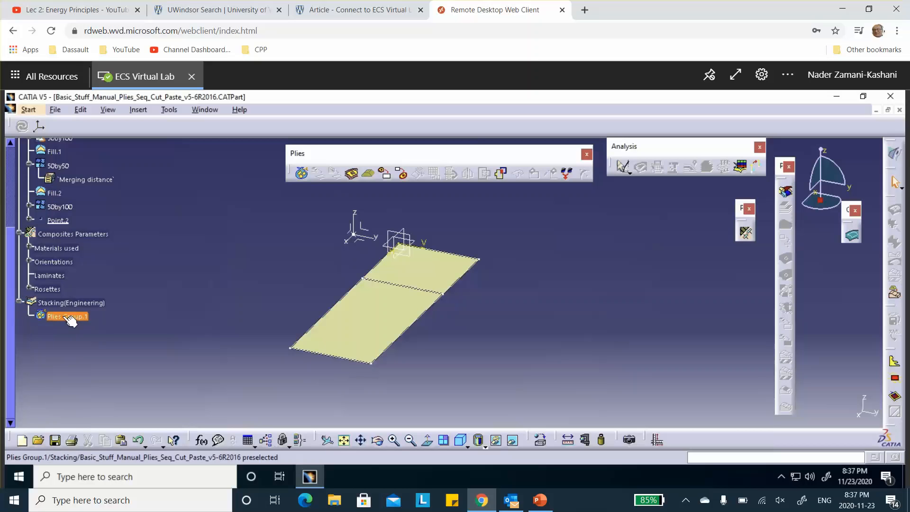
Create a second plies group on the 50by100 surface with the draping direction reversed upward and Rosette.1.
{"action": "left_click", "coordinate": [302, 173]}
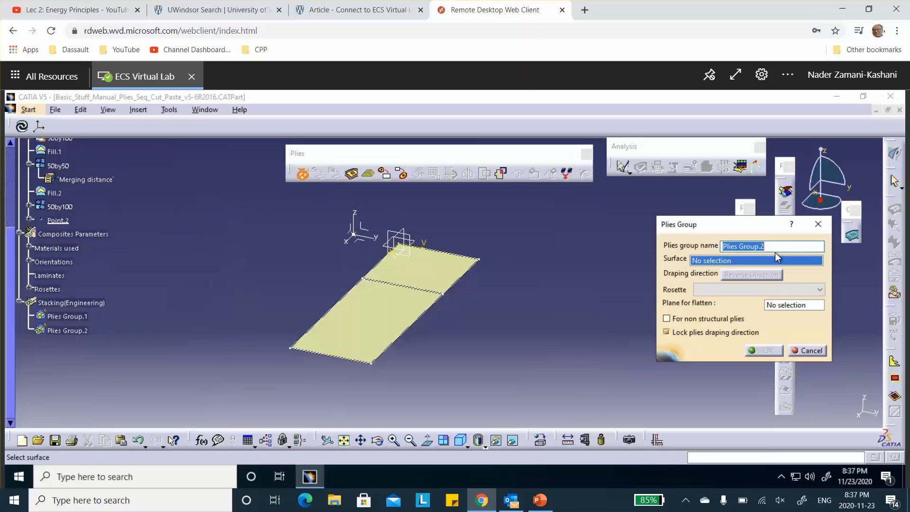
{"action": "left_click", "coordinate": [376, 325]}
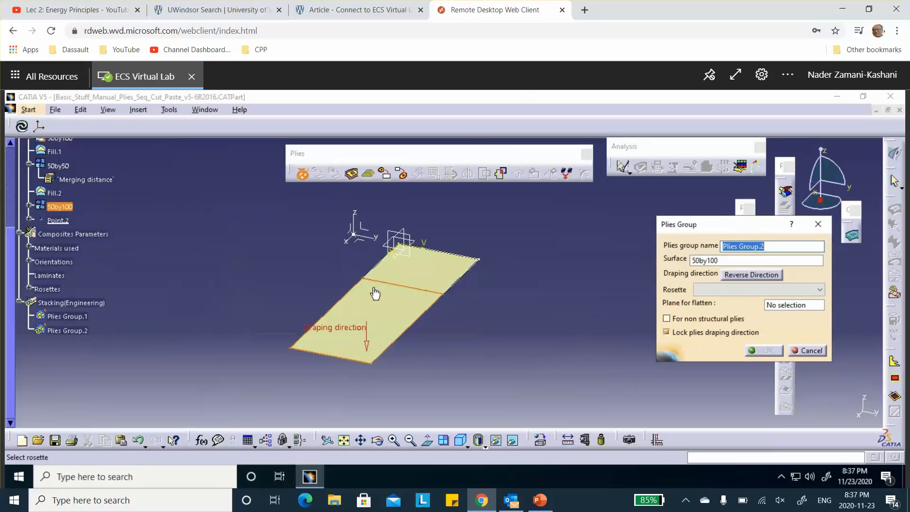
{"action": "left_click", "coordinate": [367, 349]}
{"action": "left_click", "coordinate": [744, 290]}
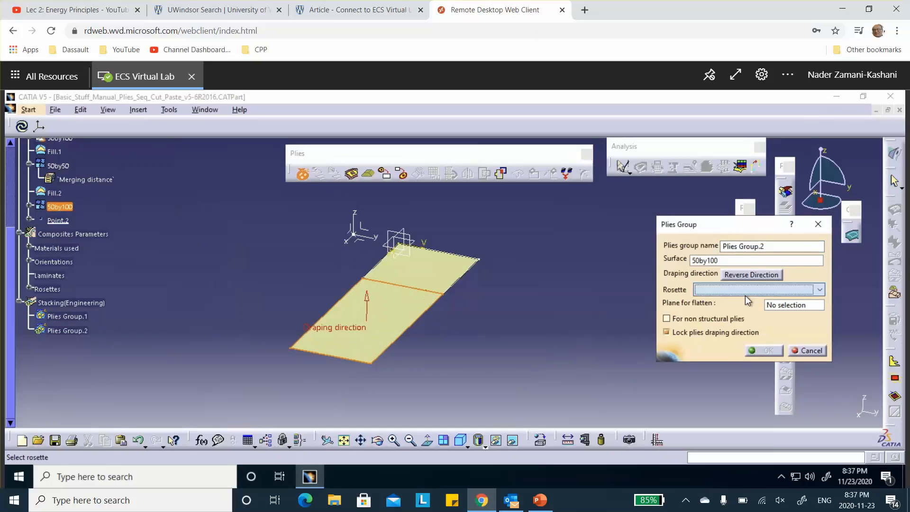
{"action": "left_click", "coordinate": [728, 312]}
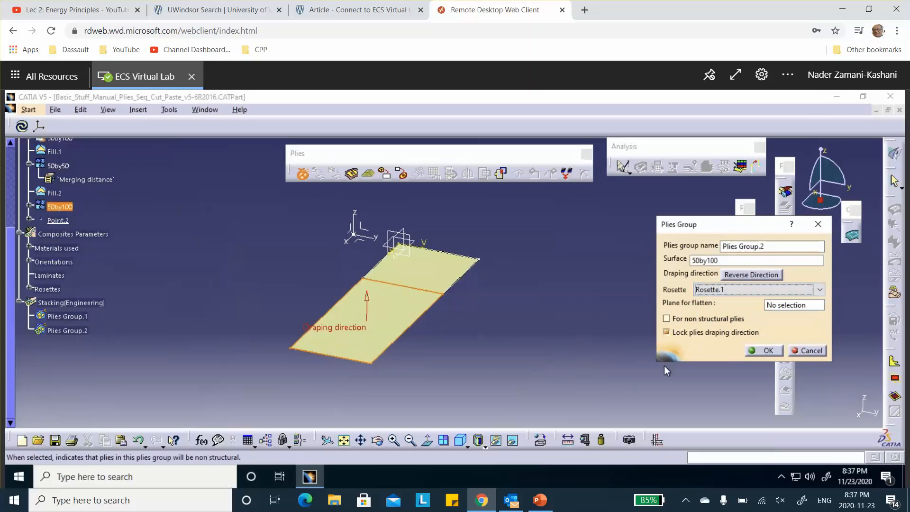
{"action": "left_click", "coordinate": [764, 350]}
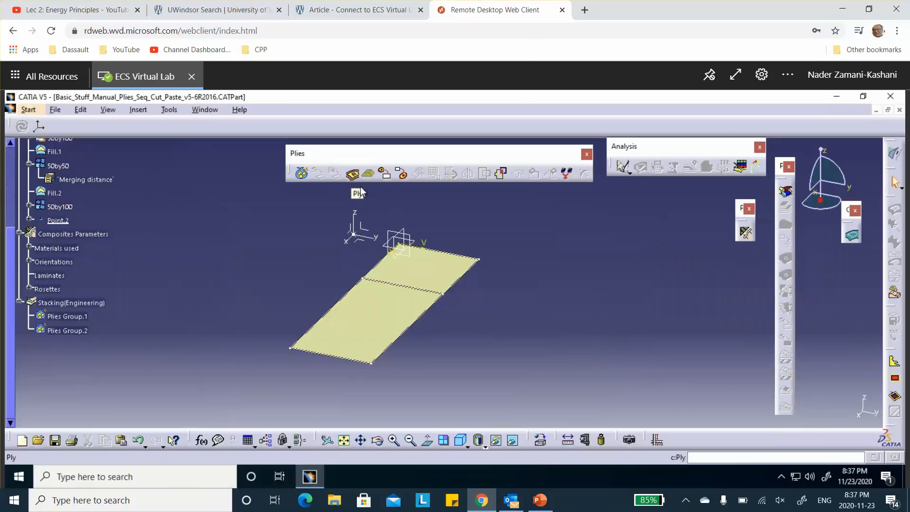
Create a KEVLAR4 ply in Plies Group.1 from the 50by50 contour with direction 0 and Rosette.1, checking the layup slide in PowerPoint.
{"action": "left_click", "coordinate": [351, 174]}
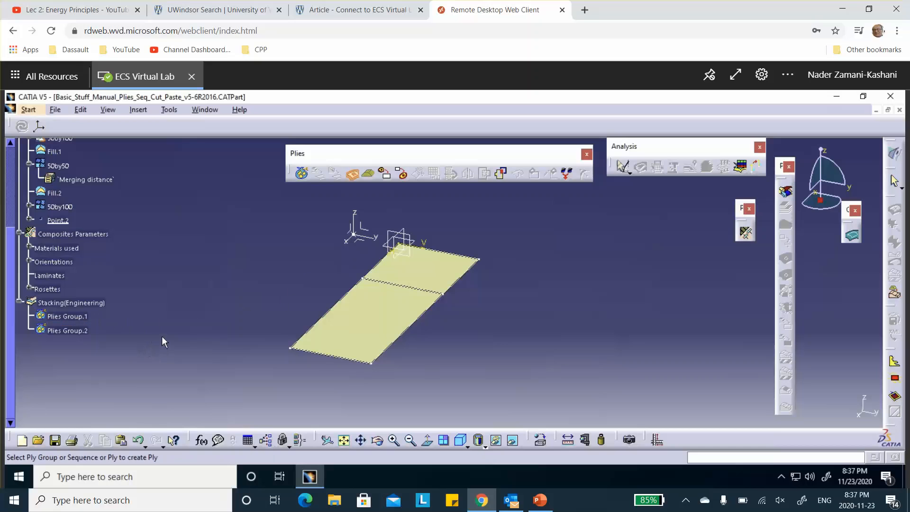
{"action": "left_click", "coordinate": [68, 316]}
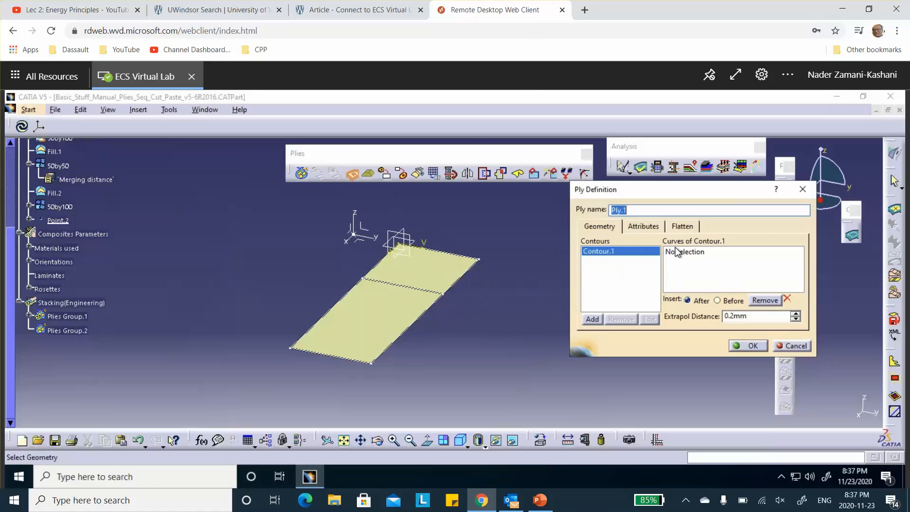
{"action": "left_click", "coordinate": [470, 283]}
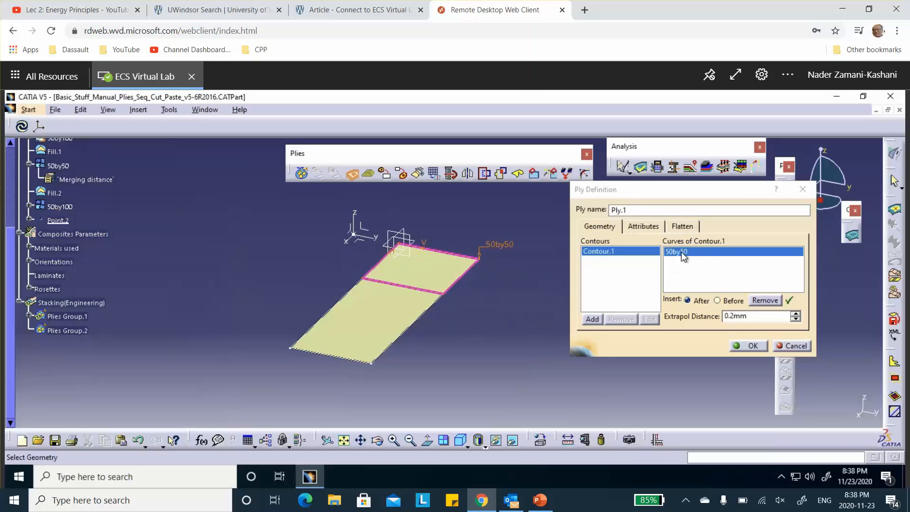
{"action": "left_click", "coordinate": [643, 227]}
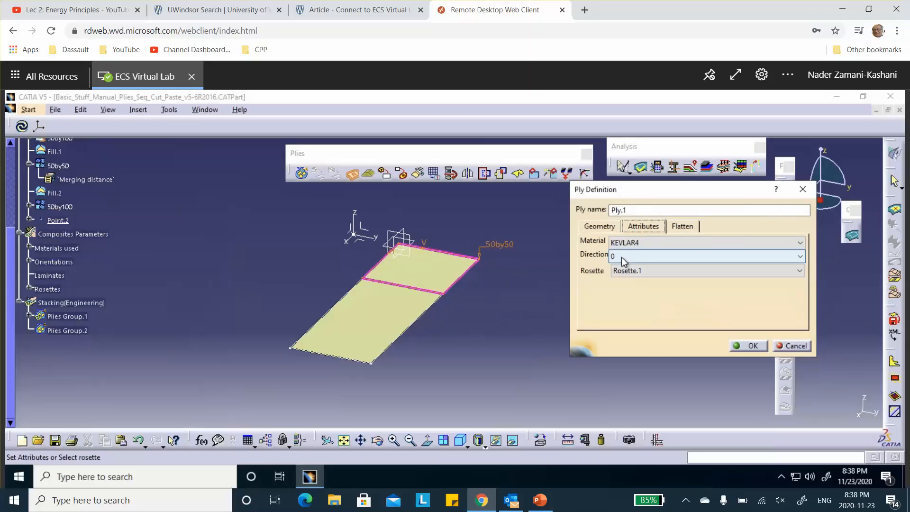
{"action": "left_click", "coordinate": [542, 500]}
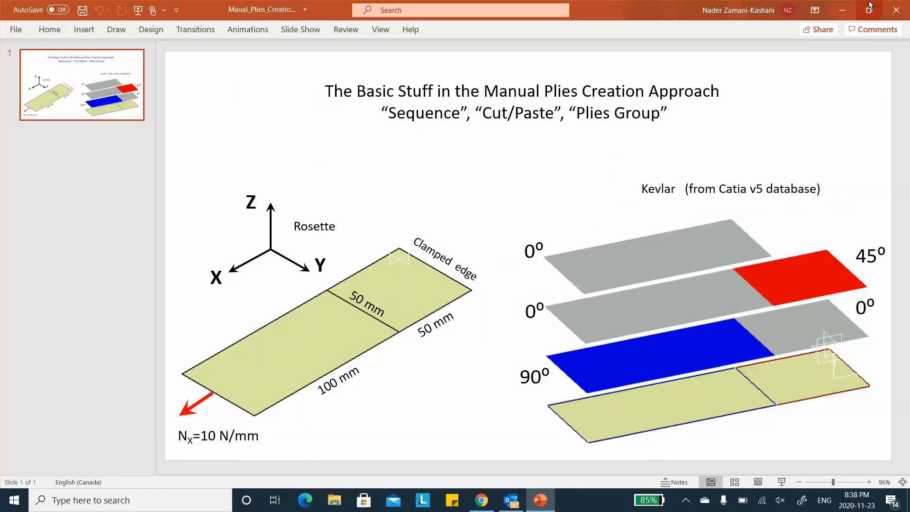
{"action": "left_click", "coordinate": [842, 11]}
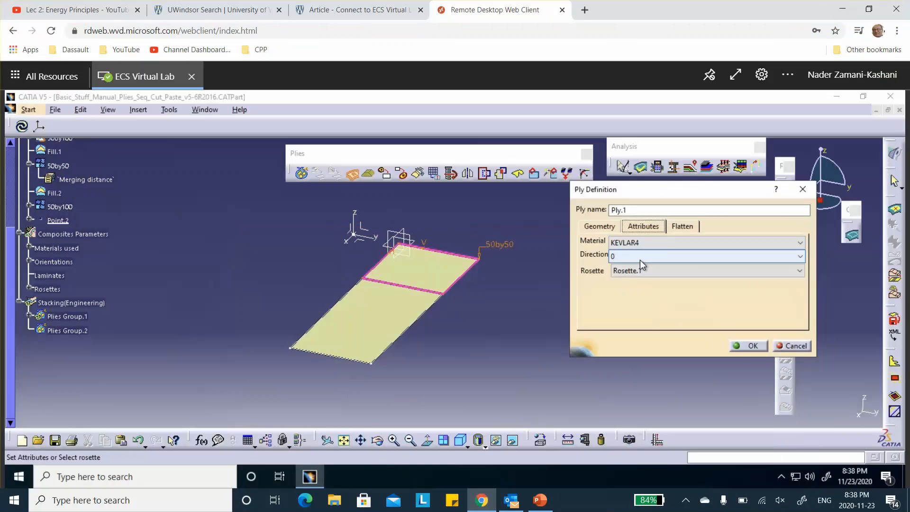
{"action": "left_click", "coordinate": [749, 346]}
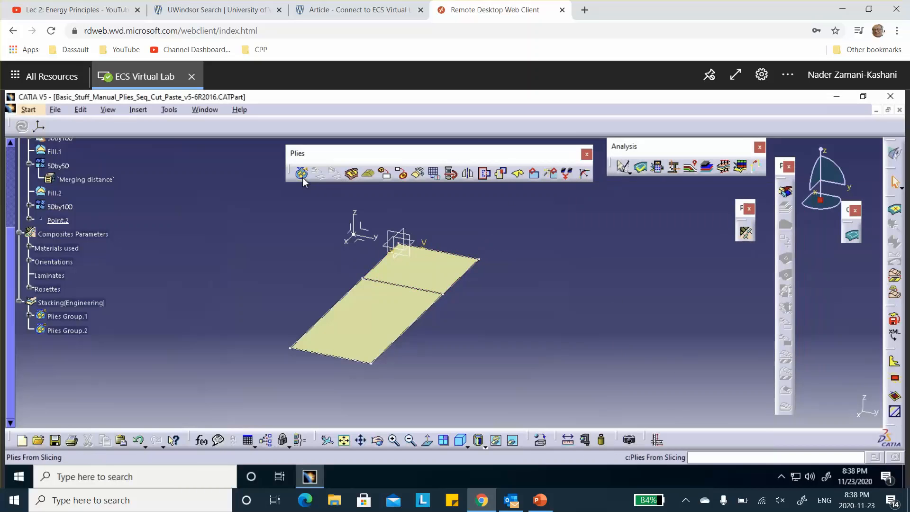
Create a second KEVLAR4 ply in Plies Group.1 on the 50 by 50 contour with direction 90 and Rosette.1.
{"action": "left_click", "coordinate": [352, 174]}
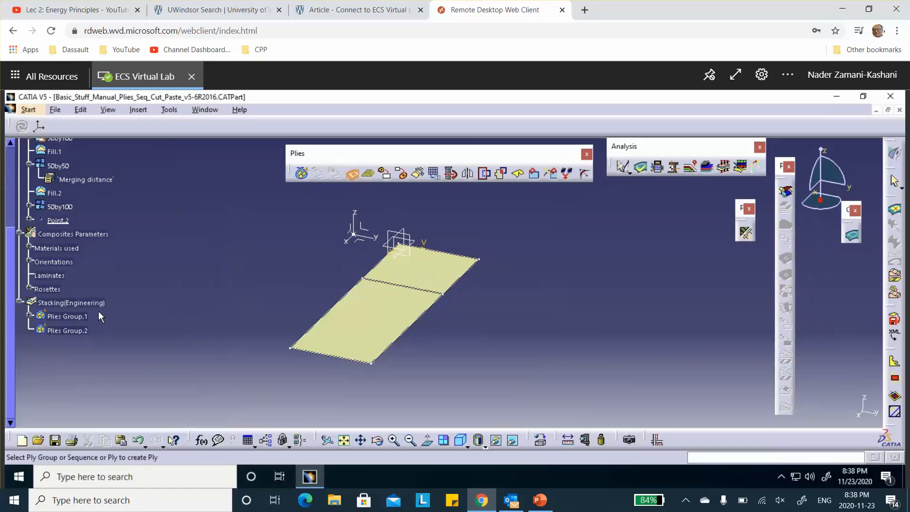
{"action": "left_click", "coordinate": [90, 318]}
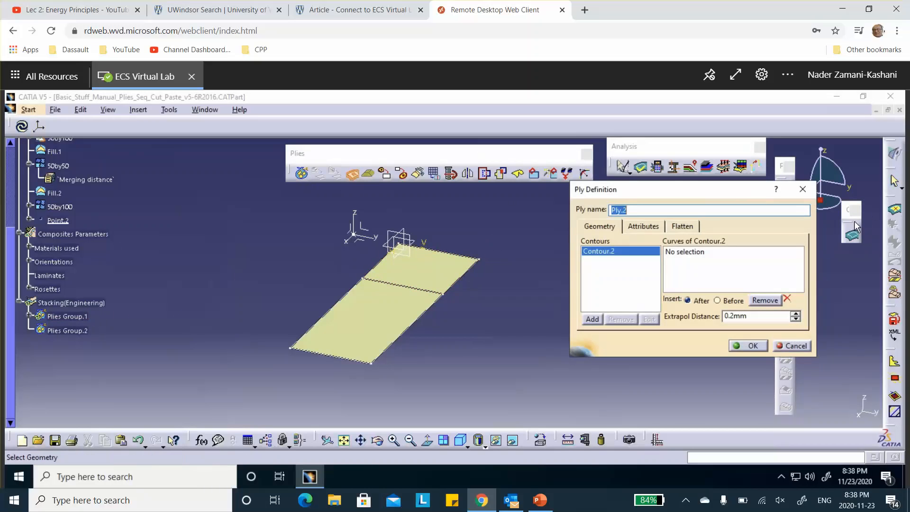
{"action": "left_click", "coordinate": [461, 278]}
{"action": "left_click", "coordinate": [643, 226]}
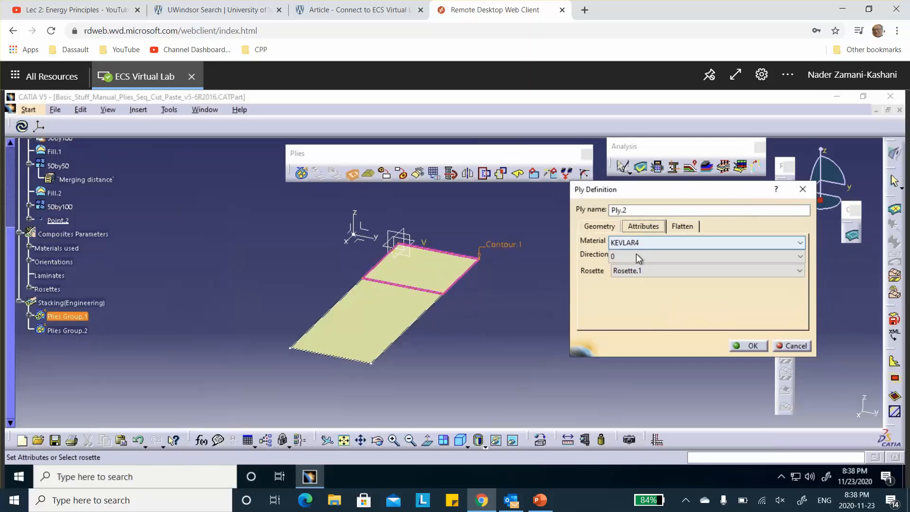
{"action": "left_click", "coordinate": [638, 256]}
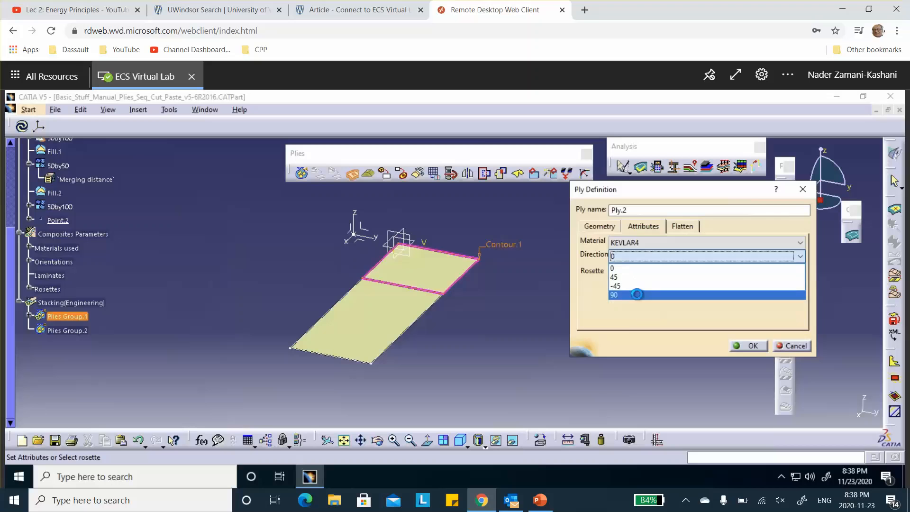
{"action": "left_click", "coordinate": [633, 294]}
{"action": "left_click", "coordinate": [752, 346]}
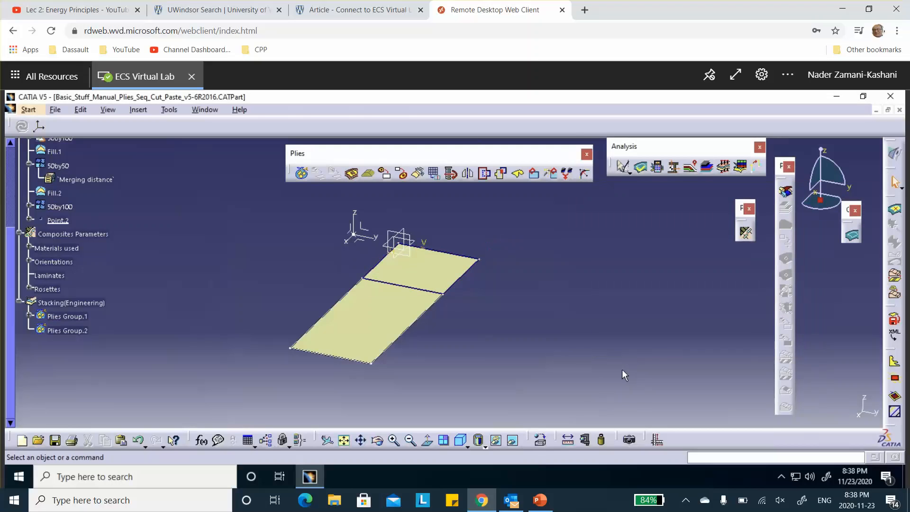
Expand Plies Group.1 and its two sequences in the tree to examine the plies they contain.
{"action": "left_click", "coordinate": [29, 316]}
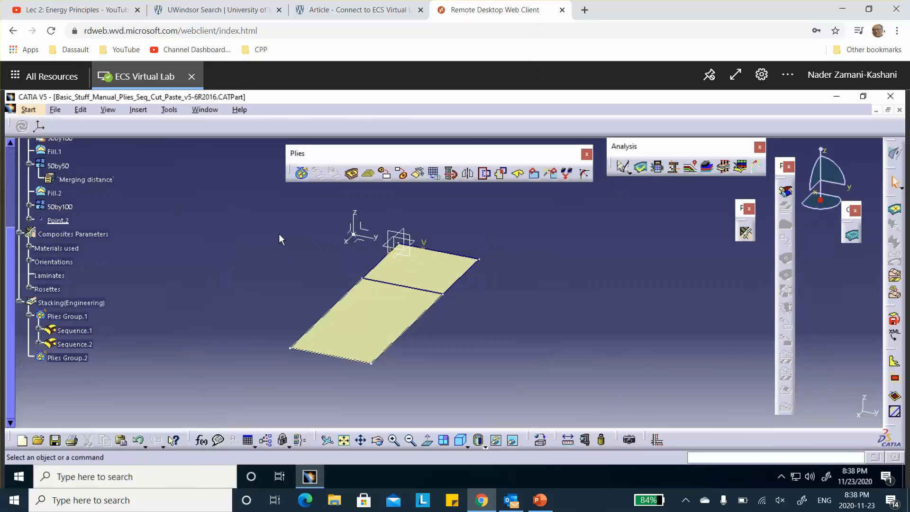
{"action": "scroll", "coordinate": [33, 312], "scroll_direction": "down", "scroll_amount": 2}
{"action": "left_click", "coordinate": [38, 269]}
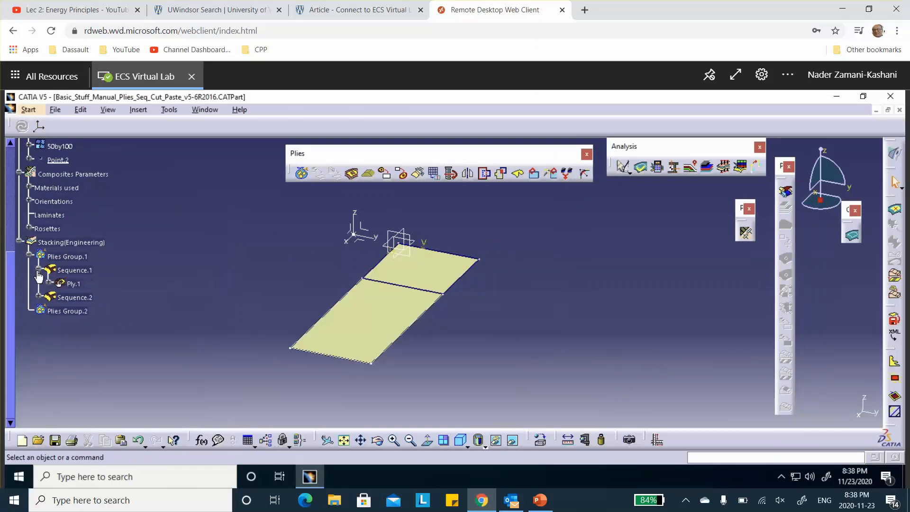
{"action": "left_click", "coordinate": [39, 297]}
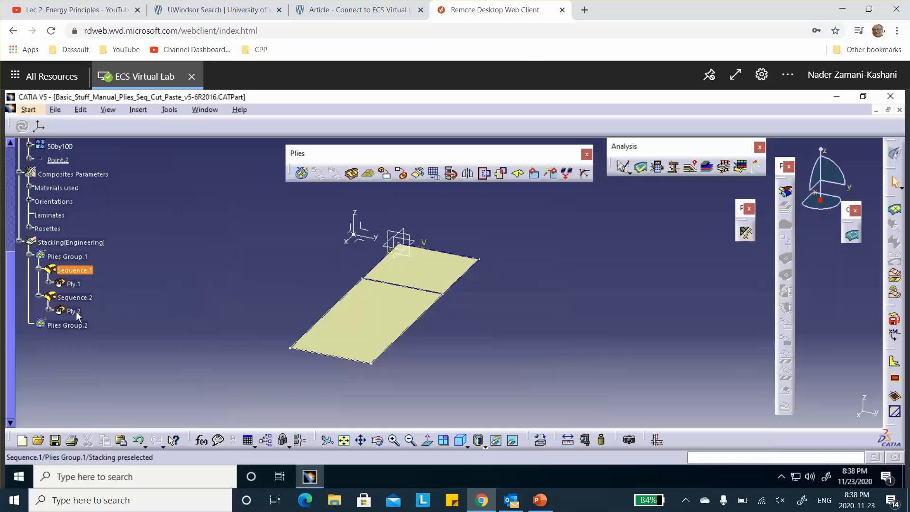
{"action": "left_click_drag", "start_coordinate": [94, 295], "coordinate": [95, 277]}
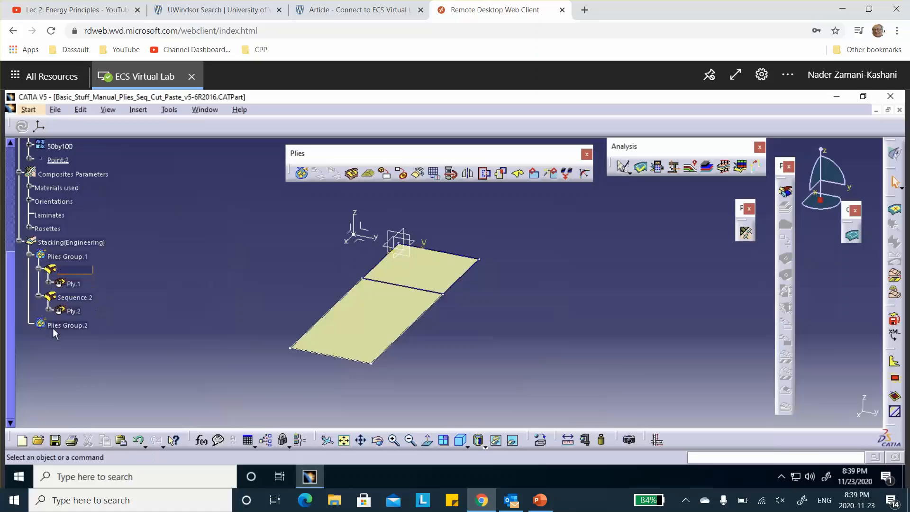
Create a KEVLAR4 ply in Plies Group.2 from the 50by100 contour with direction 90 and Rosette.1, checking the layup slide in PowerPoint.
{"action": "scroll", "coordinate": [141, 265], "scroll_direction": "down", "scroll_amount": 2}
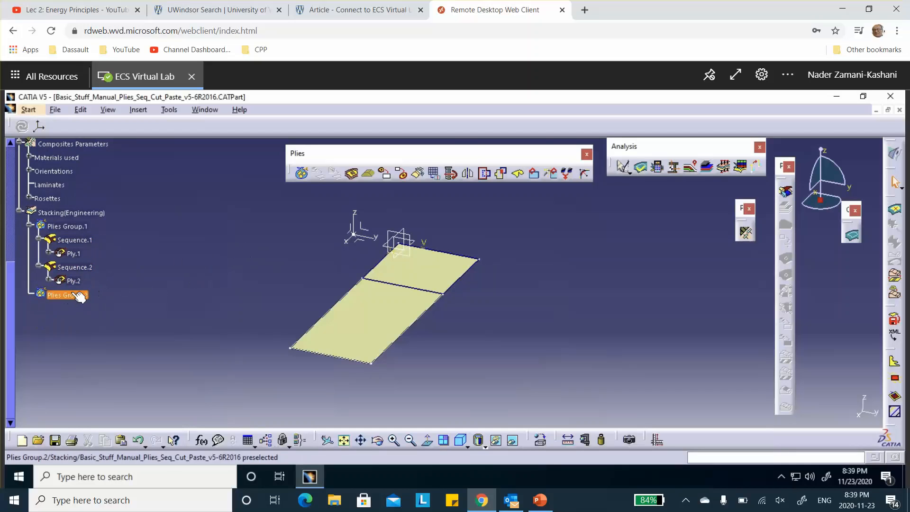
{"action": "left_click", "coordinate": [353, 175]}
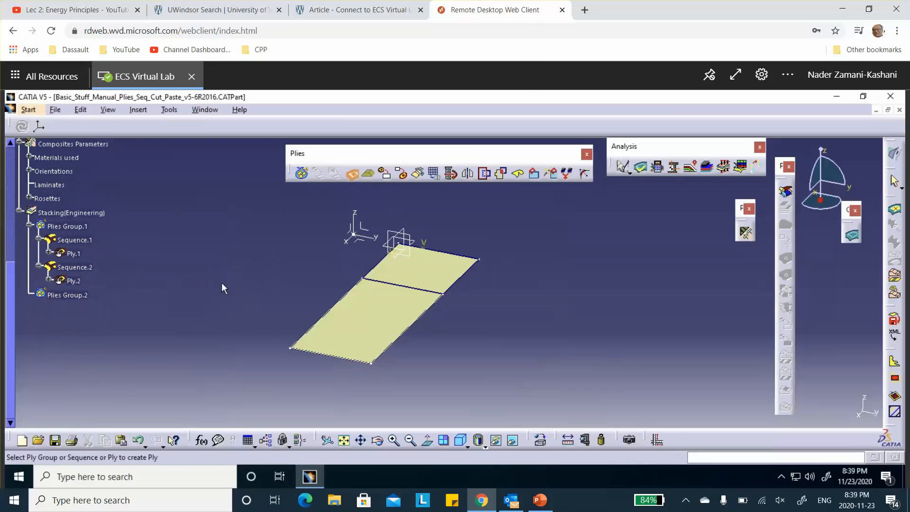
{"action": "left_click", "coordinate": [71, 295]}
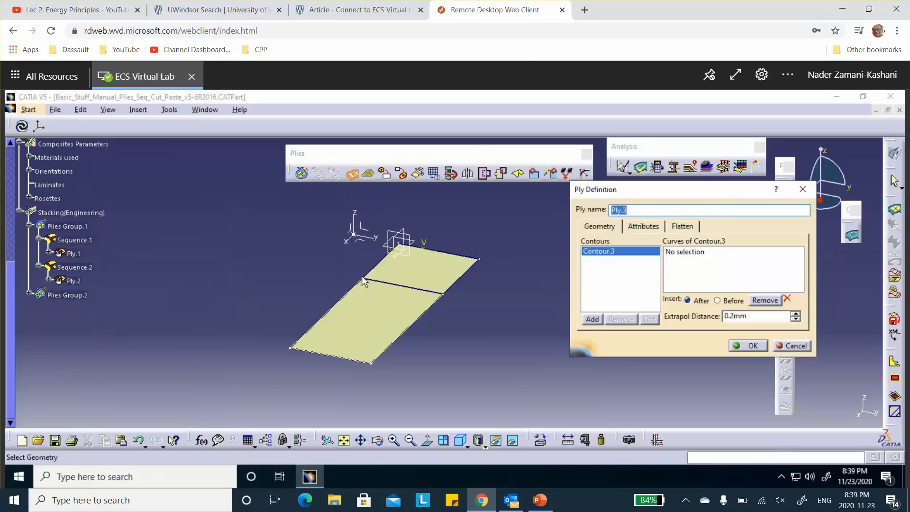
{"action": "left_click", "coordinate": [420, 328]}
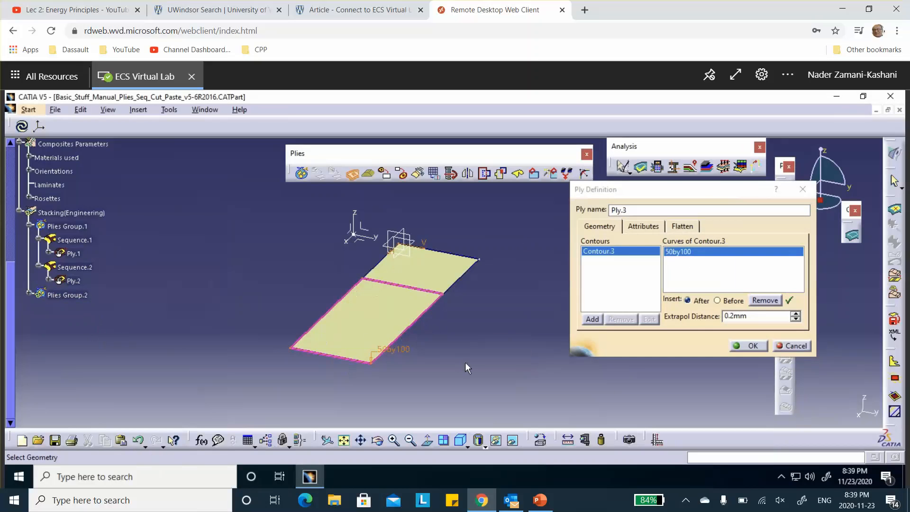
{"action": "left_click", "coordinate": [645, 226]}
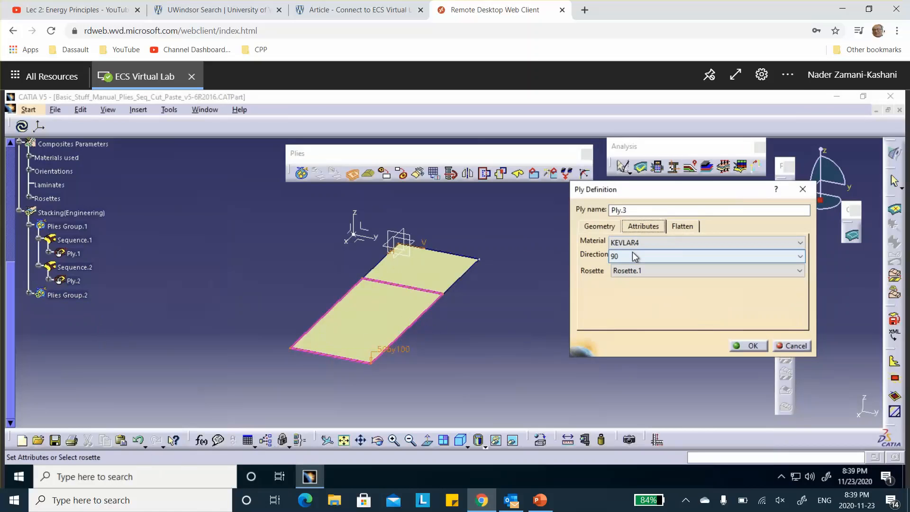
{"action": "left_click", "coordinate": [540, 500]}
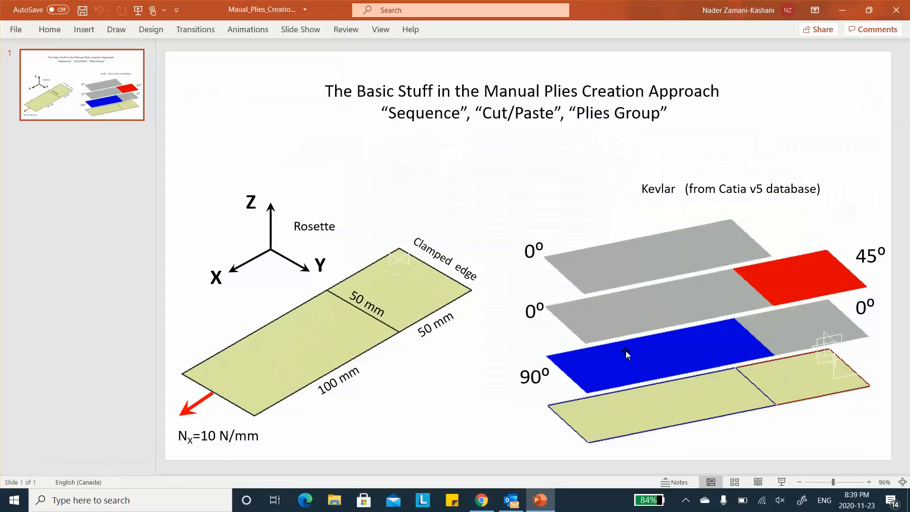
{"action": "left_click", "coordinate": [844, 9]}
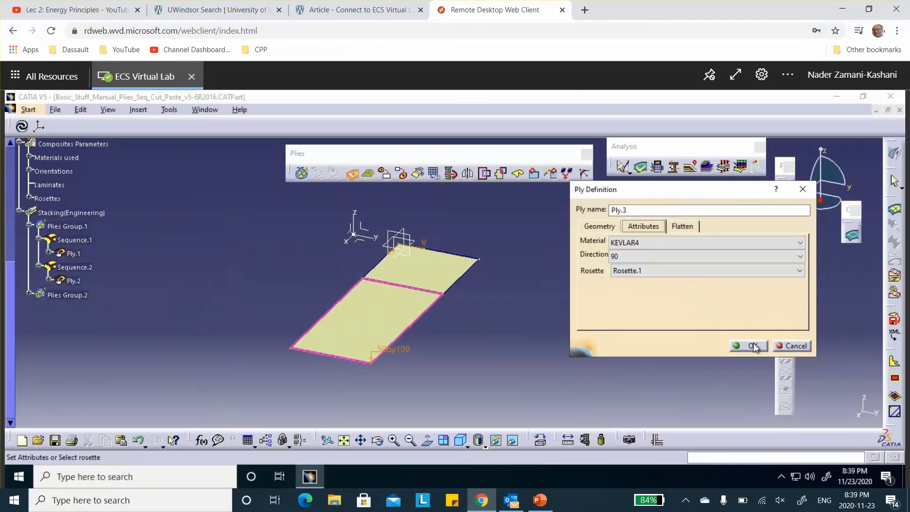
{"action": "left_click", "coordinate": [753, 346]}
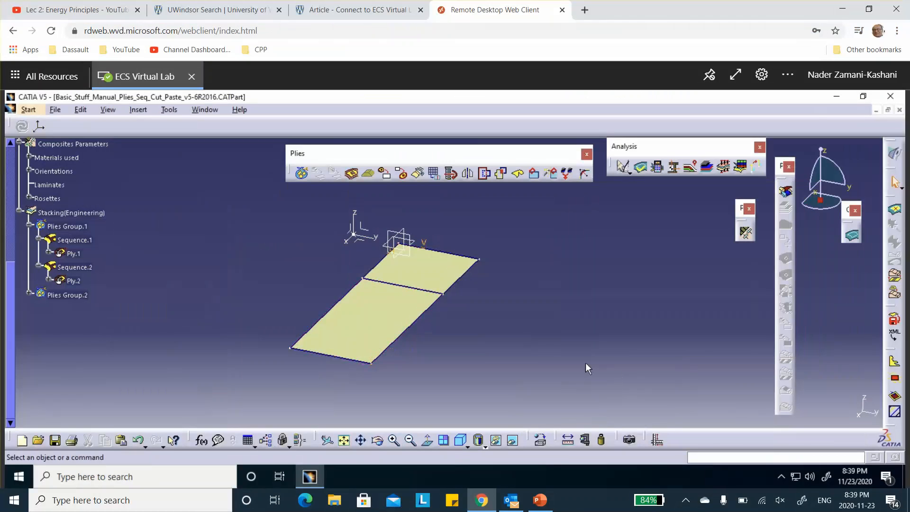
Expand Plies Group.2 and add a second KEVLAR4 ply to Sequence.3 on the 50 by 100 contour with direction 0.
{"action": "left_click", "coordinate": [29, 294]}
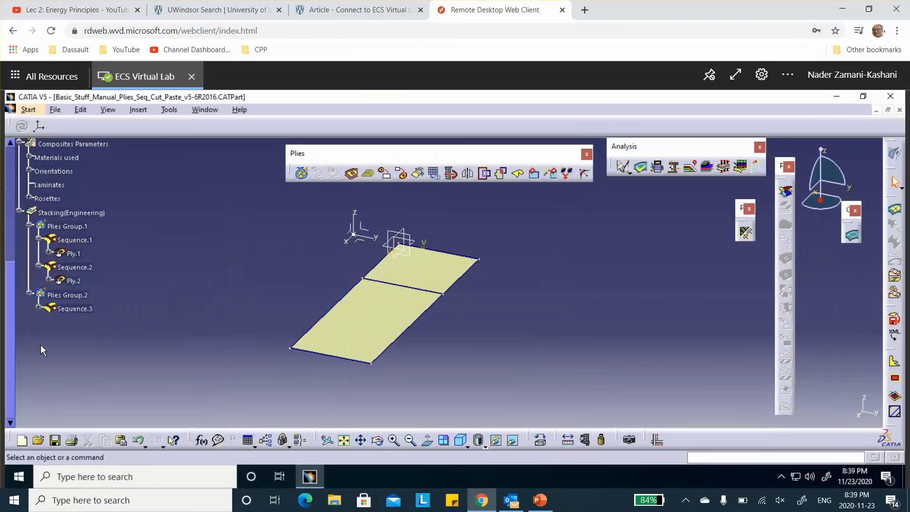
{"action": "left_click", "coordinate": [38, 309]}
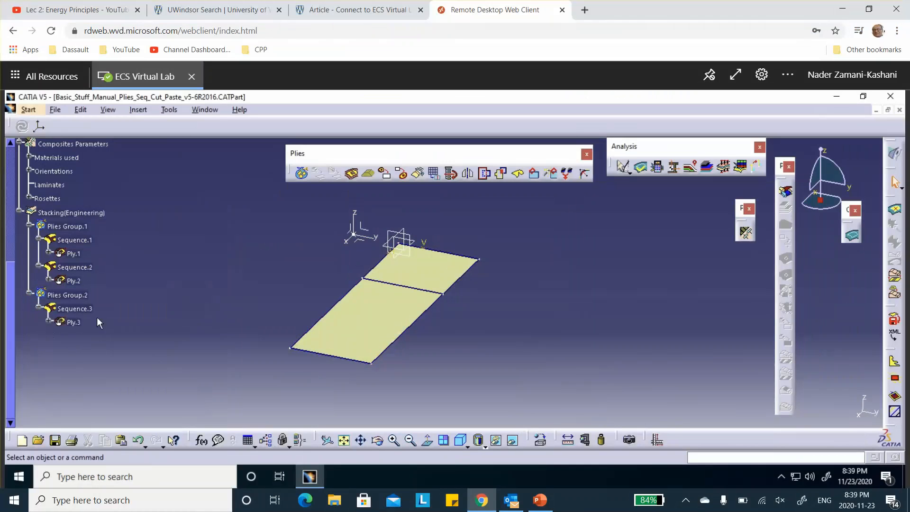
{"action": "left_click", "coordinate": [351, 176]}
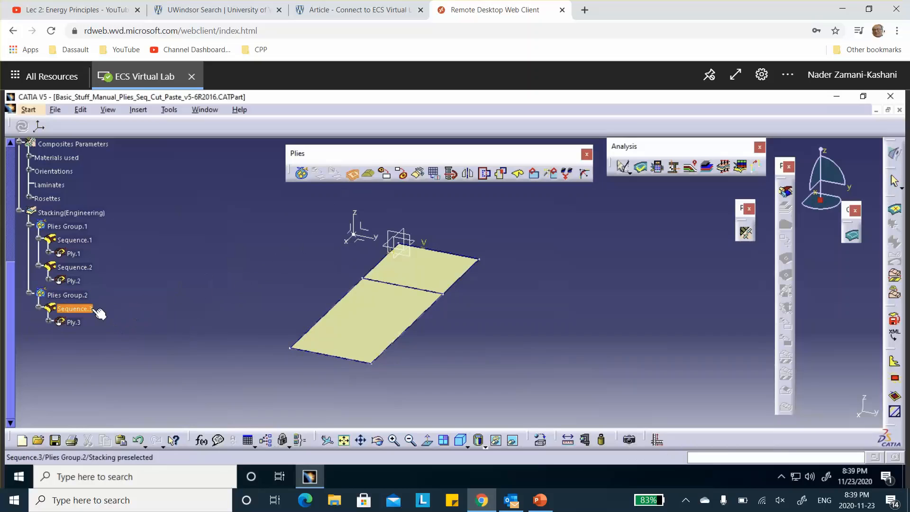
{"action": "left_click", "coordinate": [78, 308]}
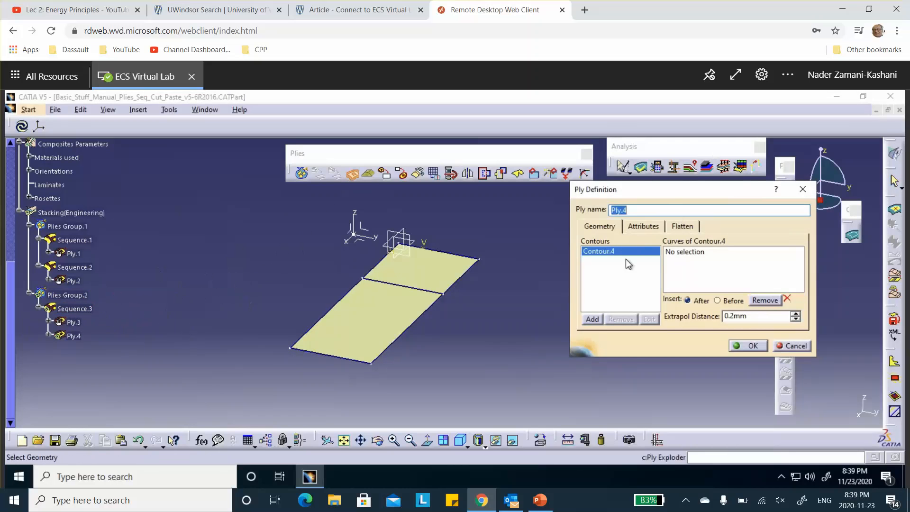
{"action": "left_click", "coordinate": [409, 336]}
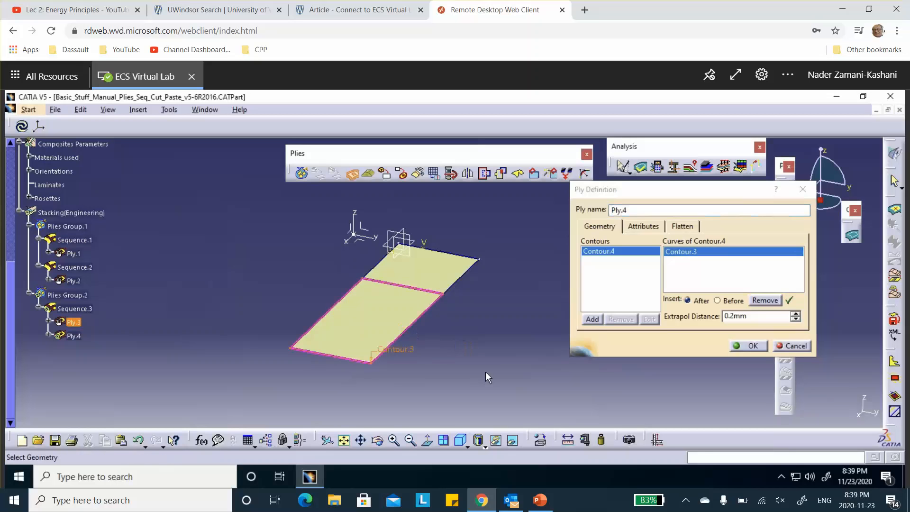
{"action": "left_click", "coordinate": [644, 227]}
{"action": "left_click", "coordinate": [633, 255]}
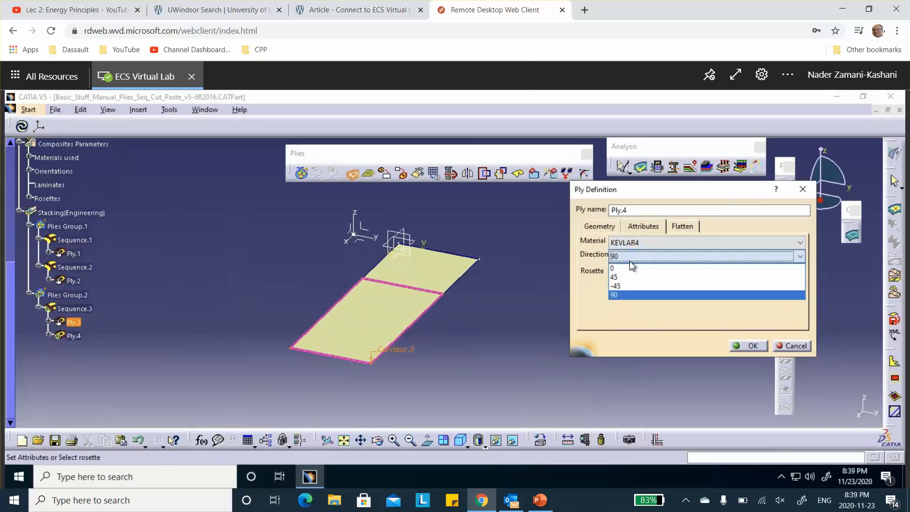
{"action": "left_click", "coordinate": [754, 346]}
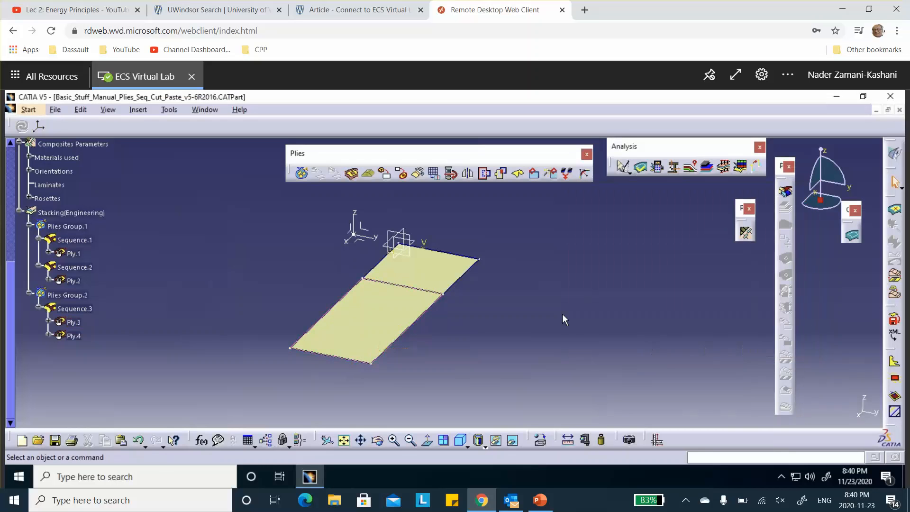
Add a third KEVLAR4 ply to Sequence.3 on the 50 by 100 contour with direction 0 and Rosette.1.
{"action": "left_click", "coordinate": [350, 175]}
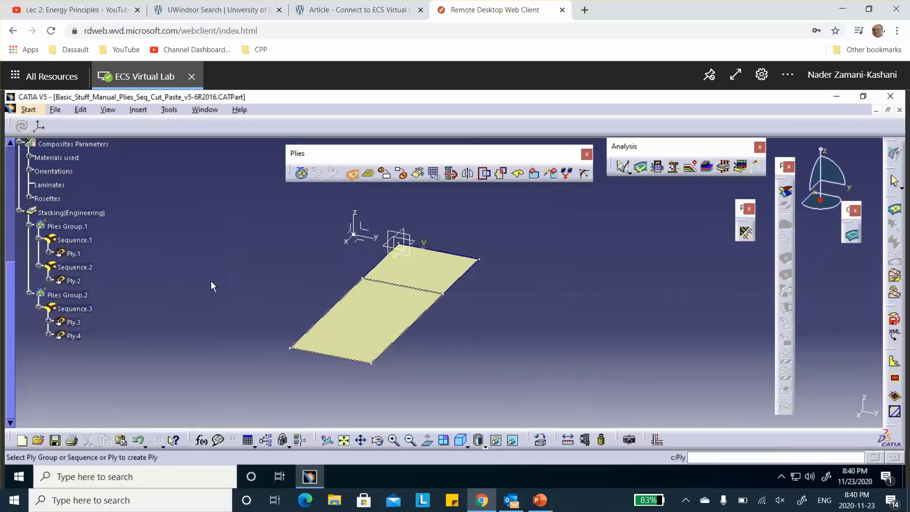
{"action": "left_click", "coordinate": [74, 309]}
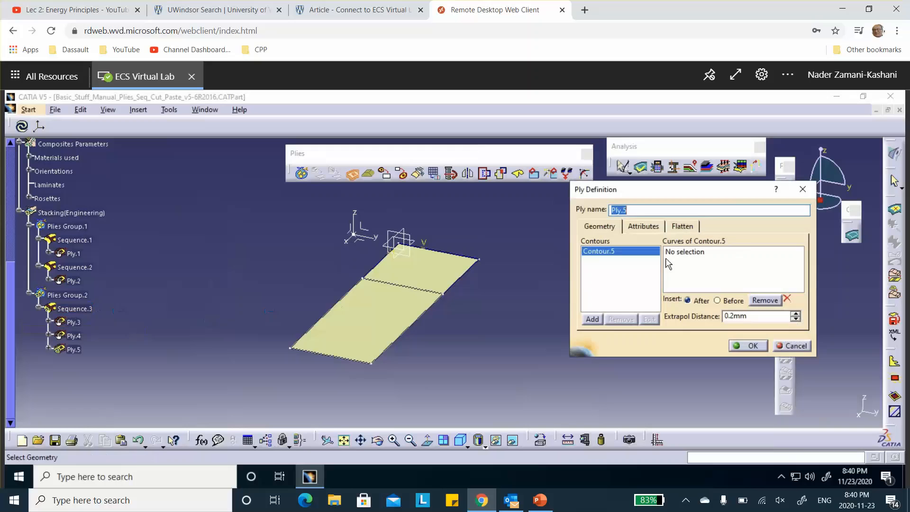
{"action": "left_click", "coordinate": [404, 333]}
{"action": "left_click", "coordinate": [404, 333]}
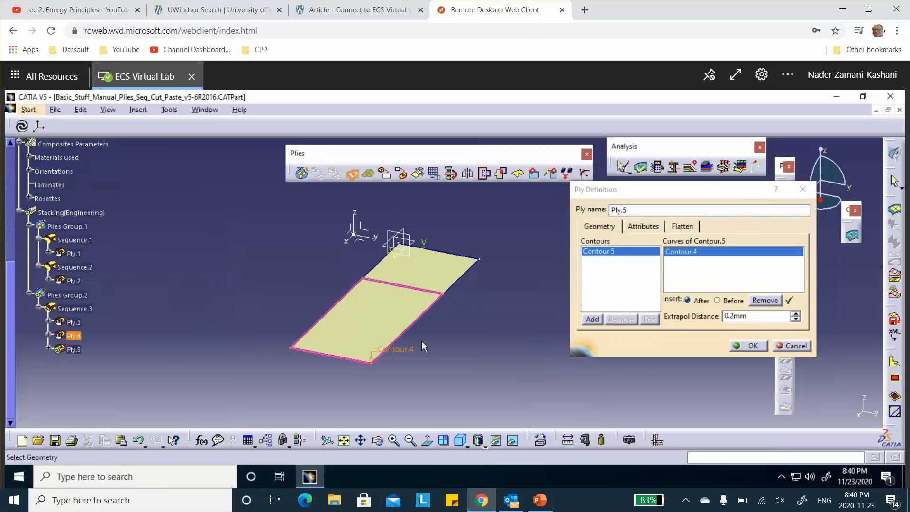
{"action": "left_click", "coordinate": [646, 228]}
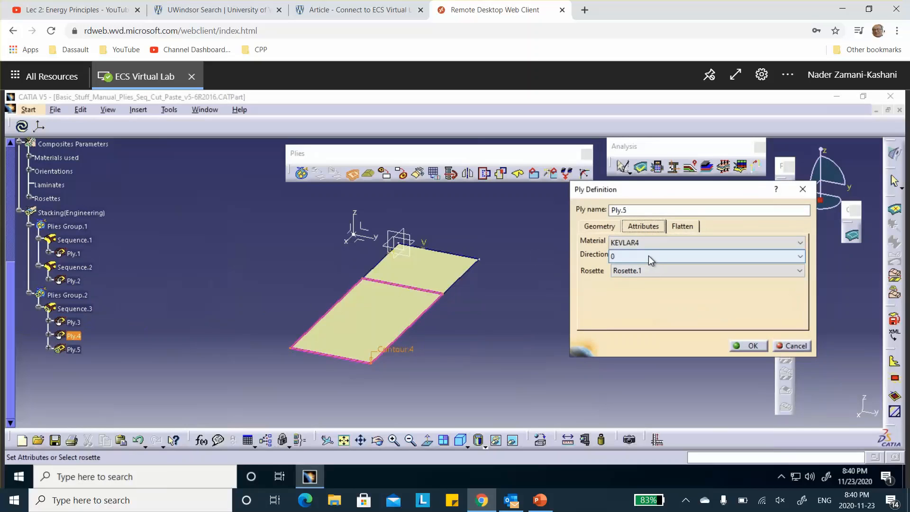
{"action": "left_click", "coordinate": [648, 260]}
{"action": "left_click", "coordinate": [644, 259]}
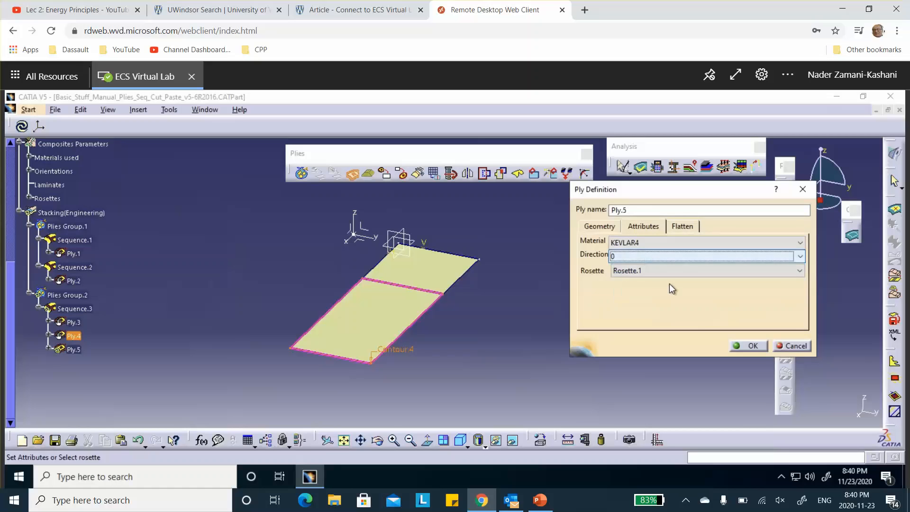
{"action": "left_click", "coordinate": [752, 348]}
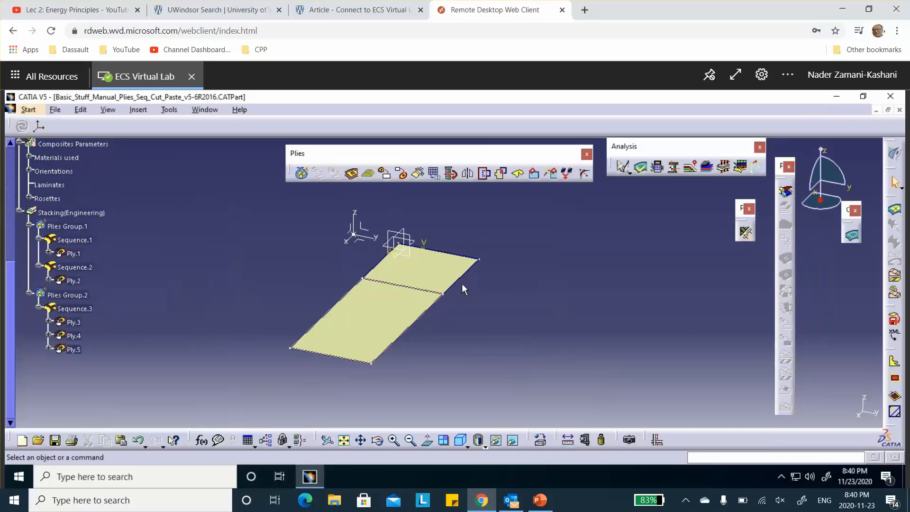
Set the direction of Ply.2 in Plies Group.1 to 45.
{"action": "left_click", "coordinate": [49, 280]}
{"action": "double_click", "coordinate": [74, 281]}
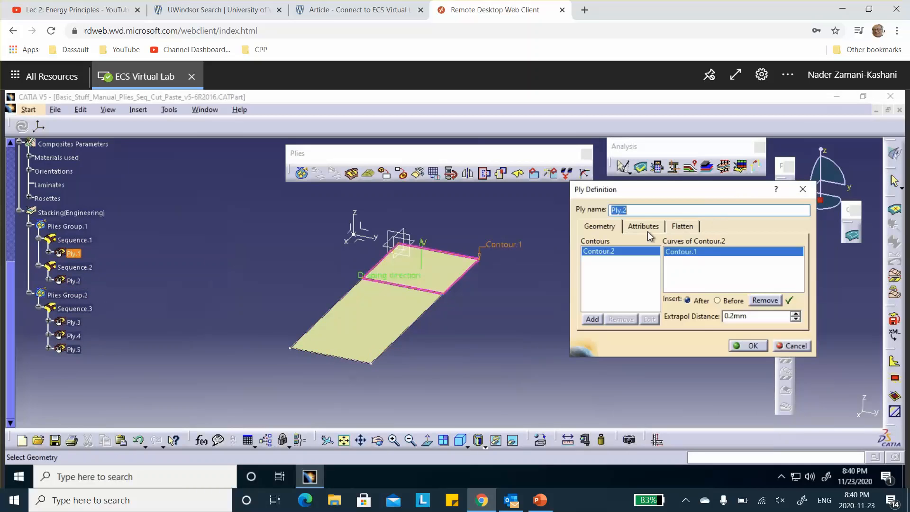
{"action": "left_click", "coordinate": [649, 226]}
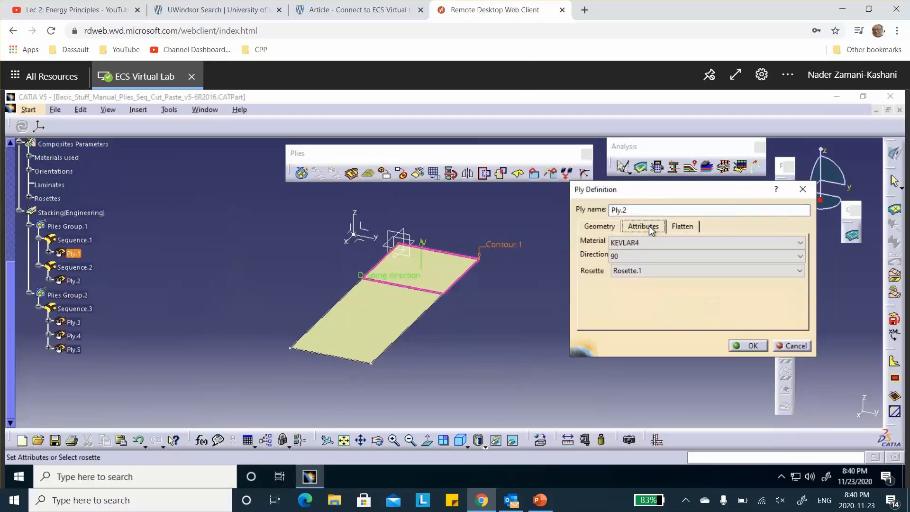
{"action": "left_click", "coordinate": [640, 256]}
{"action": "left_click", "coordinate": [624, 276]}
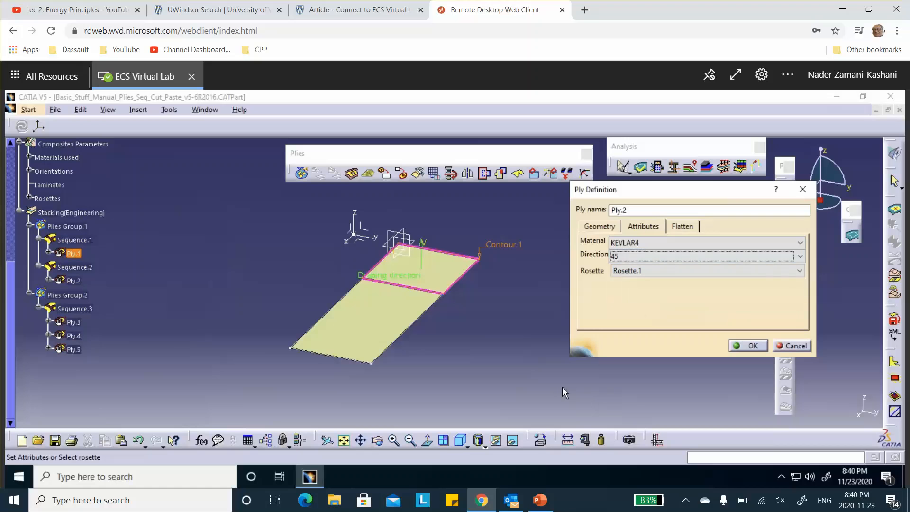
{"action": "left_click", "coordinate": [752, 345]}
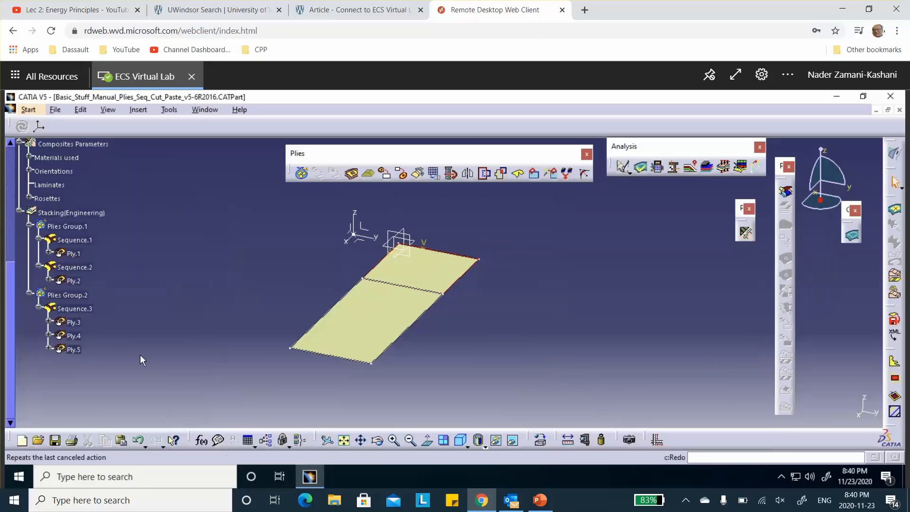
Collapse Sequence.1 in the tree and save the part.
{"action": "scroll", "coordinate": [111, 309], "scroll_direction": "down", "scroll_amount": 1}
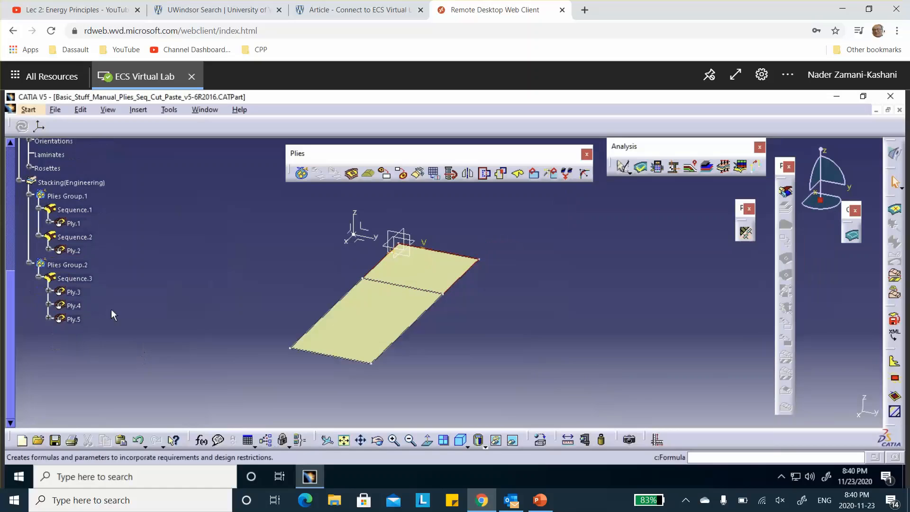
{"action": "left_click", "coordinate": [39, 210]}
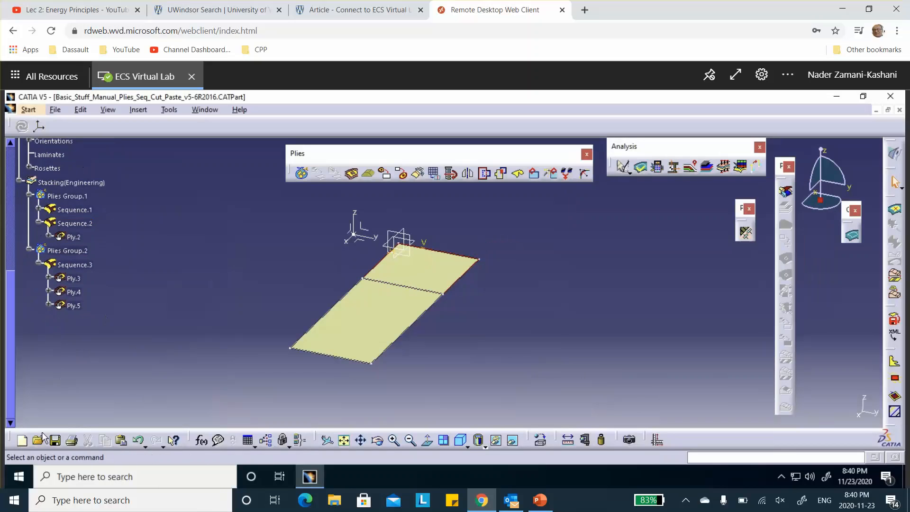
{"action": "left_click", "coordinate": [55, 440]}
{"action": "left_click", "coordinate": [289, 287]}
Switch to the Advanced Meshing Tools workbench and create a Static Analysis case for the part.
{"action": "left_click", "coordinate": [32, 105]}
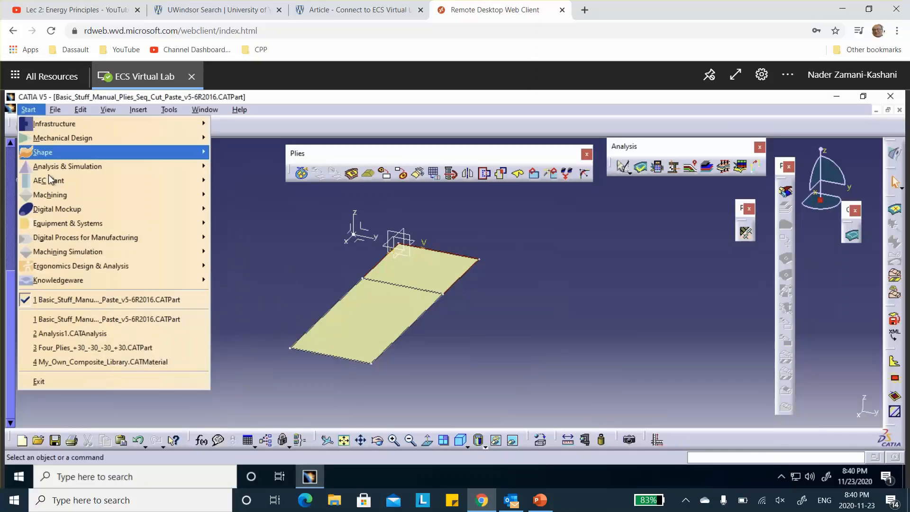
{"action": "mouse_move", "coordinate": [53, 168]}
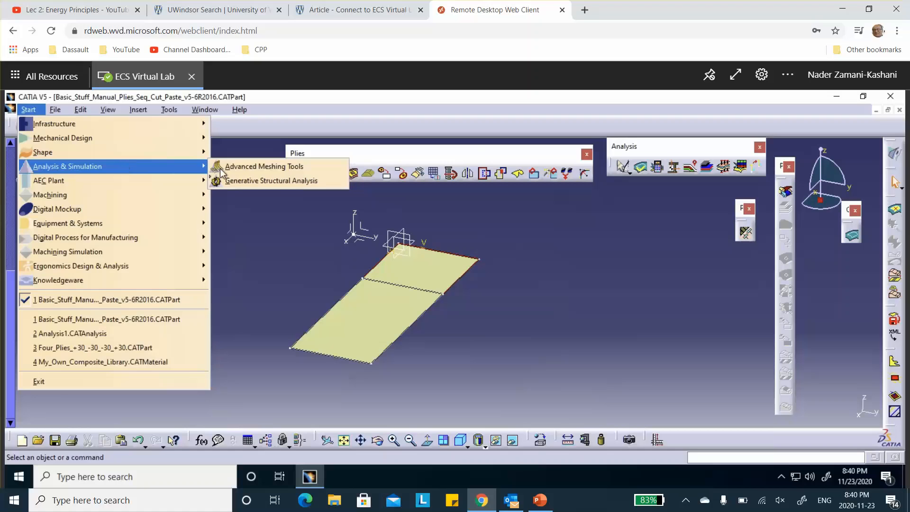
{"action": "left_click", "coordinate": [243, 166]}
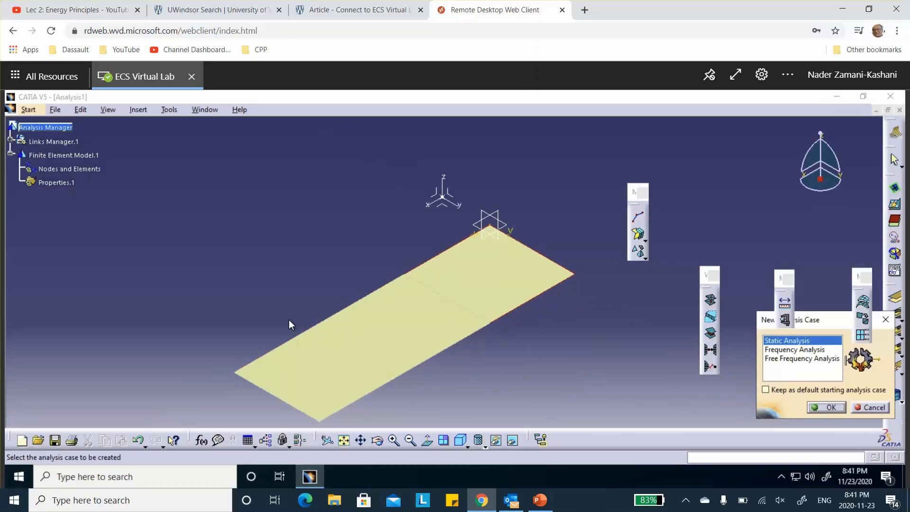
{"action": "left_click", "coordinate": [831, 407]}
Mesh the 50by50 surface with the Surface Mesher using parabolic quads only, size 3.175 mm and automatic mesh capture with 1 mm tolerance.
{"action": "middle_click_drag", "start_coordinate": [609, 280], "coordinate": [566, 228]}
{"action": "left_click", "coordinate": [563, 306]}
{"action": "middle_click_drag", "start_coordinate": [543, 271], "coordinate": [568, 198]}
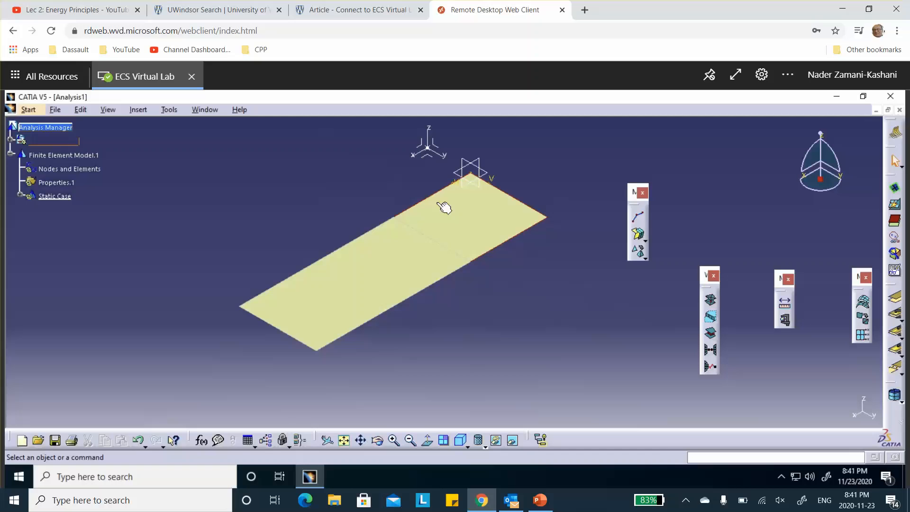
{"action": "left_click", "coordinate": [639, 237]}
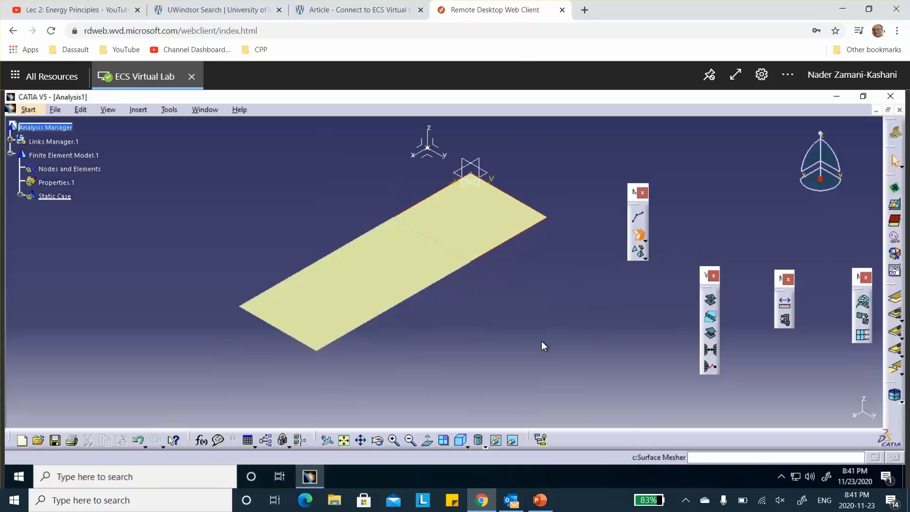
{"action": "left_click", "coordinate": [474, 232]}
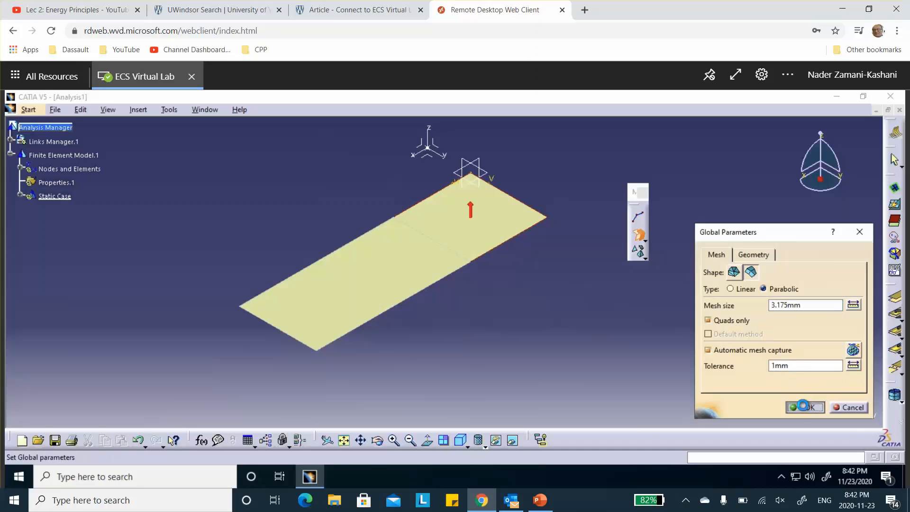
{"action": "left_click", "coordinate": [804, 407]}
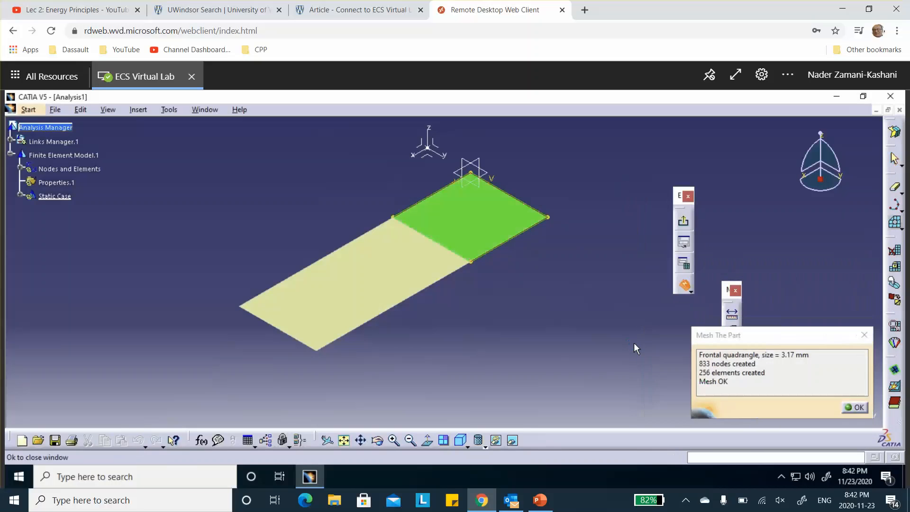
{"action": "left_click", "coordinate": [860, 408]}
{"action": "left_click", "coordinate": [685, 222]}
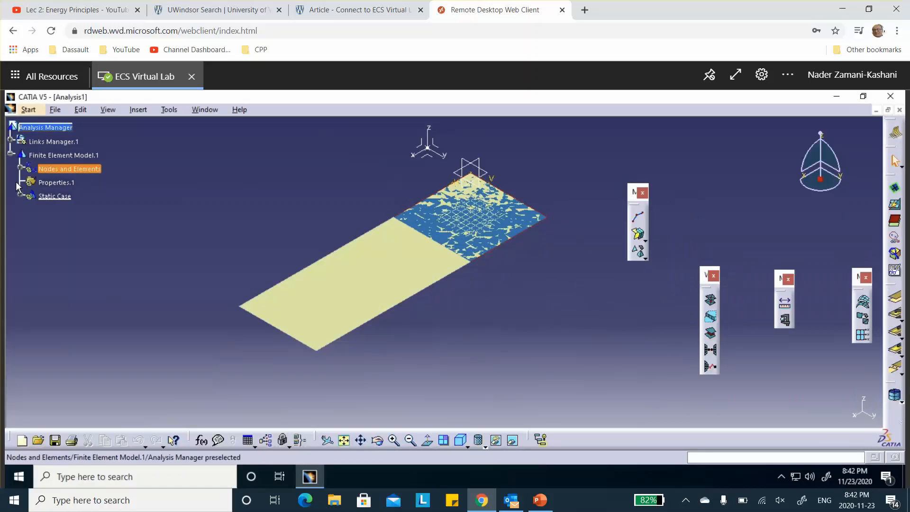
Edit the surface mesh of the 50by50 surface, set its mesh size to 10 mm, and remesh it.
{"action": "left_click", "coordinate": [20, 169]}
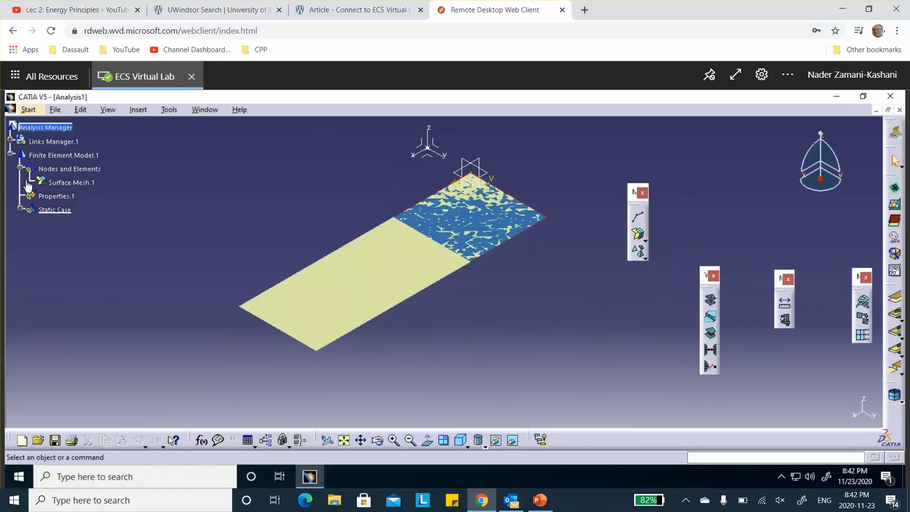
{"action": "double_click", "coordinate": [63, 182]}
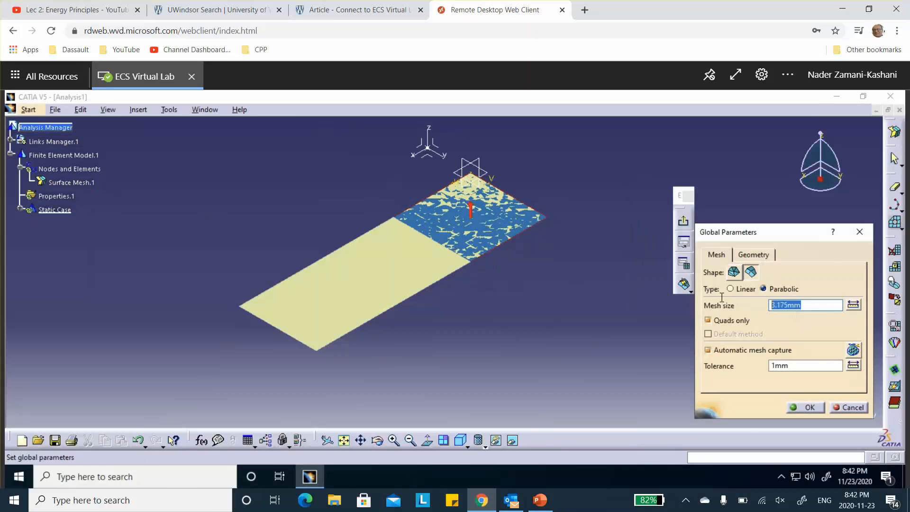
{"action": "type", "text": "10"}
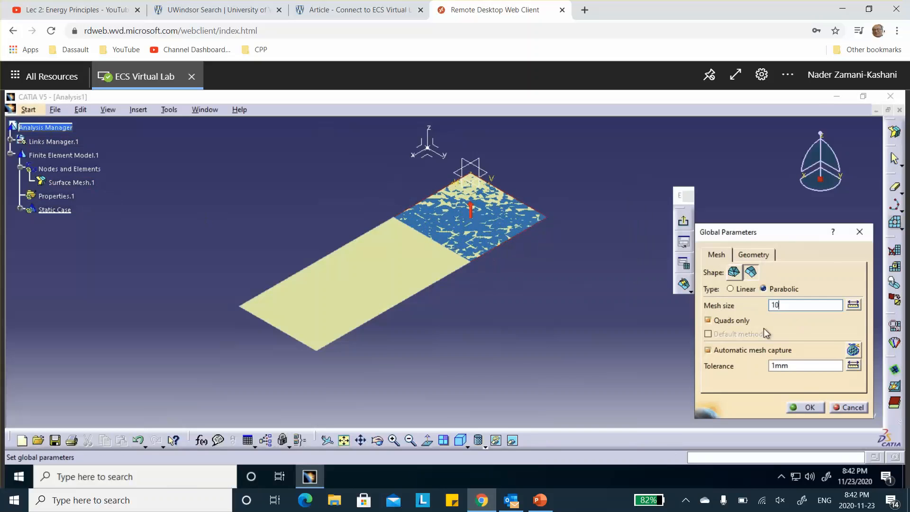
{"action": "left_click", "coordinate": [811, 408]}
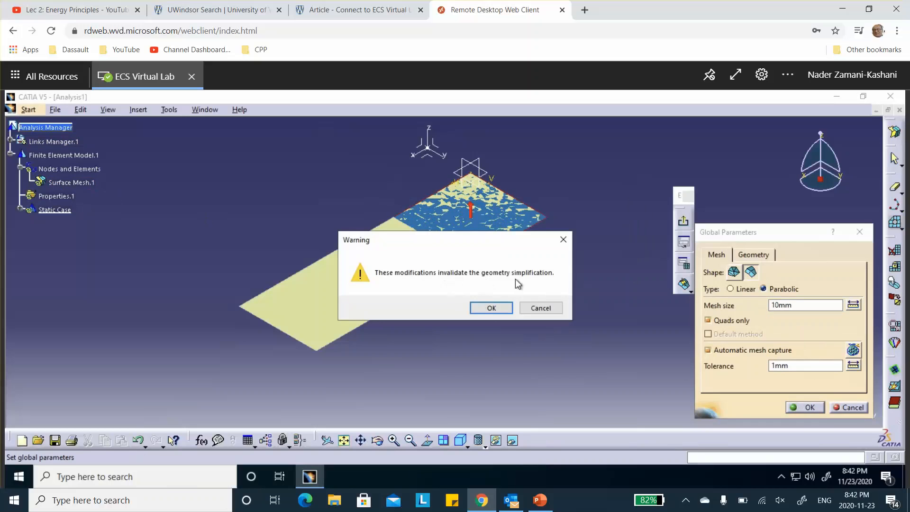
{"action": "left_click", "coordinate": [489, 309]}
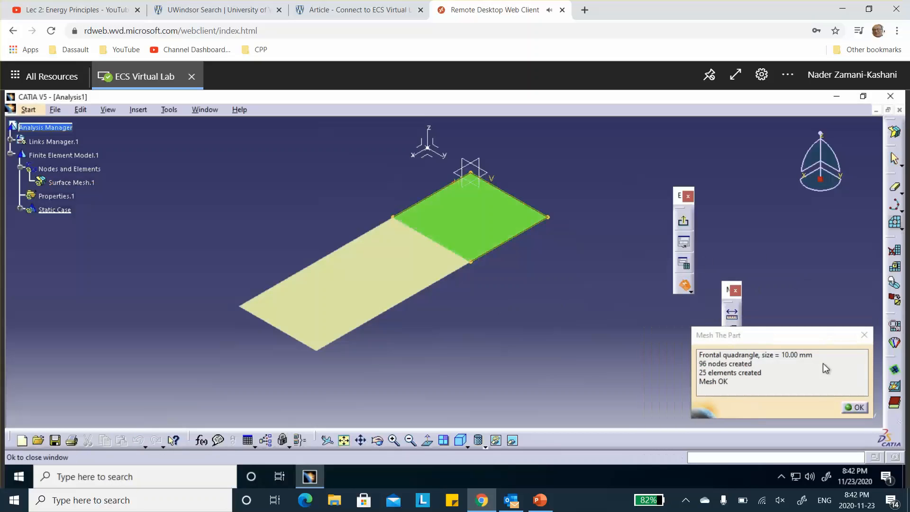
{"action": "left_click", "coordinate": [858, 409]}
{"action": "left_click", "coordinate": [686, 224]}
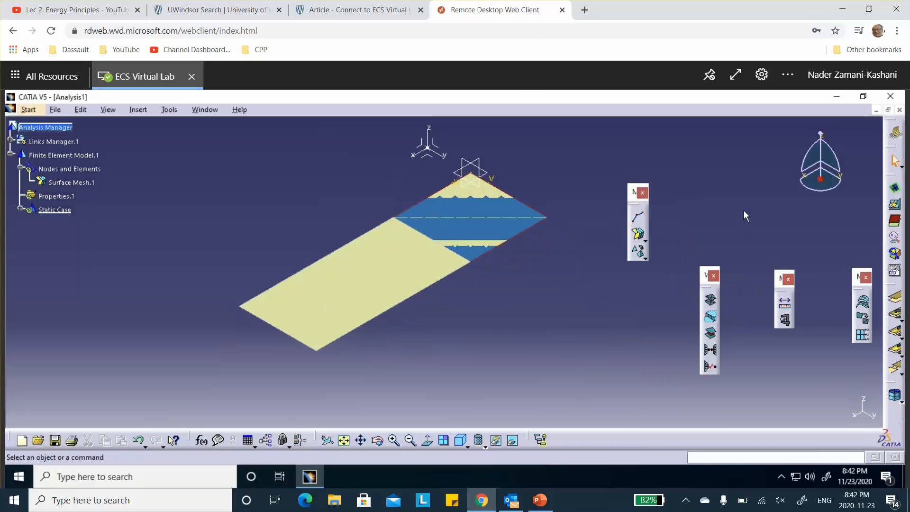
Mesh the 50by100 surface with the Surface Mesher using parabolic quads only, size 10 mm and automatic mesh capture with 1 mm tolerance.
{"action": "left_click", "coordinate": [637, 236]}
{"action": "left_click", "coordinate": [326, 295]}
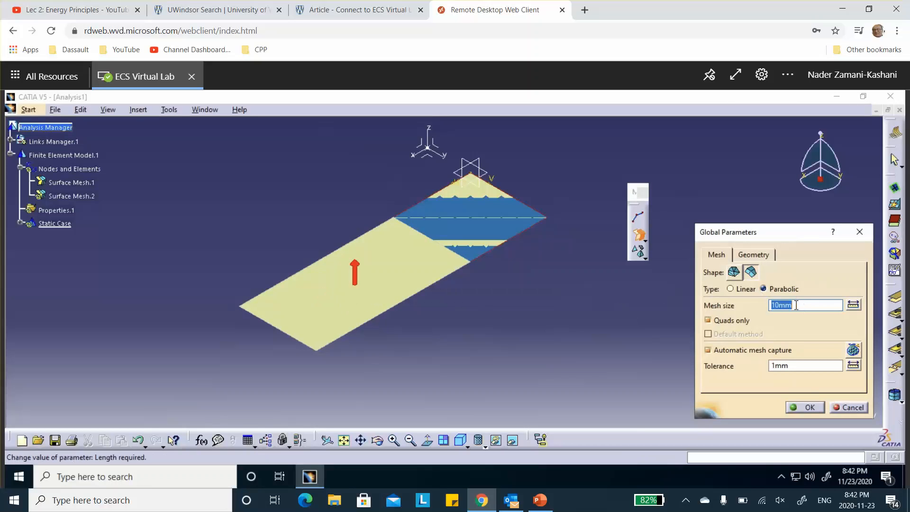
{"action": "left_click", "coordinate": [808, 408]}
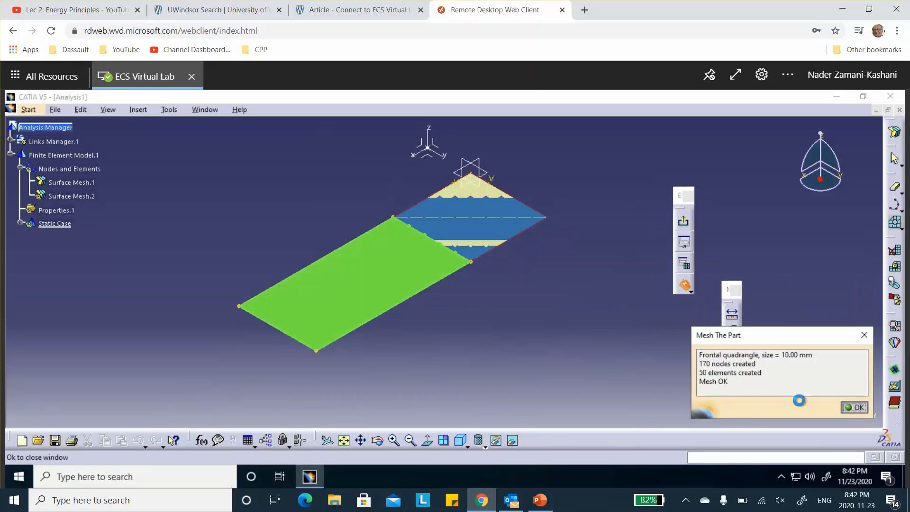
{"action": "left_click", "coordinate": [852, 408]}
{"action": "left_click", "coordinate": [683, 221]}
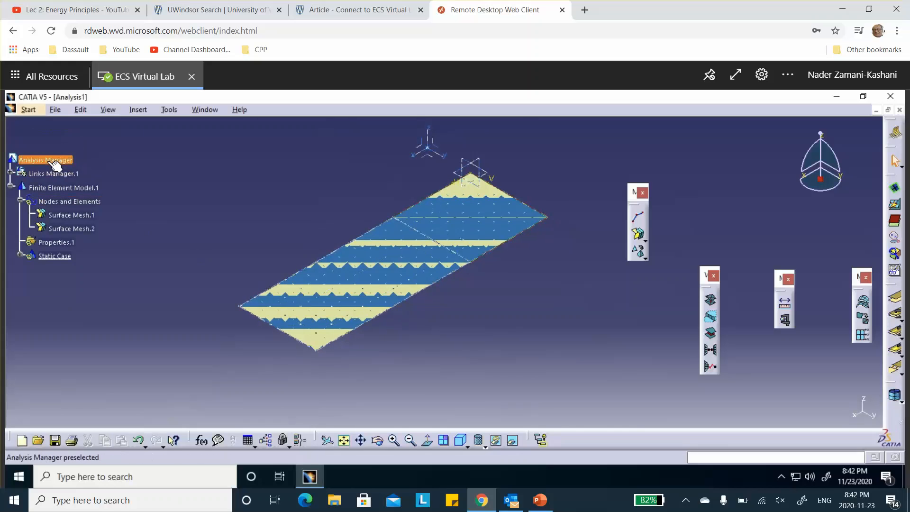
Return the focus from the specification tree to the model and switch to the Generative Structural Analysis workbench.
{"action": "left_click", "coordinate": [53, 161]}
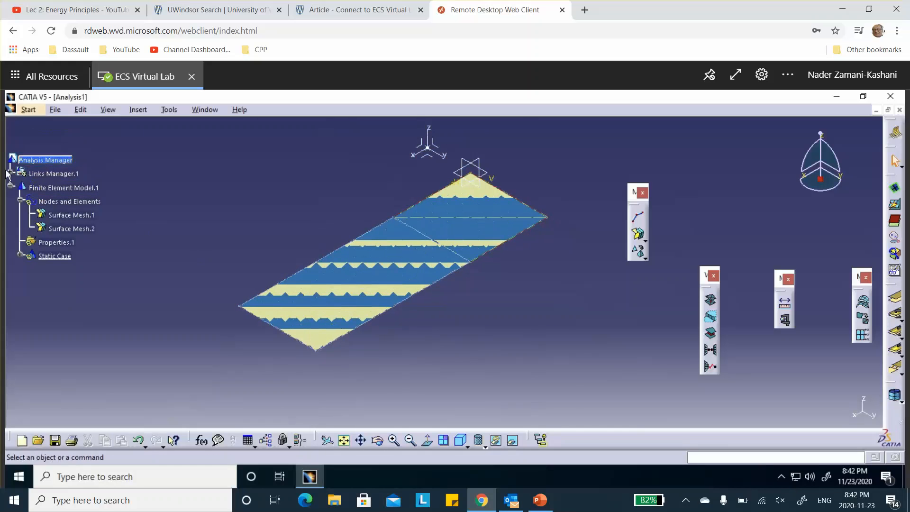
{"action": "left_click", "coordinate": [26, 110]}
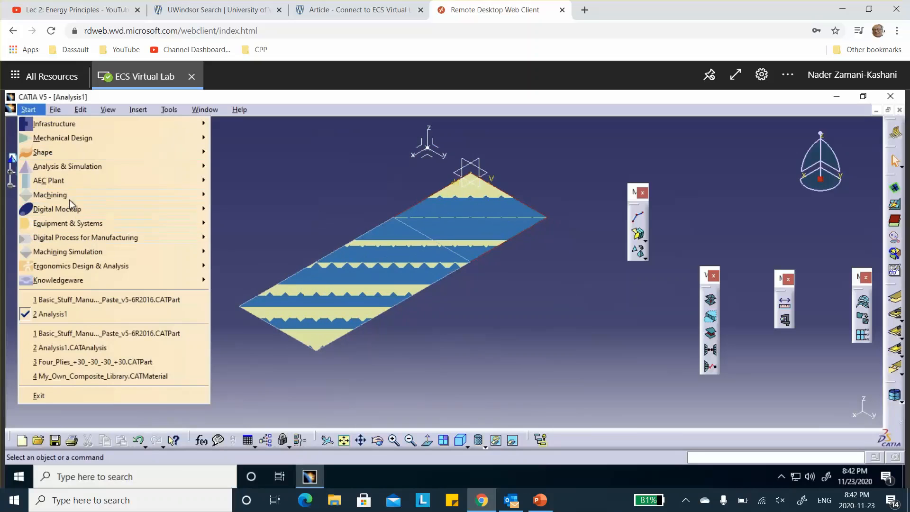
{"action": "mouse_move", "coordinate": [73, 168]}
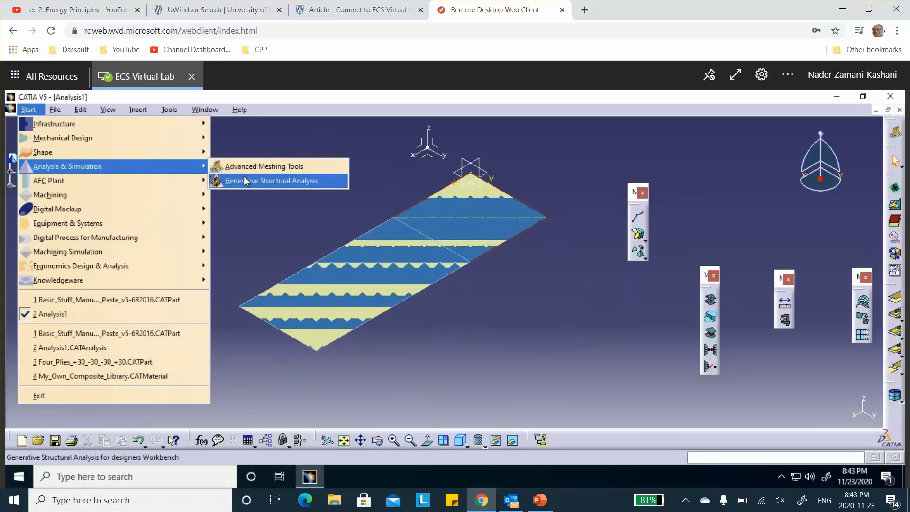
{"action": "left_click", "coordinate": [272, 182]}
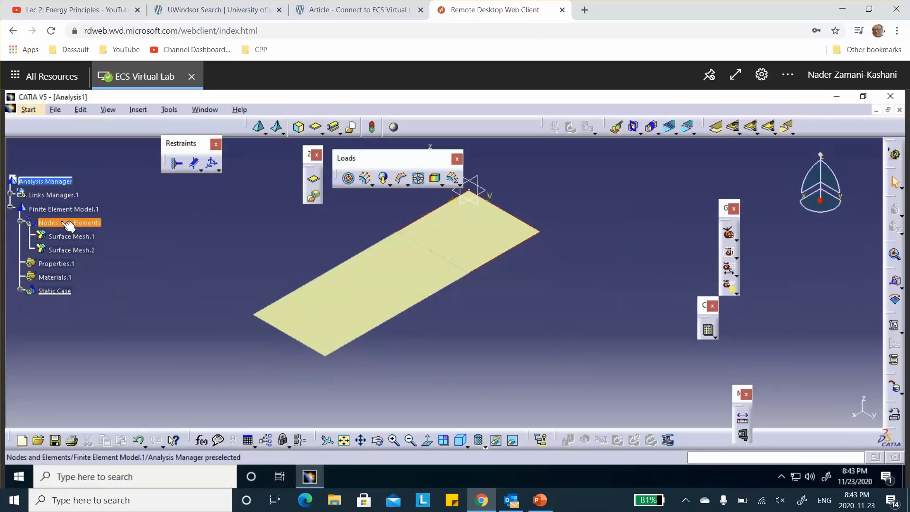
Generate a mesh visualization of Nodes and Elements, change the view's render style to examine the elements, and deactivate the mesh image.
{"action": "right_click", "coordinate": [69, 226]}
{"action": "left_click", "coordinate": [98, 396]}
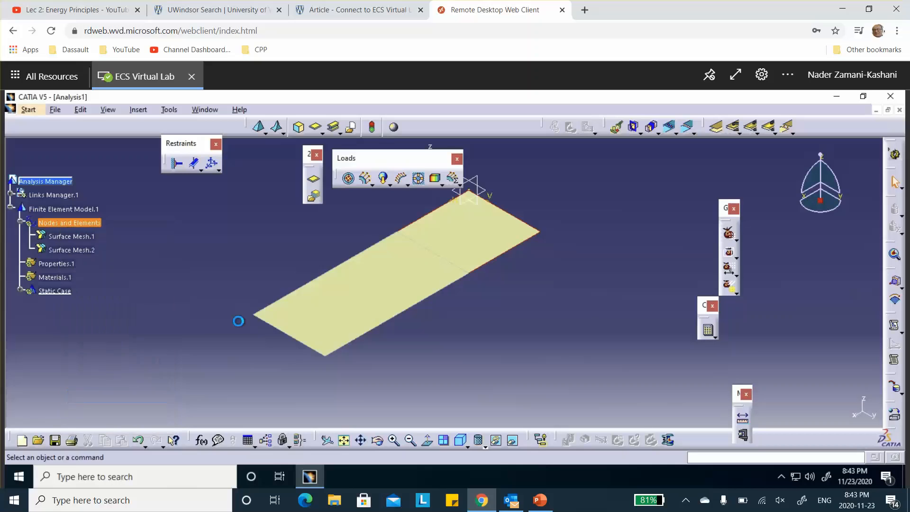
{"action": "left_click", "coordinate": [482, 446]}
{"action": "left_click", "coordinate": [491, 367]}
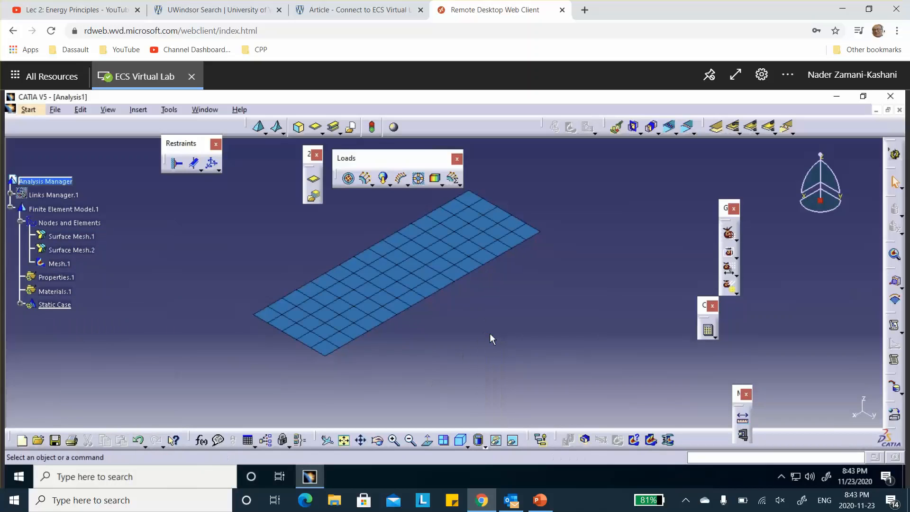
{"action": "middle_click_drag", "start_coordinate": [490, 335], "coordinate": [481, 260]}
{"action": "middle_click_drag", "start_coordinate": [493, 345], "coordinate": [494, 334]}
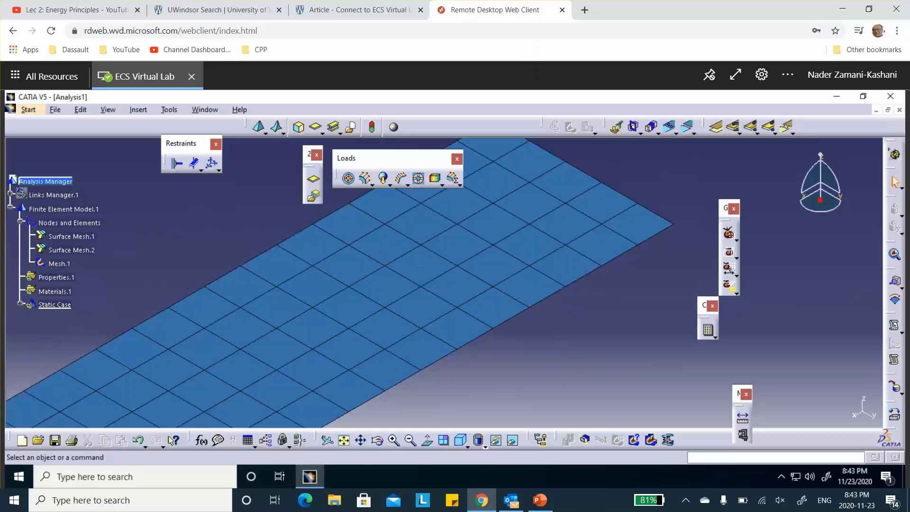
{"action": "middle_click_drag", "start_coordinate": [620, 285], "coordinate": [703, 326], "text": "ctrl"}
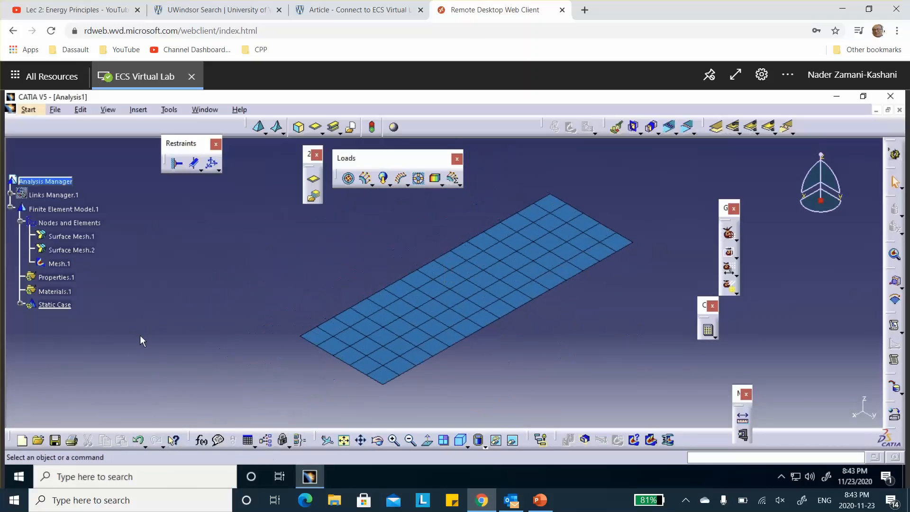
{"action": "right_click", "coordinate": [58, 265]}
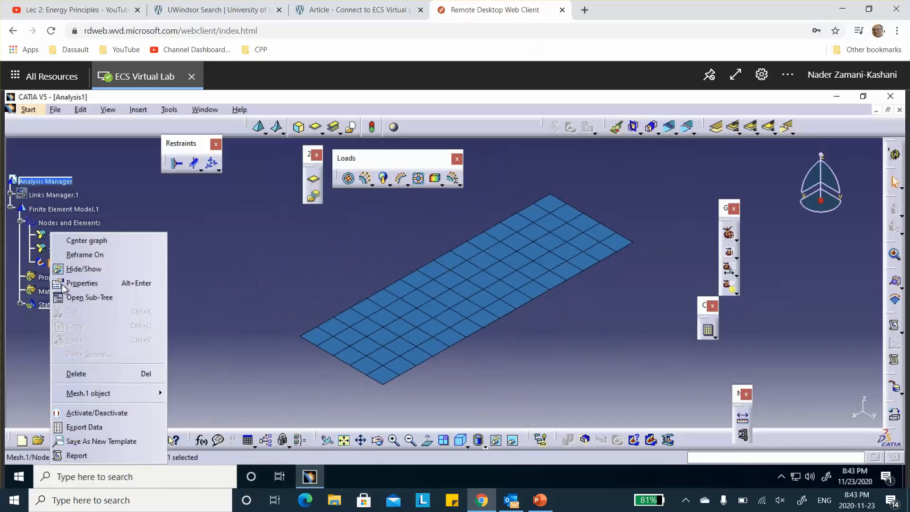
{"action": "left_click", "coordinate": [97, 412]}
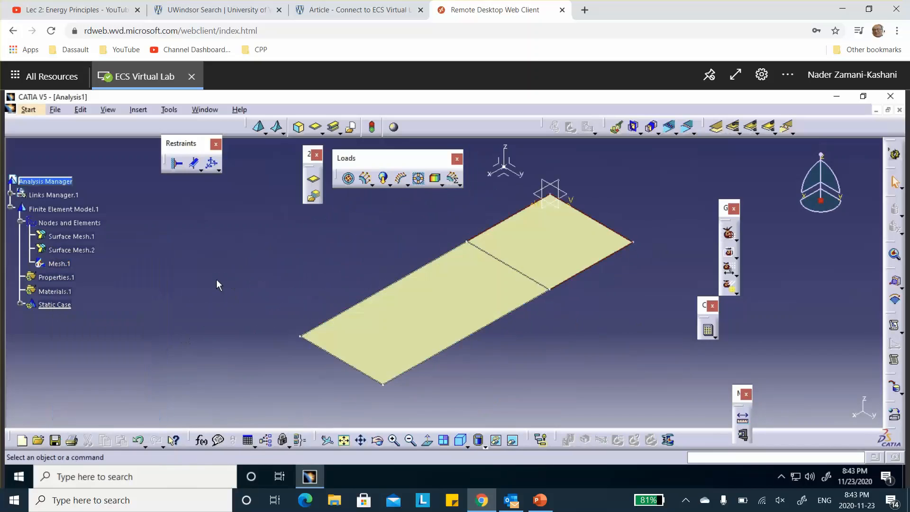
Expand Link.1 under Links Manager.1 down to the linked part's contents and hide Stacking(Engineering).
{"action": "left_click", "coordinate": [10, 195]}
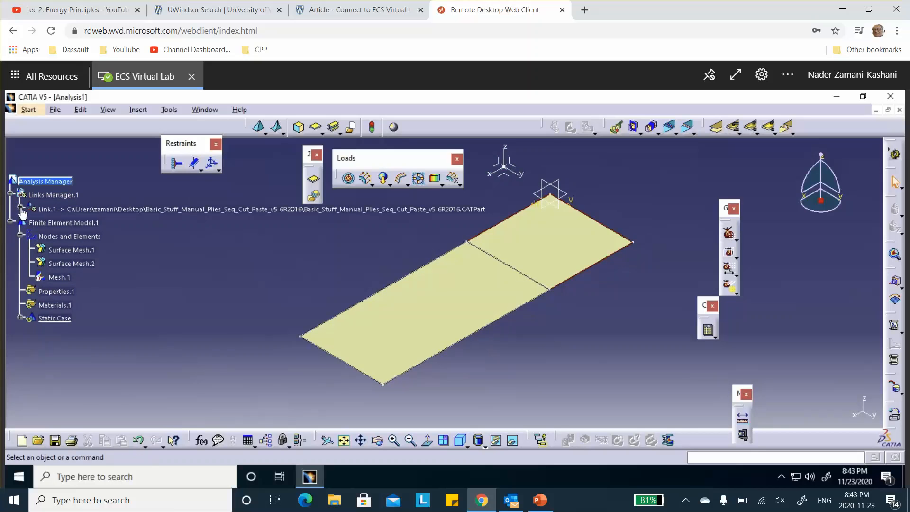
{"action": "left_click", "coordinate": [21, 209]}
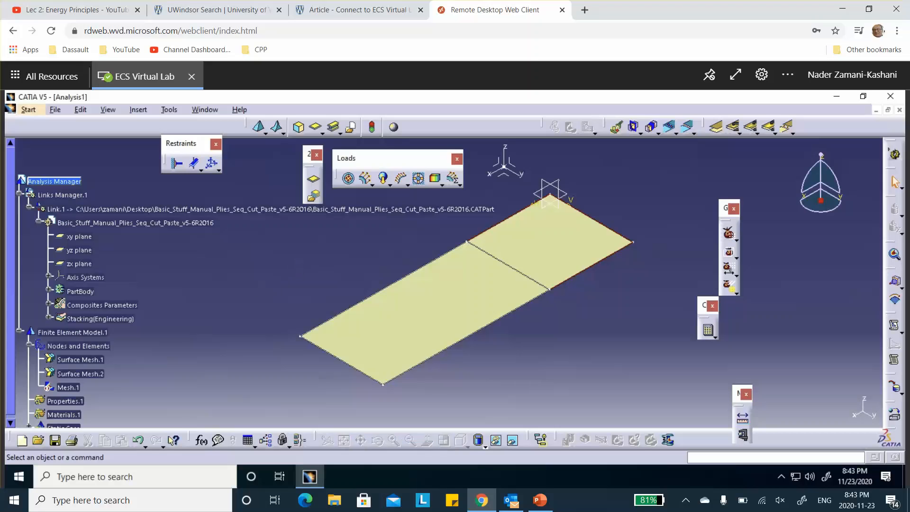
{"action": "scroll", "coordinate": [228, 286], "scroll_direction": "down", "scroll_amount": 2}
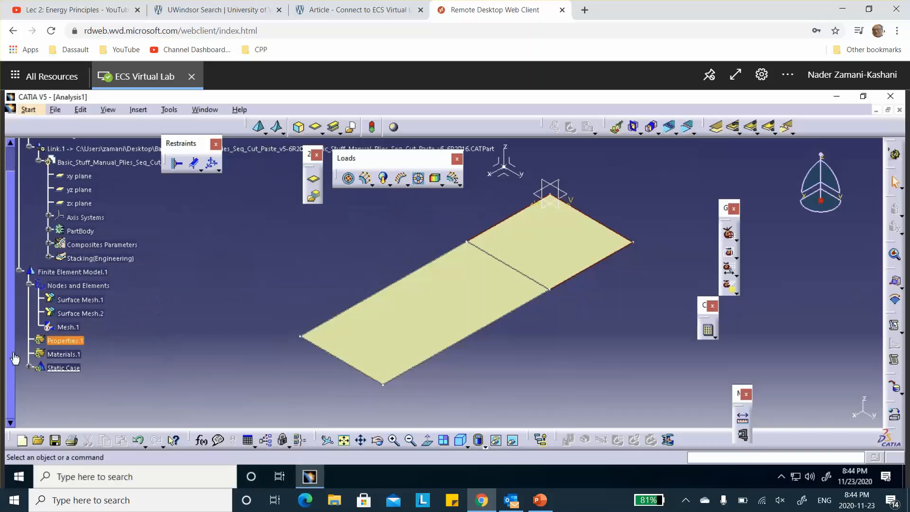
{"action": "scroll", "coordinate": [124, 212], "scroll_direction": "up", "scroll_amount": 2}
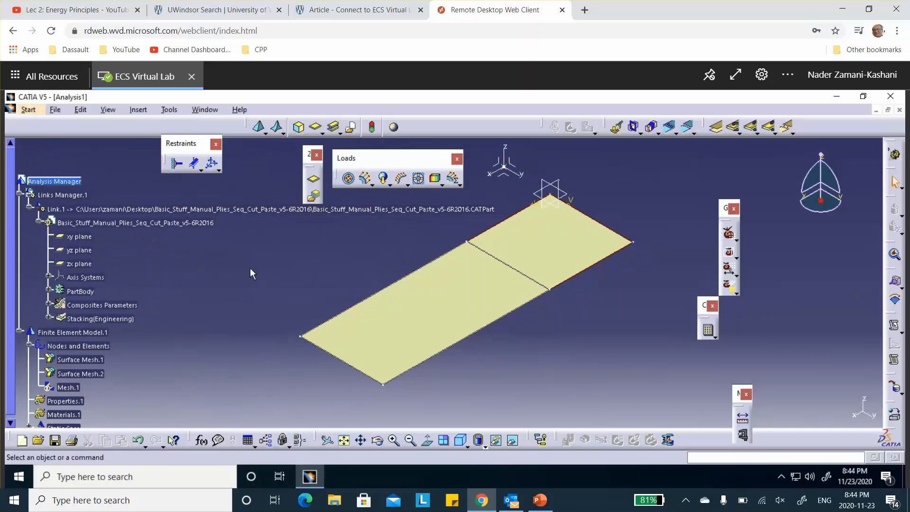
{"action": "scroll", "coordinate": [250, 273], "scroll_direction": "down", "scroll_amount": 2}
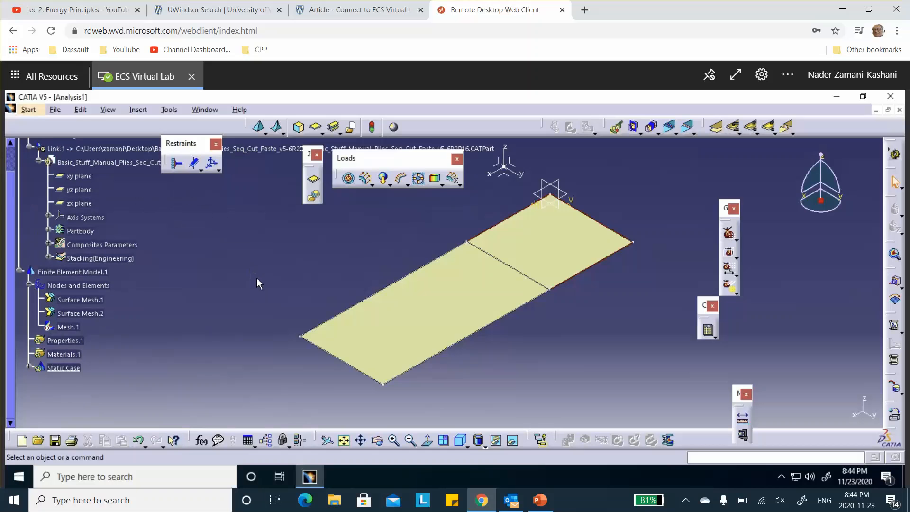
{"action": "scroll", "coordinate": [256, 279], "scroll_direction": "up", "scroll_amount": 2}
{"action": "scroll", "coordinate": [257, 279], "scroll_direction": "down", "scroll_amount": 1}
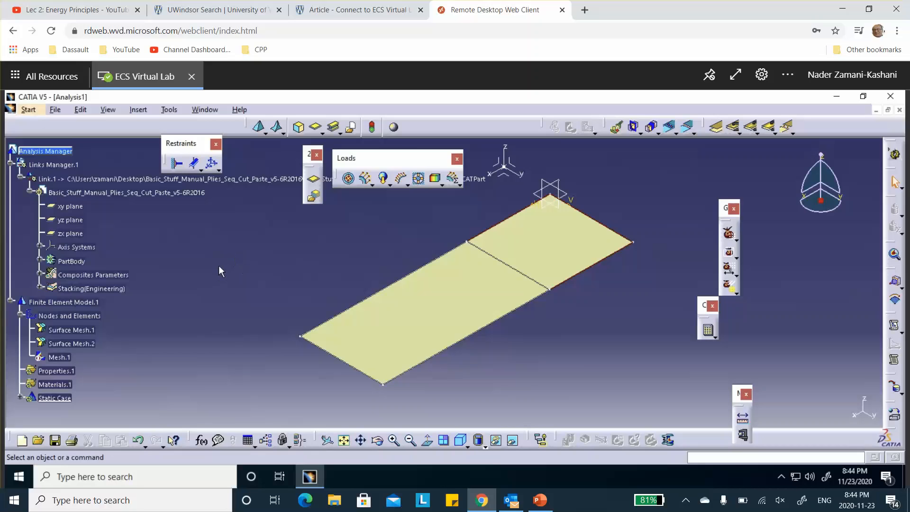
{"action": "scroll", "coordinate": [211, 268], "scroll_direction": "down", "scroll_amount": 3}
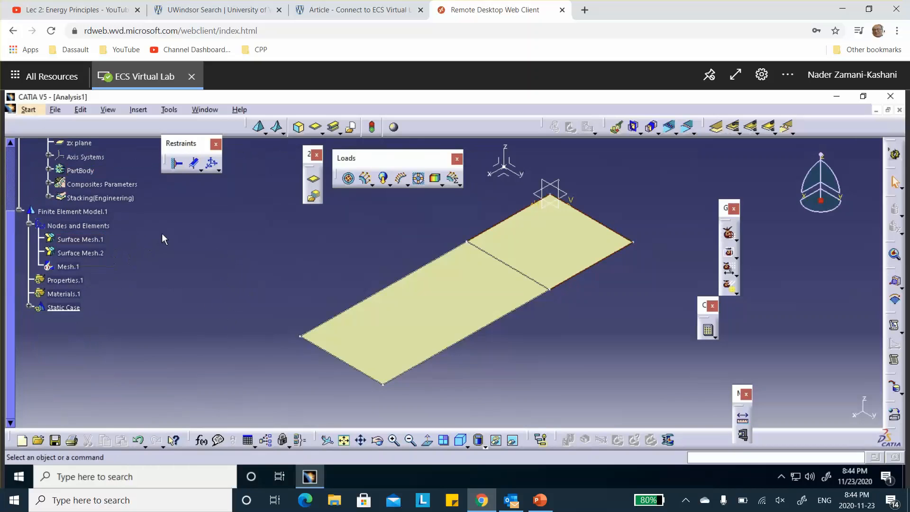
{"action": "scroll", "coordinate": [164, 238], "scroll_direction": "down", "scroll_amount": 2}
{"action": "scroll", "coordinate": [136, 249], "scroll_direction": "up", "scroll_amount": 6}
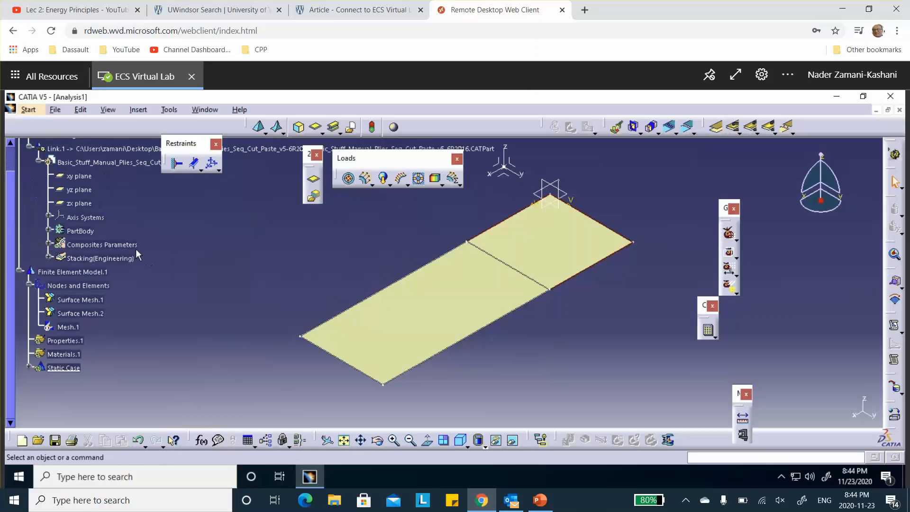
{"action": "right_click", "coordinate": [118, 260]}
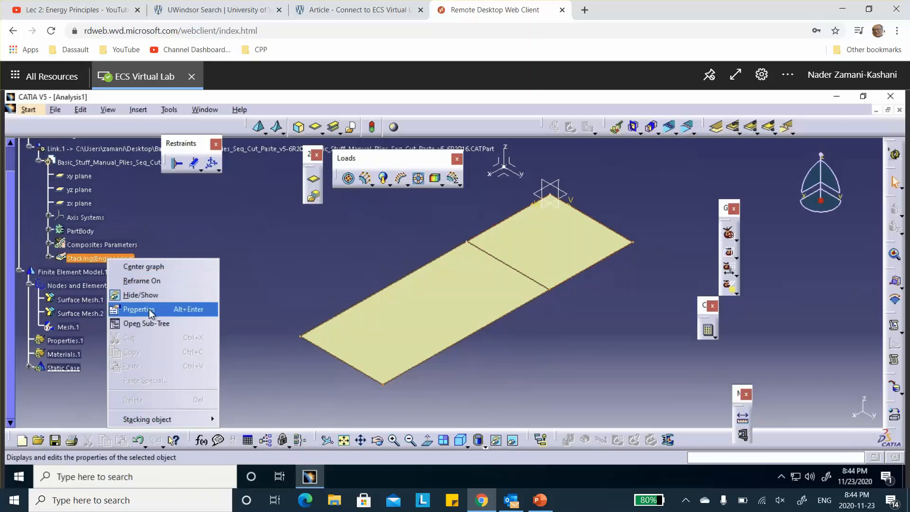
{"action": "left_click", "coordinate": [141, 295]}
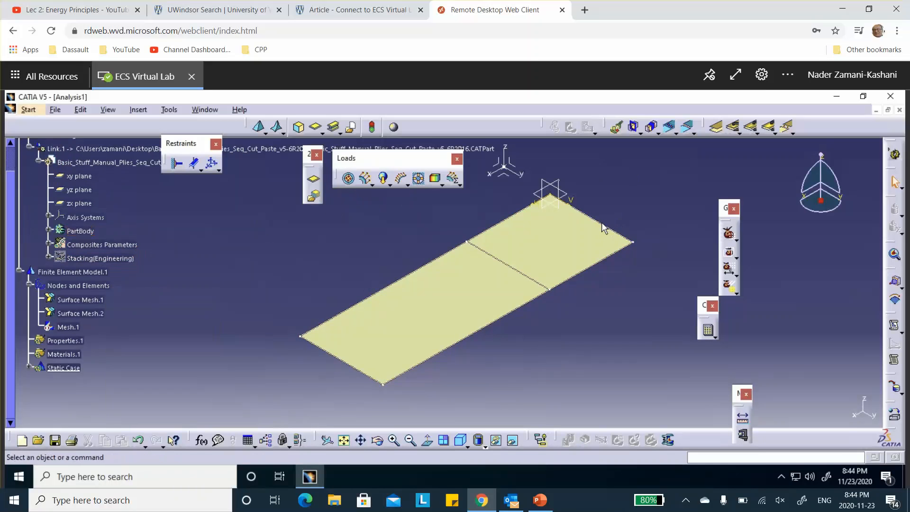
Expand the linked part's PartBody and hide the 50by50 sketch.
{"action": "left_click", "coordinate": [49, 231]}
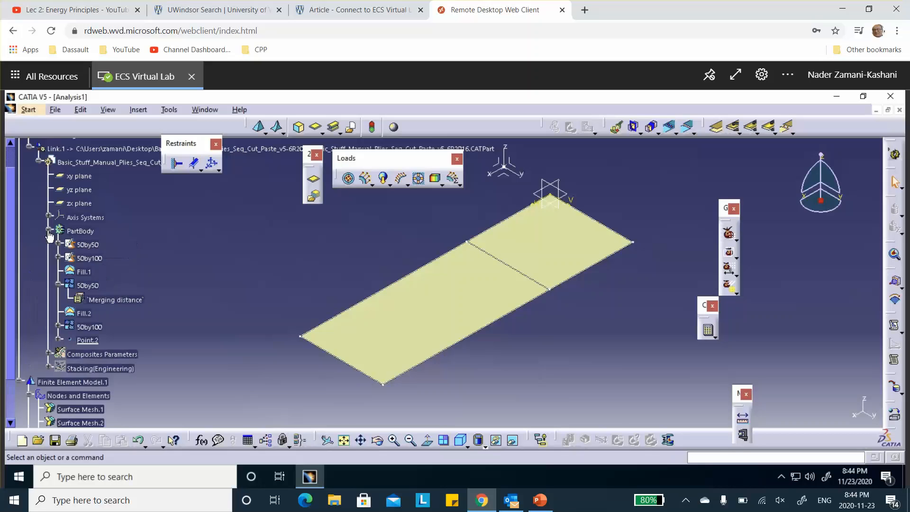
{"action": "scroll", "coordinate": [162, 249], "scroll_direction": "down", "scroll_amount": 2}
{"action": "scroll", "coordinate": [178, 239], "scroll_direction": "down", "scroll_amount": 2}
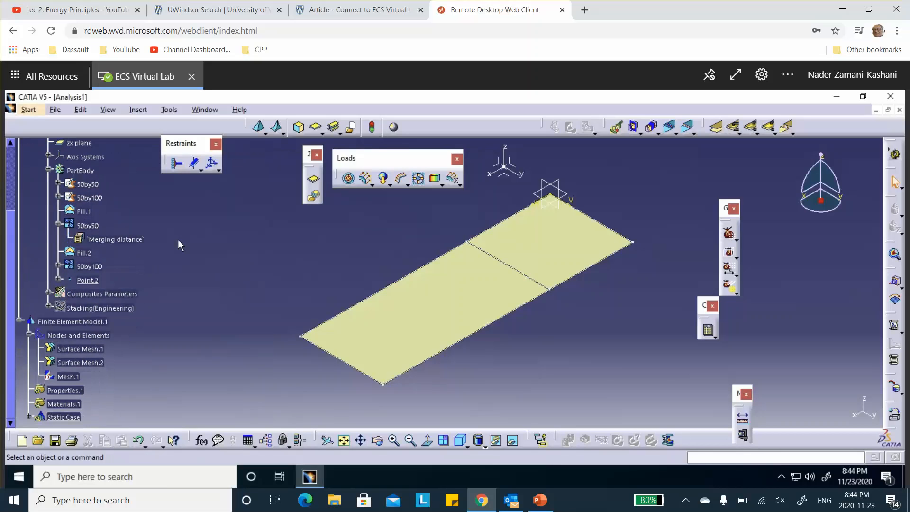
{"action": "right_click", "coordinate": [90, 185]}
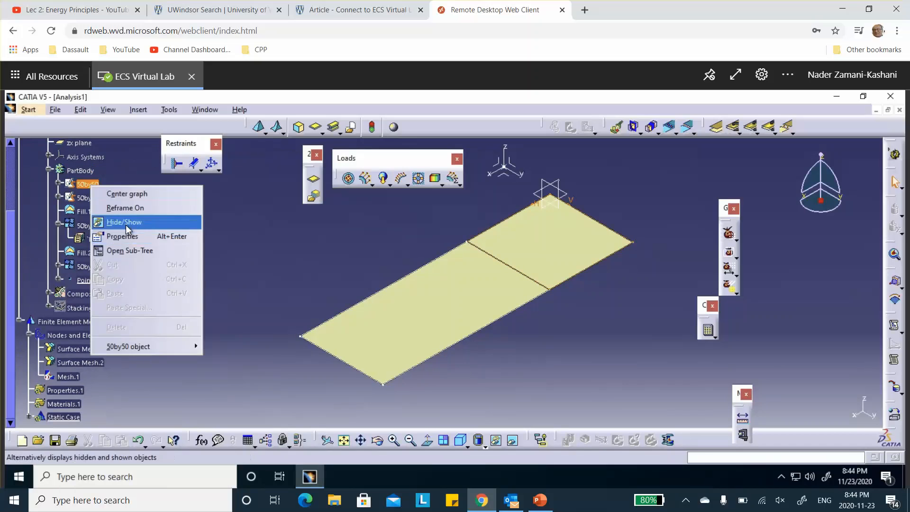
Hide the 50by50 and 50by100 sketches in the PartBody.
{"action": "left_click", "coordinate": [126, 224]}
{"action": "left_click", "coordinate": [90, 197]}
{"action": "right_click", "coordinate": [90, 197]}
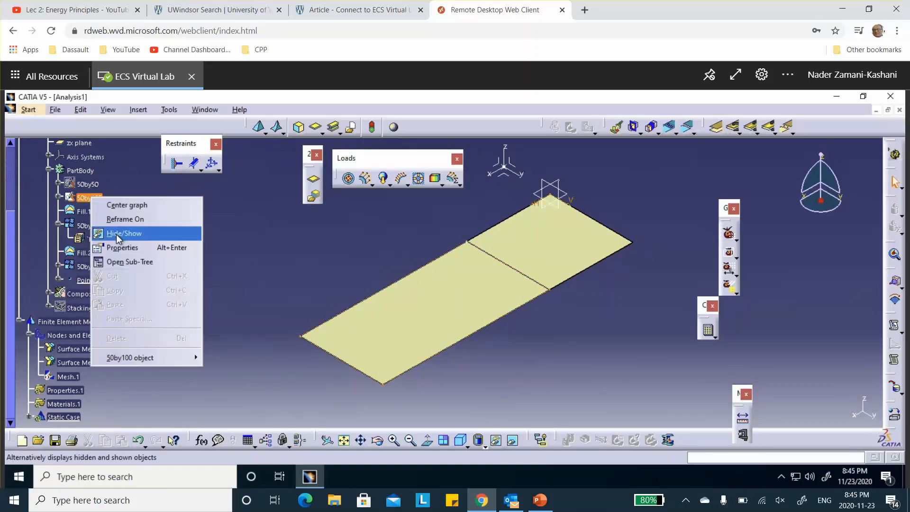
{"action": "left_click", "coordinate": [117, 234]}
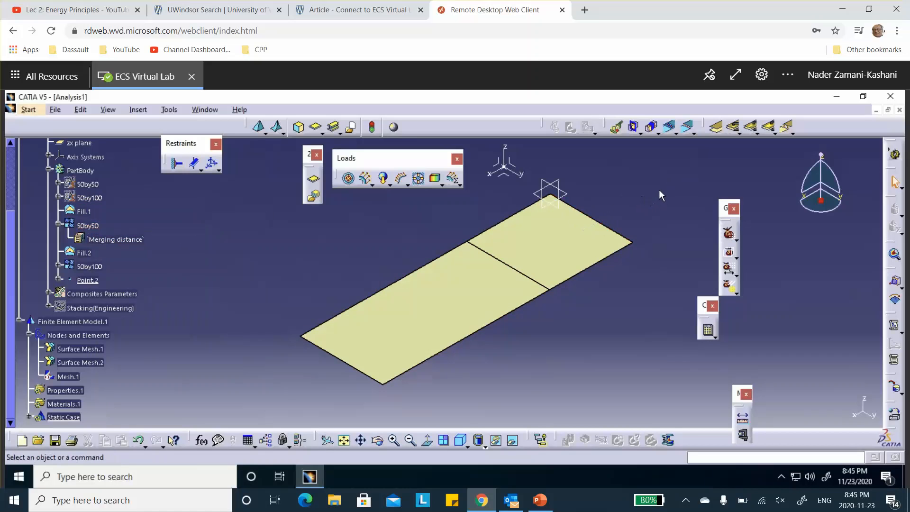
Clamp the outer short edge of the 50by50 surface, opposite the shared edge.
{"action": "left_click", "coordinate": [176, 163]}
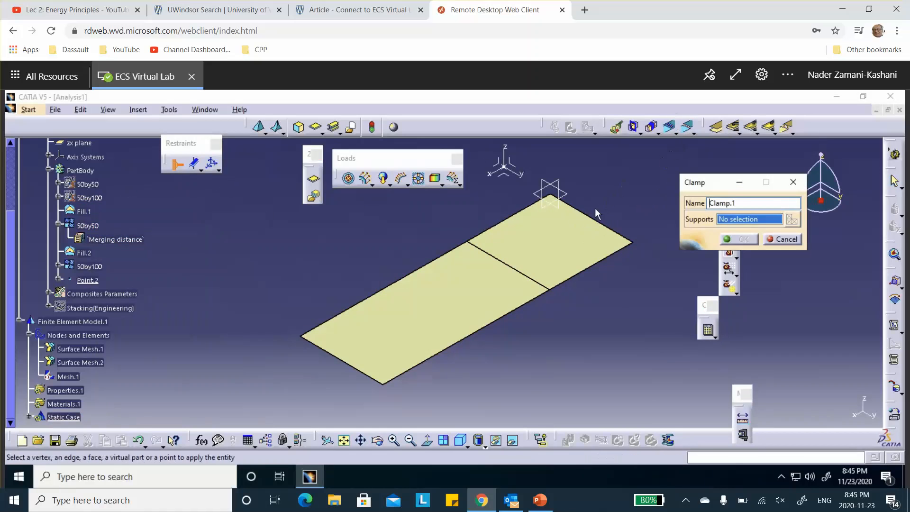
{"action": "left_click", "coordinate": [598, 225]}
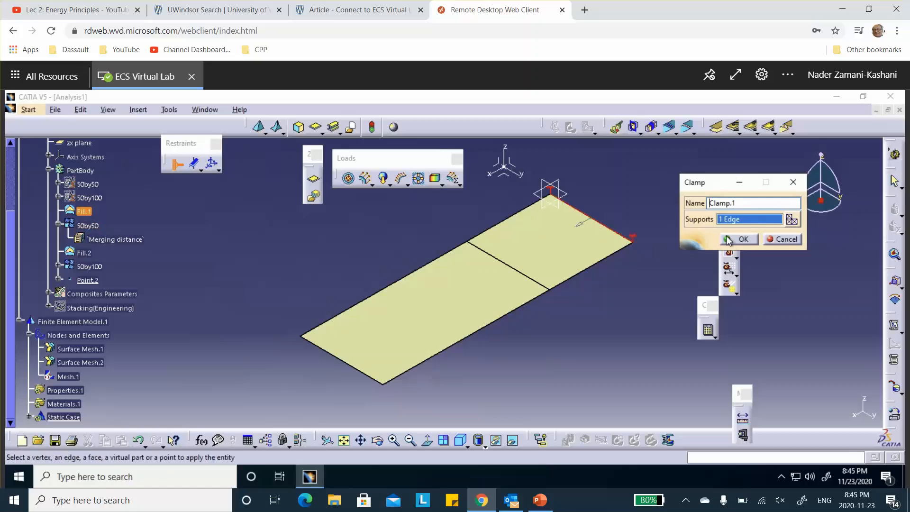
{"action": "left_click", "coordinate": [754, 239]}
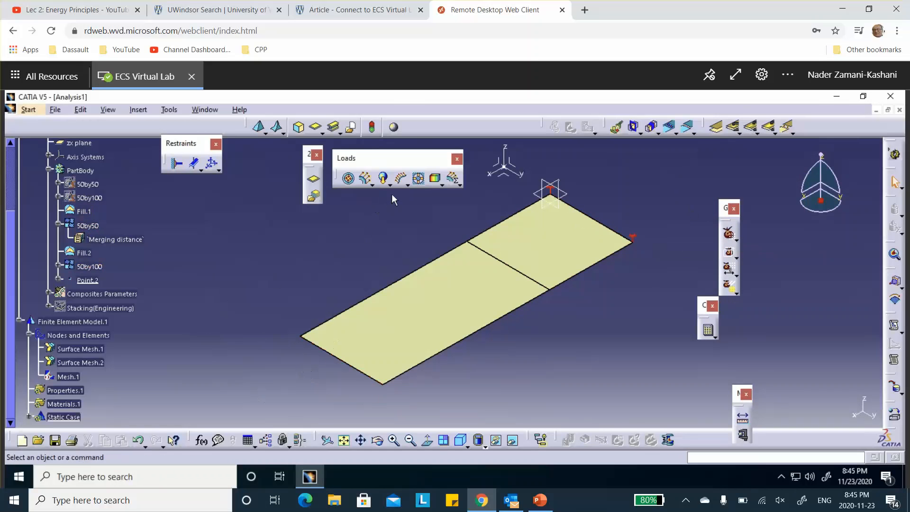
Apply a line force density of 10000 N_m in the global X direction to the free short edge of the 50by100 surface.
{"action": "left_click", "coordinate": [401, 178]}
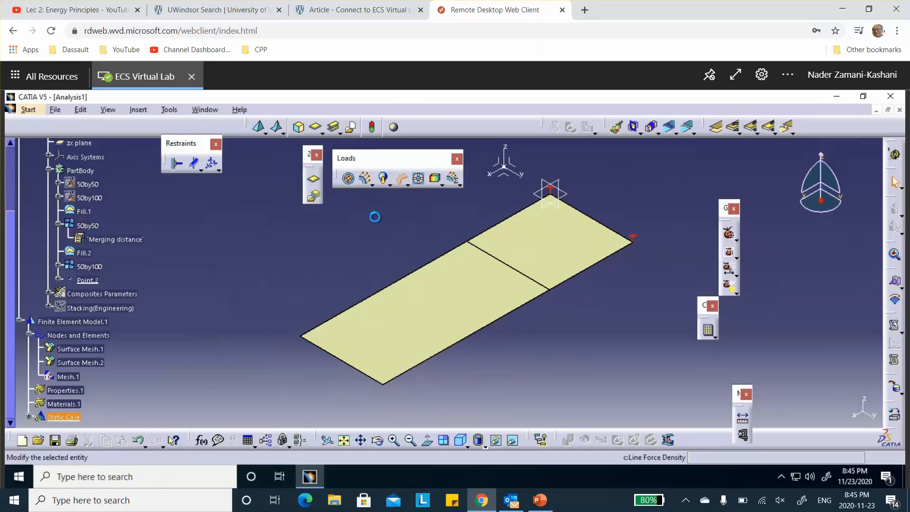
{"action": "left_click", "coordinate": [336, 359]}
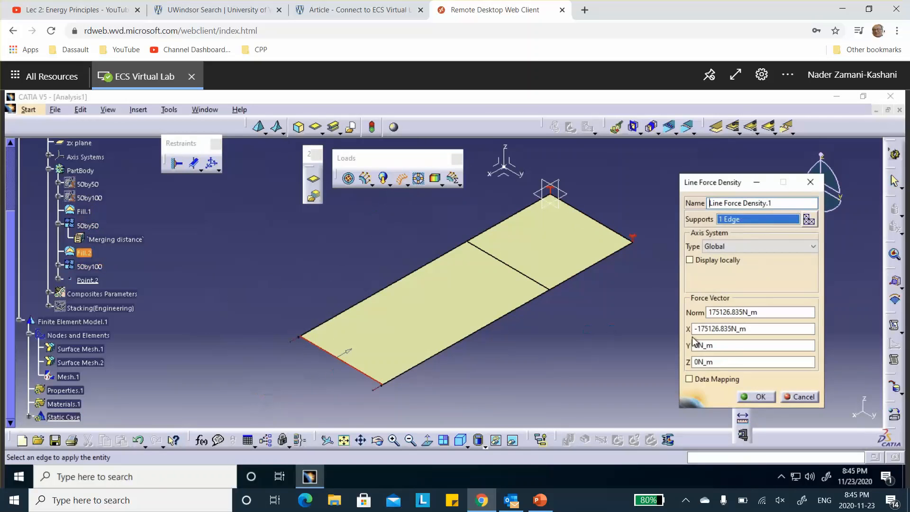
{"action": "left_click_drag", "start_coordinate": [747, 328], "coordinate": [641, 326]}
{"action": "left_click", "coordinate": [718, 328]}
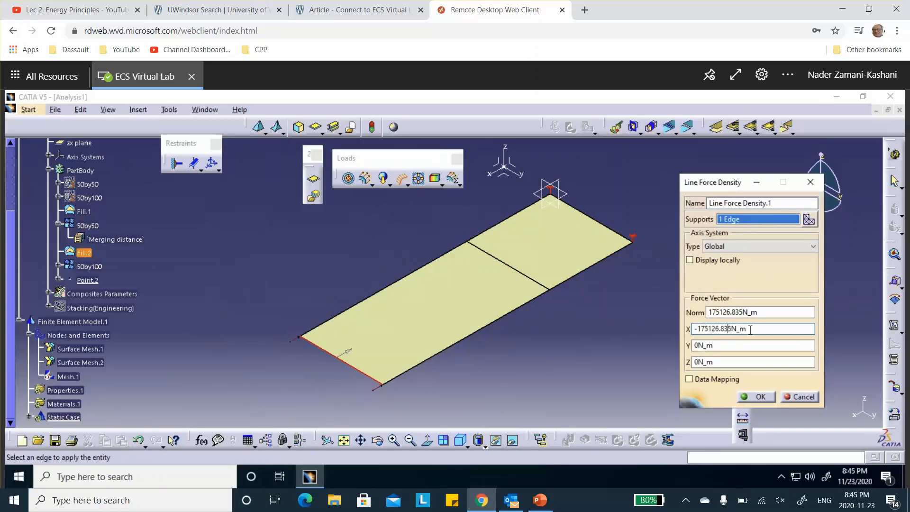
{"action": "key", "text": "shift+Home"}
{"action": "type", "text": "10"}
{"action": "left_click", "coordinate": [756, 345]}
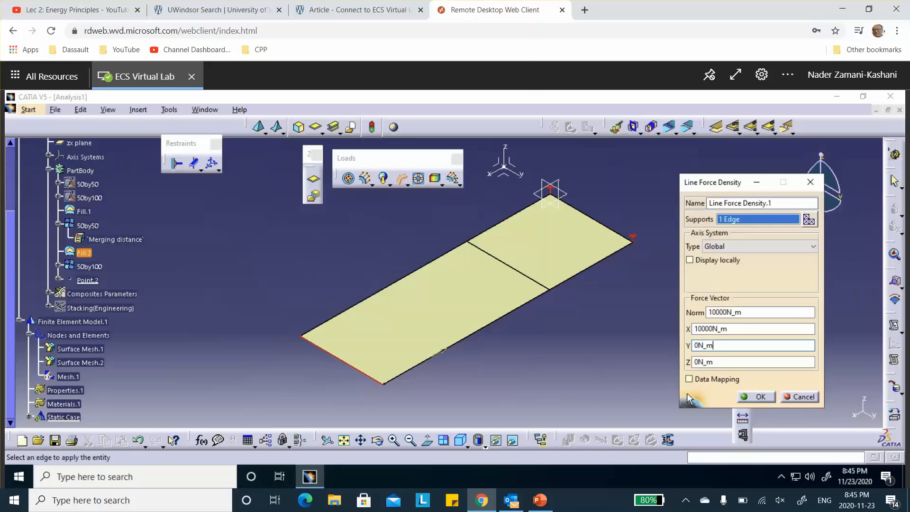
{"action": "left_click", "coordinate": [753, 399]}
{"action": "middle_click_drag", "start_coordinate": [307, 272], "coordinate": [349, 273]}
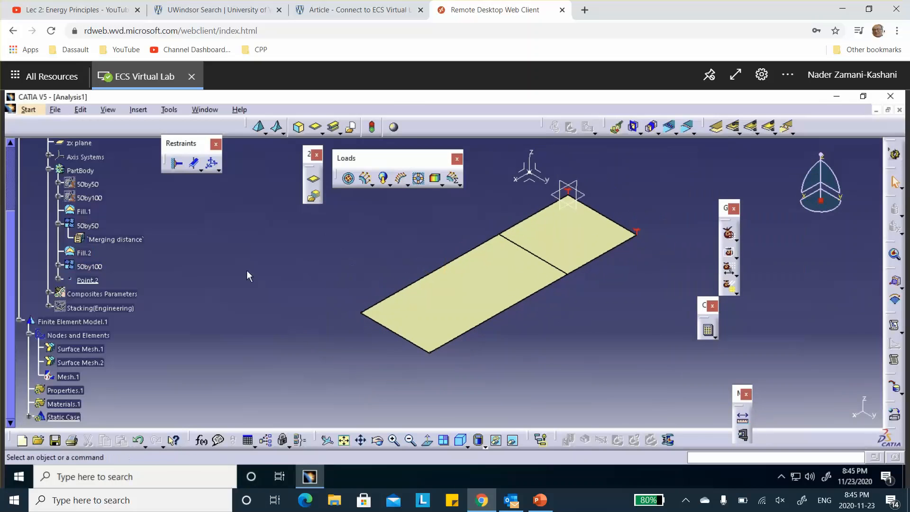
Assign an imported composite property to the 50by50 face, analysed by ply and filtered to Plies Group.1, with Symmetrical off.
{"action": "left_click", "coordinate": [314, 198]}
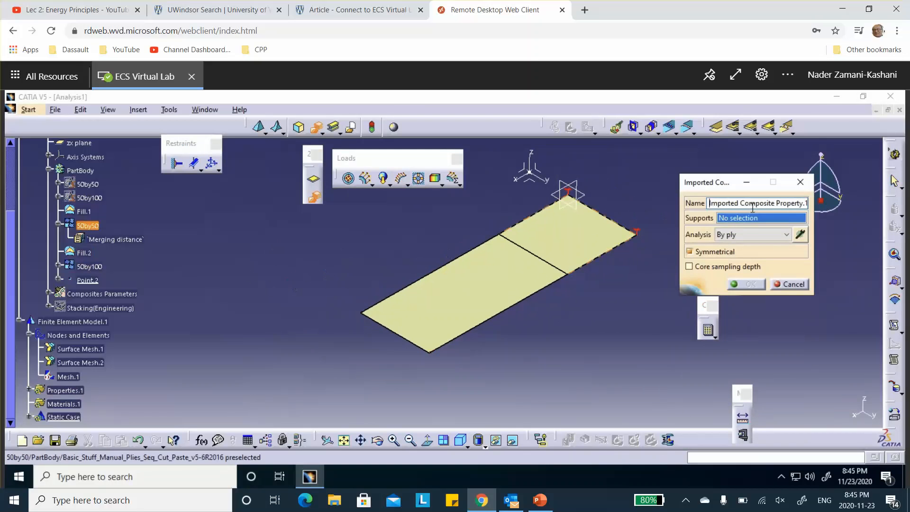
{"action": "left_click", "coordinate": [567, 240]}
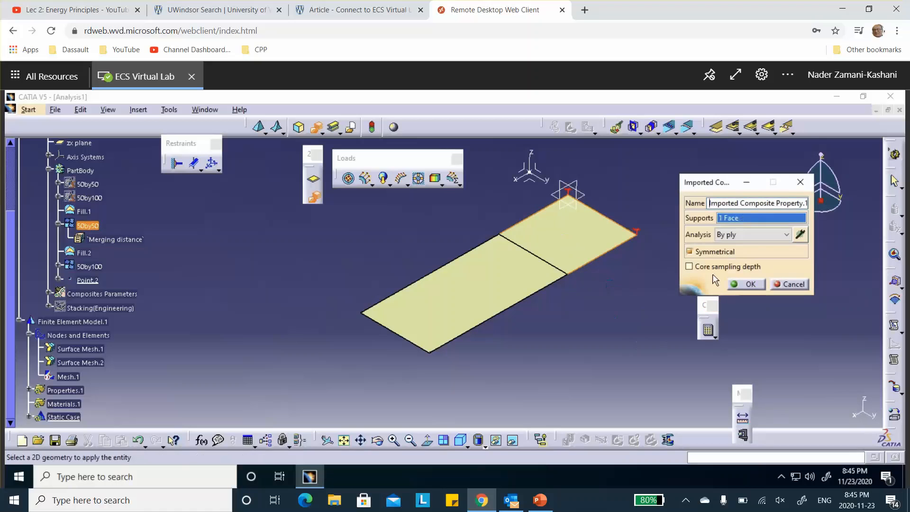
{"action": "left_click", "coordinate": [801, 234]}
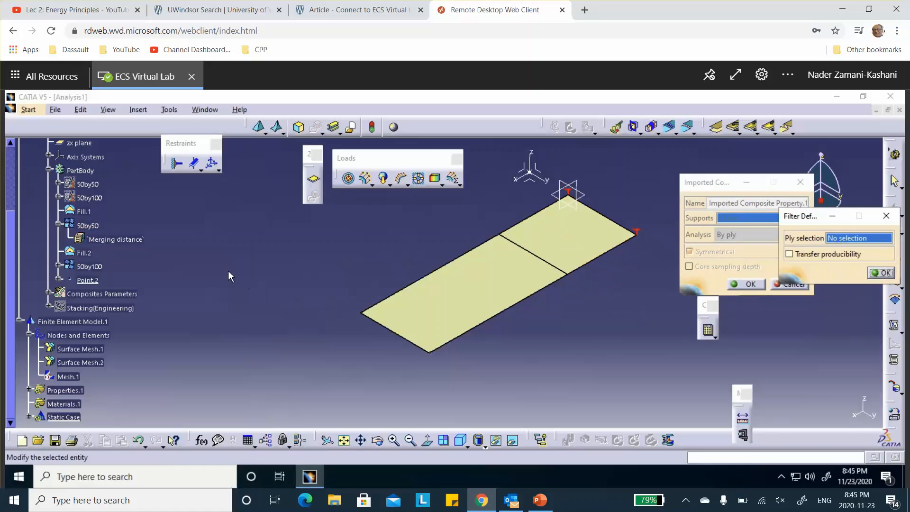
{"action": "scroll", "coordinate": [170, 304], "scroll_direction": "up", "scroll_amount": 2}
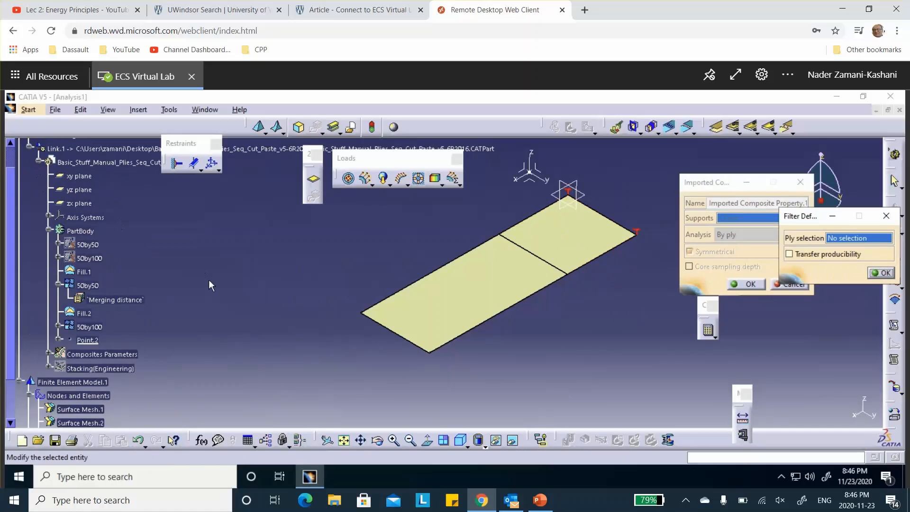
{"action": "scroll", "coordinate": [208, 280], "scroll_direction": "down", "scroll_amount": 1}
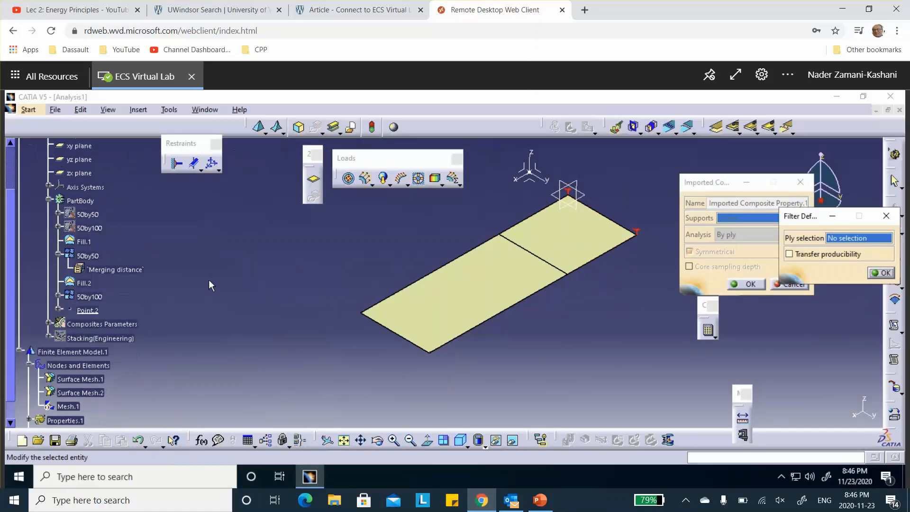
{"action": "left_click", "coordinate": [49, 338]}
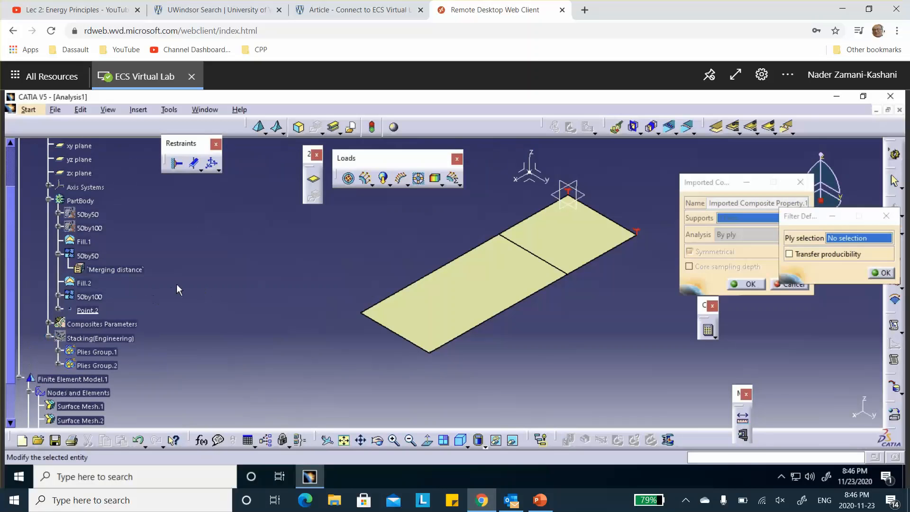
{"action": "scroll", "coordinate": [180, 289], "scroll_direction": "down", "scroll_amount": 1}
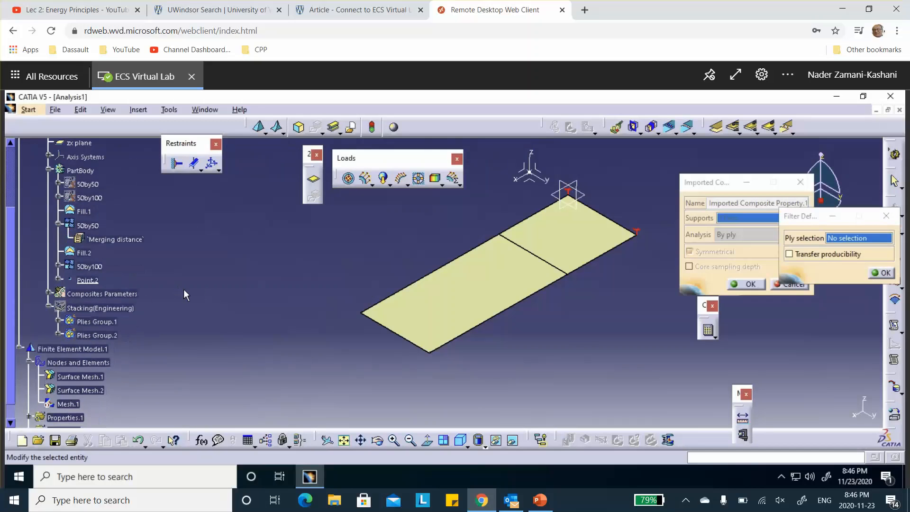
{"action": "left_click", "coordinate": [108, 322]}
{"action": "left_click", "coordinate": [880, 273]}
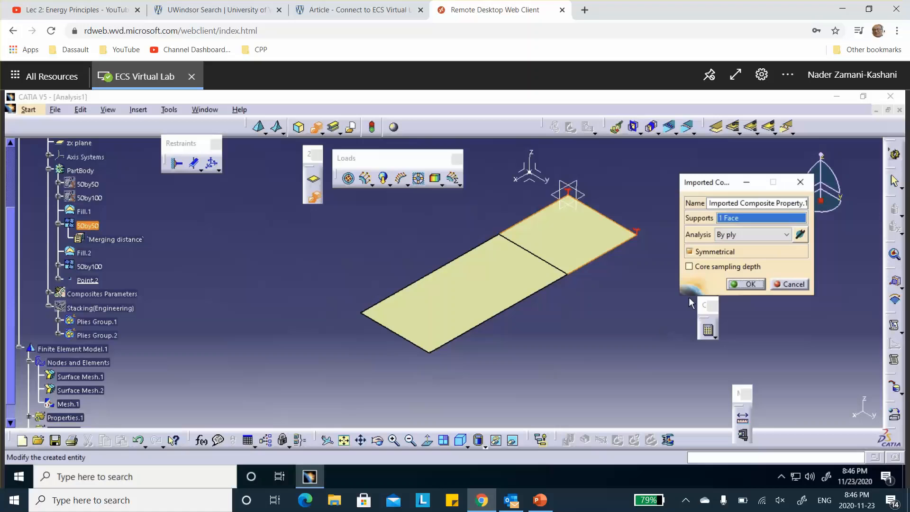
{"action": "left_click", "coordinate": [690, 252]}
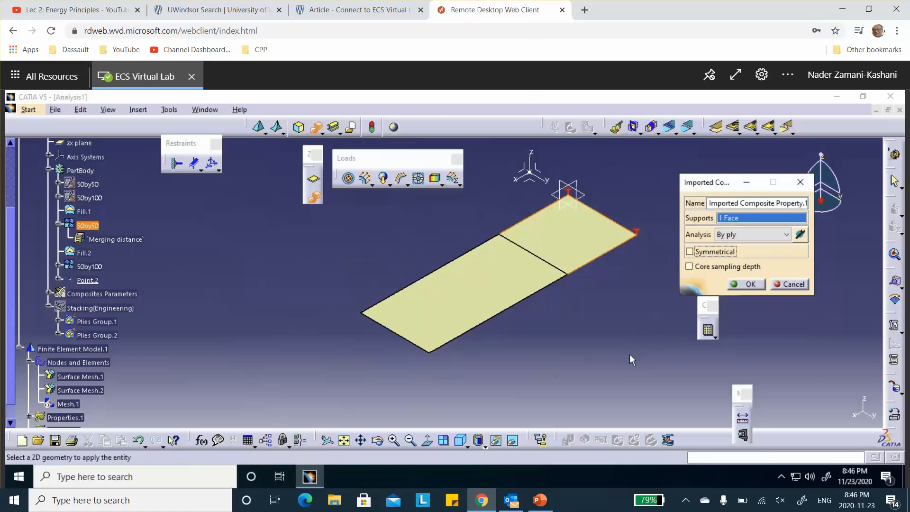
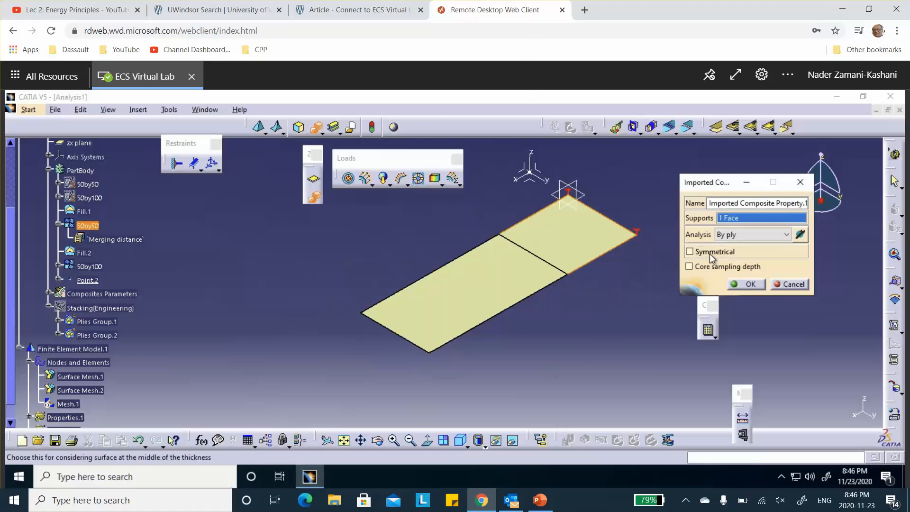
{"action": "left_click", "coordinate": [754, 286]}
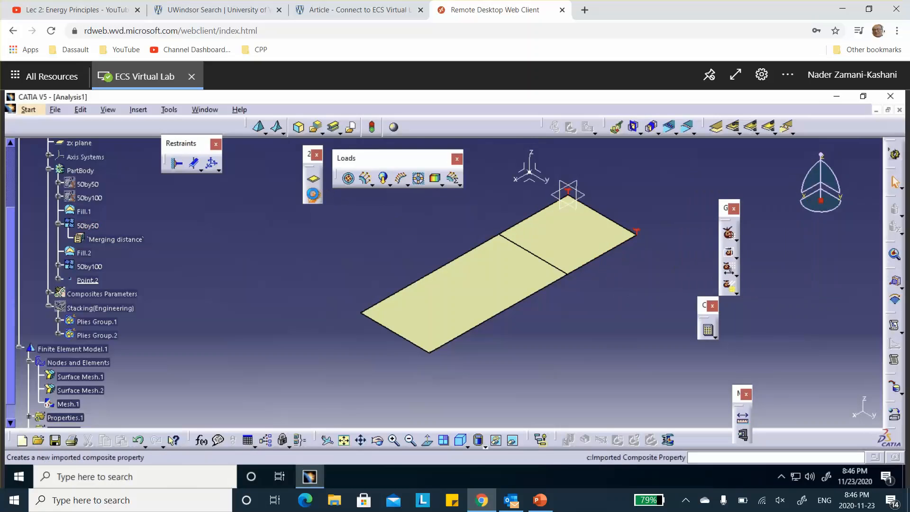
Assign a second imported composite property to the 50by100 face, analysed by ply and filtered to Plies Group.2, with Symmetrical off.
{"action": "left_click", "coordinate": [313, 196]}
{"action": "left_click", "coordinate": [445, 287]}
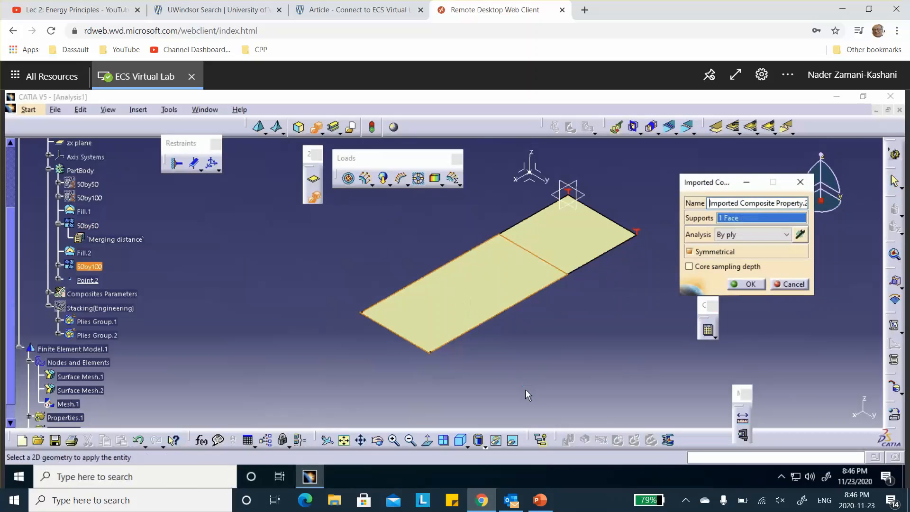
{"action": "left_click", "coordinate": [794, 233]}
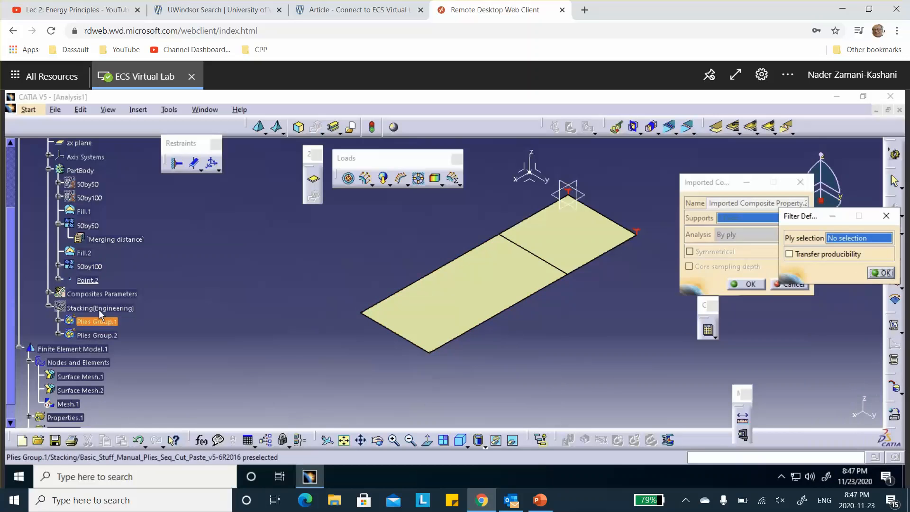
{"action": "left_click", "coordinate": [102, 335]}
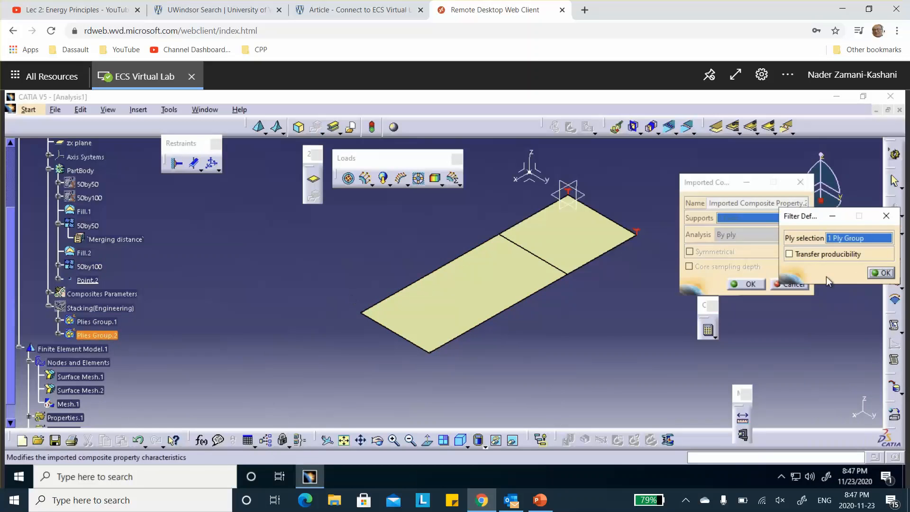
{"action": "left_click", "coordinate": [882, 273]}
{"action": "left_click", "coordinate": [740, 285]}
{"action": "middle_click_drag", "start_coordinate": [624, 290], "coordinate": [621, 310]}
{"action": "middle_click_drag", "start_coordinate": [544, 337], "coordinate": [586, 309]}
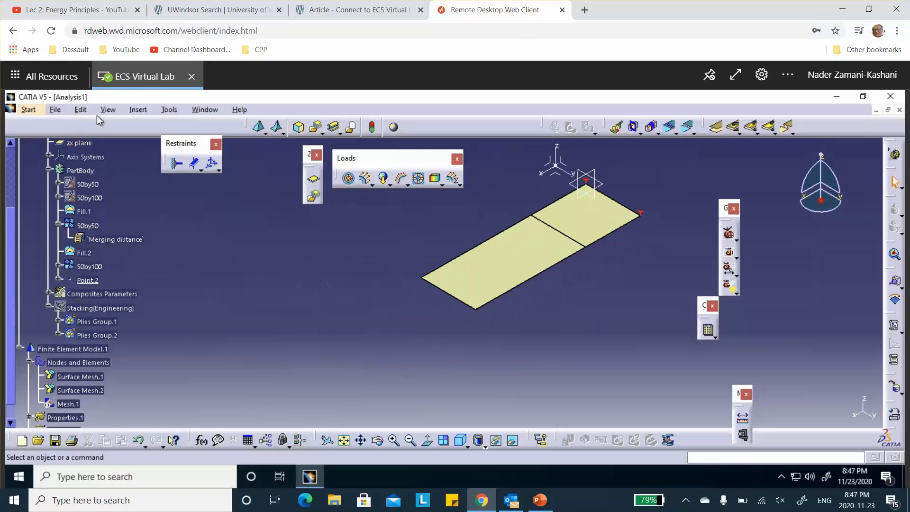
Save the analysis document as Analysis1 in the Desktop folder Basic_Stuff_Manual_Plies_Seq_Cut_Paste_v5-6R2016 using Save Management.
{"action": "left_click", "coordinate": [56, 110]}
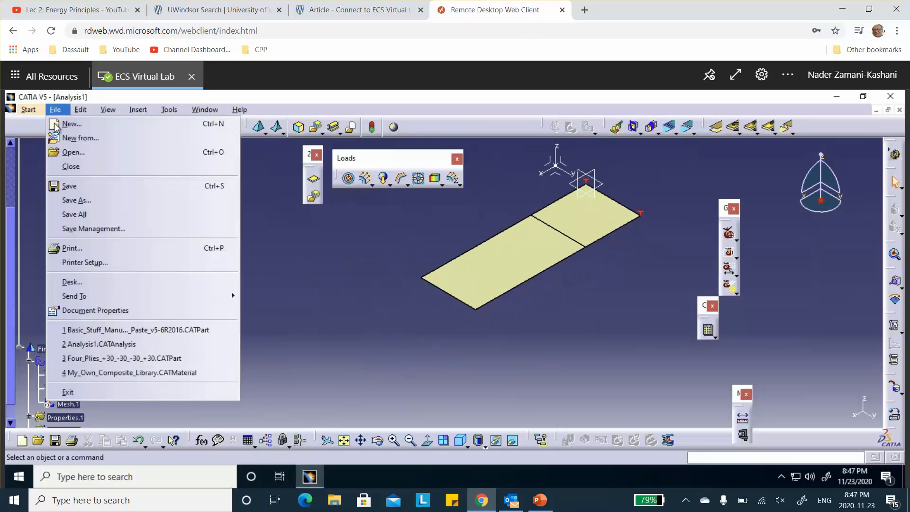
{"action": "left_click", "coordinate": [76, 229]}
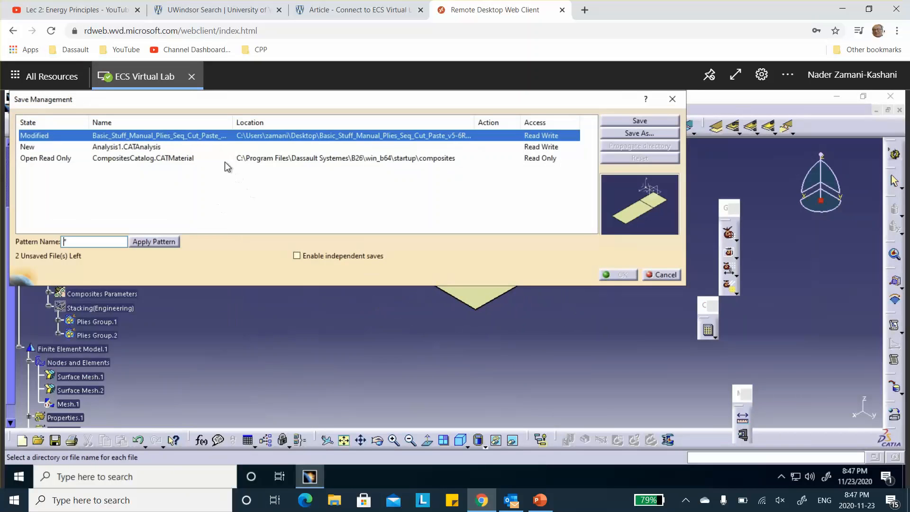
{"action": "left_click", "coordinate": [137, 148]}
{"action": "left_click", "coordinate": [628, 134]}
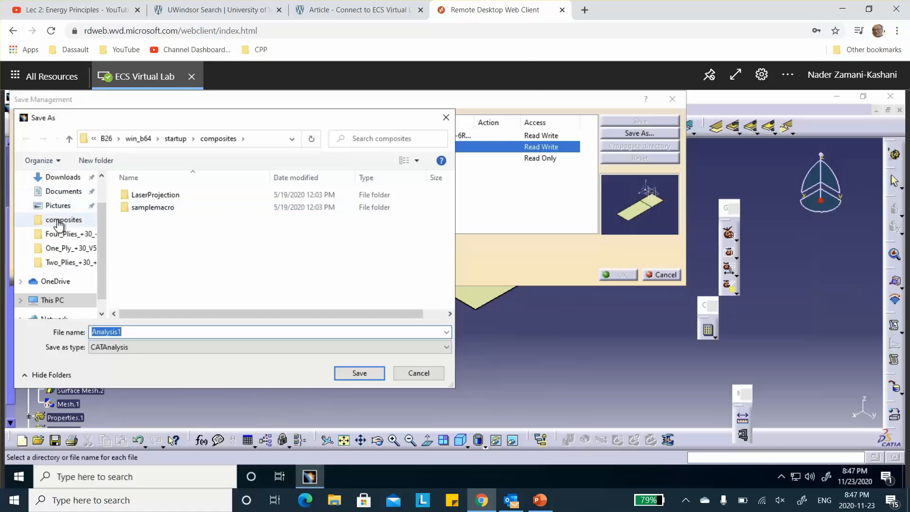
{"action": "scroll", "coordinate": [106, 191], "scroll_direction": "up", "scroll_amount": 2}
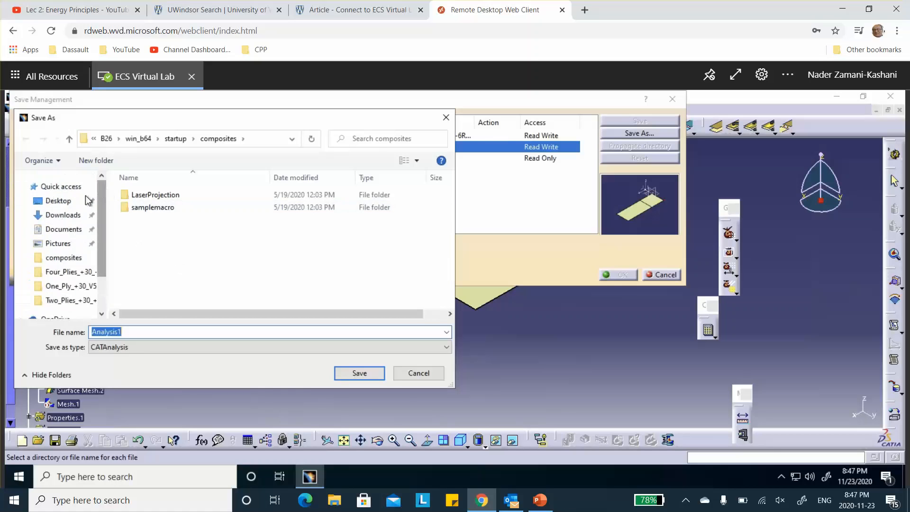
{"action": "left_click", "coordinate": [64, 203]}
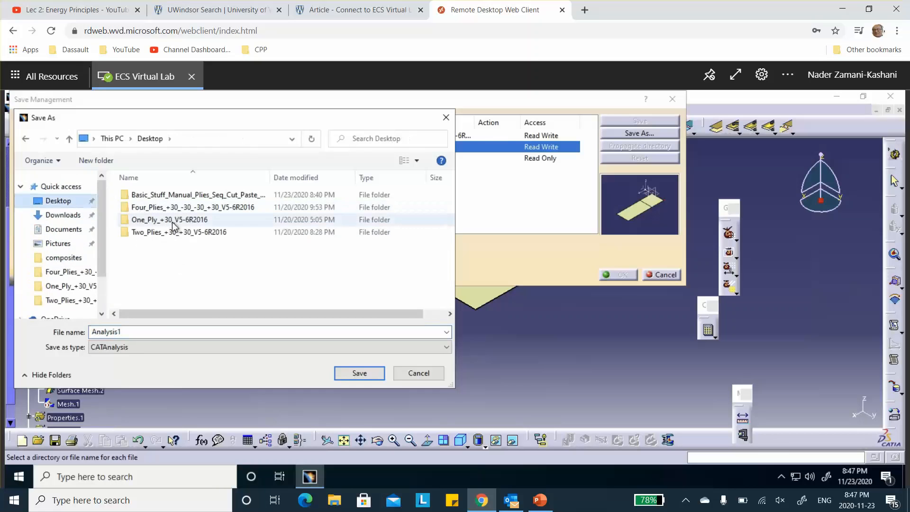
{"action": "double_click", "coordinate": [173, 195]}
{"action": "left_click", "coordinate": [367, 376]}
{"action": "left_click", "coordinate": [618, 275]}
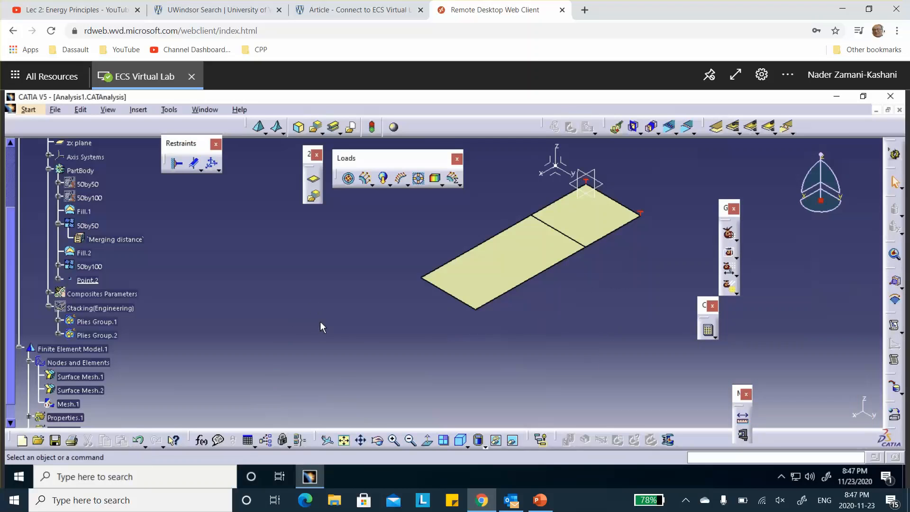
Compute the analysis, accepting the resource estimation, and display the translational displacement vectors of the static case.
{"action": "left_click", "coordinate": [708, 329]}
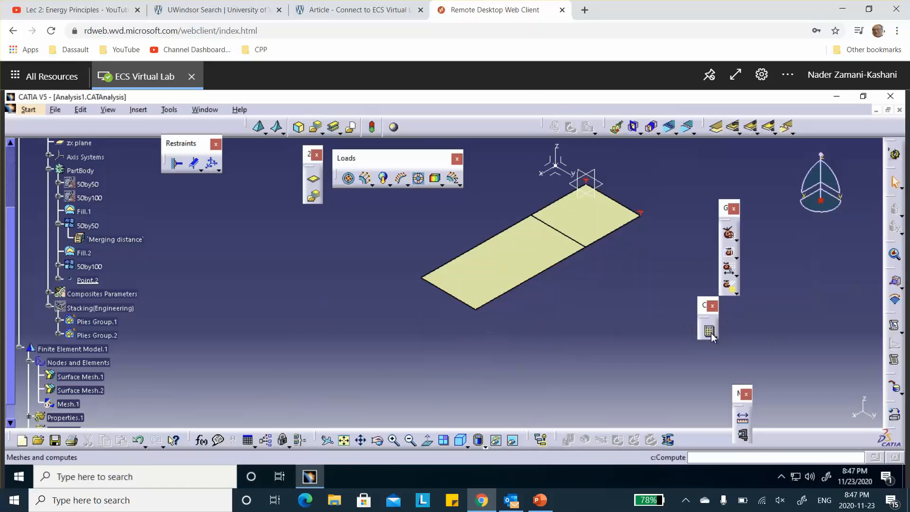
{"action": "left_click", "coordinate": [702, 414]}
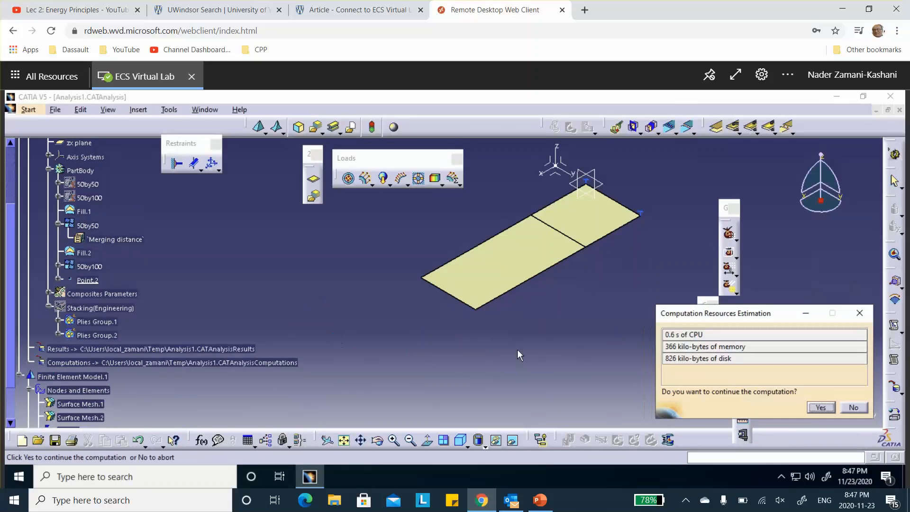
{"action": "left_click", "coordinate": [820, 407]}
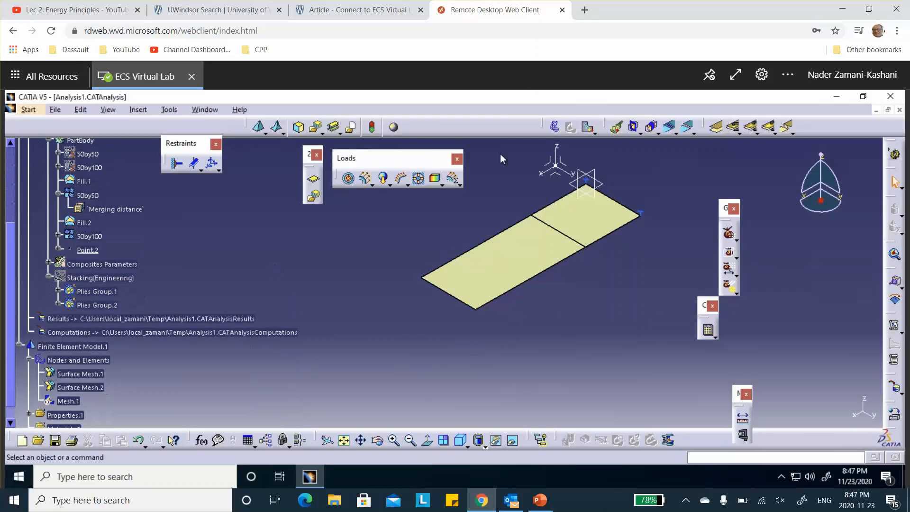
{"action": "left_click", "coordinate": [586, 129]}
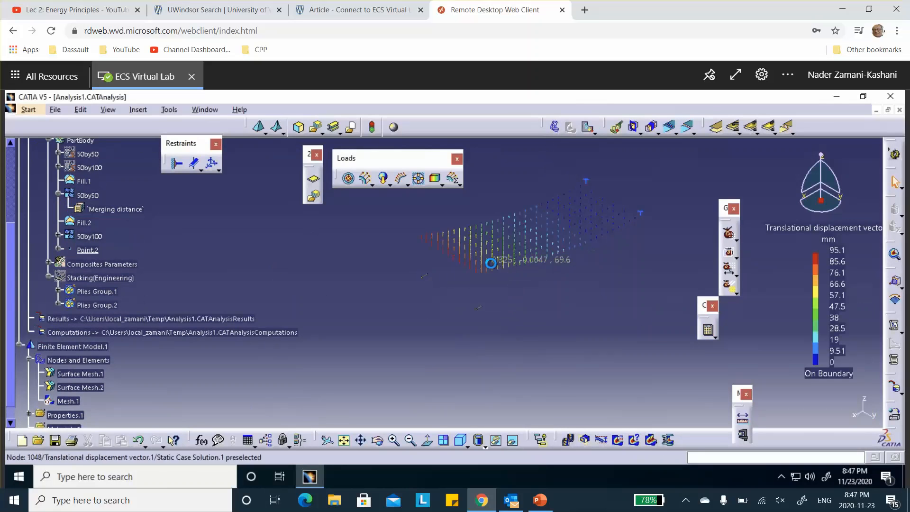
Change the translational displacement image from vector symbols to an Average iso plot and render it as a shaded contour.
{"action": "double_click", "coordinate": [490, 263]}
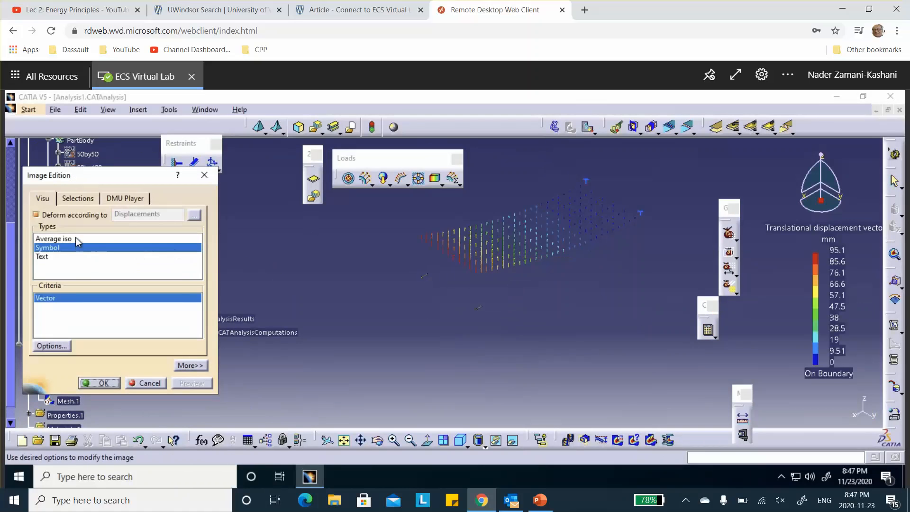
{"action": "left_click", "coordinate": [75, 238]}
{"action": "left_click", "coordinate": [100, 383]}
{"action": "left_click", "coordinate": [483, 445]}
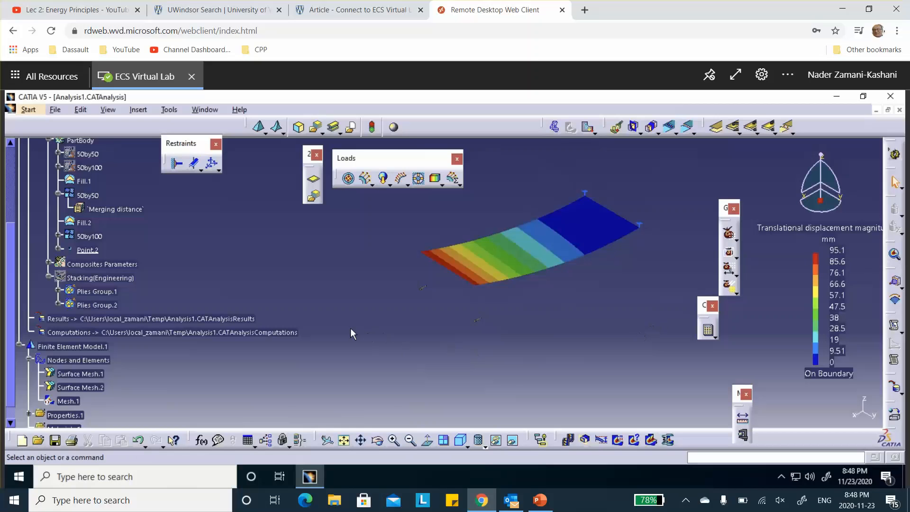
Set the X component of the static case's Line Force Density.1 to 100 N_m.
{"action": "scroll", "coordinate": [278, 341], "scroll_direction": "down", "scroll_amount": 3}
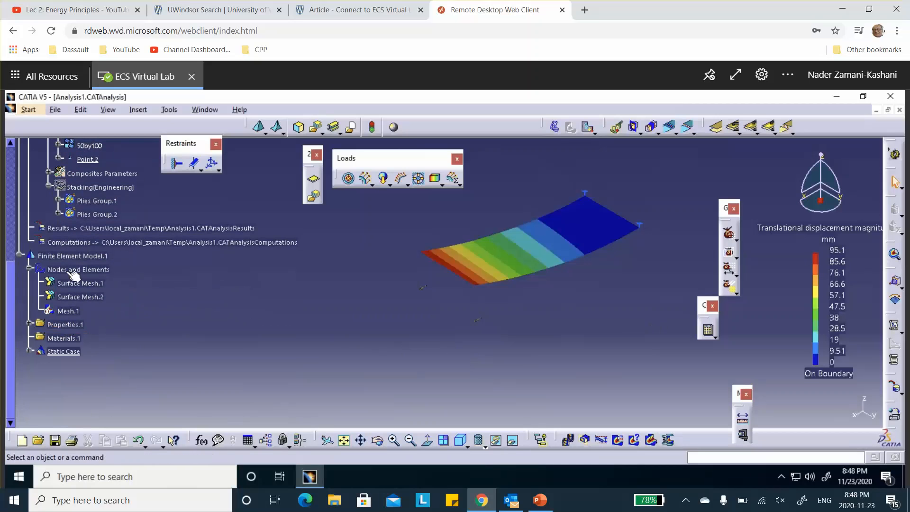
{"action": "scroll", "coordinate": [207, 288], "scroll_direction": "up", "scroll_amount": 2}
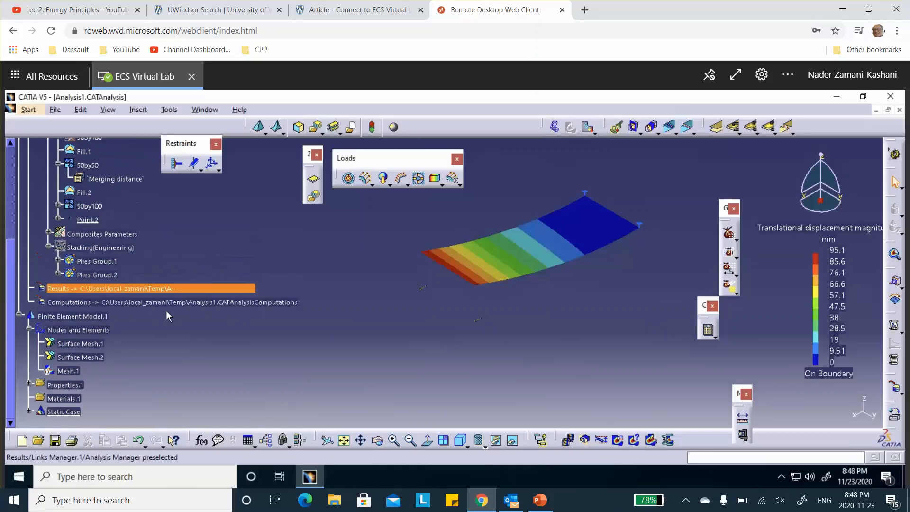
{"action": "left_click", "coordinate": [97, 220]}
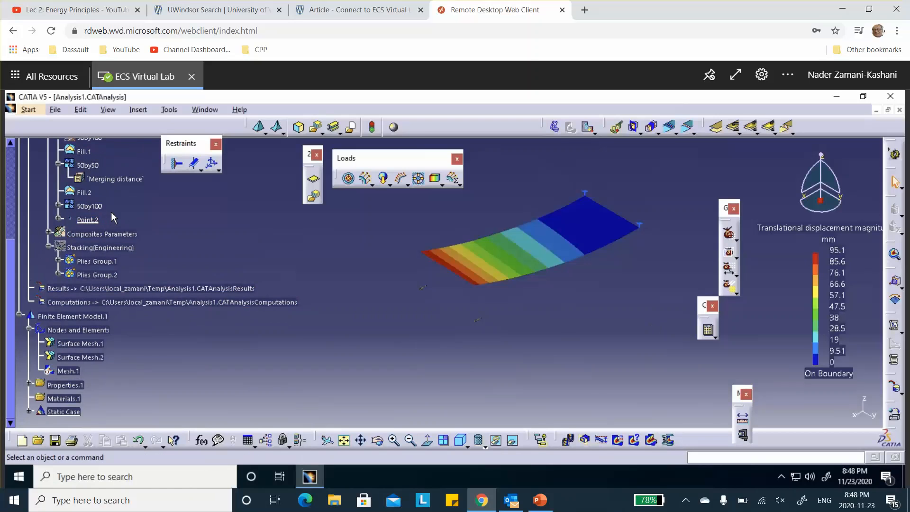
{"action": "scroll", "coordinate": [207, 226], "scroll_direction": "down", "scroll_amount": 1}
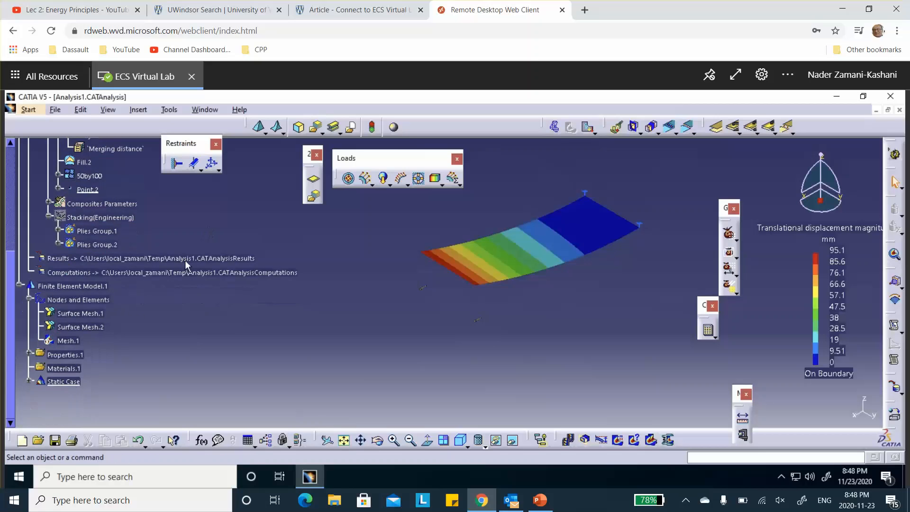
{"action": "left_click", "coordinate": [30, 382]}
{"action": "scroll", "coordinate": [52, 335], "scroll_direction": "down", "scroll_amount": 2}
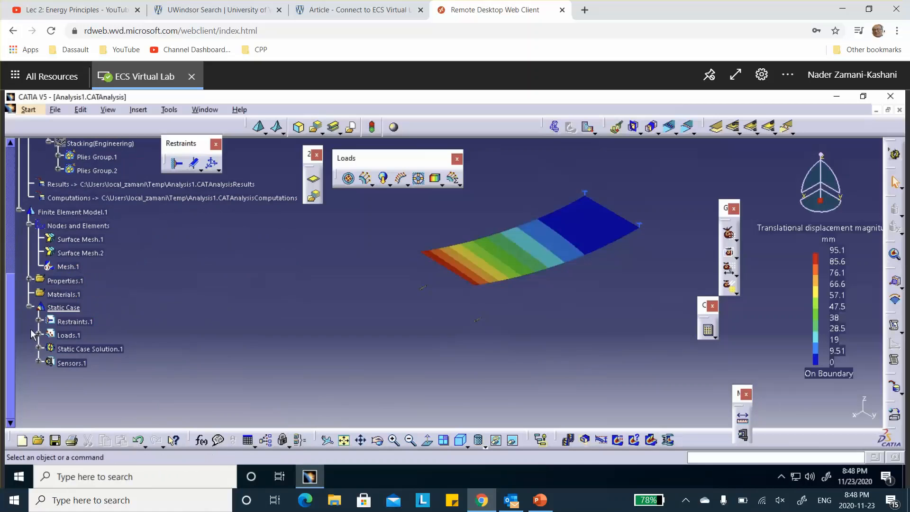
{"action": "left_click", "coordinate": [39, 334]}
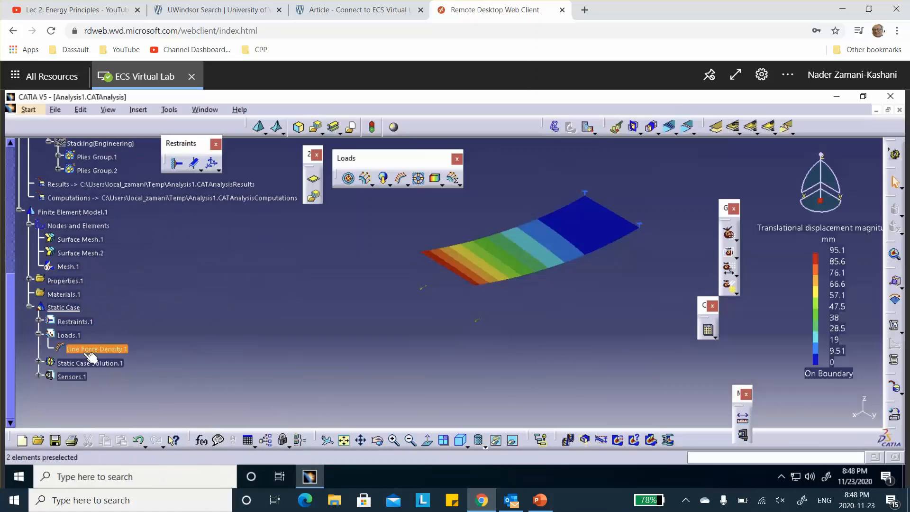
{"action": "double_click", "coordinate": [91, 350]}
{"action": "left_click", "coordinate": [706, 329]}
{"action": "key", "text": "BackSpace"}
{"action": "key", "text": "BackSpace"}
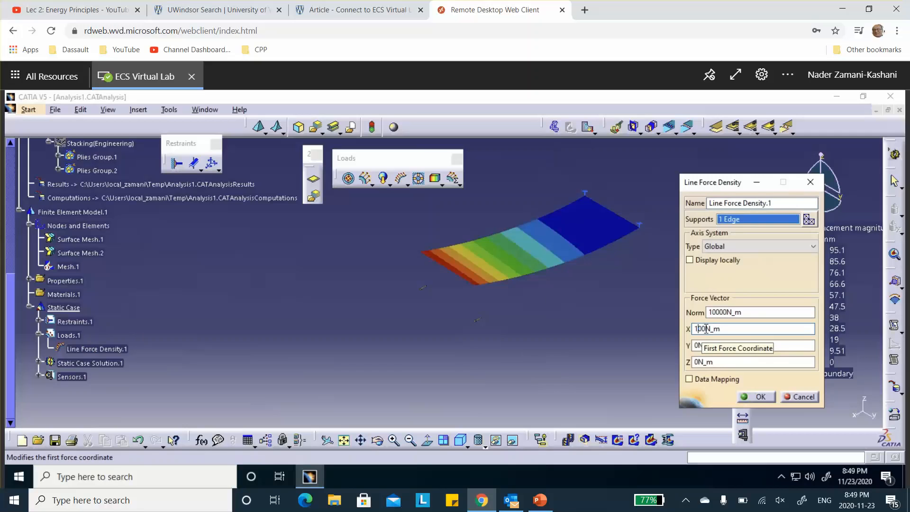
{"action": "left_click", "coordinate": [757, 397]}
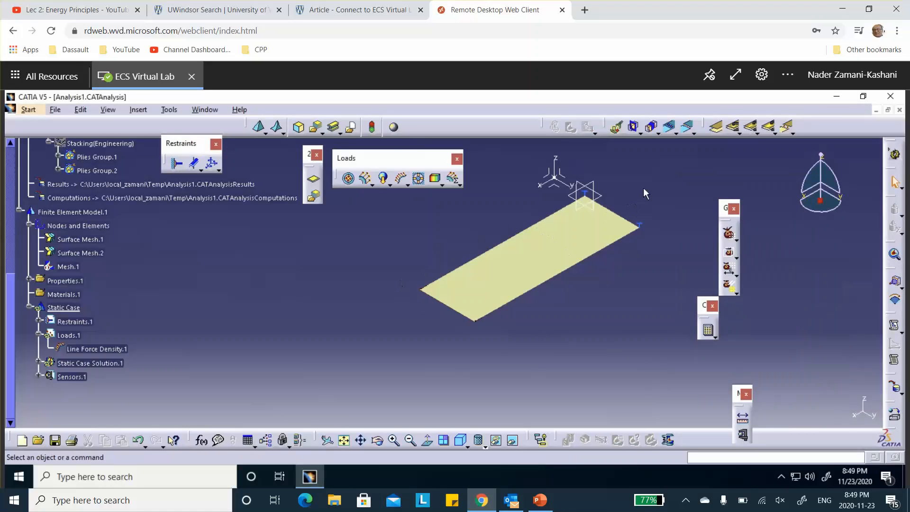
Recompute the analysis, accepting the resource estimation, and activate the translational displacement magnitude image of the static case solution.
{"action": "left_click", "coordinate": [708, 330]}
{"action": "left_click", "coordinate": [703, 413]}
{"action": "left_click", "coordinate": [821, 408]}
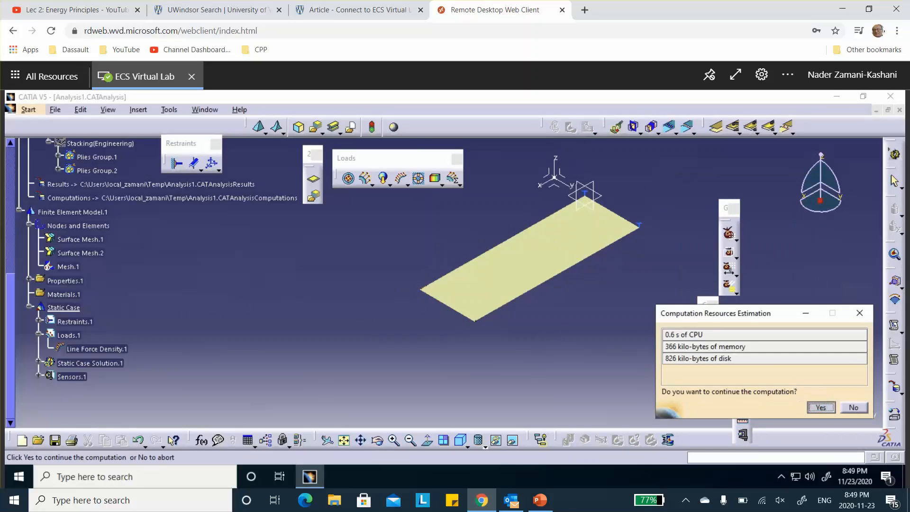
{"action": "scroll", "coordinate": [142, 351], "scroll_direction": "down", "scroll_amount": 2}
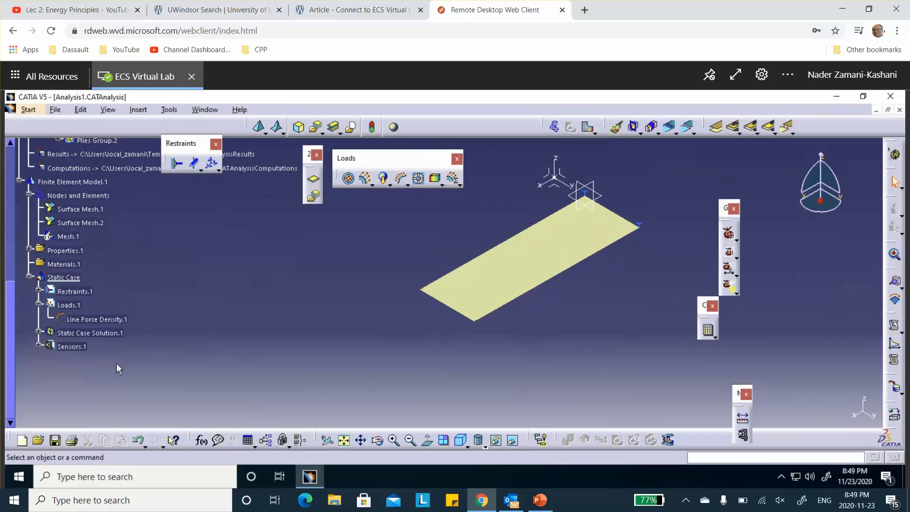
{"action": "left_click", "coordinate": [39, 331]}
{"action": "right_click", "coordinate": [108, 351]}
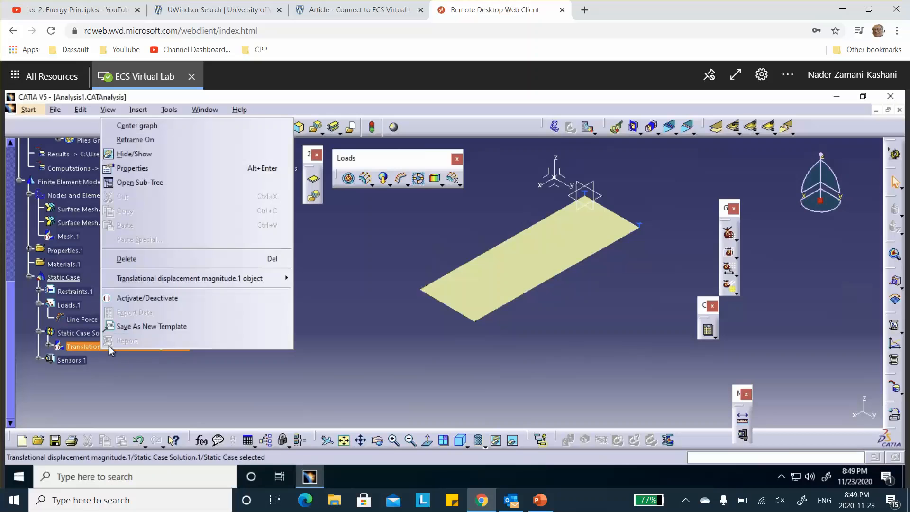
{"action": "left_click", "coordinate": [150, 297]}
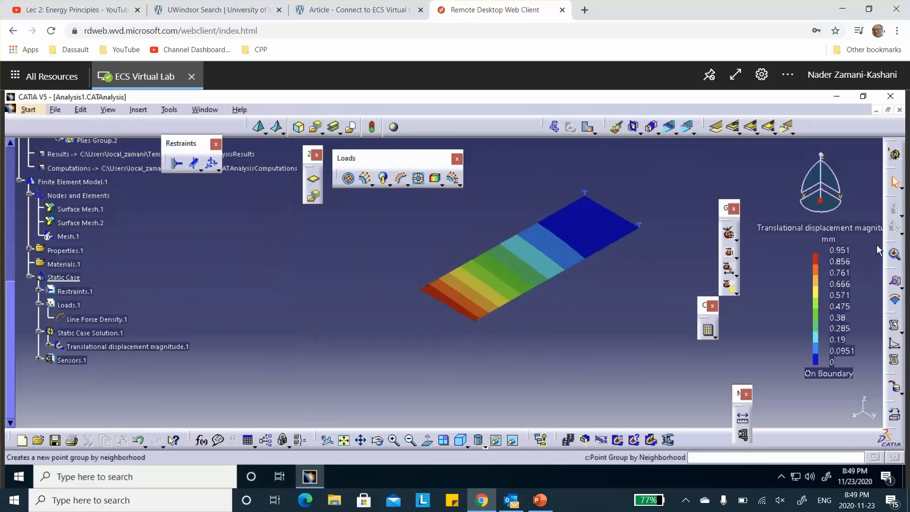
Reset the deformation amplification to its default scaling factor of 31.551.
{"action": "left_click", "coordinate": [603, 441]}
{"action": "left_click", "coordinate": [849, 376]}
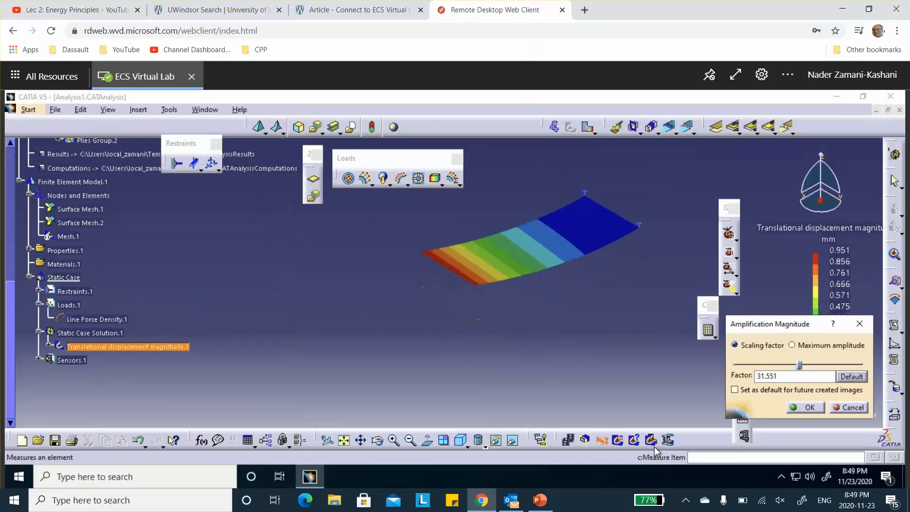
{"action": "left_click", "coordinate": [796, 407]}
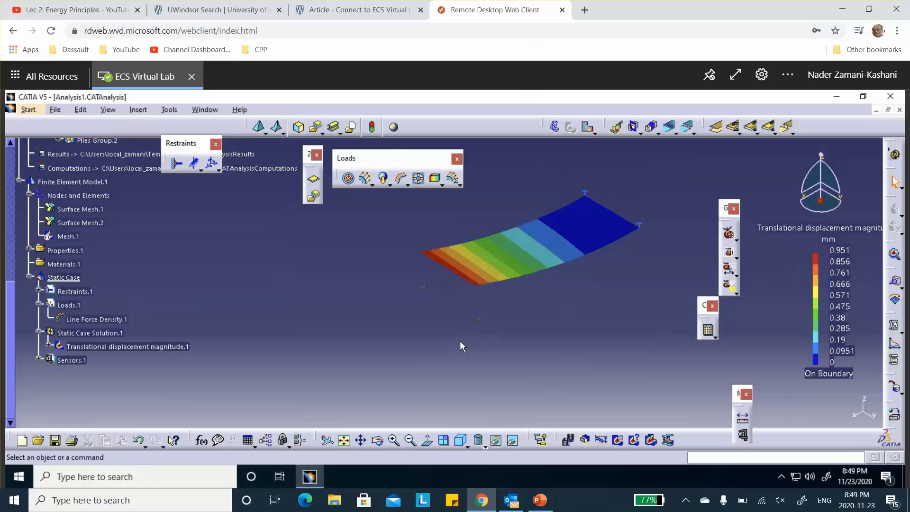
Deactivate the translational displacement magnitude image in the static case solution.
{"action": "scroll", "coordinate": [343, 357], "scroll_direction": "up", "scroll_amount": 2}
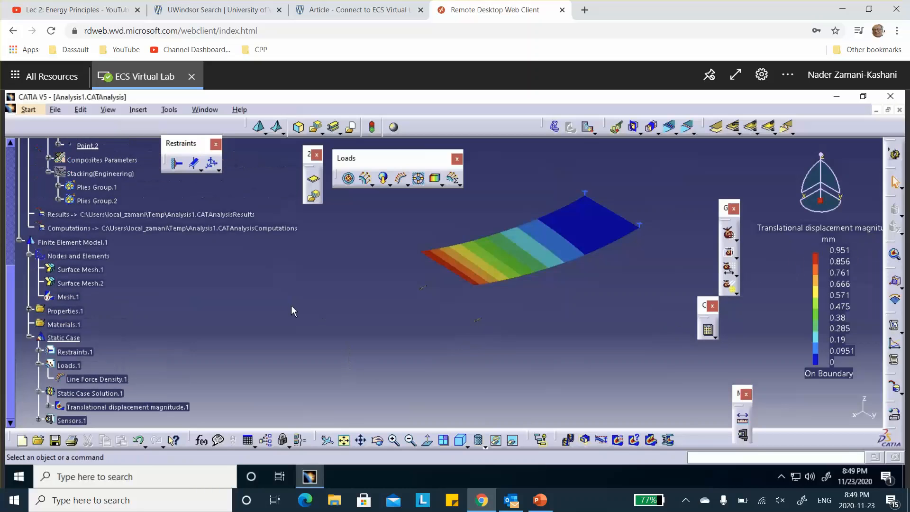
{"action": "scroll", "coordinate": [291, 305], "scroll_direction": "down", "scroll_amount": 3}
{"action": "right_click", "coordinate": [115, 316]}
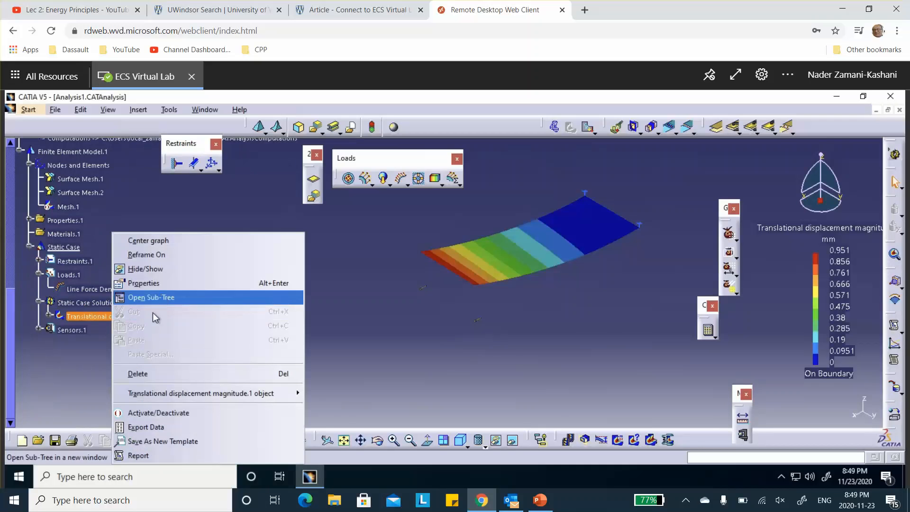
{"action": "left_click", "coordinate": [143, 413]}
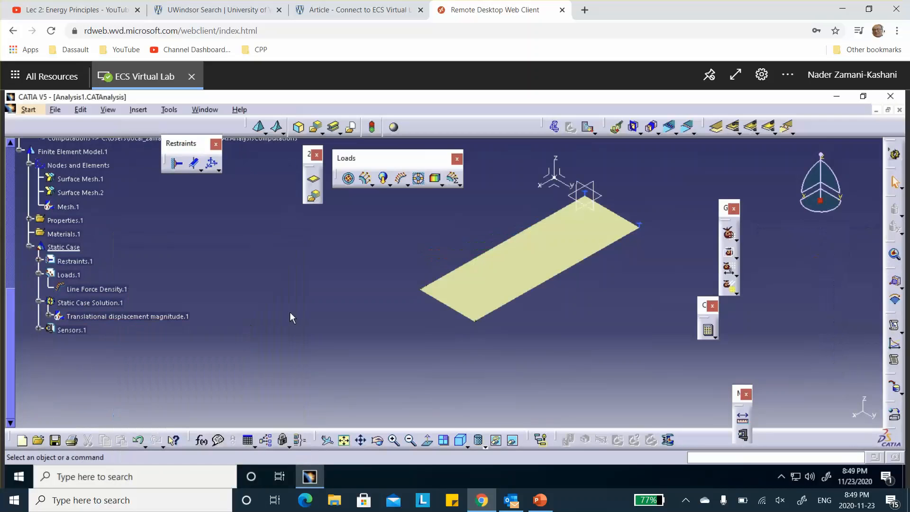
Activate the linked composite part through its Fill.1 feature to edit it in Composites Design.
{"action": "scroll", "coordinate": [289, 312], "scroll_direction": "up", "scroll_amount": 5}
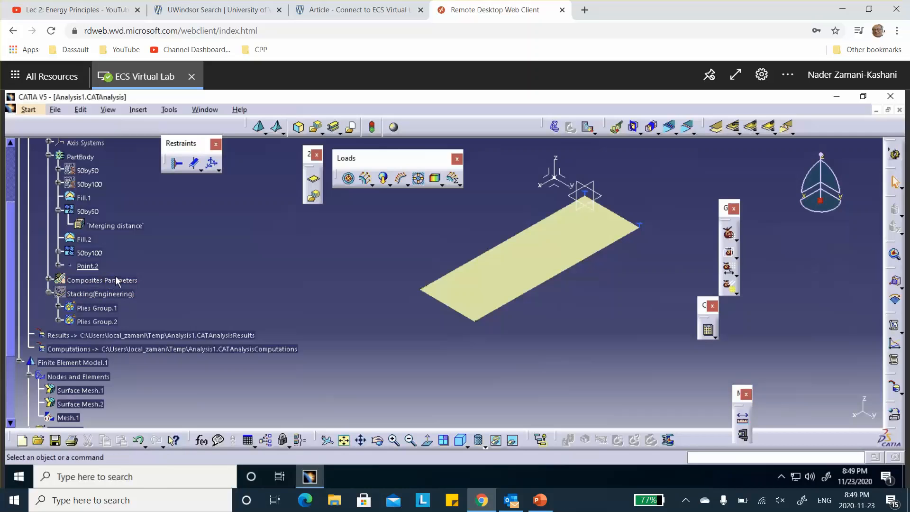
{"action": "left_click", "coordinate": [26, 110]}
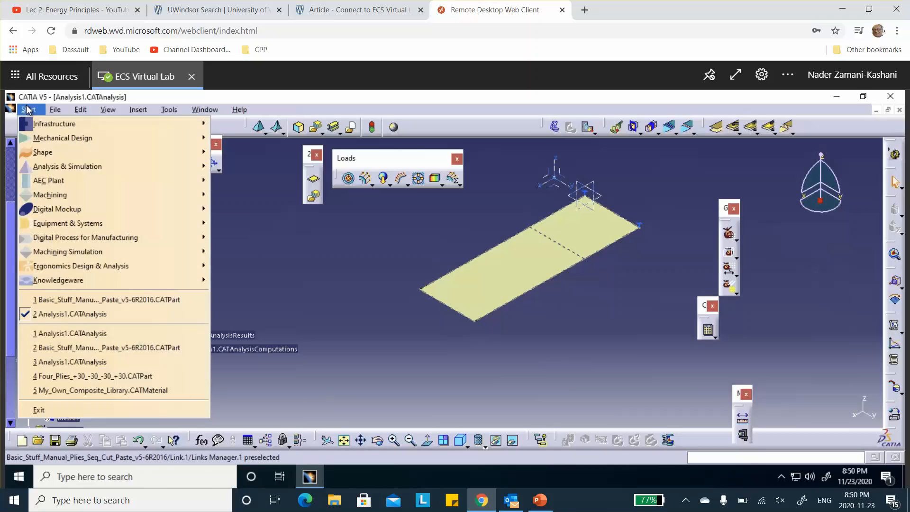
{"action": "mouse_move", "coordinate": [73, 156]}
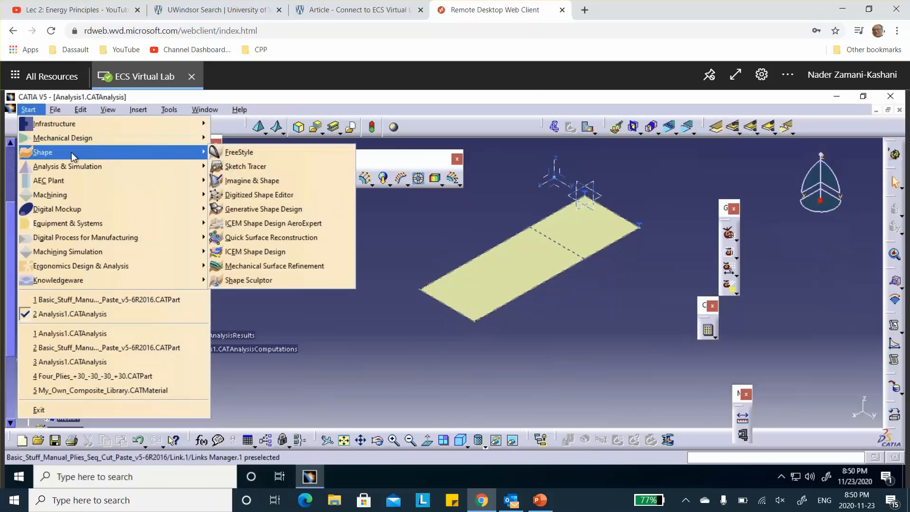
{"action": "mouse_move", "coordinate": [179, 135]}
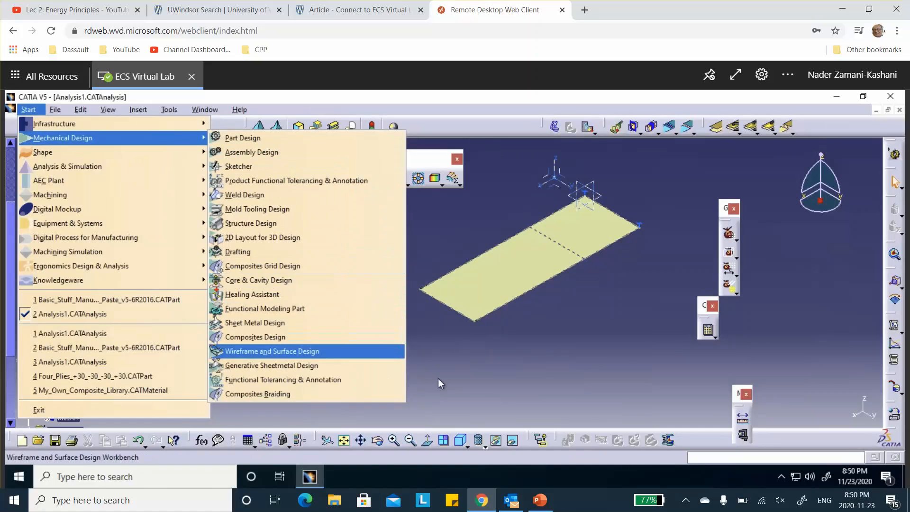
{"action": "left_click", "coordinate": [481, 385]}
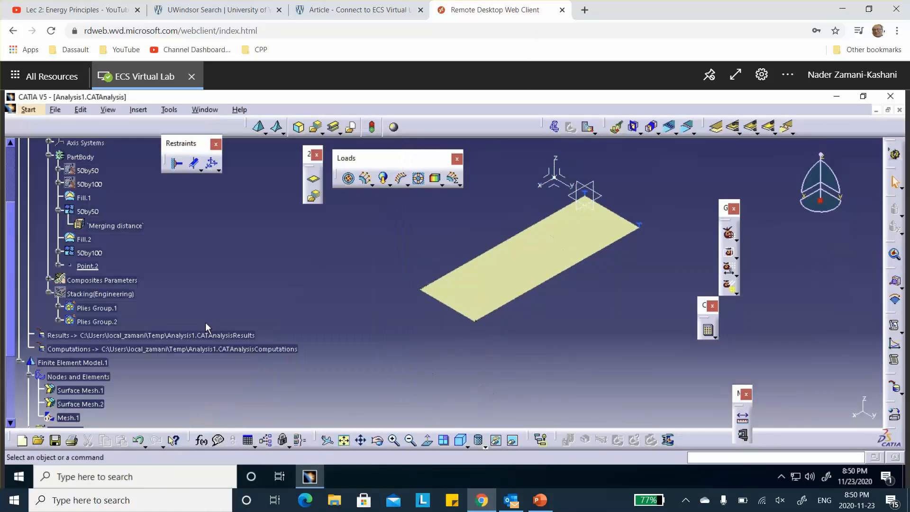
{"action": "left_click", "coordinate": [84, 197]}
{"action": "left_click", "coordinate": [246, 244]}
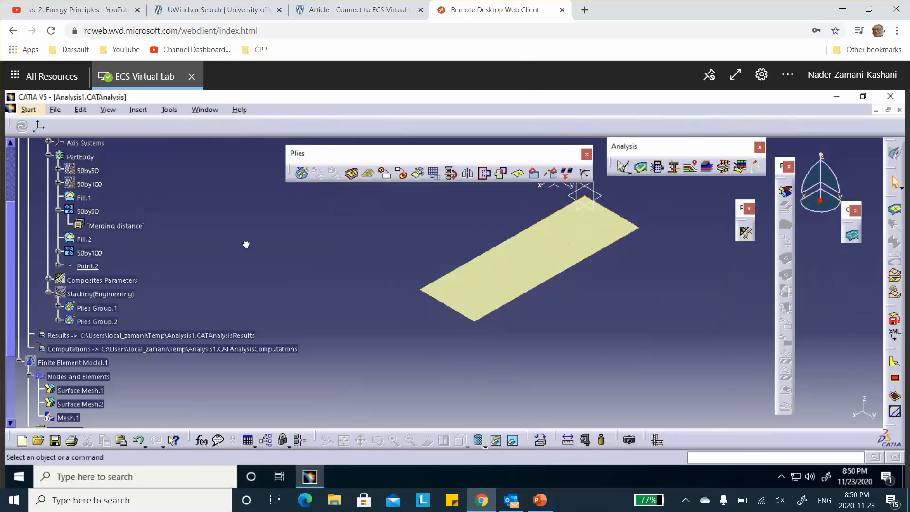
Expand Plies Group.1 with Sequence.1 and Plies Group.2 with Sequence.3 down to their individual plies.
{"action": "scroll", "coordinate": [246, 255], "scroll_direction": "down", "scroll_amount": 3}
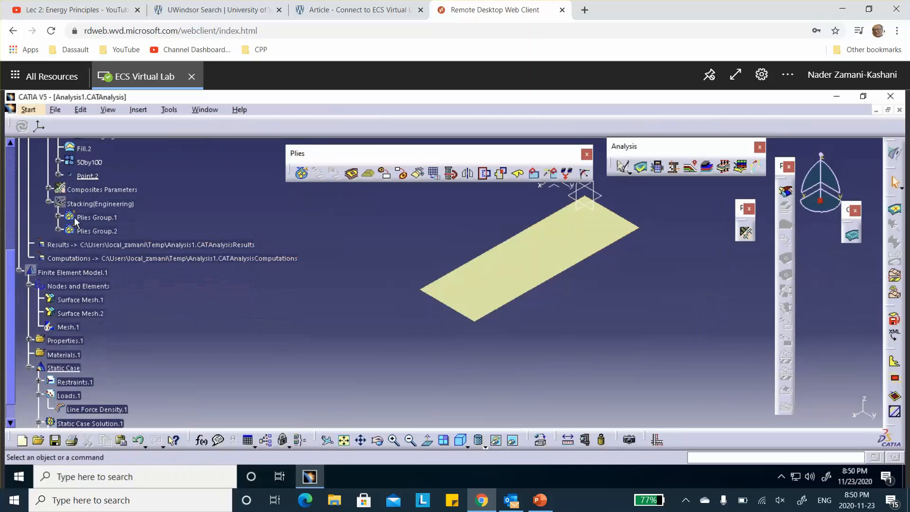
{"action": "left_click", "coordinate": [58, 217]}
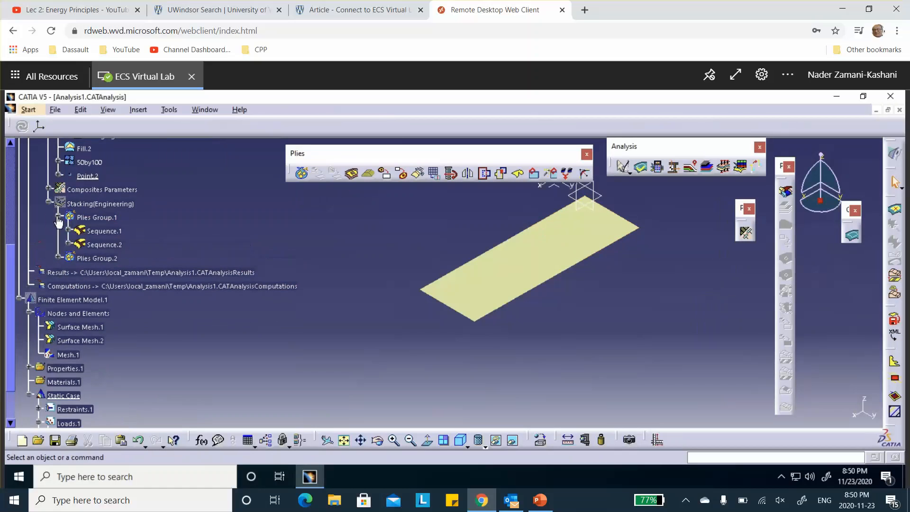
{"action": "left_click", "coordinate": [59, 258]}
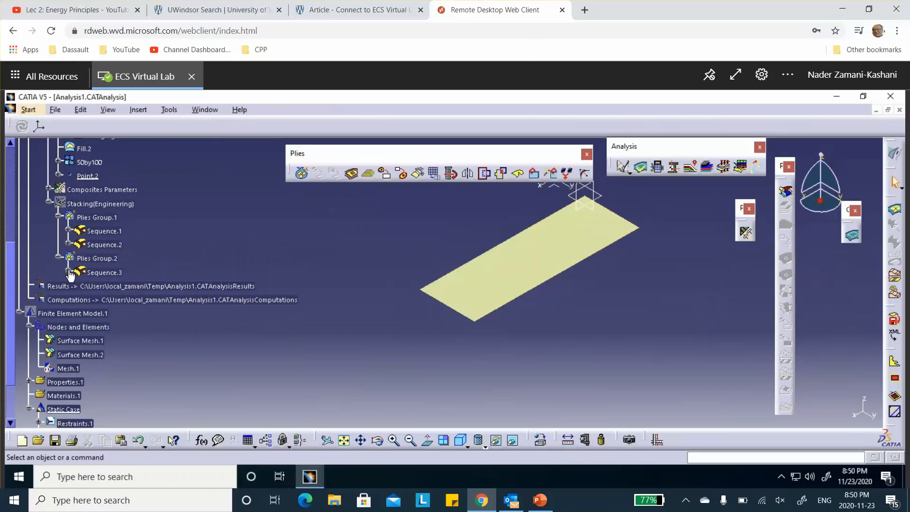
{"action": "left_click", "coordinate": [68, 272]}
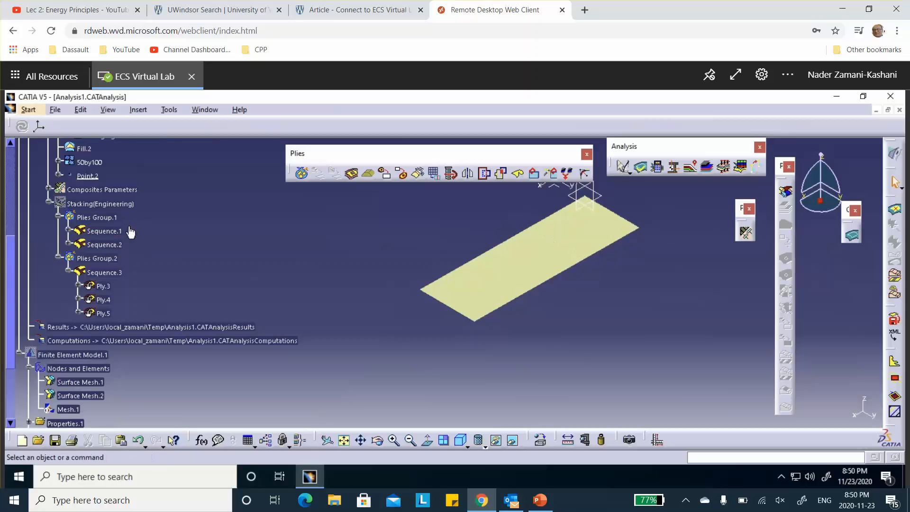
{"action": "left_click", "coordinate": [69, 231]}
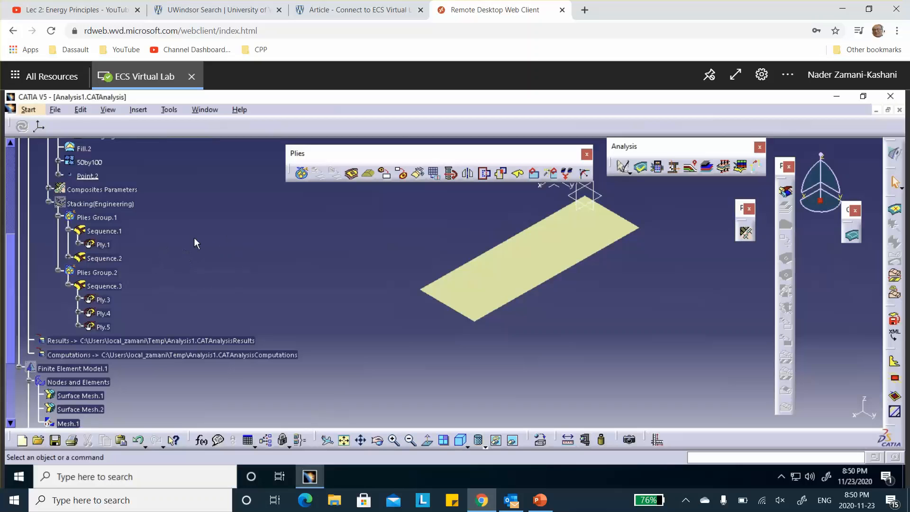
Try to paste a copy of Ply.1 directly into Plies Group.1.
{"action": "right_click", "coordinate": [104, 245]}
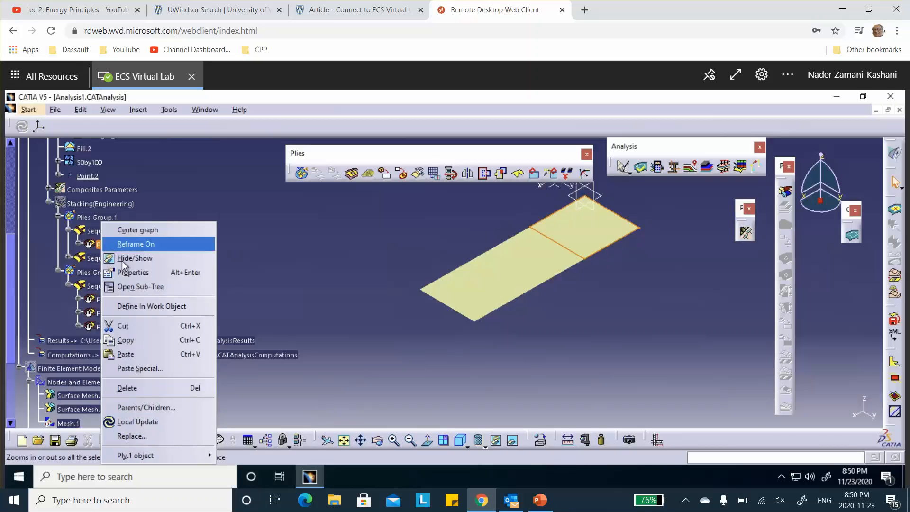
{"action": "left_click", "coordinate": [137, 339]}
{"action": "left_click", "coordinate": [230, 252]}
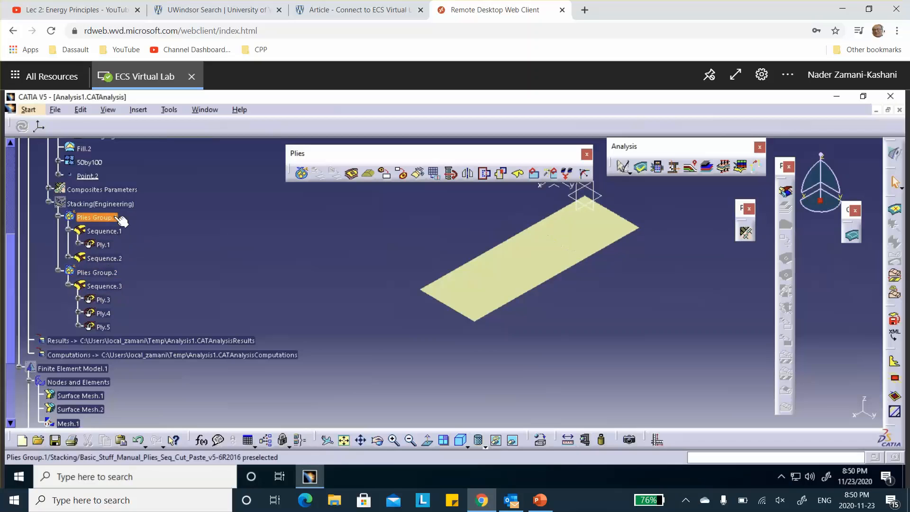
{"action": "right_click", "coordinate": [115, 216]}
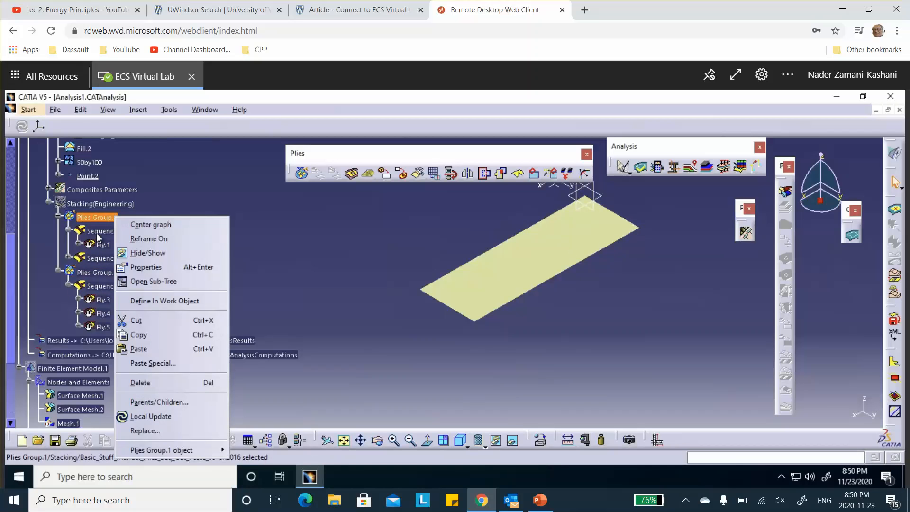
{"action": "left_click", "coordinate": [142, 348]}
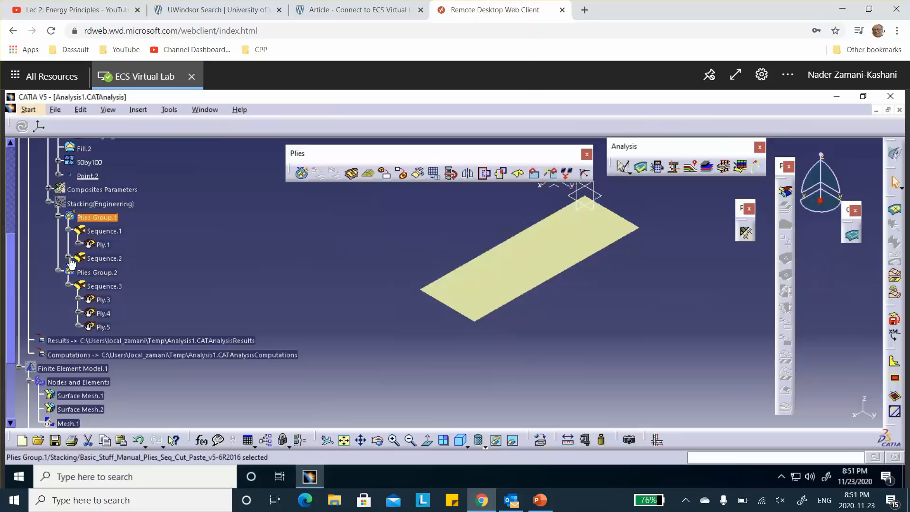
{"action": "left_click", "coordinate": [102, 231]}
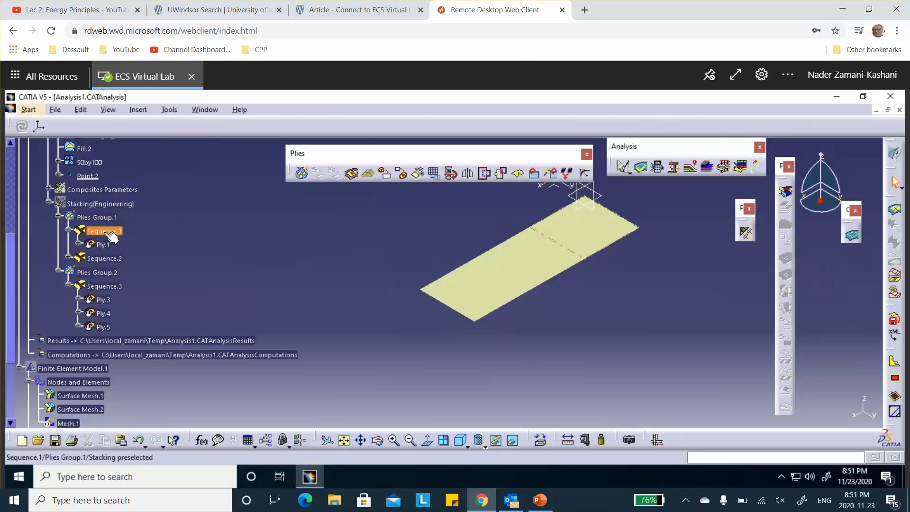
{"action": "left_click", "coordinate": [78, 245]}
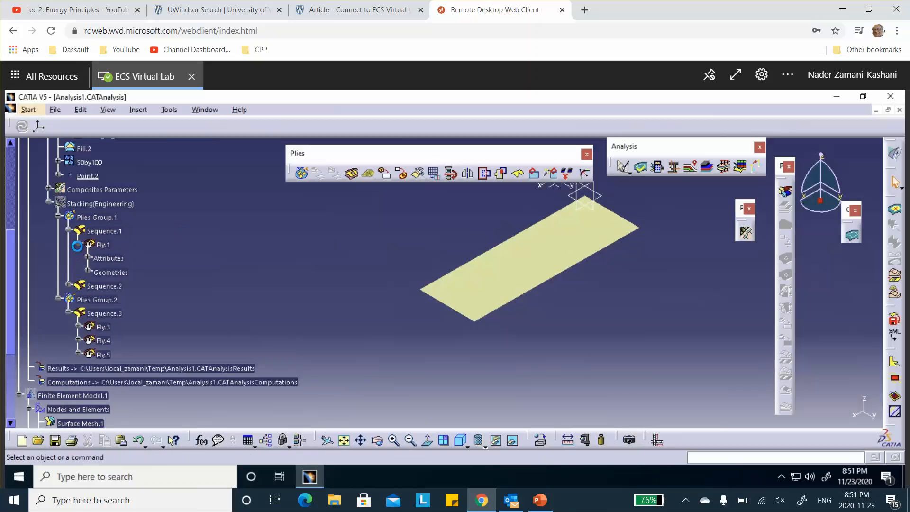
{"action": "left_click", "coordinate": [79, 244]}
Copy Ply.1 and paste it into Sequence.1 of Plies Group.1.
{"action": "right_click", "coordinate": [109, 245]}
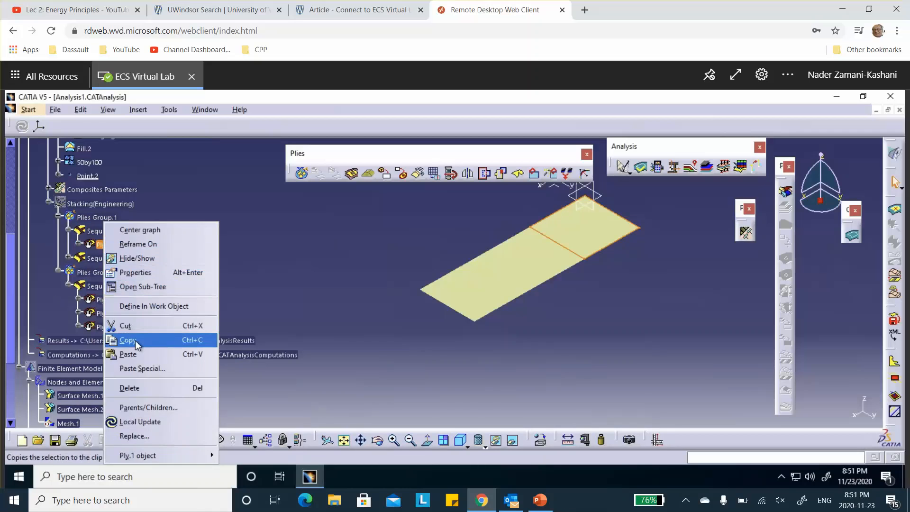
{"action": "left_click", "coordinate": [128, 340]}
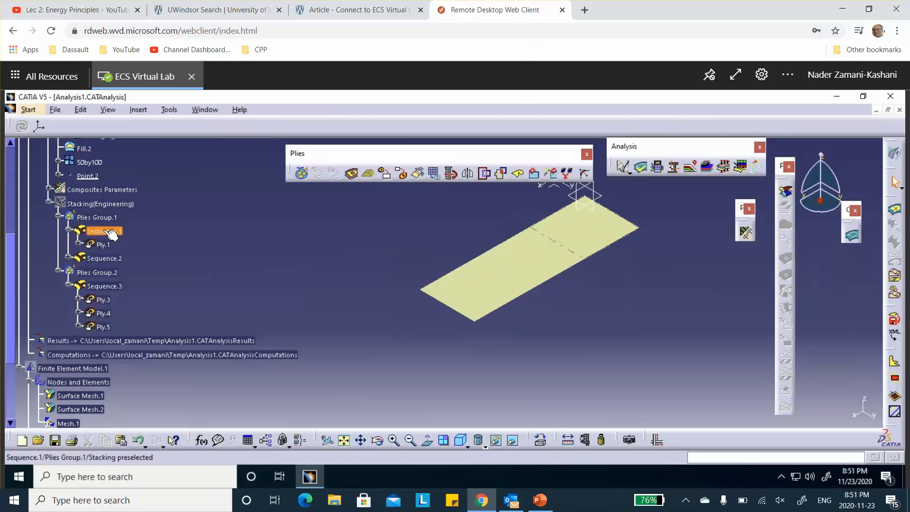
{"action": "right_click", "coordinate": [112, 218]}
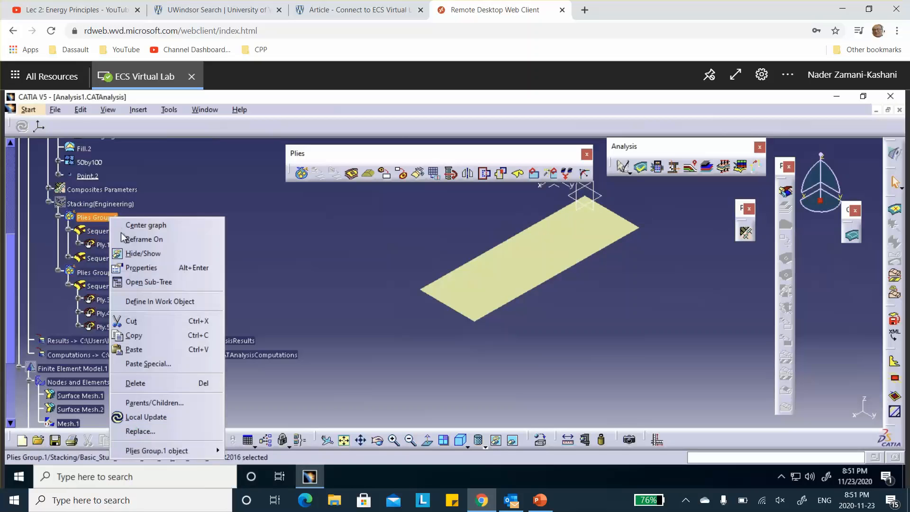
{"action": "left_click", "coordinate": [137, 351]}
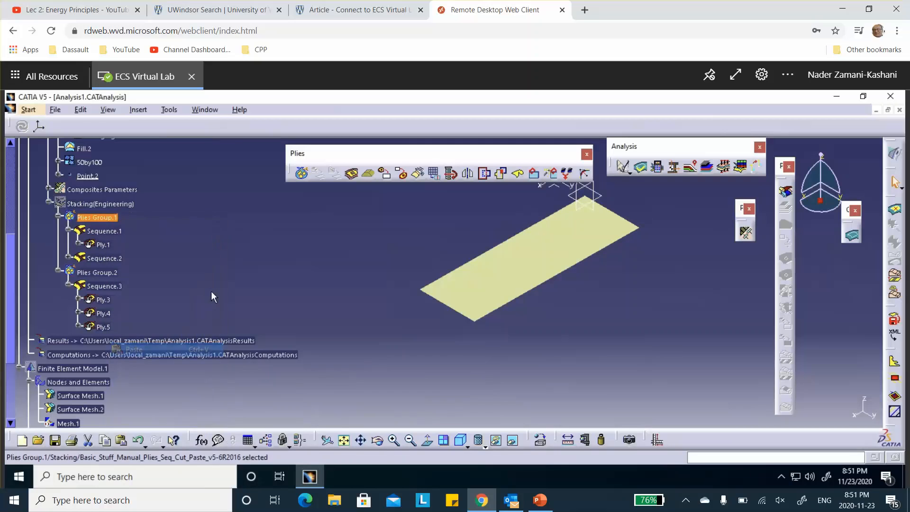
{"action": "left_click", "coordinate": [115, 232]}
{"action": "right_click", "coordinate": [115, 232]}
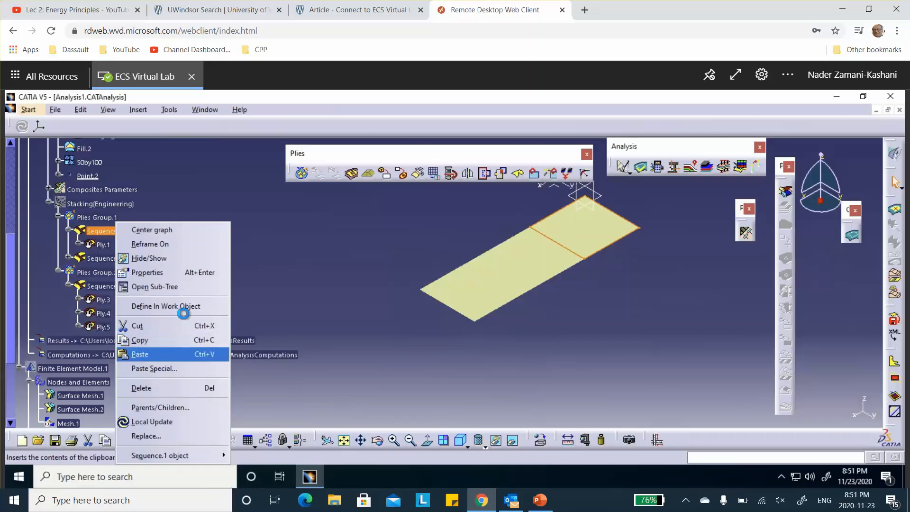
{"action": "left_click", "coordinate": [137, 354]}
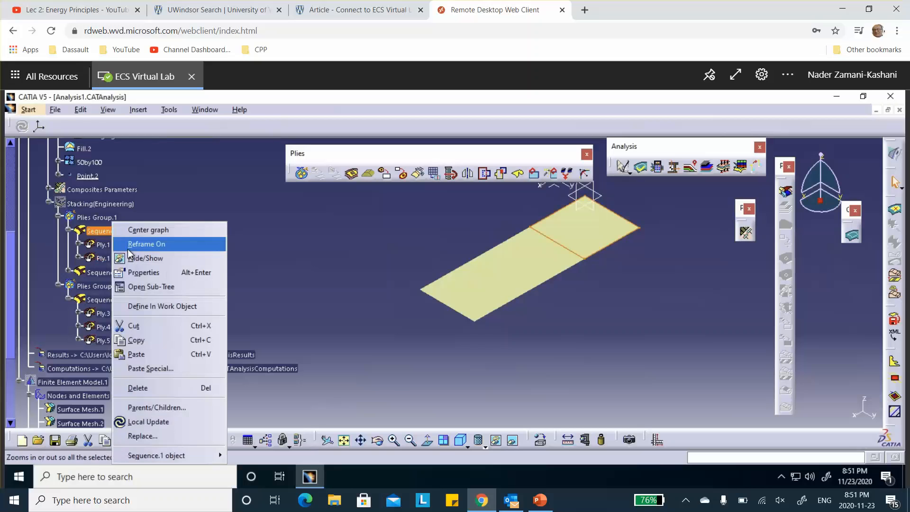
Paste a second copy of Ply.1 into Sequence.1.
{"action": "left_click", "coordinate": [267, 263]}
{"action": "right_click", "coordinate": [105, 247]}
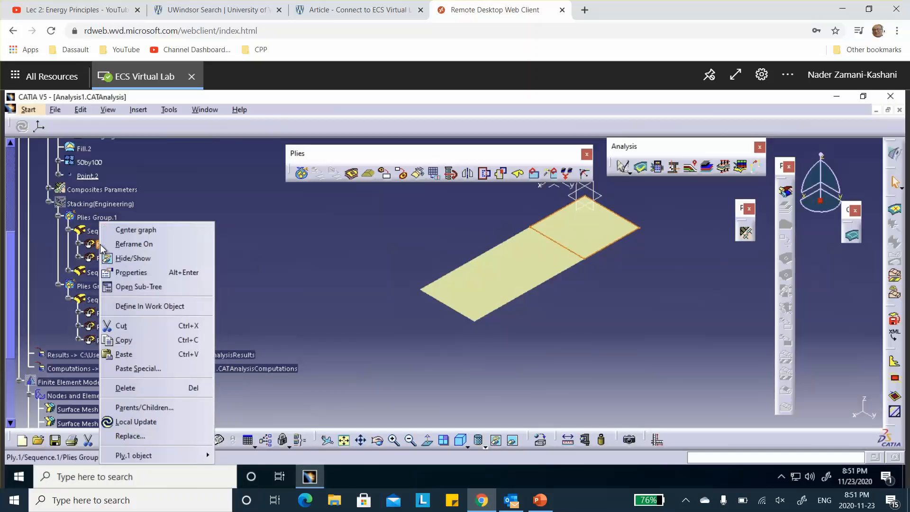
{"action": "left_click", "coordinate": [114, 229]}
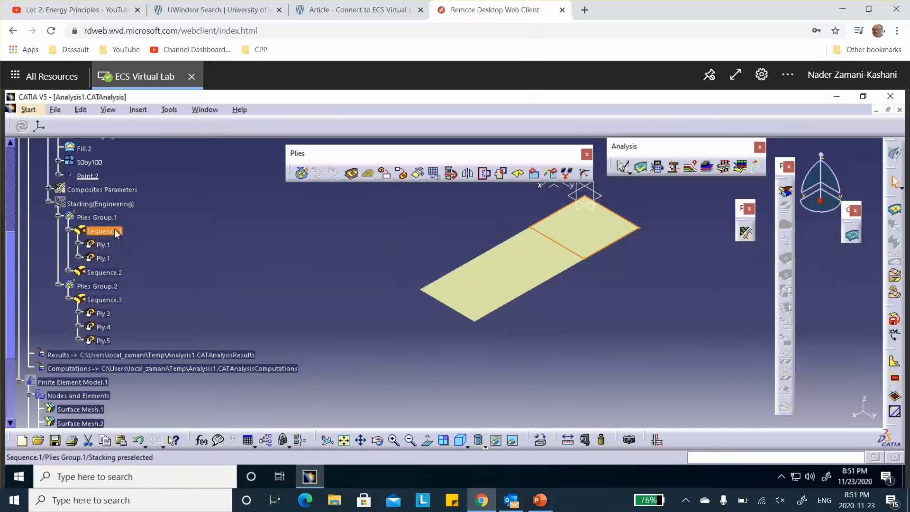
{"action": "right_click", "coordinate": [114, 231]}
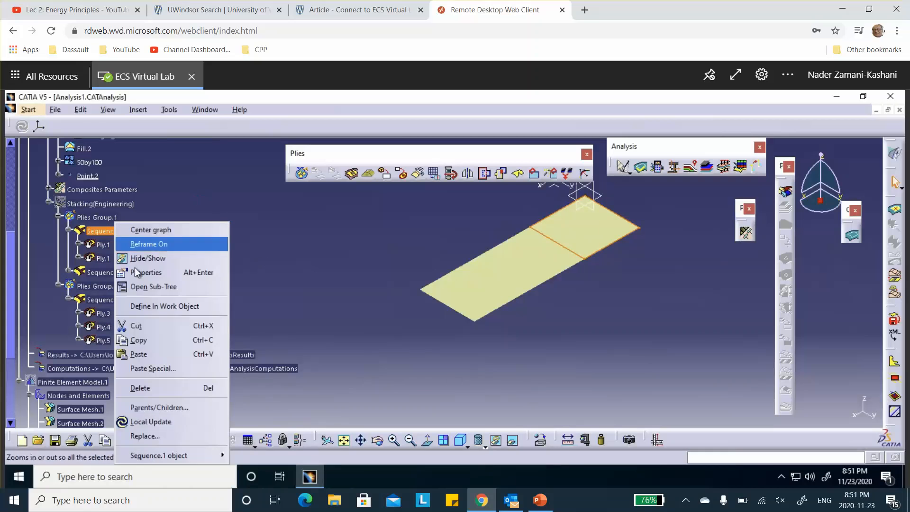
{"action": "left_click", "coordinate": [147, 357]}
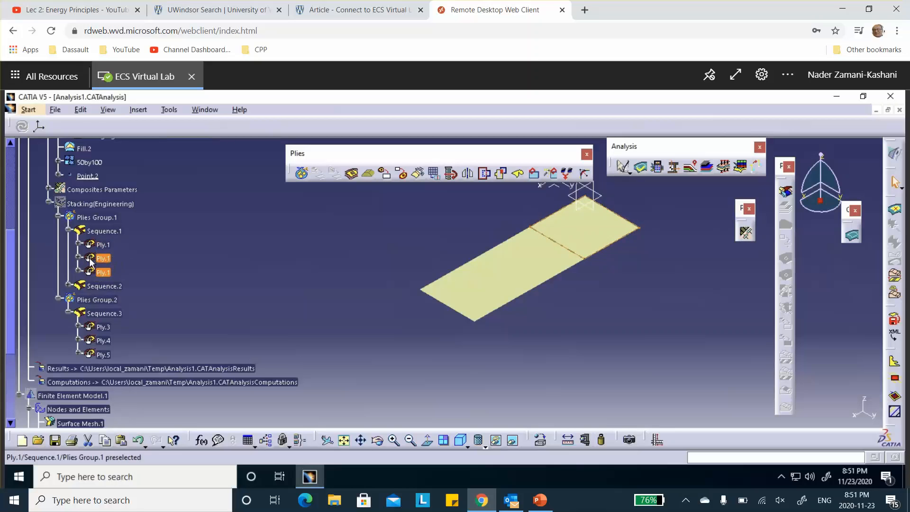
Rename the first pasted ply in Sequence.1 to Ply.6 and set its direction to 90.
{"action": "double_click", "coordinate": [103, 260]}
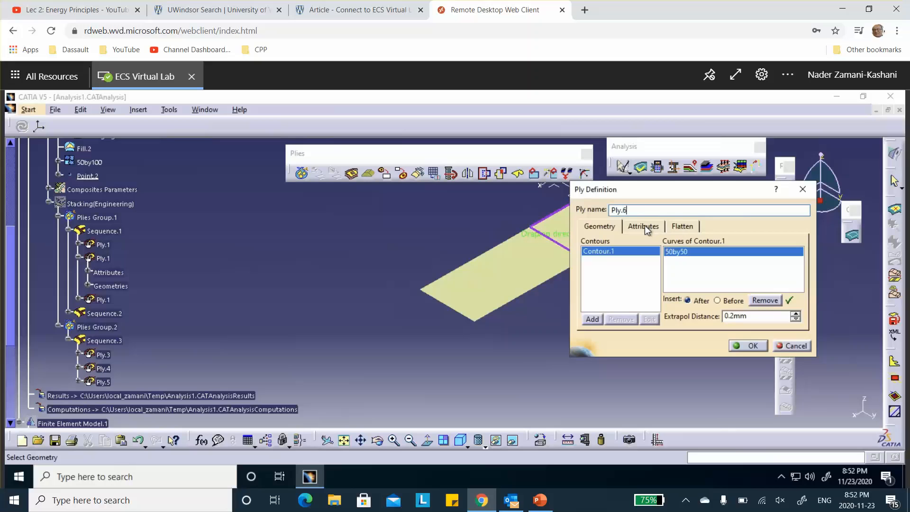
{"action": "left_click", "coordinate": [650, 228]}
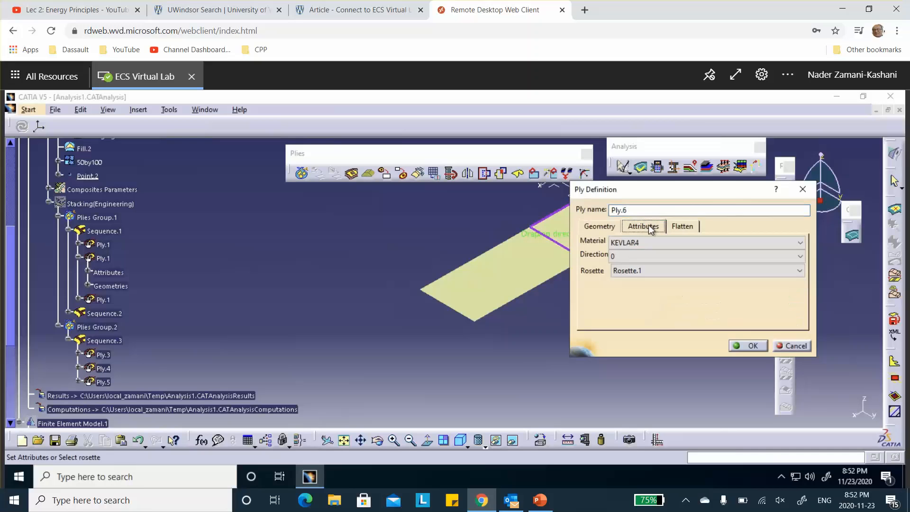
{"action": "left_click", "coordinate": [622, 256]}
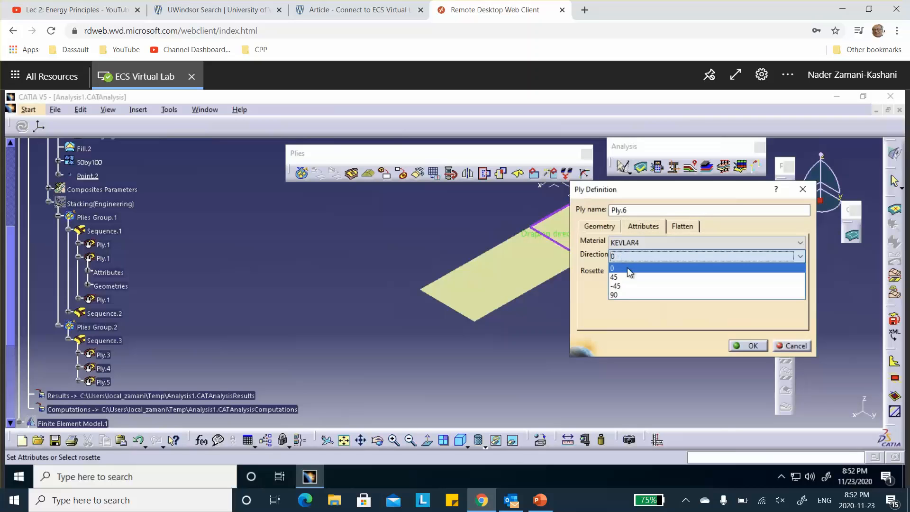
{"action": "left_click", "coordinate": [632, 296]}
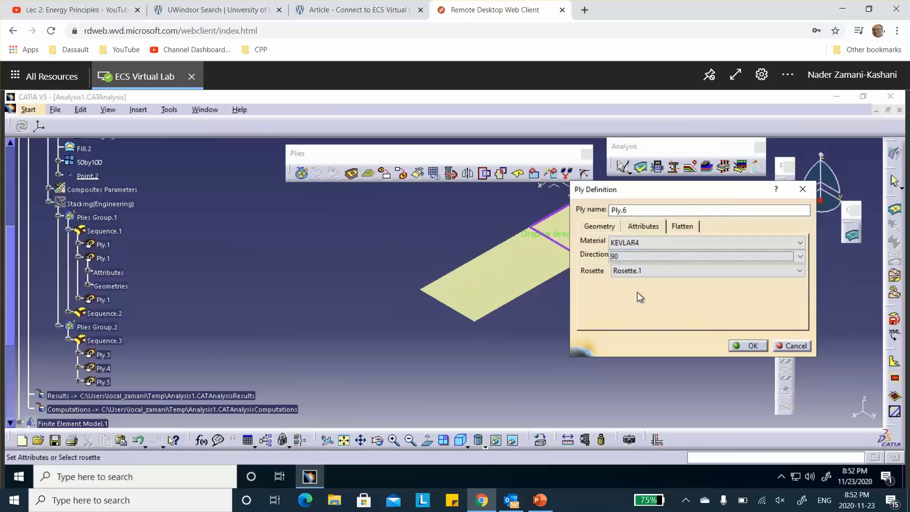
{"action": "left_click", "coordinate": [750, 346]}
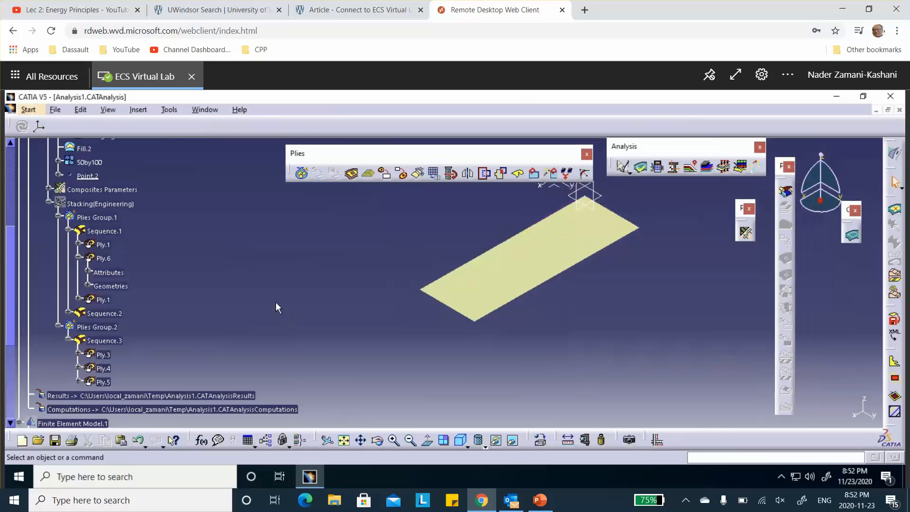
Expand Sequence.2 and check the material and direction attributes of Ply.2 without changing them.
{"action": "scroll", "coordinate": [191, 267], "scroll_direction": "down", "scroll_amount": 1}
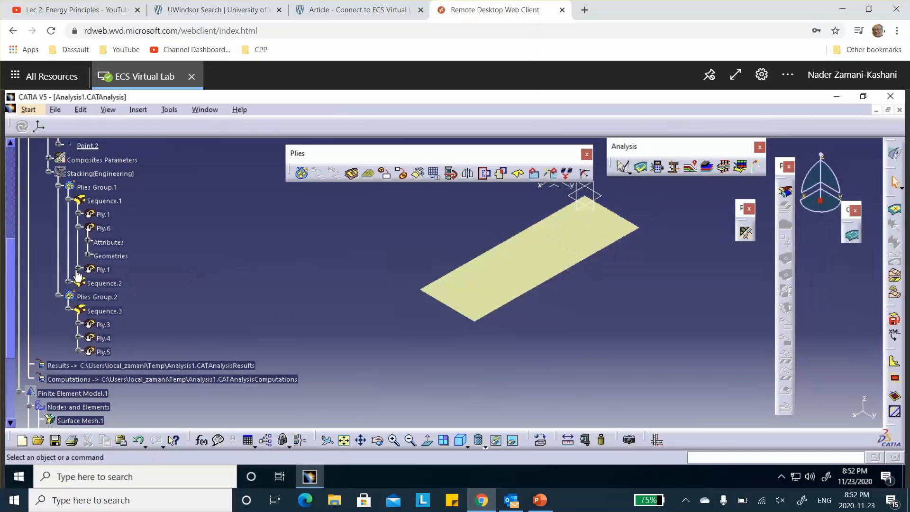
{"action": "left_click", "coordinate": [68, 283]}
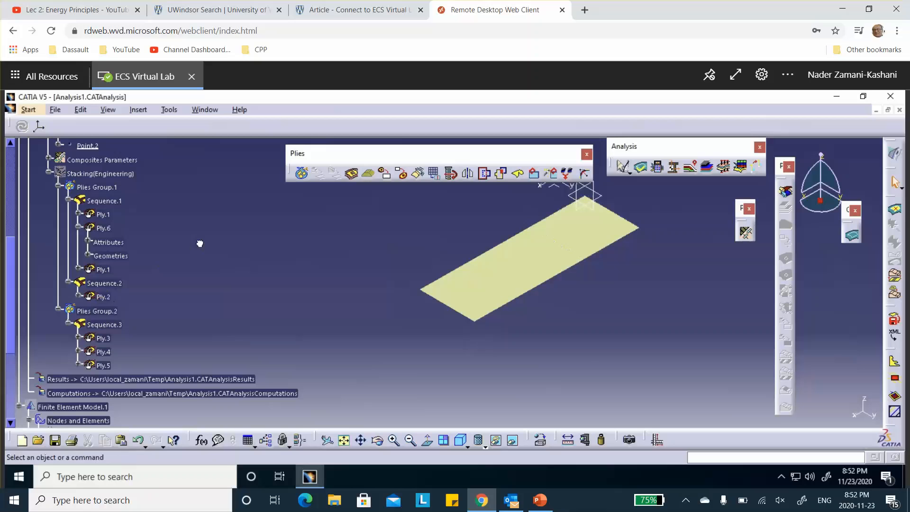
{"action": "double_click", "coordinate": [104, 296]}
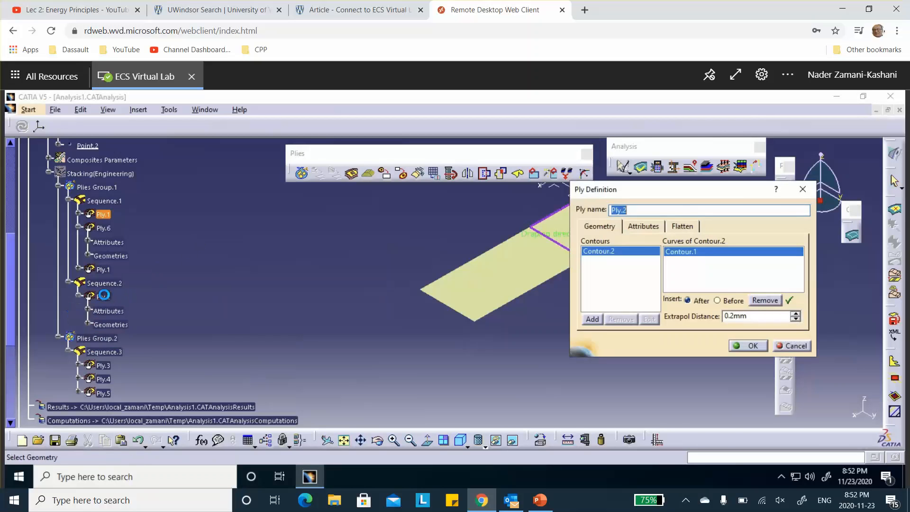
{"action": "left_click", "coordinate": [649, 227]}
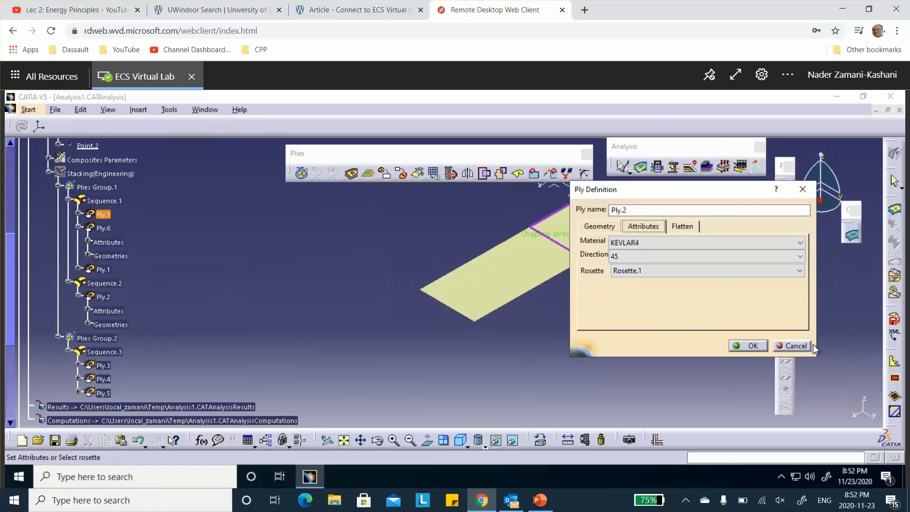
{"action": "left_click", "coordinate": [792, 346]}
{"action": "left_click", "coordinate": [310, 288]}
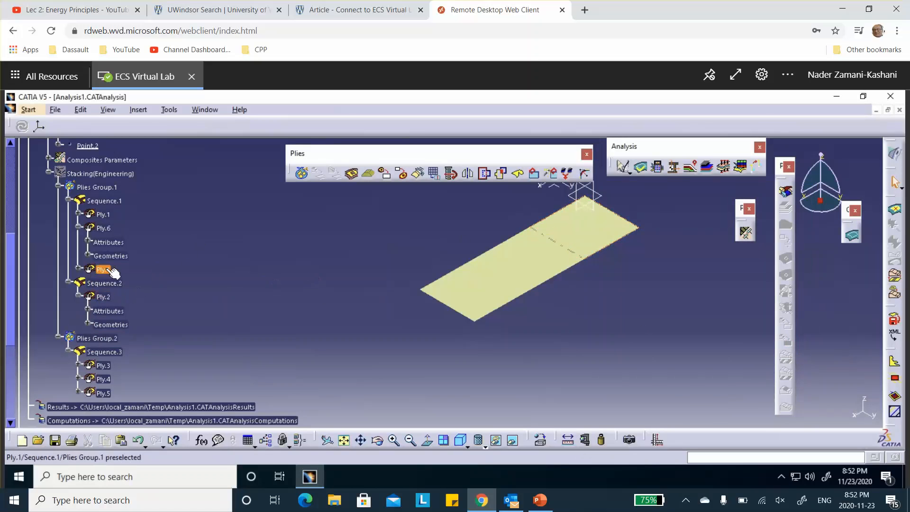
Rename the remaining pasted ply in Sequence.1 to Ply.7 and set its direction to 45.
{"action": "double_click", "coordinate": [108, 269]}
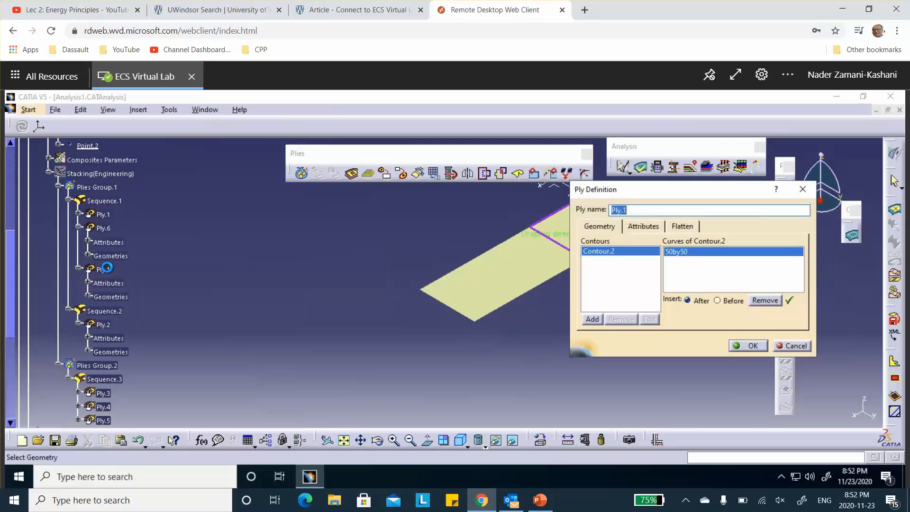
{"action": "left_click", "coordinate": [637, 211]}
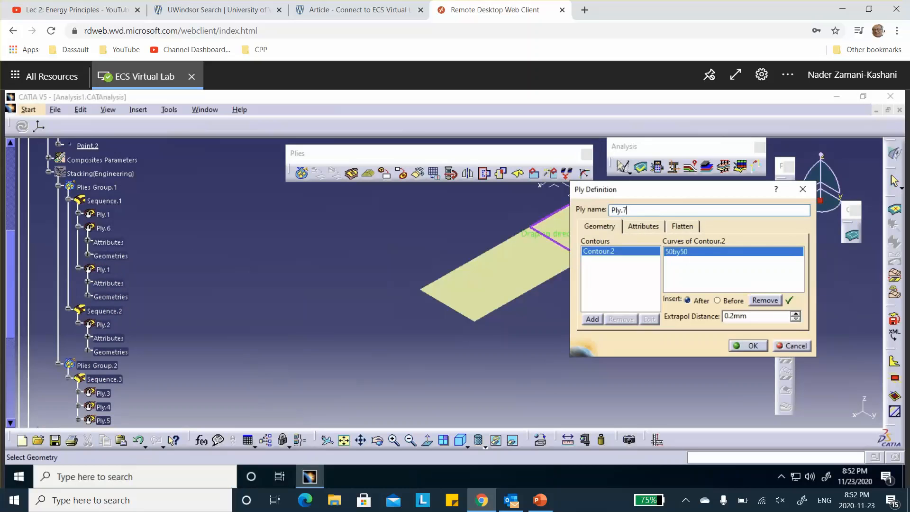
{"action": "left_click", "coordinate": [645, 228]}
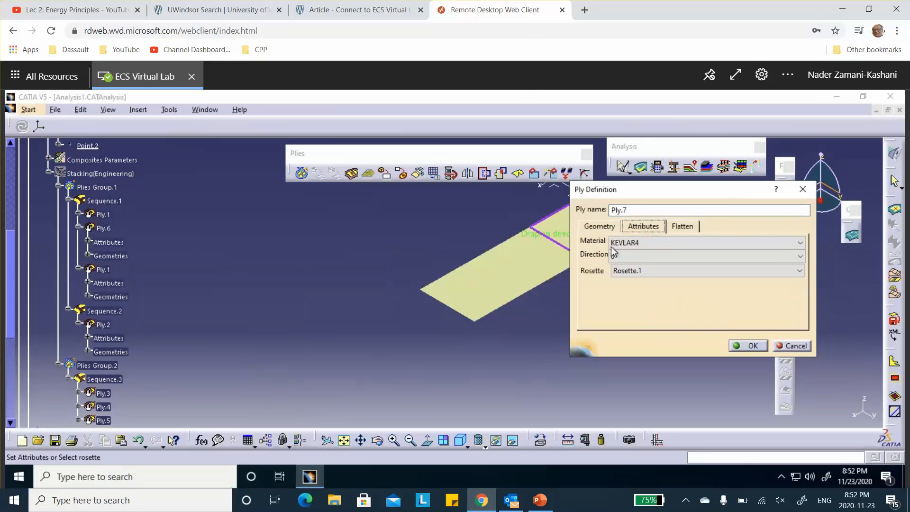
{"action": "left_click", "coordinate": [641, 256]}
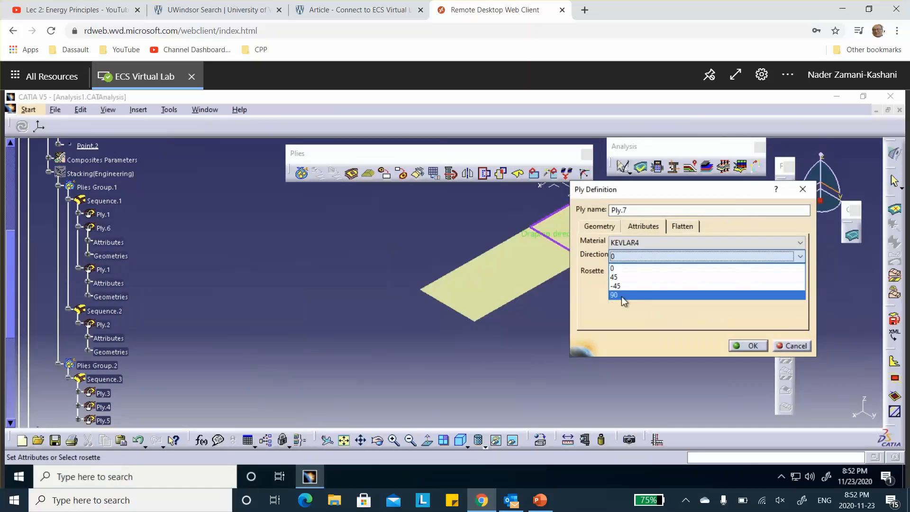
{"action": "left_click", "coordinate": [622, 277]}
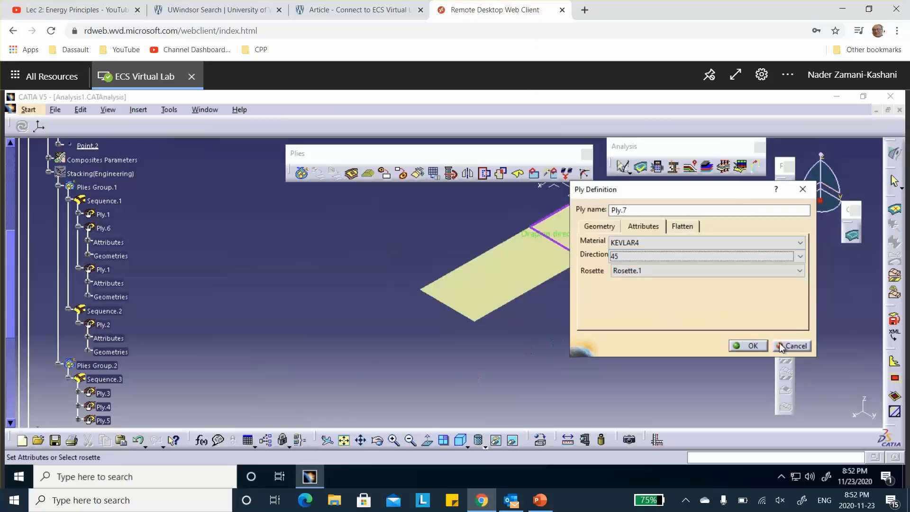
{"action": "left_click", "coordinate": [752, 346]}
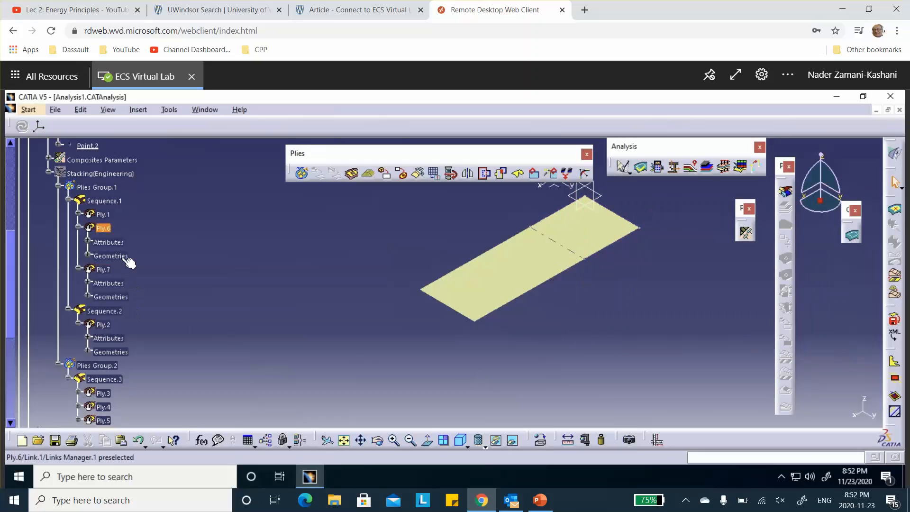
Change the direction of Ply.7 in Sequence.1 to 90.
{"action": "double_click", "coordinate": [103, 269]}
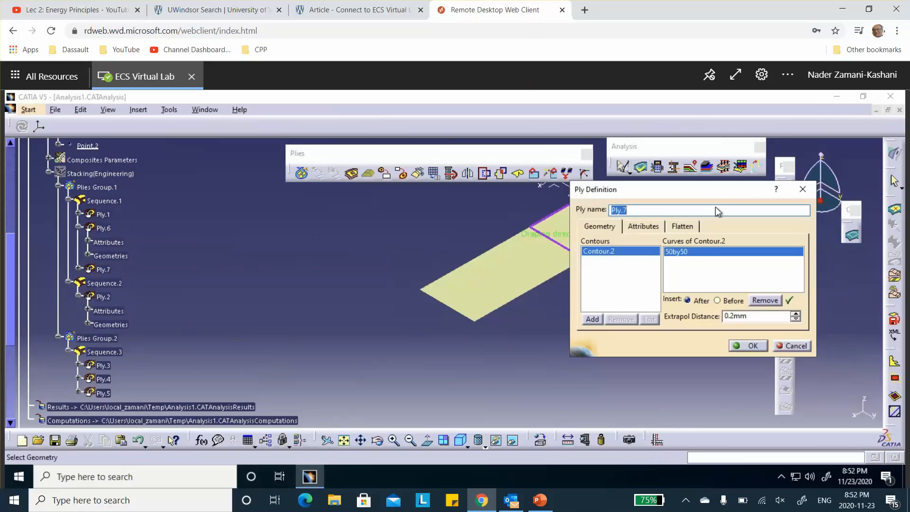
{"action": "left_click", "coordinate": [653, 229]}
{"action": "left_click", "coordinate": [677, 261]}
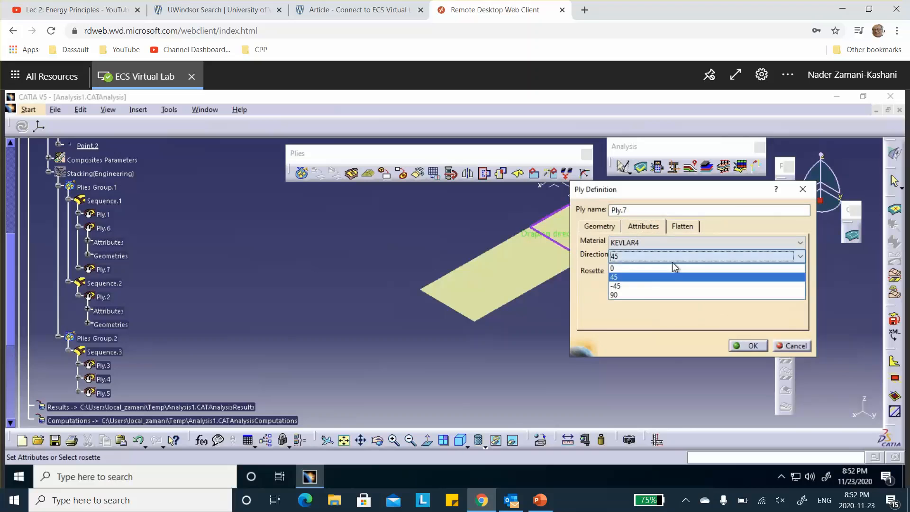
{"action": "left_click", "coordinate": [654, 292]}
{"action": "left_click", "coordinate": [752, 345]}
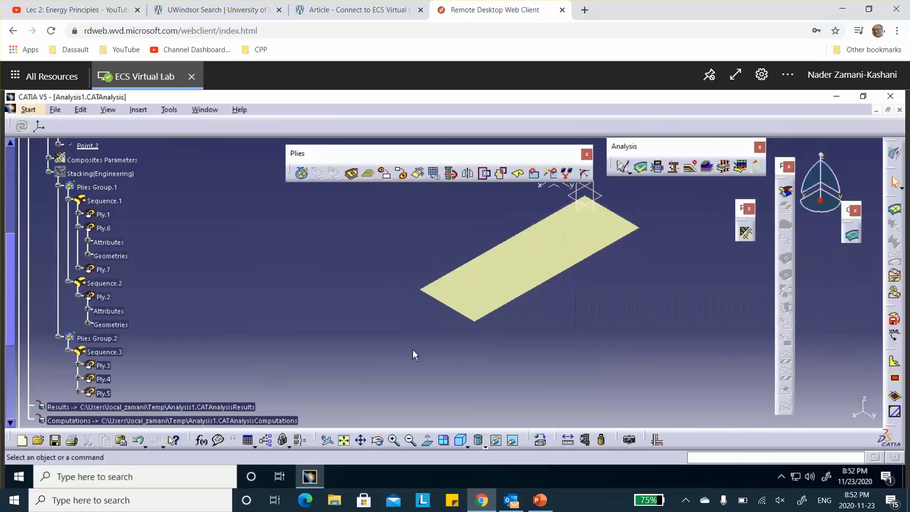
Explode the plies of Plies Group.1 with cumulative offset and scale 10 using the Ply Exploder.
{"action": "scroll", "coordinate": [245, 263], "scroll_direction": "down", "scroll_amount": 2}
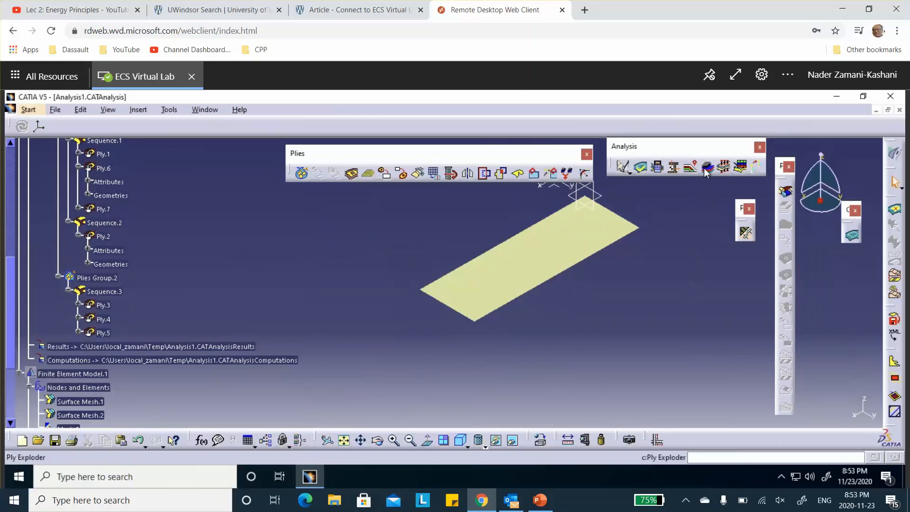
{"action": "middle_click_drag", "start_coordinate": [640, 223], "coordinate": [566, 290]}
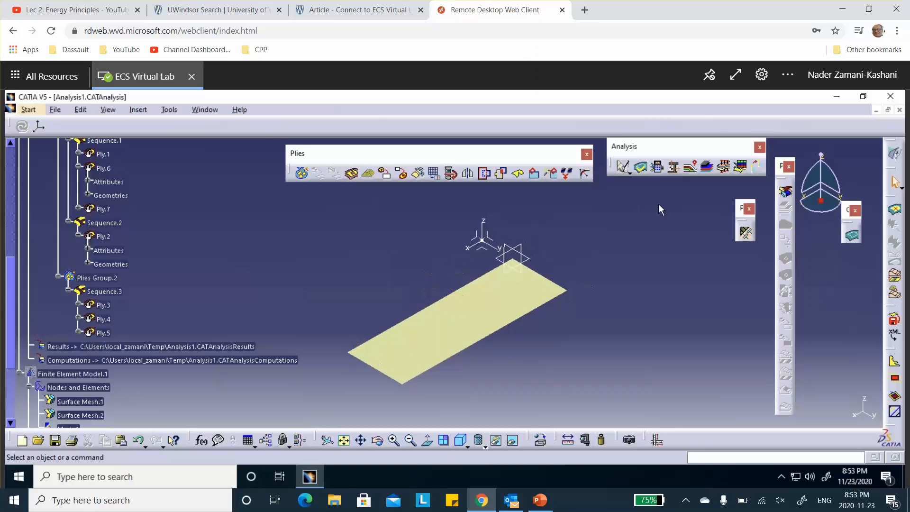
{"action": "left_click", "coordinate": [709, 168]}
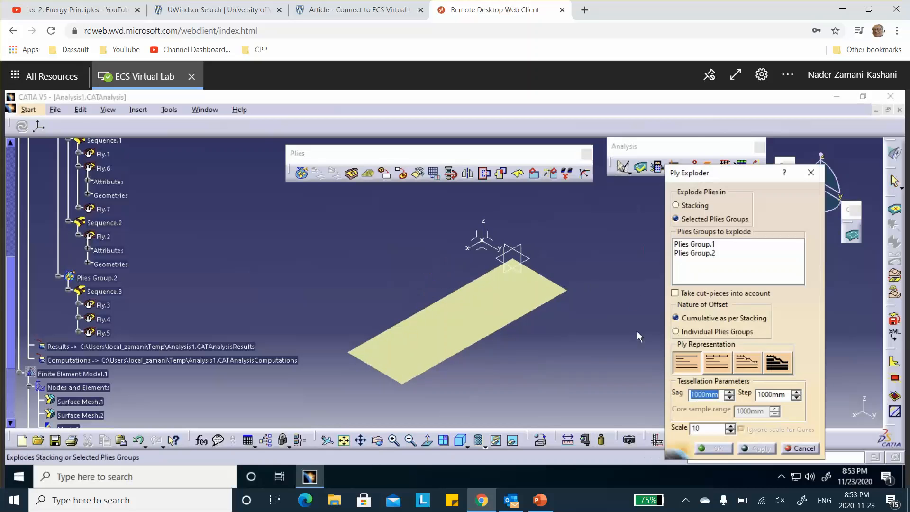
{"action": "left_click", "coordinate": [704, 245]}
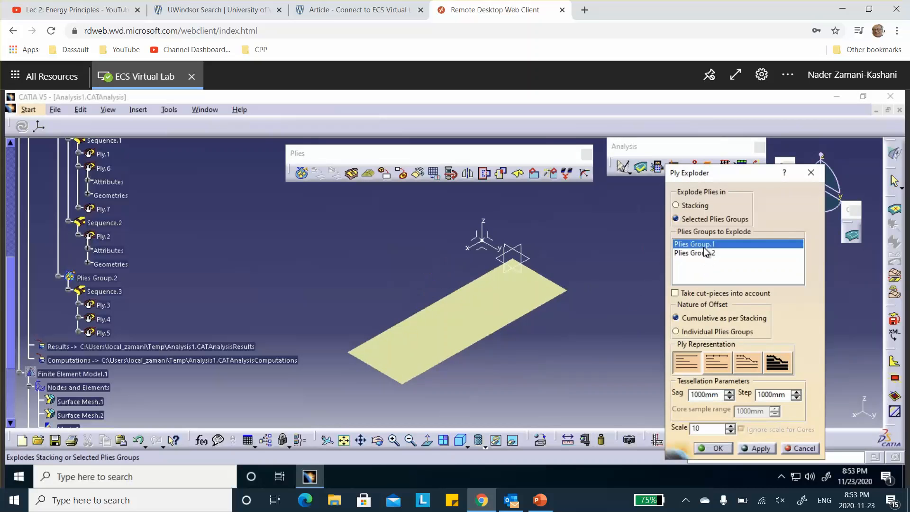
{"action": "left_click", "coordinate": [779, 364]}
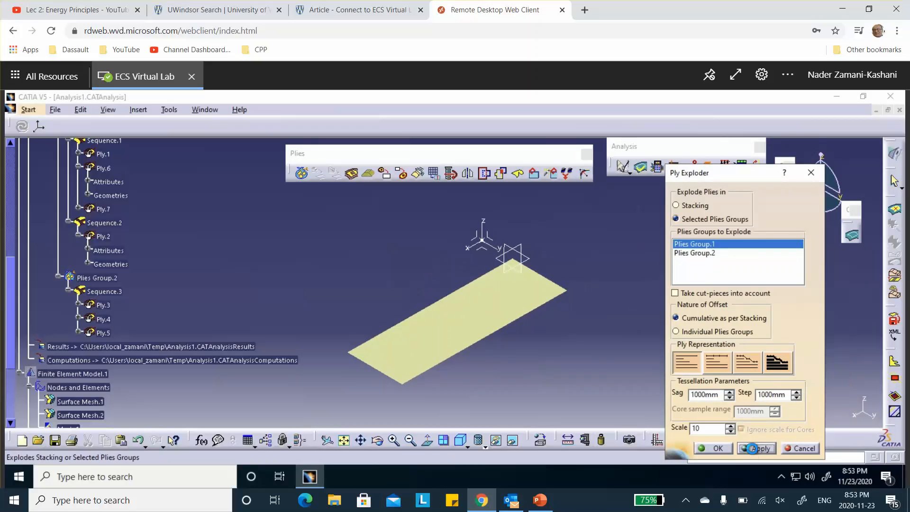
{"action": "left_click", "coordinate": [758, 449]}
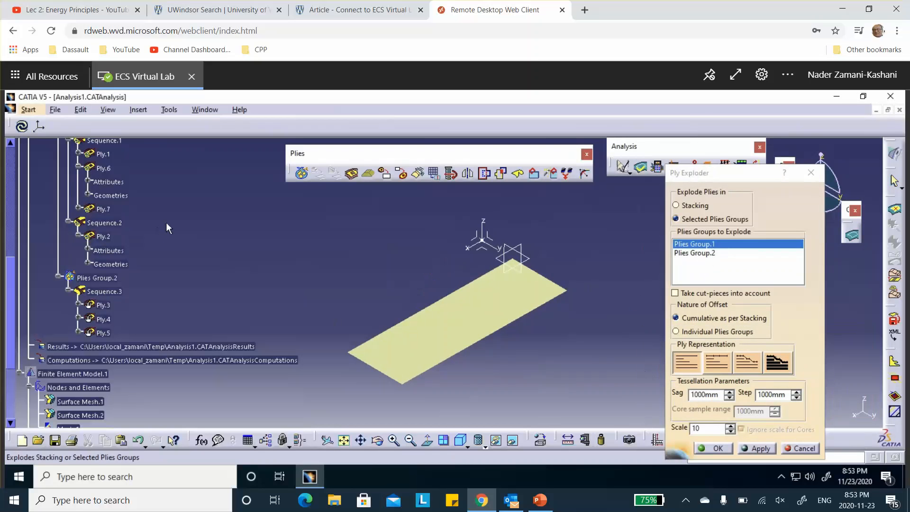
Show the hidden Stacking(Engineering) feature so that the exploded plies are displayed.
{"action": "scroll", "coordinate": [178, 224], "scroll_direction": "up", "scroll_amount": 5}
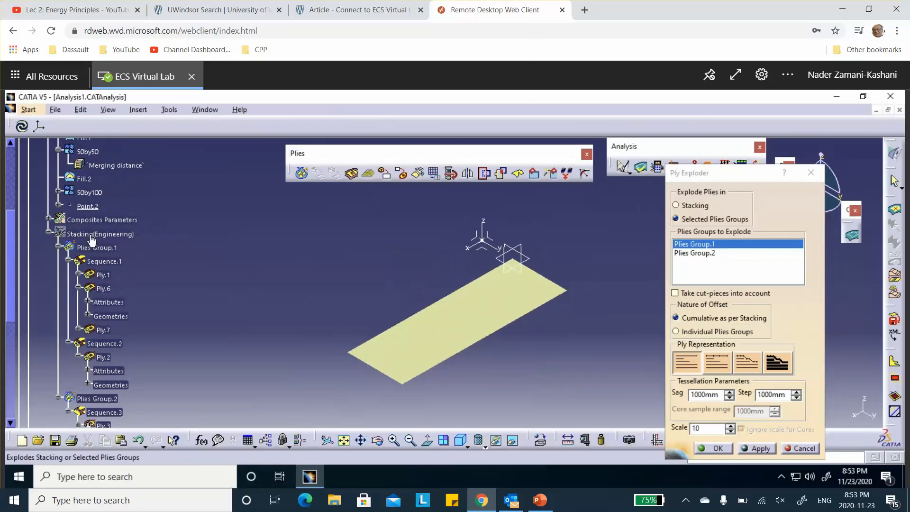
{"action": "right_click", "coordinate": [112, 235]}
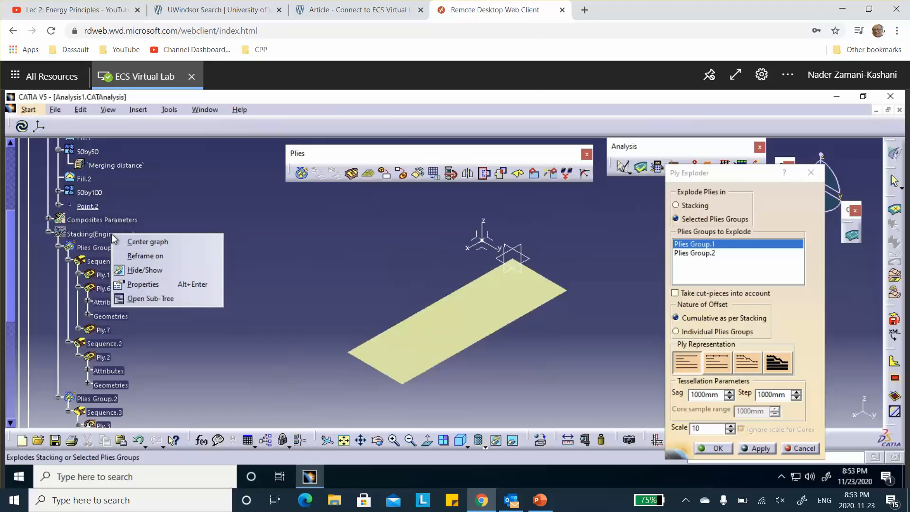
{"action": "left_click", "coordinate": [137, 271]}
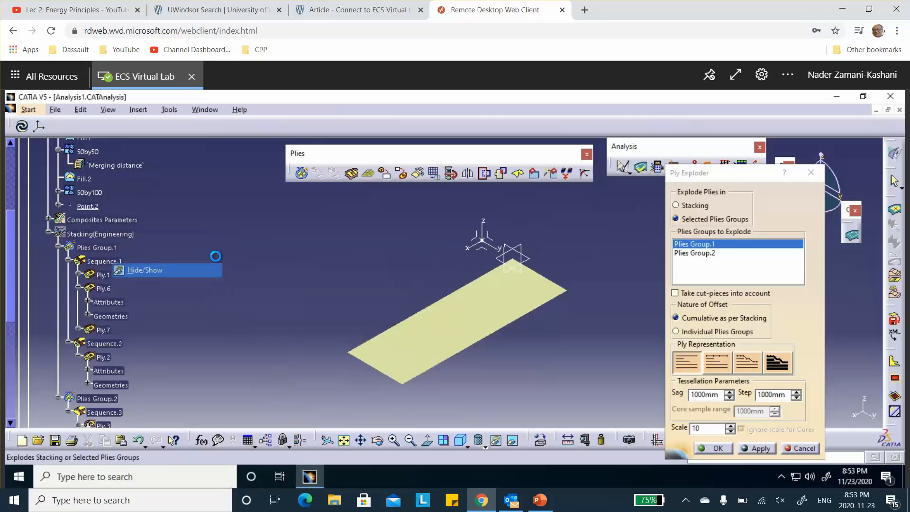
Set the Ply Exploder scale to 50 and apply it to Plies Group.1.
{"action": "double_click", "coordinate": [700, 428]}
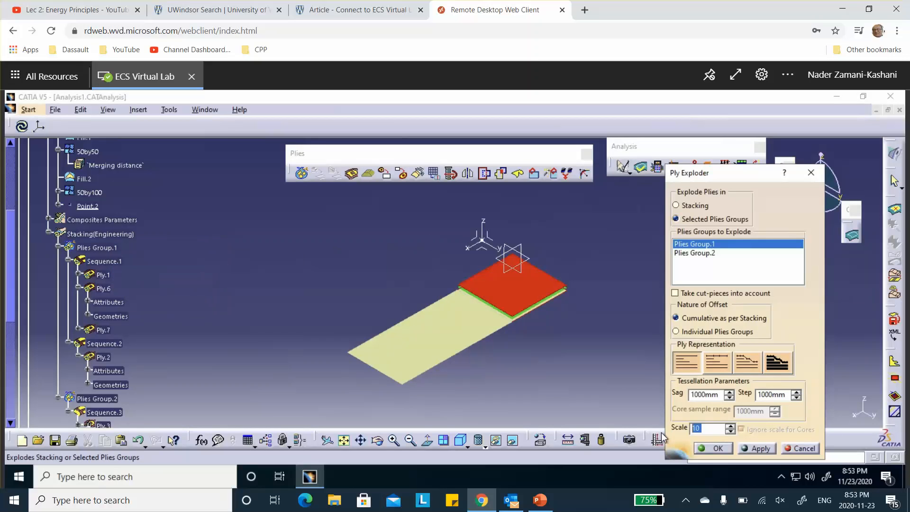
{"action": "left_click", "coordinate": [757, 448]}
{"action": "middle_click_drag", "start_coordinate": [511, 340], "coordinate": [552, 348]}
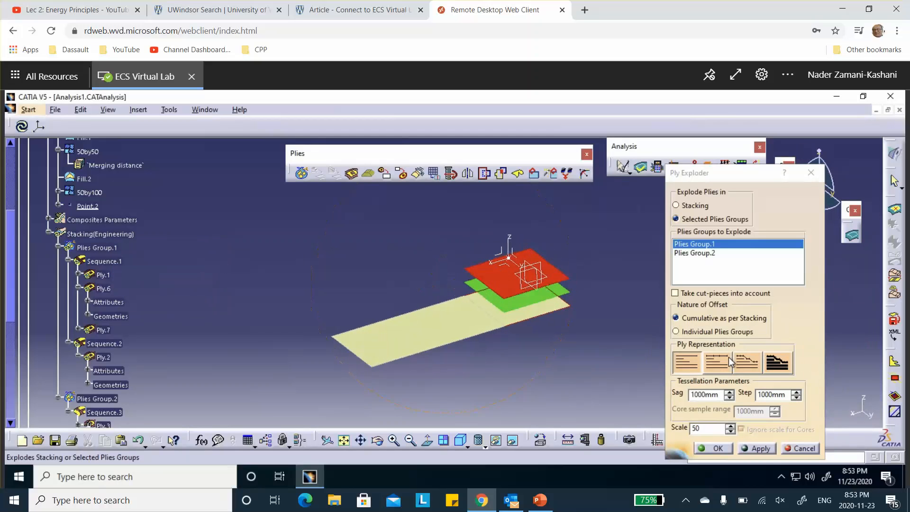
Explode the plies of the whole Stacking instead of only the selected plies group.
{"action": "left_click", "coordinate": [707, 246]}
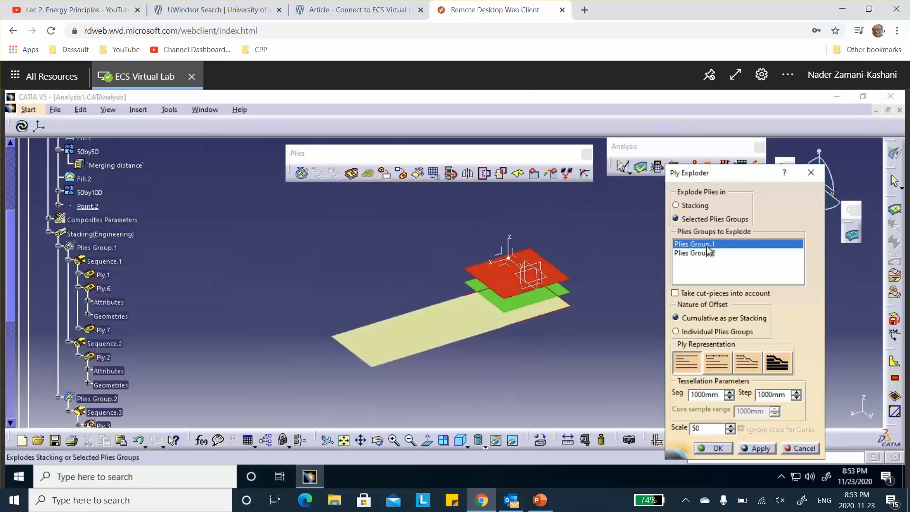
{"action": "left_click", "coordinate": [109, 249]}
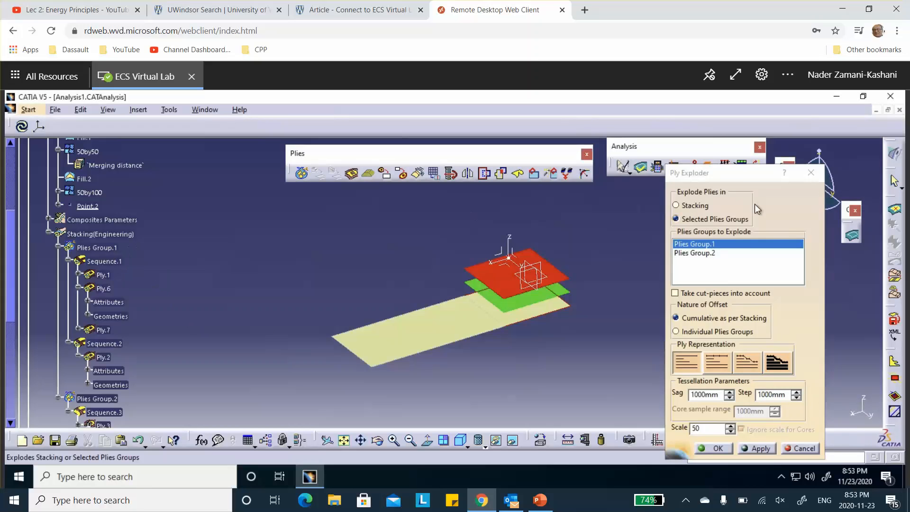
{"action": "left_click", "coordinate": [681, 206]}
{"action": "left_click", "coordinate": [761, 449]}
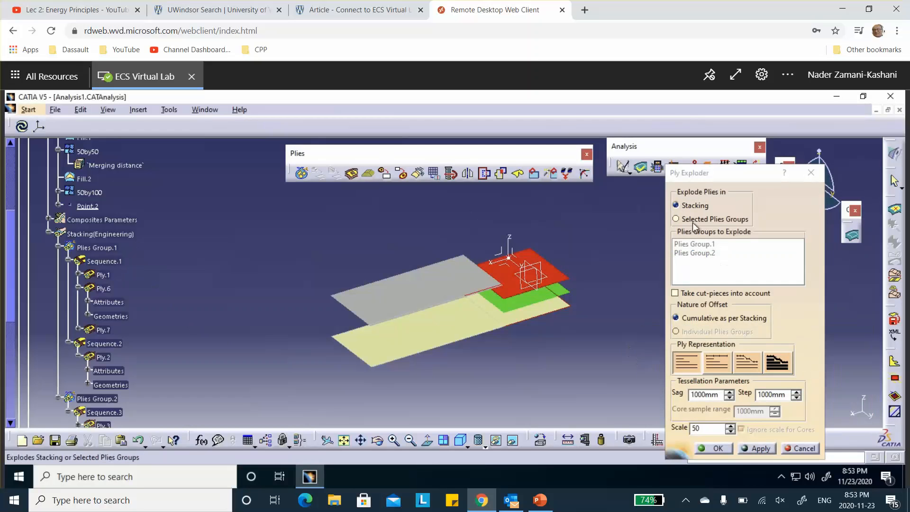
Switch the explosion back to Selected Plies Groups and apply it to Plies Group.1 only.
{"action": "left_click", "coordinate": [676, 219]}
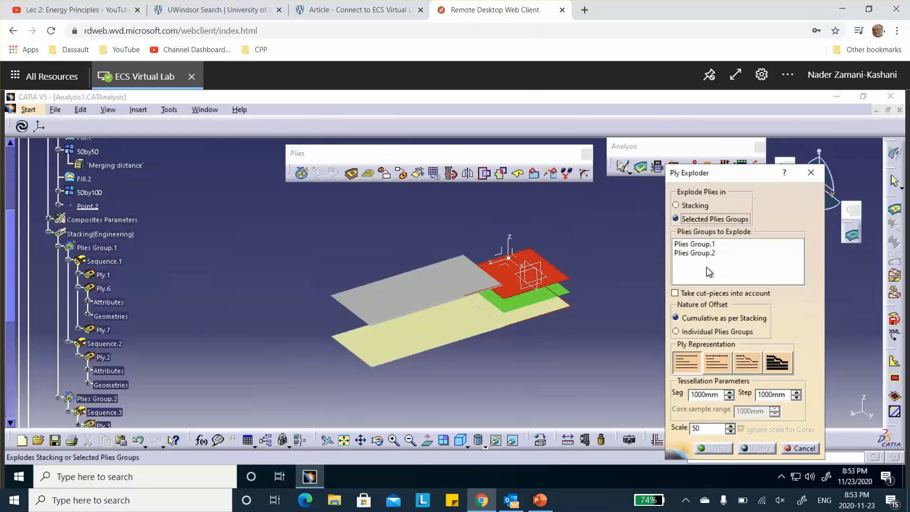
{"action": "left_click", "coordinate": [701, 253]}
{"action": "left_click", "coordinate": [700, 245]}
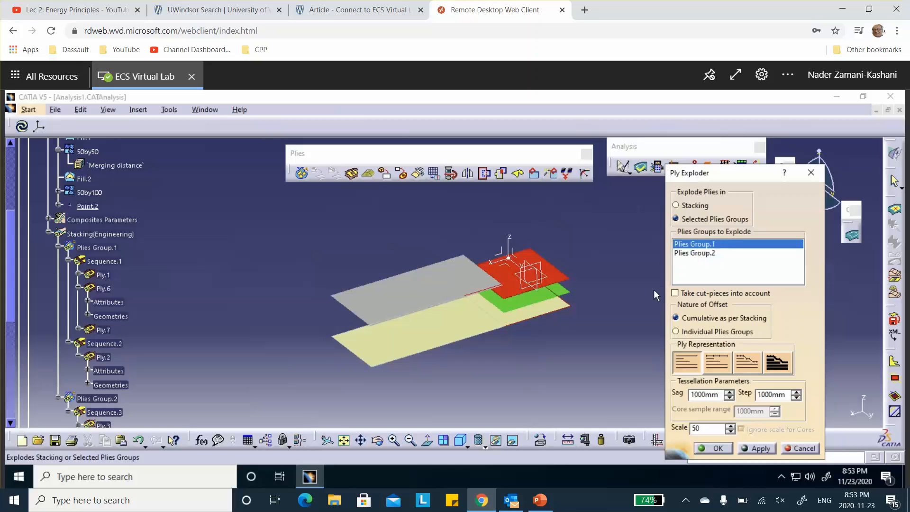
{"action": "left_click", "coordinate": [754, 448]}
{"action": "middle_click_drag", "start_coordinate": [608, 332], "coordinate": [481, 266], "text": "ctrl"}
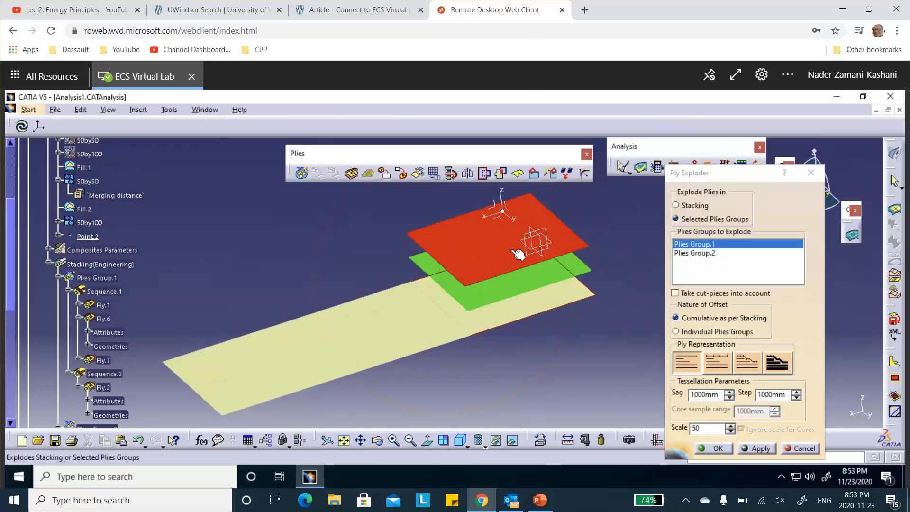
Apply the third ply representation, with thin stepped lines, to Plies Group.1 using the cumulative offset.
{"action": "left_click", "coordinate": [677, 318]}
{"action": "left_click", "coordinate": [746, 363]}
{"action": "left_click", "coordinate": [758, 449]}
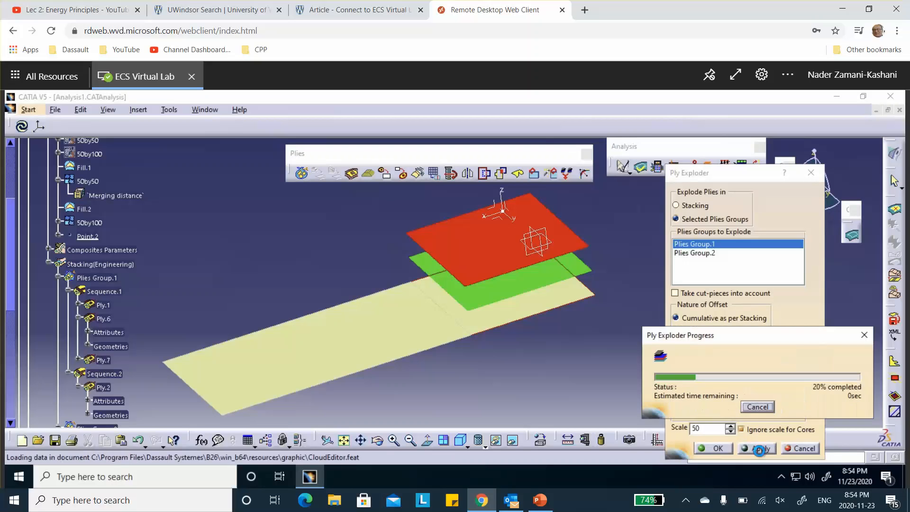
{"action": "middle_click_drag", "start_coordinate": [584, 325], "coordinate": [527, 315]}
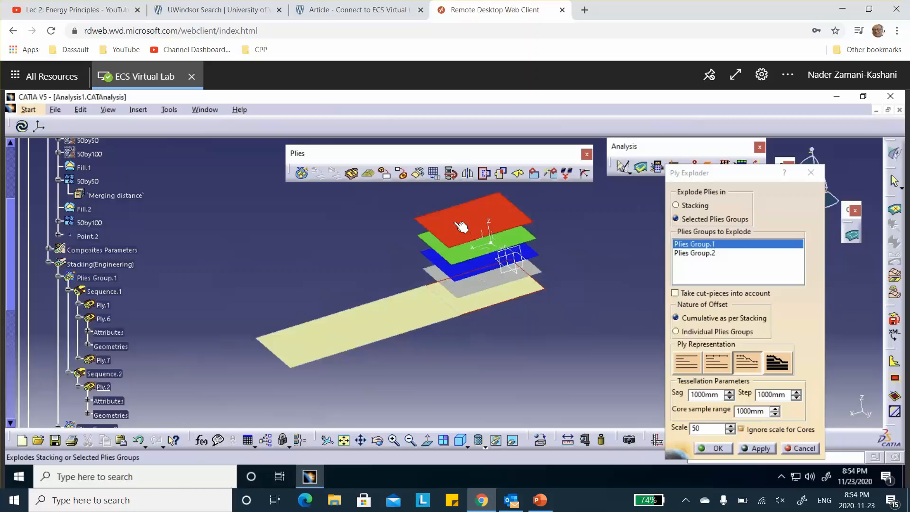
Check the layup slide in PowerPoint, then return to CATIA and accept the exploded view of Plies Group.1.
{"action": "left_click", "coordinate": [540, 499]}
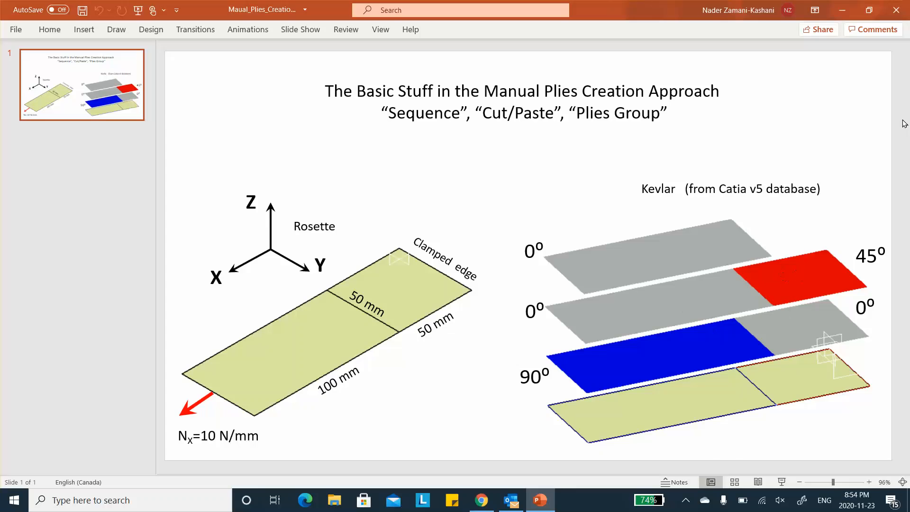
{"action": "left_click", "coordinate": [842, 9]}
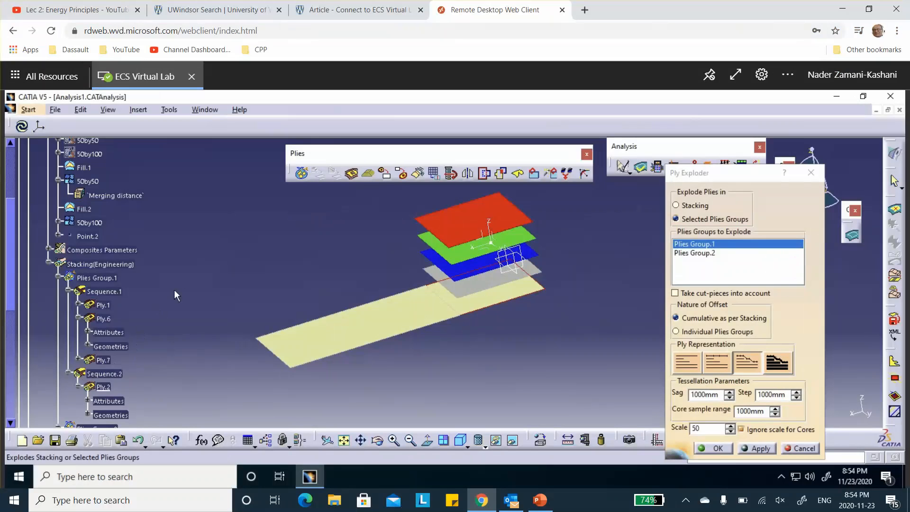
{"action": "scroll", "coordinate": [178, 287], "scroll_direction": "down", "scroll_amount": 2}
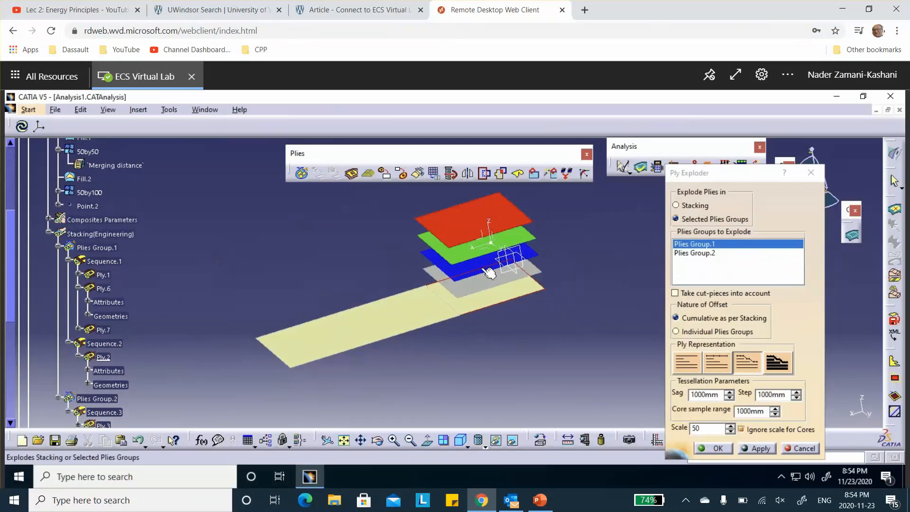
{"action": "left_click", "coordinate": [718, 448]}
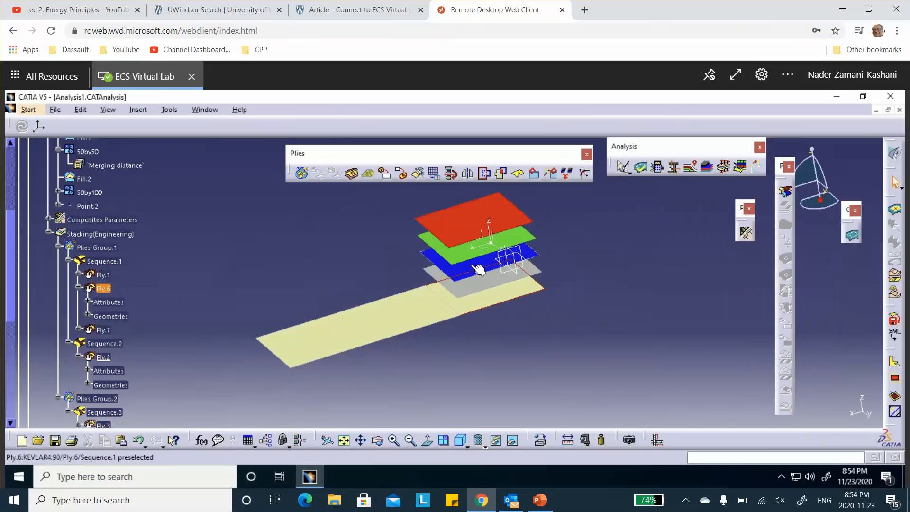
Change the direction of Ply.6 in Sequence.1 to 45.
{"action": "double_click", "coordinate": [478, 269]}
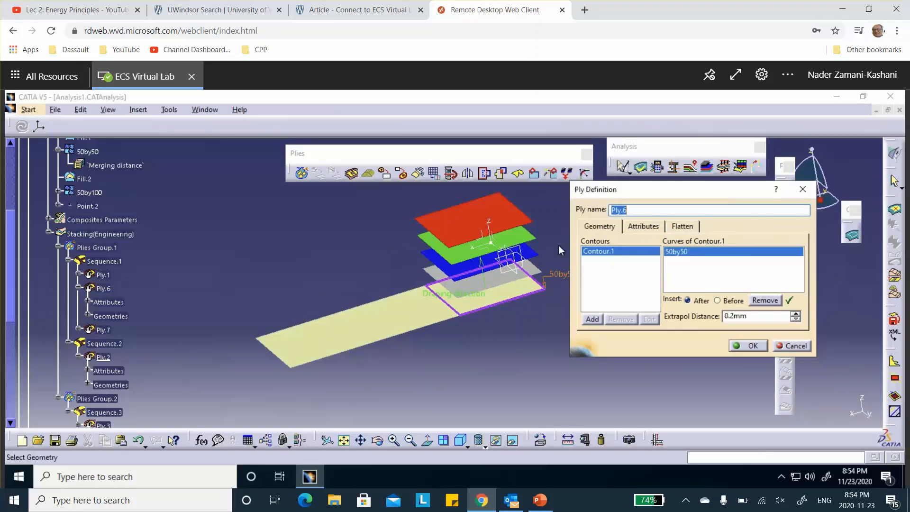
{"action": "left_click", "coordinate": [647, 226]}
{"action": "left_click", "coordinate": [641, 260]}
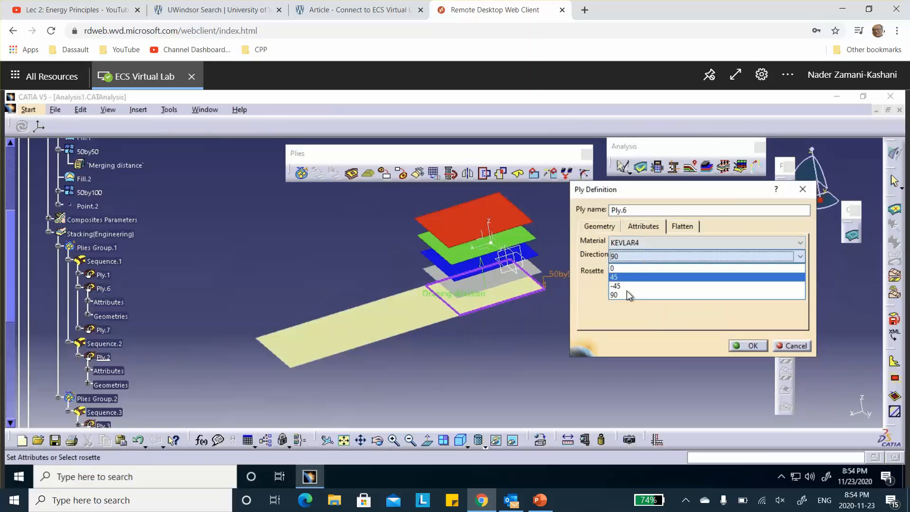
{"action": "left_click", "coordinate": [630, 277]}
{"action": "left_click", "coordinate": [744, 346]}
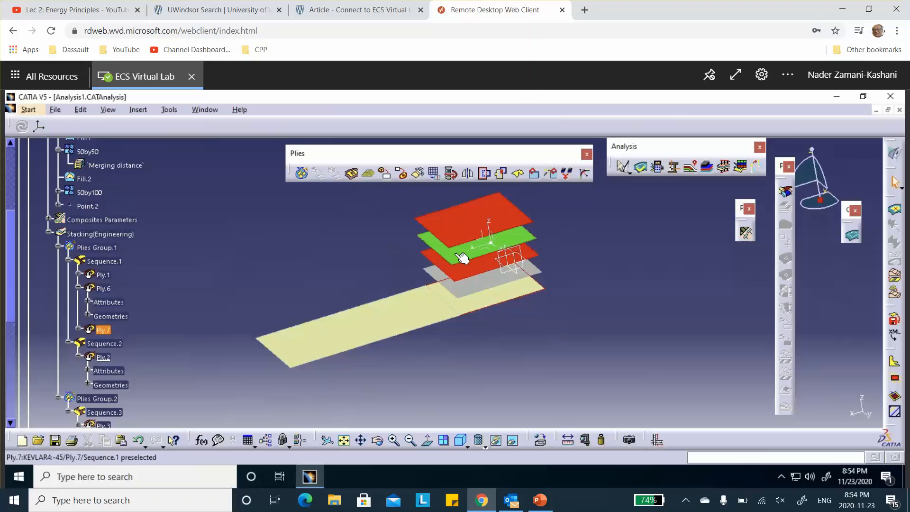
Change the direction of Ply.2 in Sequence.2 to 90.
{"action": "double_click", "coordinate": [458, 228]}
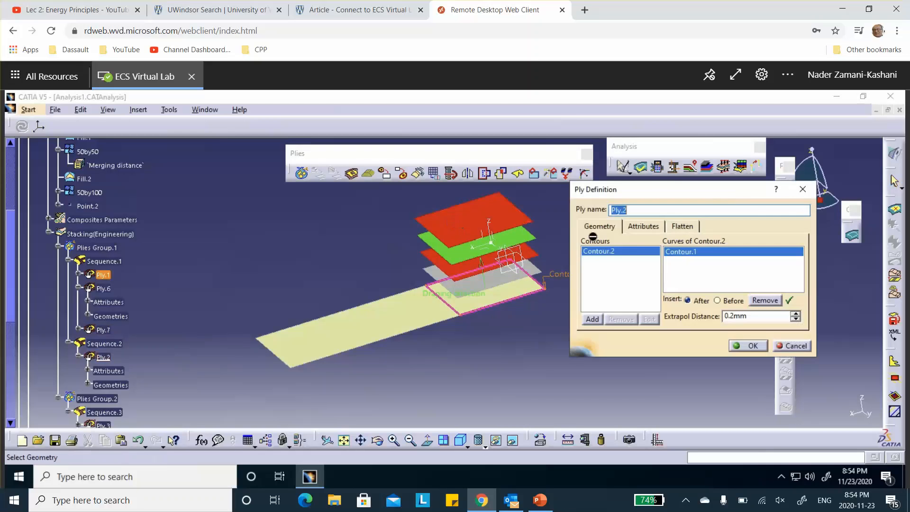
{"action": "left_click", "coordinate": [643, 227]}
{"action": "left_click", "coordinate": [635, 256]}
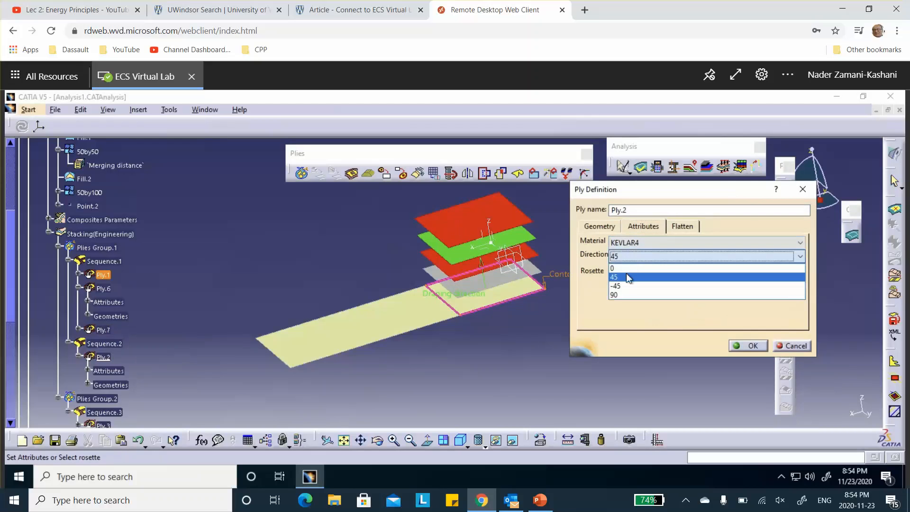
{"action": "left_click", "coordinate": [617, 296]}
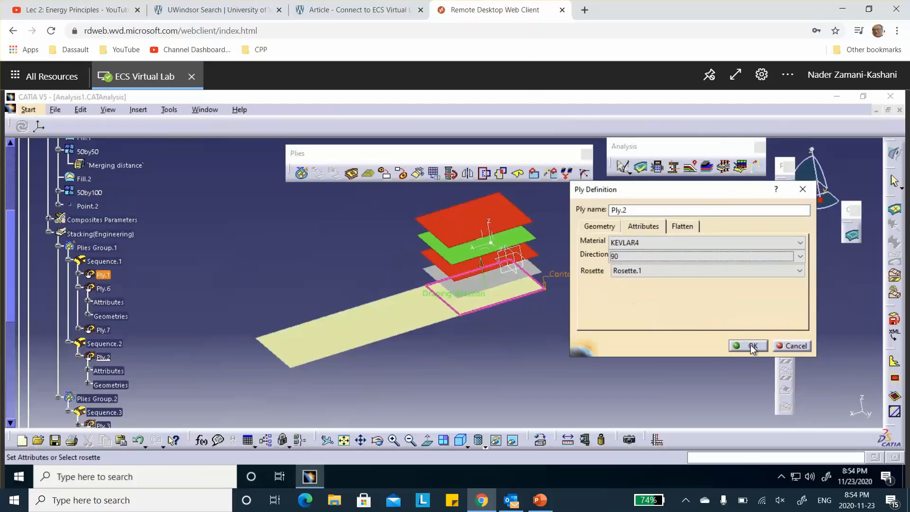
{"action": "left_click", "coordinate": [752, 347]}
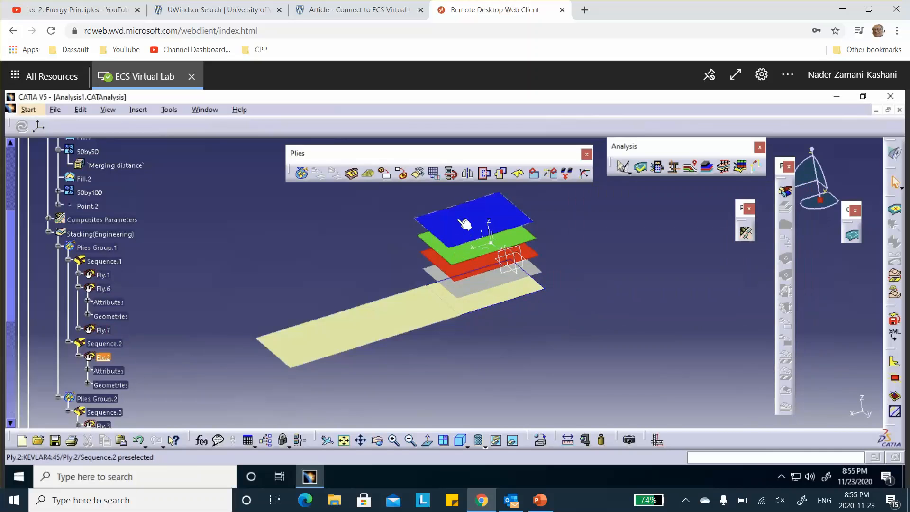
Explode Plies Group.2 using the cumulative offset and the thin stepped-line representation, and accept the exploded view.
{"action": "scroll", "coordinate": [184, 297], "scroll_direction": "down", "scroll_amount": 2}
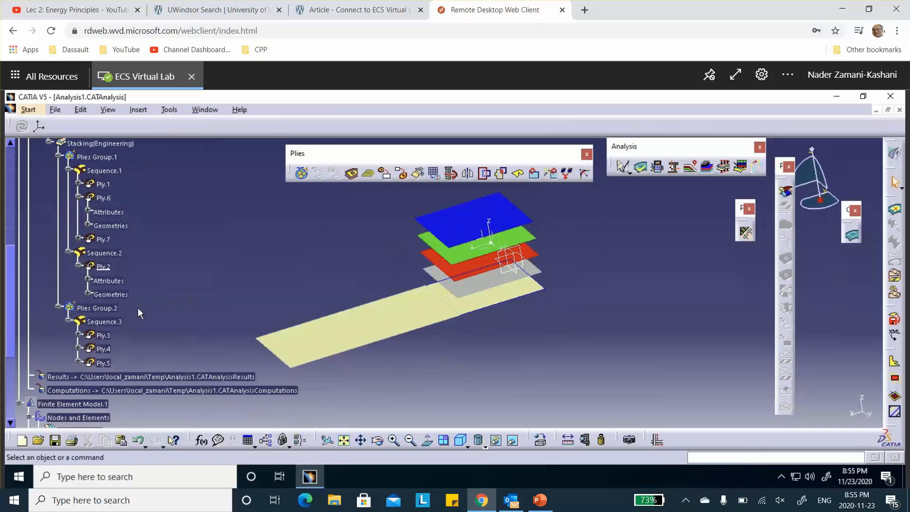
{"action": "scroll", "coordinate": [139, 306], "scroll_direction": "down", "scroll_amount": 1}
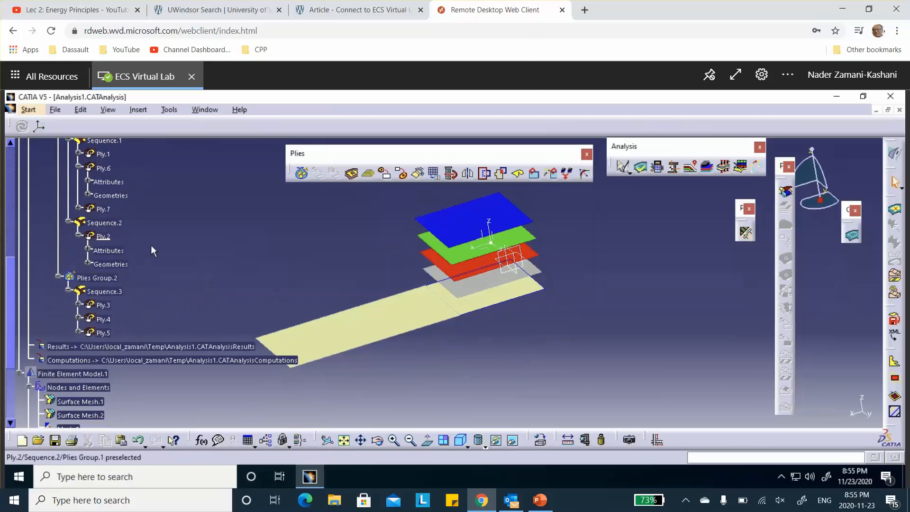
{"action": "scroll", "coordinate": [151, 245], "scroll_direction": "up", "scroll_amount": 2}
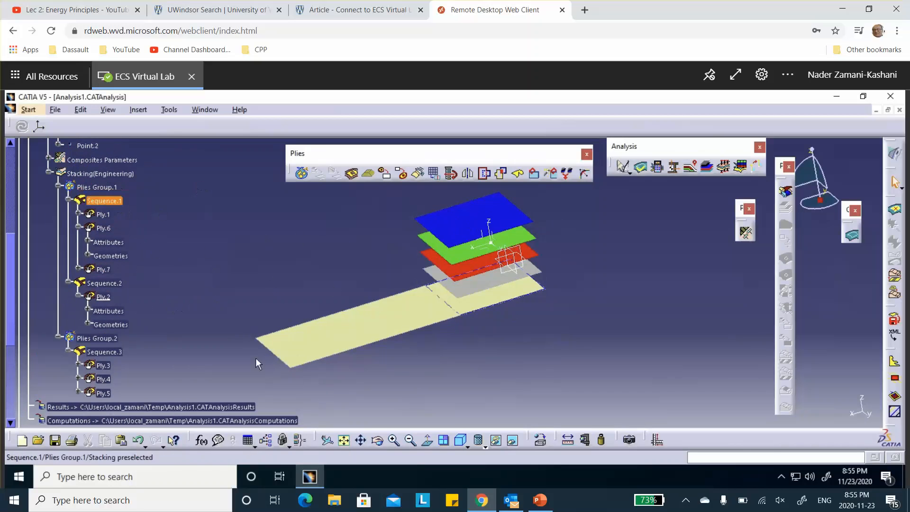
{"action": "left_click", "coordinate": [705, 170]}
{"action": "left_click", "coordinate": [696, 243]}
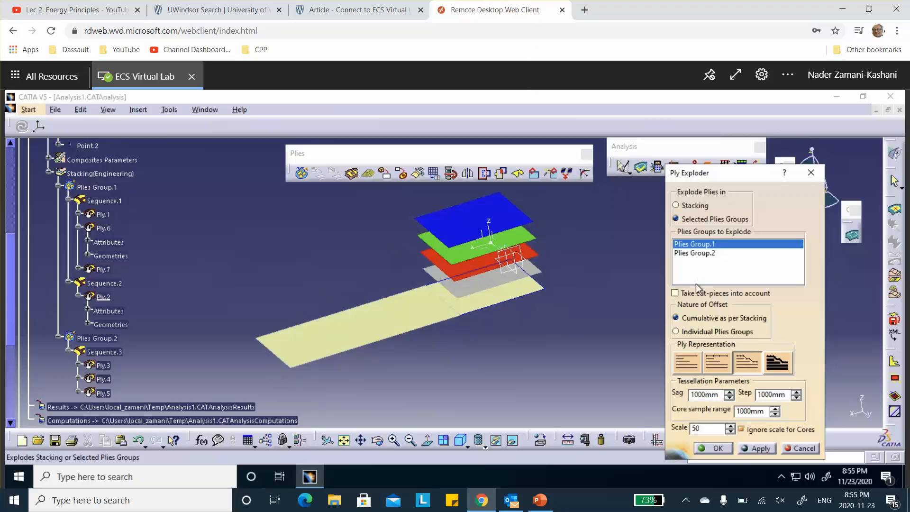
{"action": "left_click", "coordinate": [696, 254]}
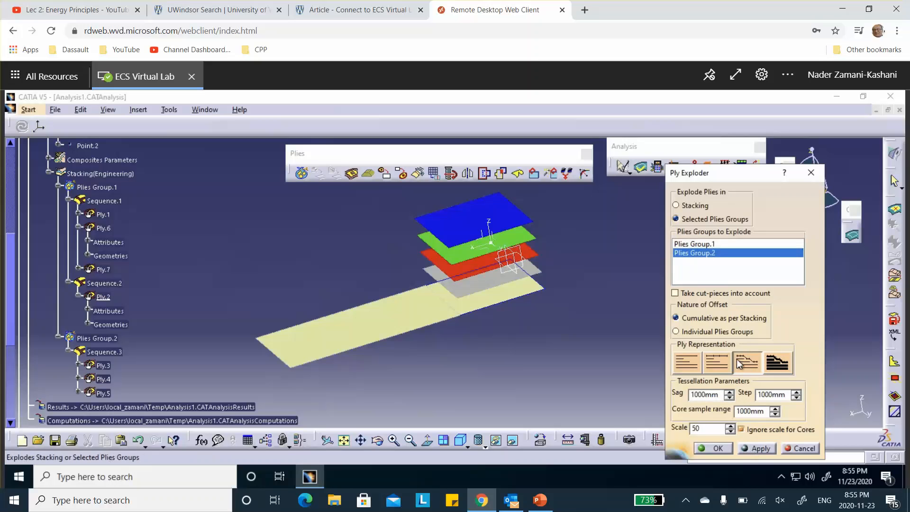
{"action": "left_click", "coordinate": [758, 448]}
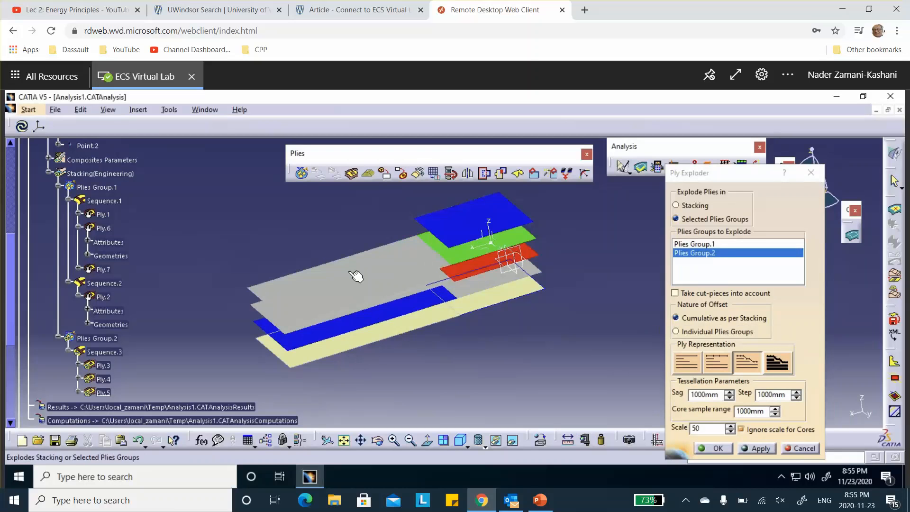
{"action": "scroll", "coordinate": [198, 297], "scroll_direction": "down", "scroll_amount": 2}
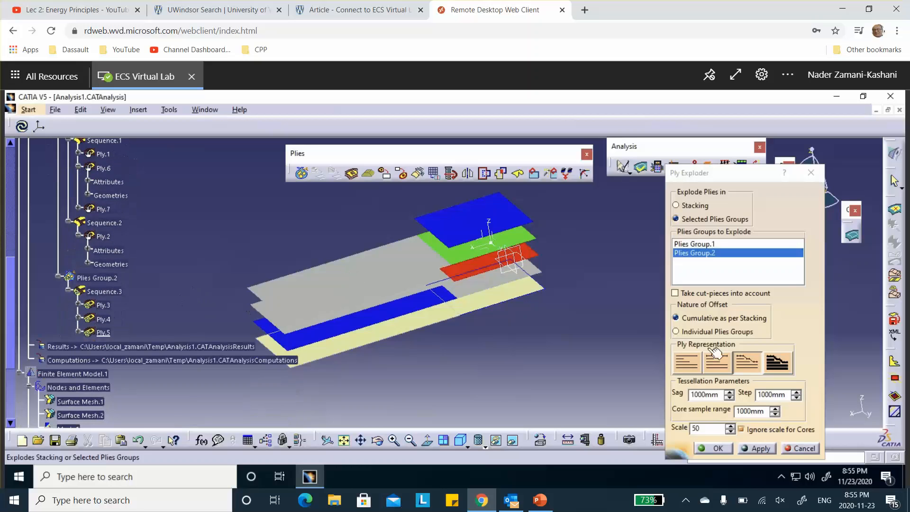
{"action": "left_click", "coordinate": [718, 448]}
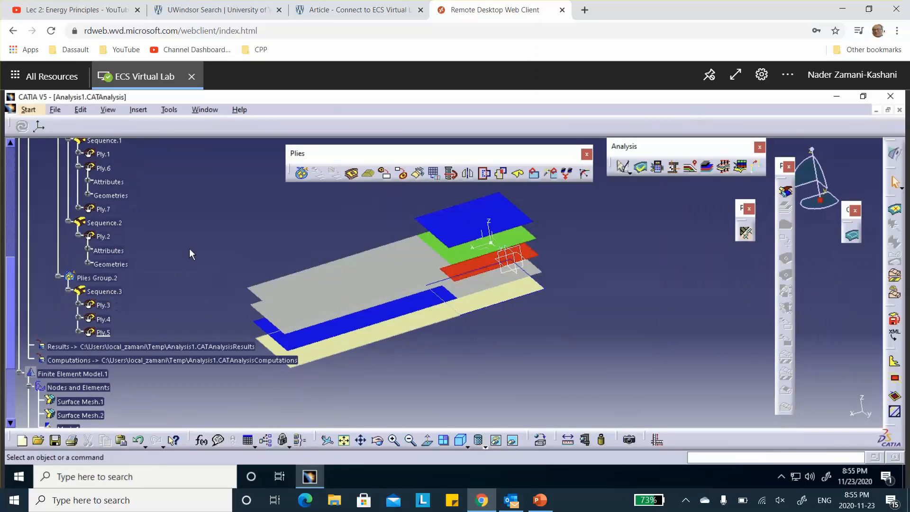
Copy Ply.3 of Plies Group.2 and paste it twice into Sequence.3.
{"action": "scroll", "coordinate": [190, 242], "scroll_direction": "down", "scroll_amount": 1}
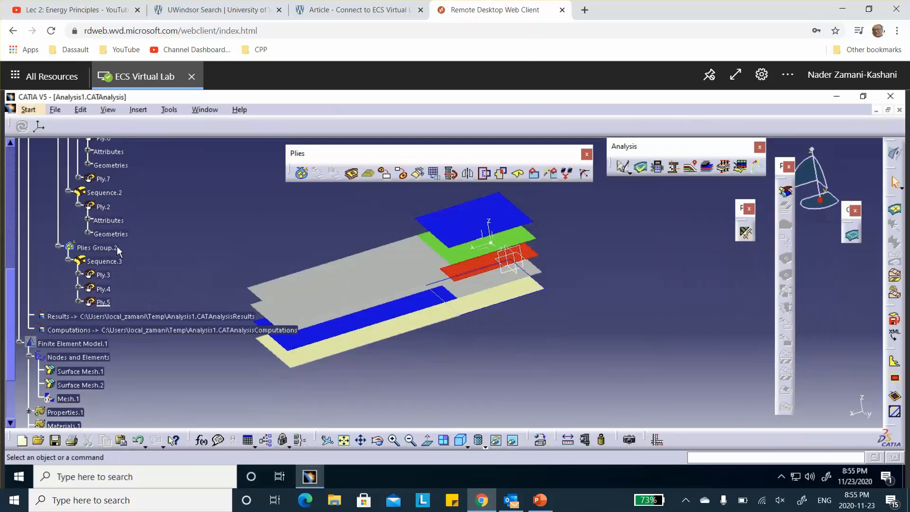
{"action": "right_click", "coordinate": [106, 275]}
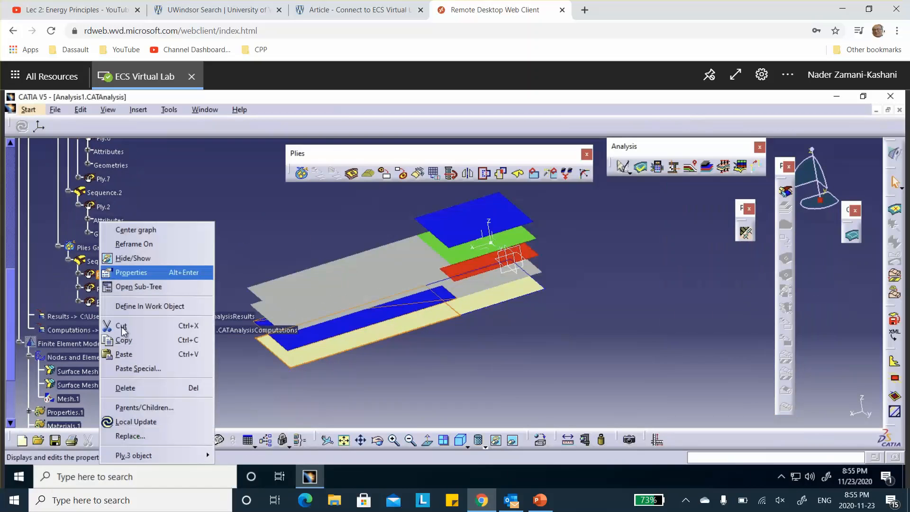
{"action": "left_click", "coordinate": [140, 340]}
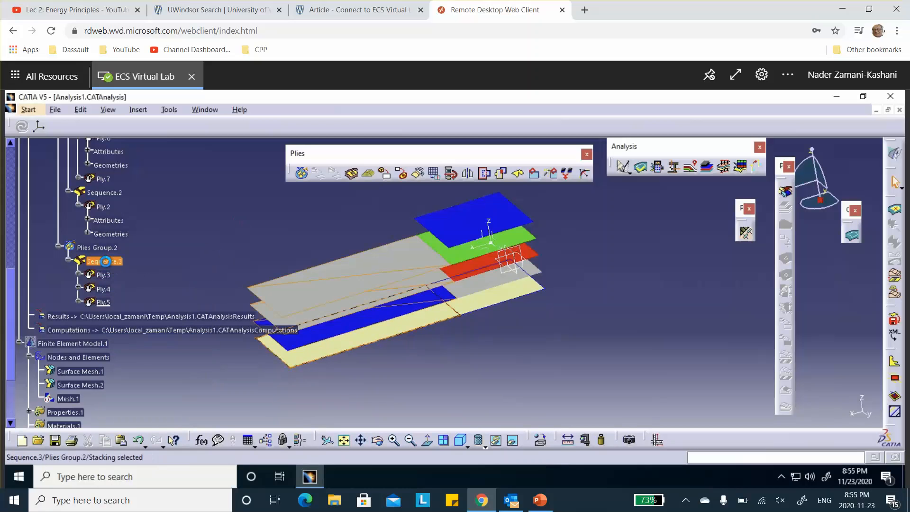
{"action": "right_click", "coordinate": [102, 261]}
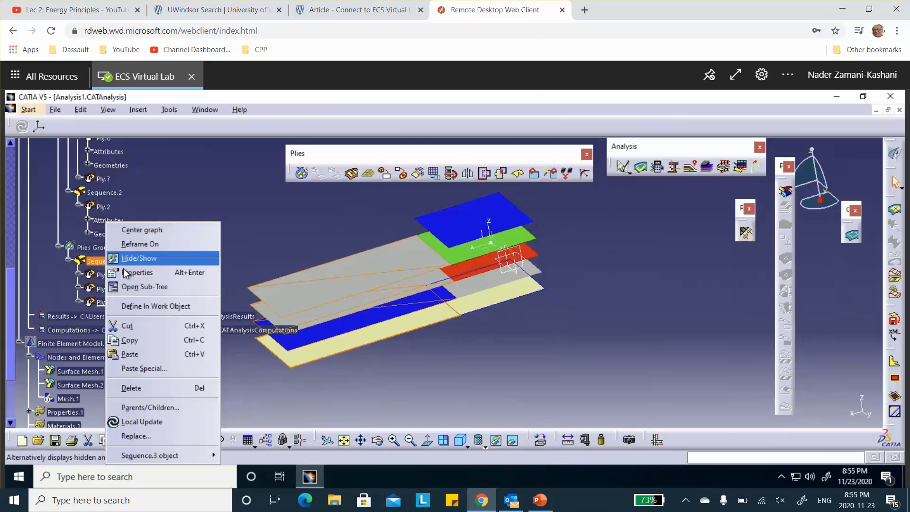
{"action": "left_click", "coordinate": [129, 354]}
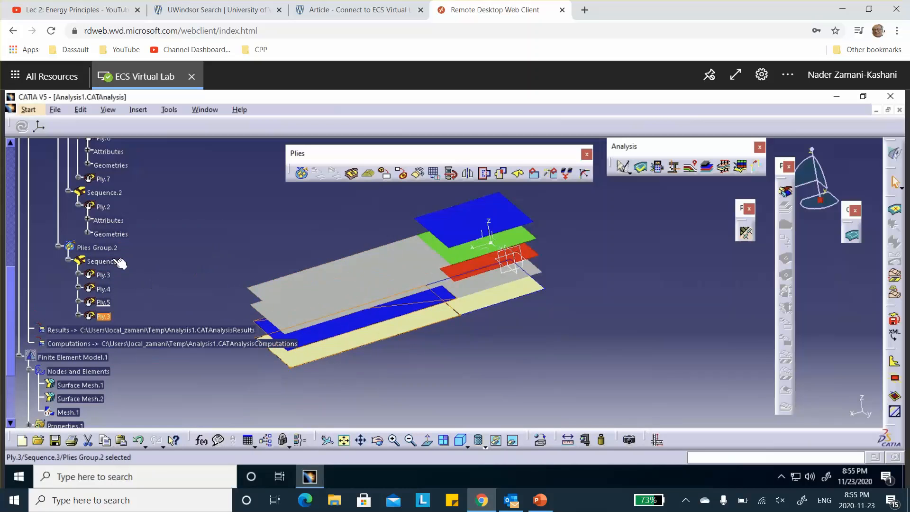
{"action": "left_click", "coordinate": [175, 284]}
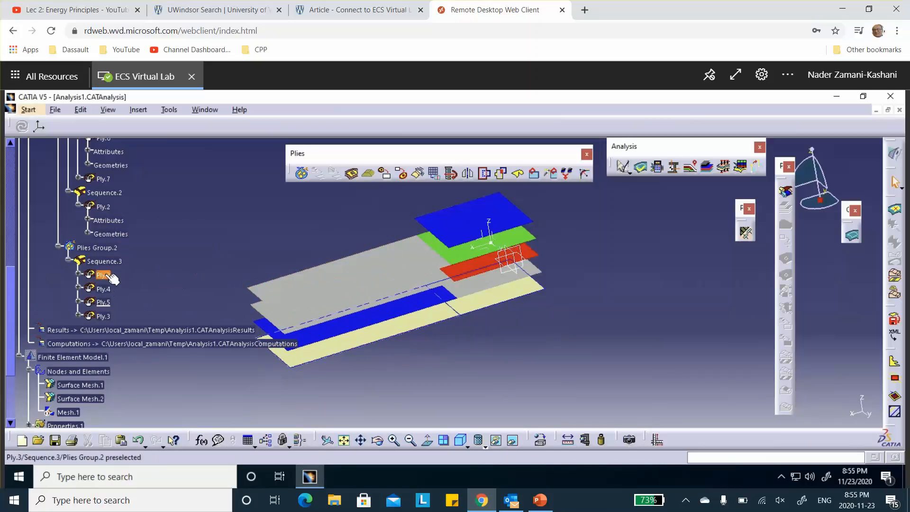
{"action": "right_click", "coordinate": [111, 276]}
{"action": "left_click", "coordinate": [112, 269]}
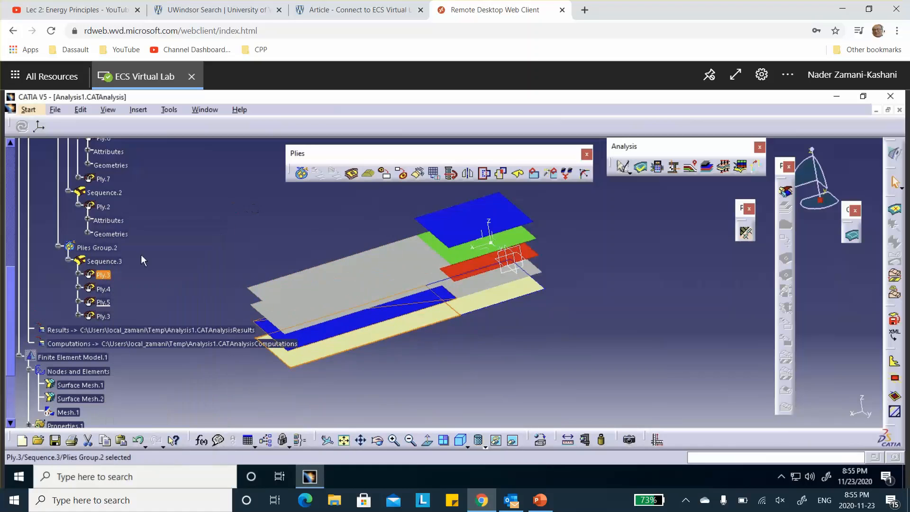
{"action": "right_click", "coordinate": [112, 261]}
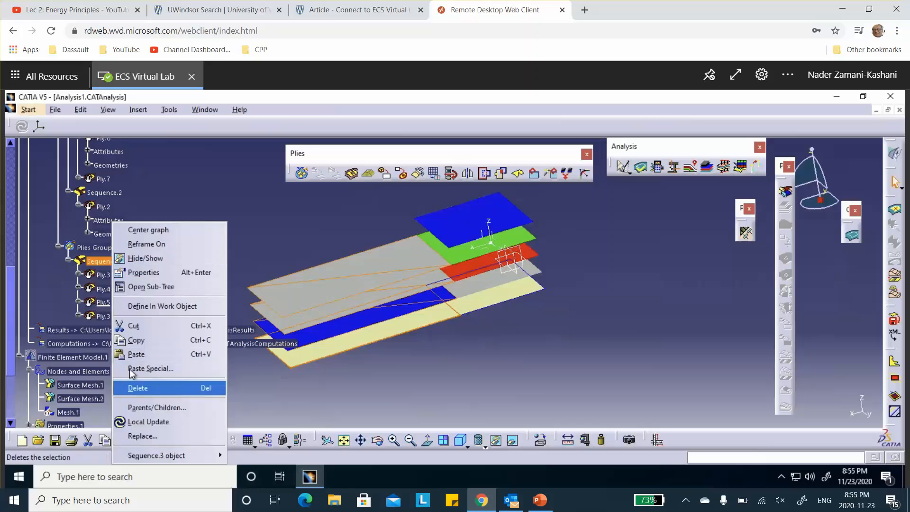
{"action": "left_click", "coordinate": [136, 354]}
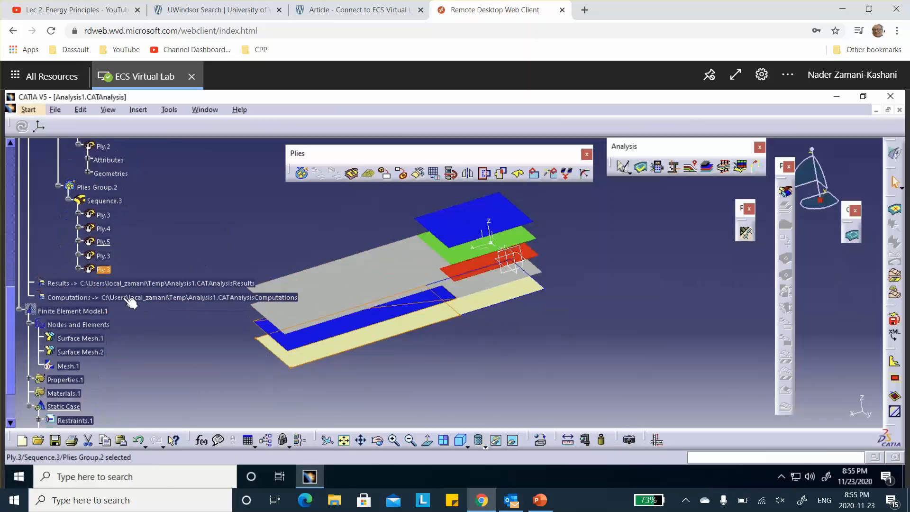
Rename the first pasted copy of Ply.3 in Sequence.3 as Ply.14 and set its direction to 45.
{"action": "double_click", "coordinate": [103, 255]}
{"action": "scroll", "coordinate": [186, 226], "scroll_direction": "up", "scroll_amount": 2}
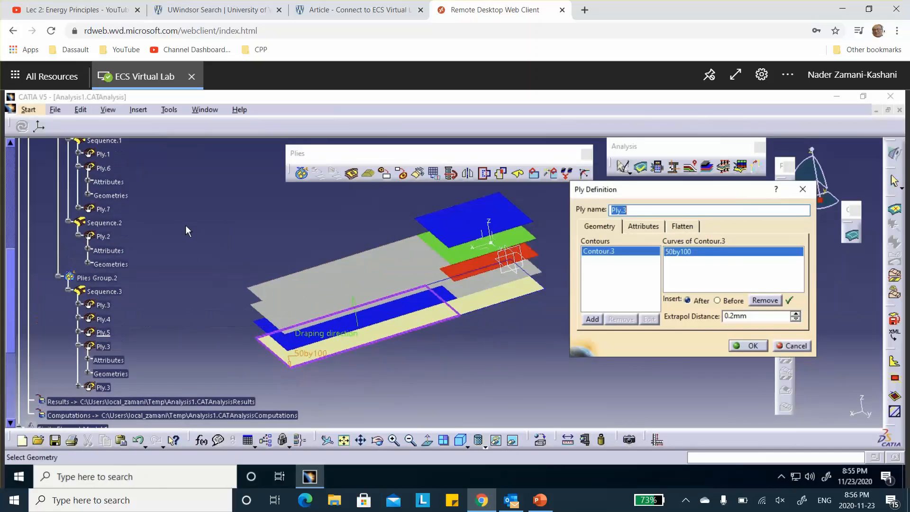
{"action": "scroll", "coordinate": [186, 226], "scroll_direction": "down", "scroll_amount": 1}
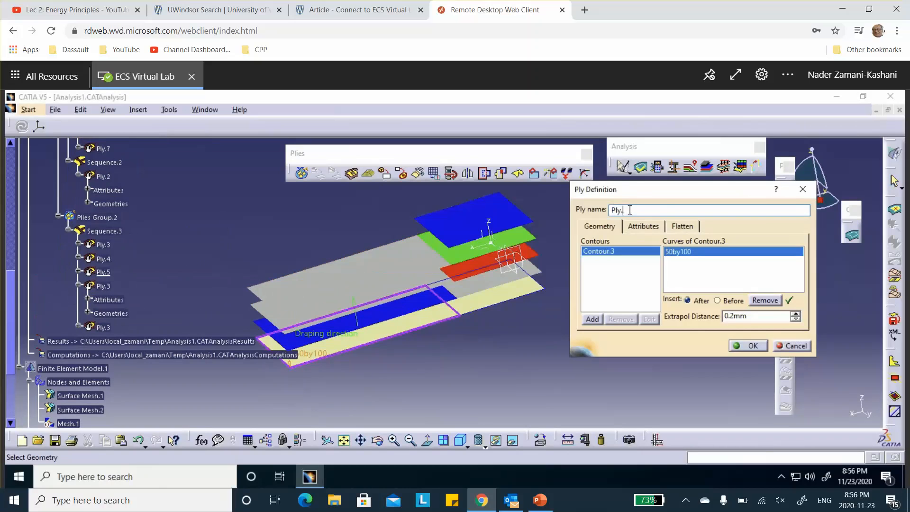
{"action": "left_click", "coordinate": [647, 227]}
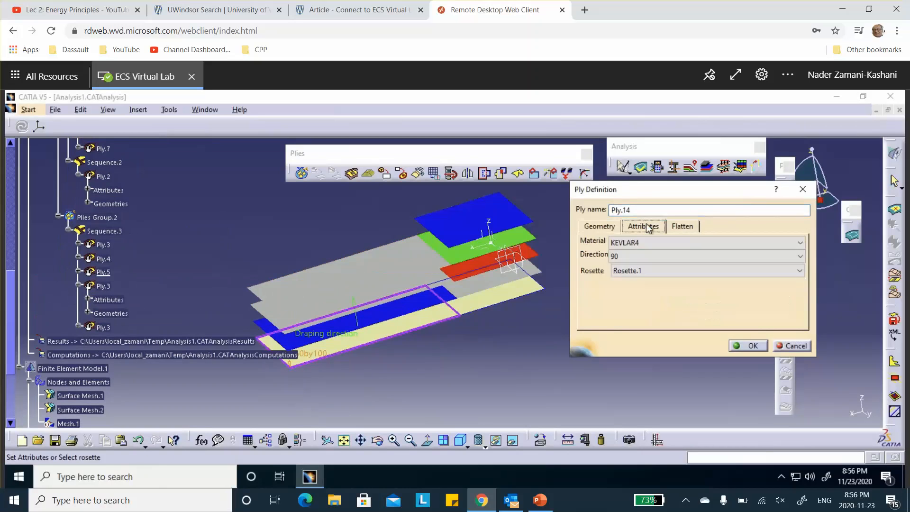
{"action": "left_click", "coordinate": [632, 261]}
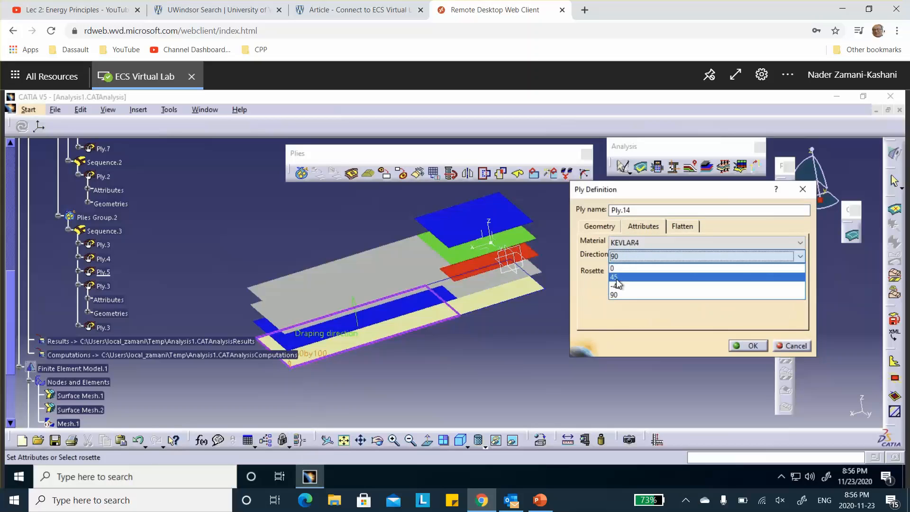
{"action": "left_click", "coordinate": [620, 276]}
{"action": "left_click", "coordinate": [754, 347]}
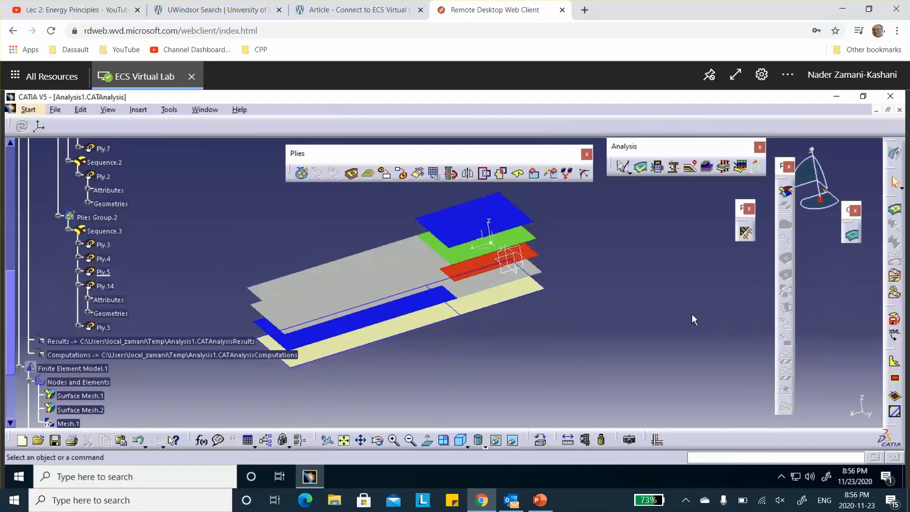
Rename the second pasted copy of Ply.3 in Sequence.3 as Ply.15 and set its direction to -45.
{"action": "double_click", "coordinate": [106, 327]}
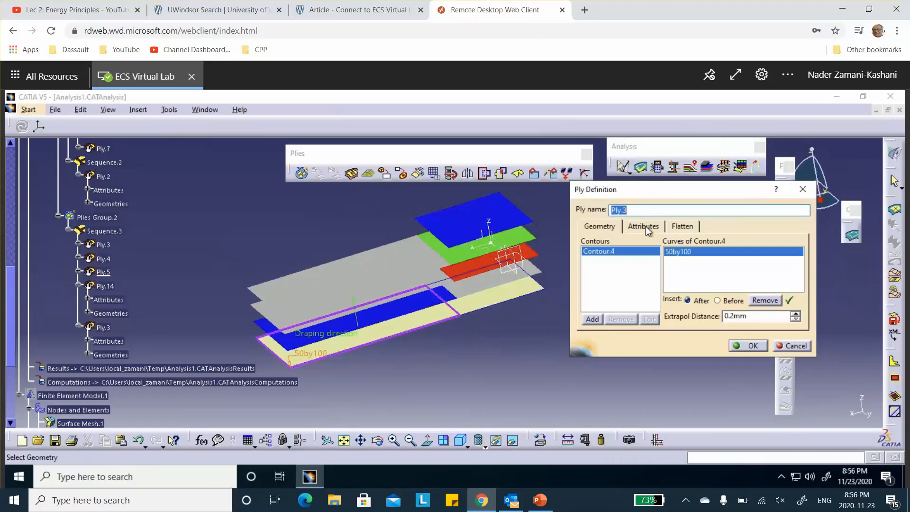
{"action": "left_click", "coordinate": [643, 226]}
{"action": "left_click", "coordinate": [634, 209]}
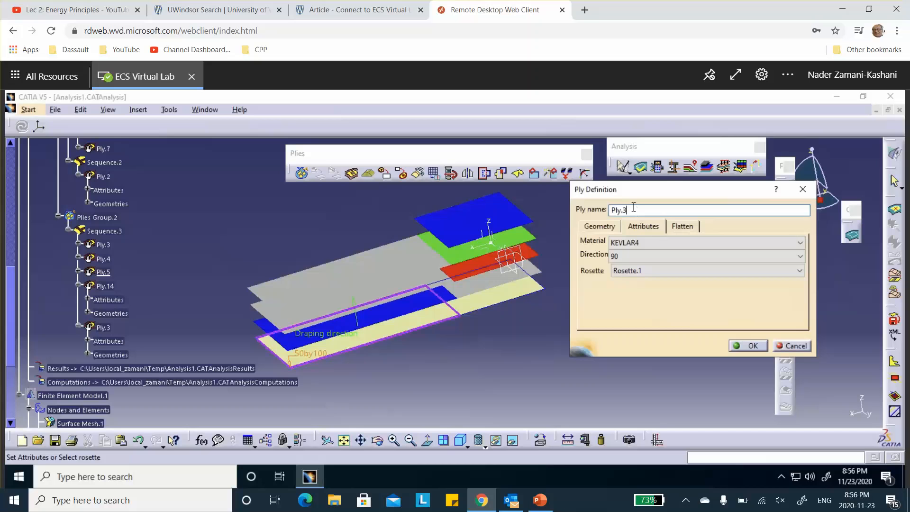
{"action": "left_click", "coordinate": [645, 256]}
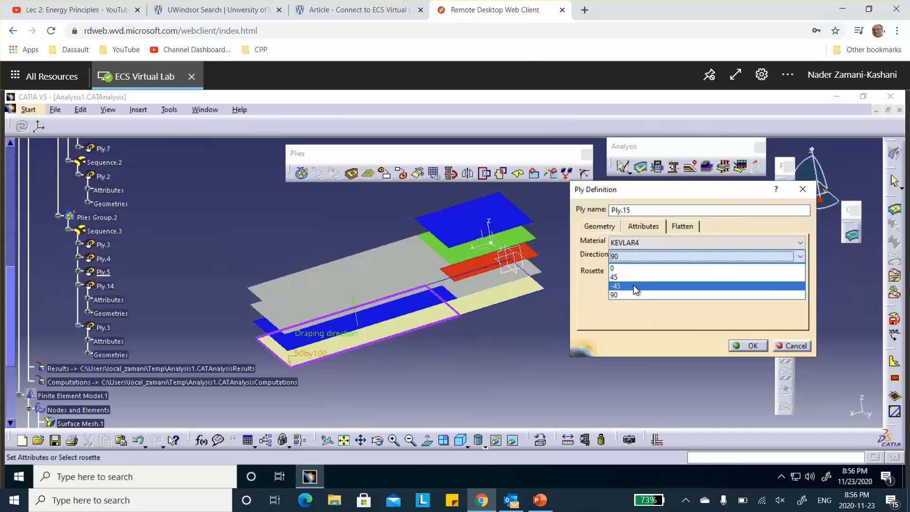
{"action": "left_click", "coordinate": [635, 286]}
{"action": "left_click", "coordinate": [753, 346]}
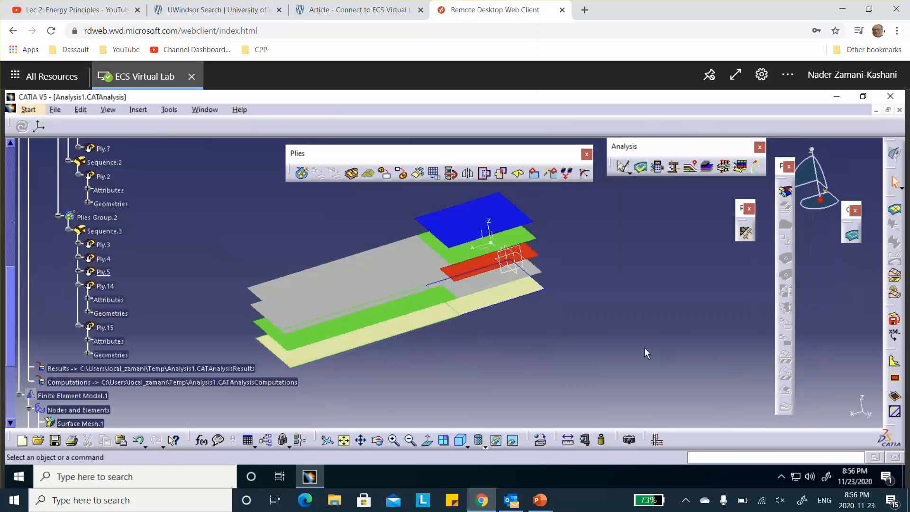
Delete the exploded surfaces of the whole Stacking (Engineering).
{"action": "scroll", "coordinate": [222, 240], "scroll_direction": "down", "scroll_amount": 2}
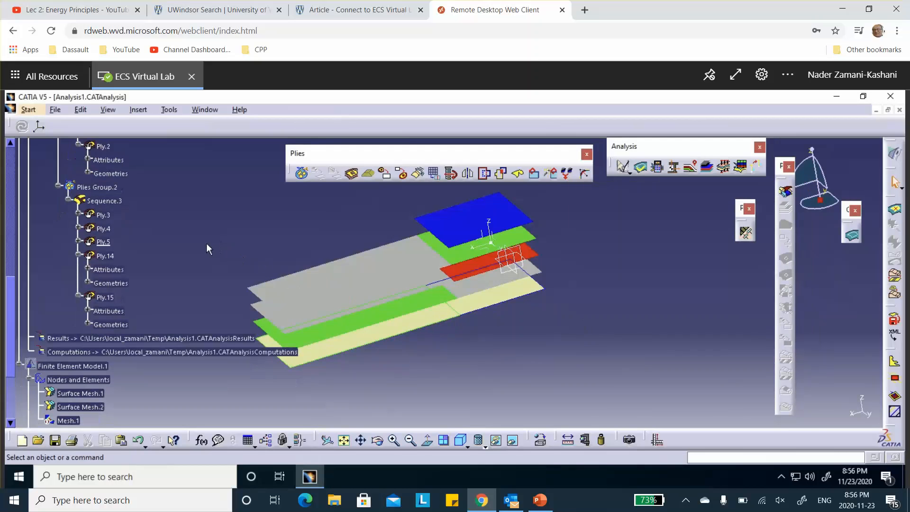
{"action": "scroll", "coordinate": [144, 255], "scroll_direction": "up", "scroll_amount": 5}
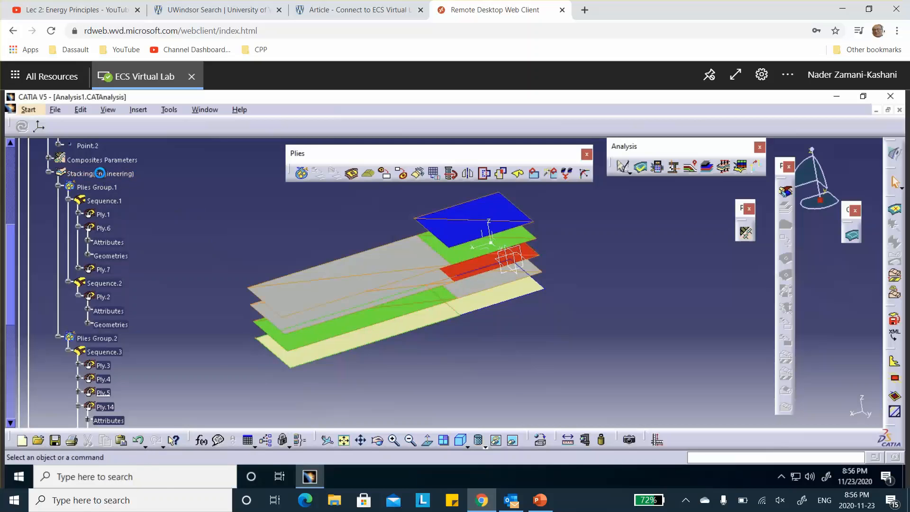
{"action": "right_click", "coordinate": [107, 177]}
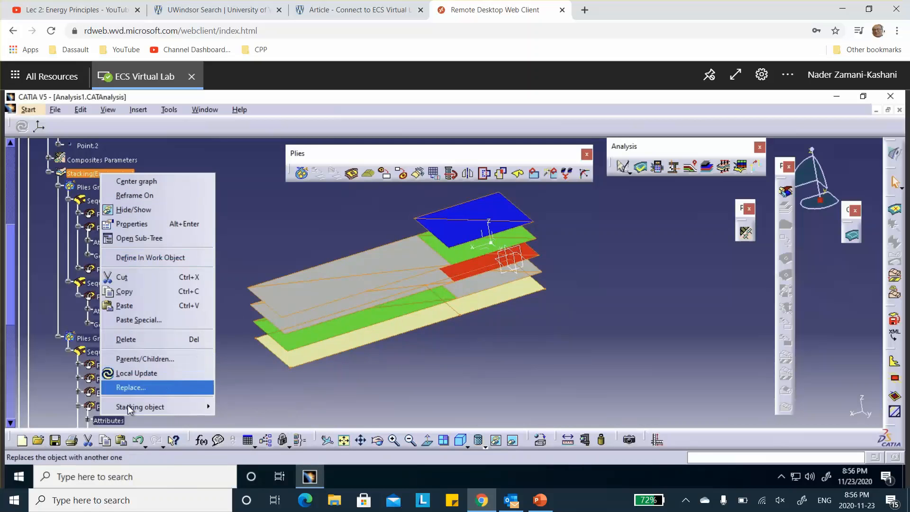
{"action": "mouse_move", "coordinate": [129, 407]}
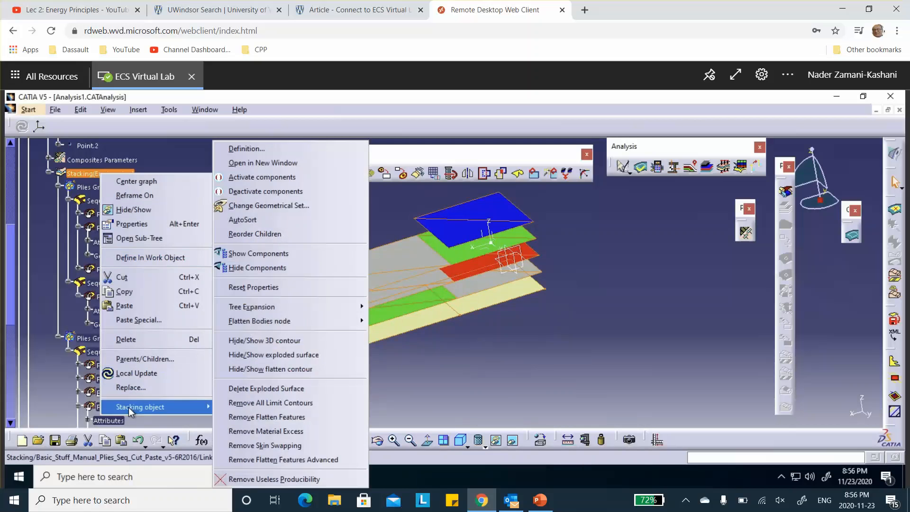
{"action": "left_click", "coordinate": [254, 389]}
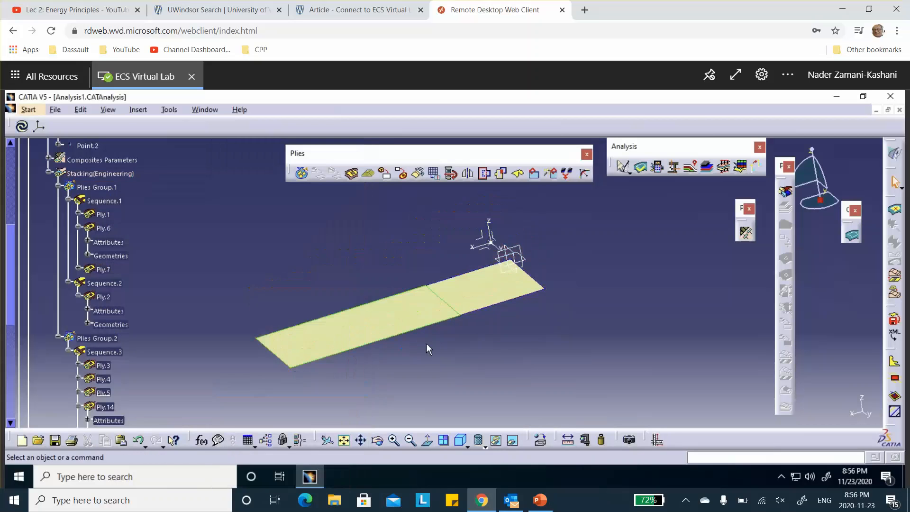
Explode Plies Group.1 using the cumulative offset and thin stepped-line representation, and select Plies Group.2 as the group to explode.
{"action": "left_click", "coordinate": [706, 168]}
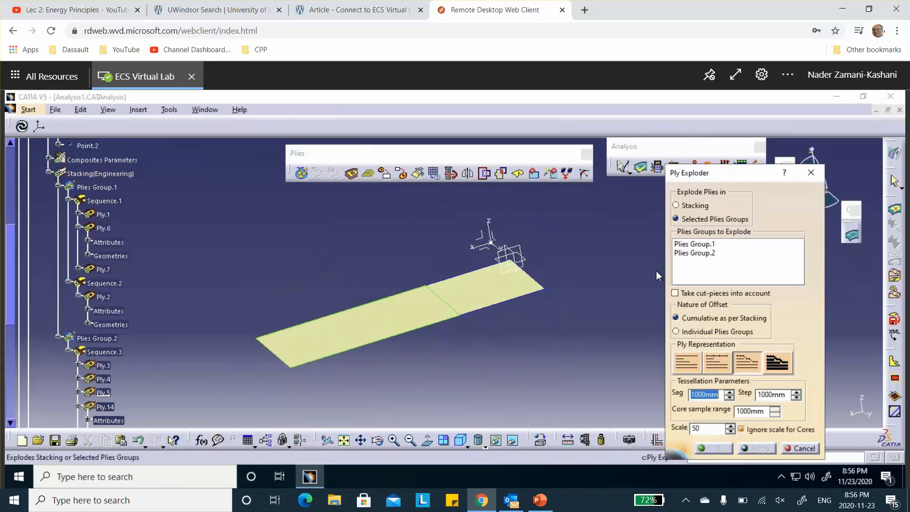
{"action": "left_click", "coordinate": [705, 245]}
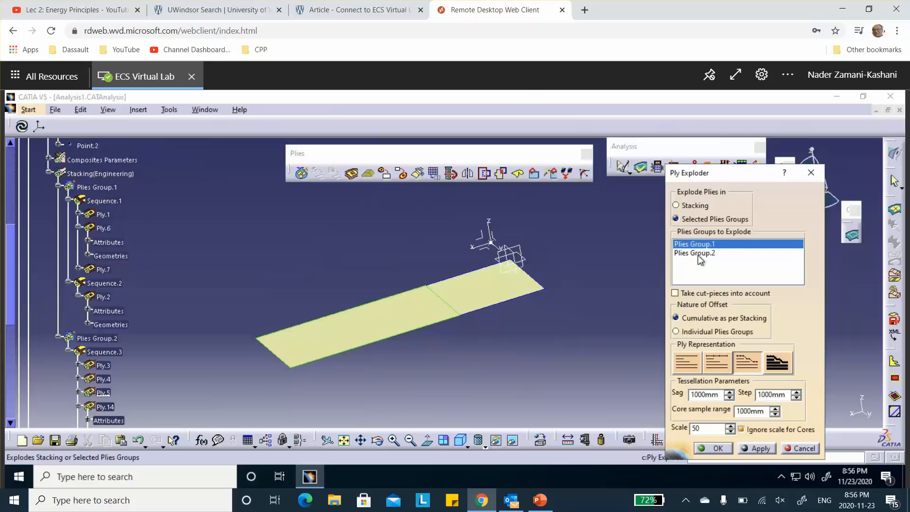
{"action": "left_click", "coordinate": [748, 363]}
{"action": "left_click", "coordinate": [759, 449]}
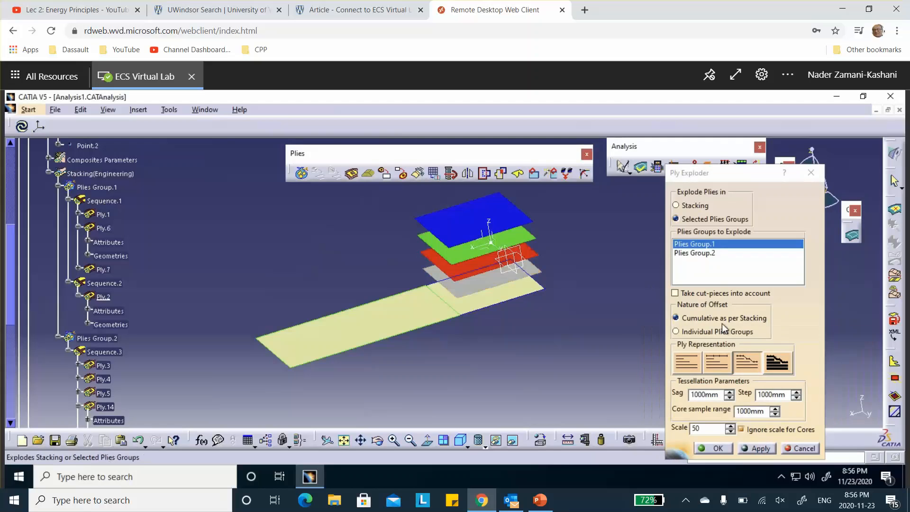
{"action": "left_click", "coordinate": [703, 254]}
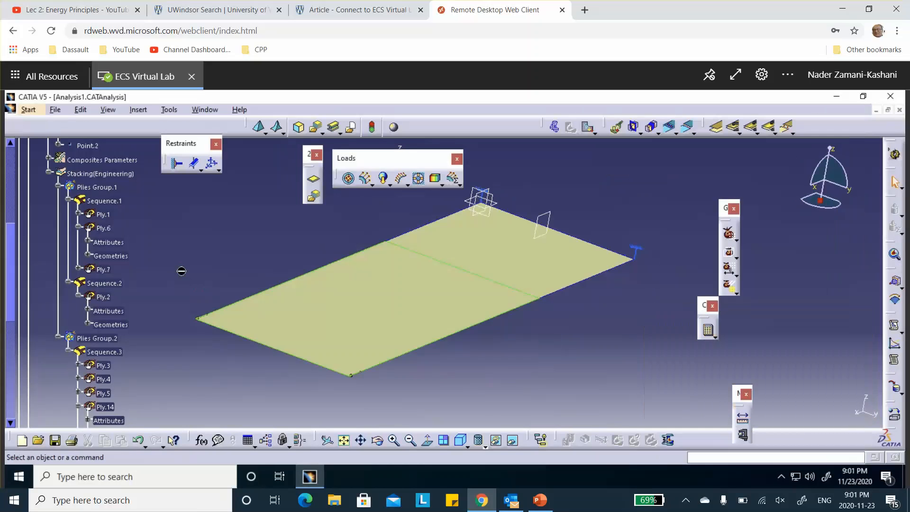
Activate the Translational displacement magnitude.1 image of the static case solution and examine the deformed plate.
{"action": "scroll", "coordinate": [182, 268], "scroll_direction": "down", "scroll_amount": 6}
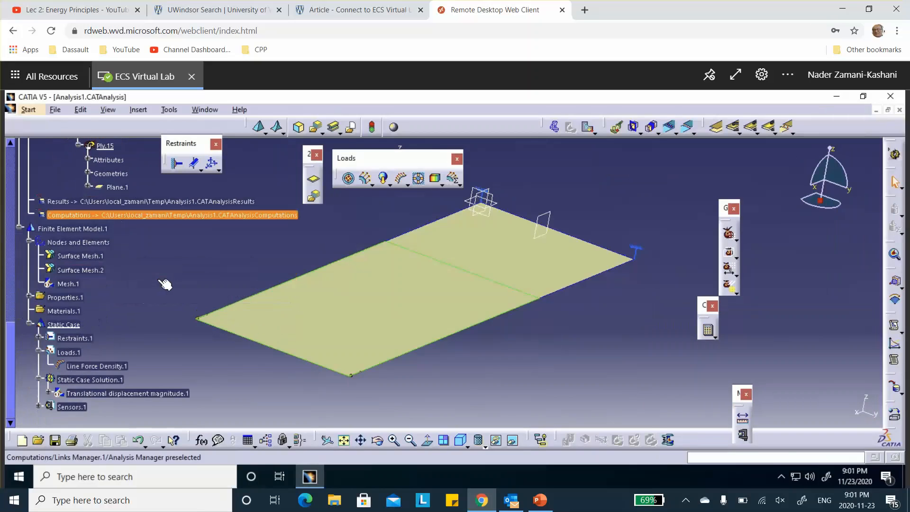
{"action": "right_click", "coordinate": [101, 364]}
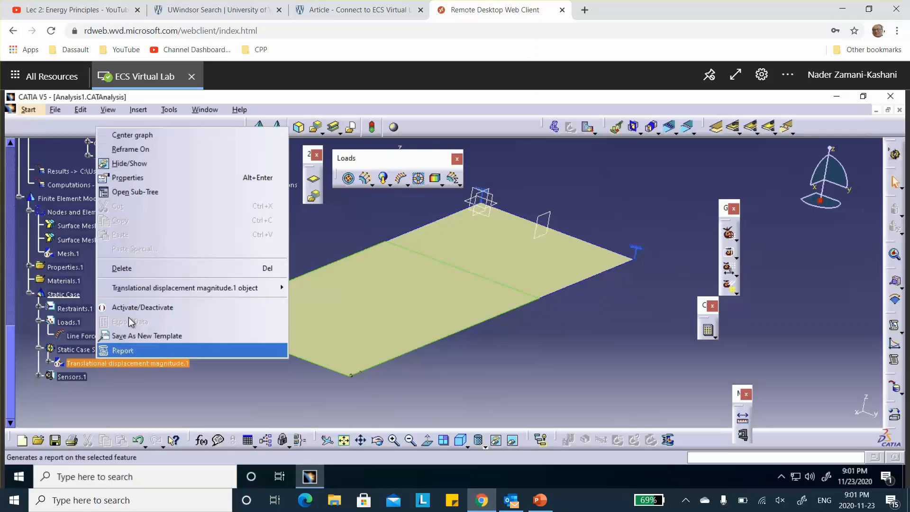
{"action": "left_click", "coordinate": [137, 308]}
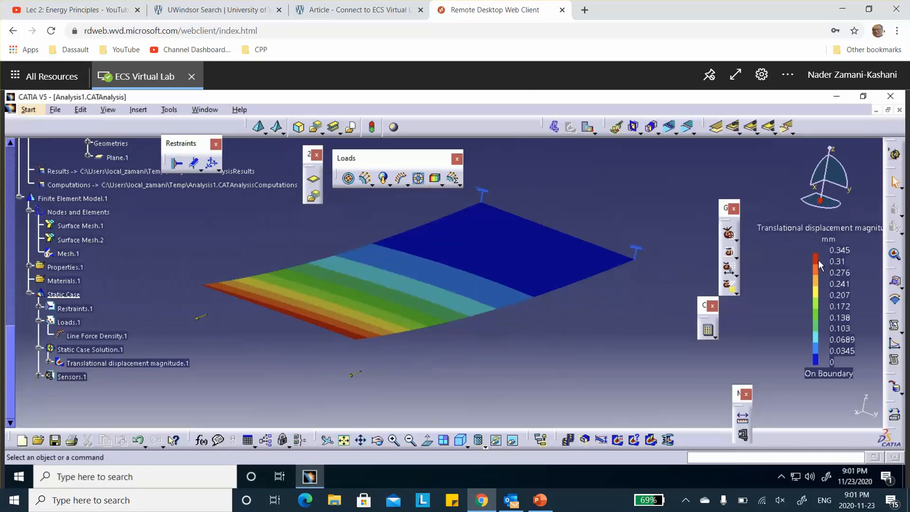
{"action": "mouse_move", "coordinate": [451, 278]}
{"action": "middle_mouse_down"}
{"action": "mouse_move", "coordinate": [427, 305]}
{"action": "mouse_move", "coordinate": [438, 284]}
{"action": "middle_mouse_up"}
{"action": "middle_click_drag", "start_coordinate": [573, 293], "coordinate": [667, 268]}
{"action": "middle_click_drag", "start_coordinate": [509, 272], "coordinate": [624, 221]}
{"action": "double_click", "coordinate": [125, 363]}
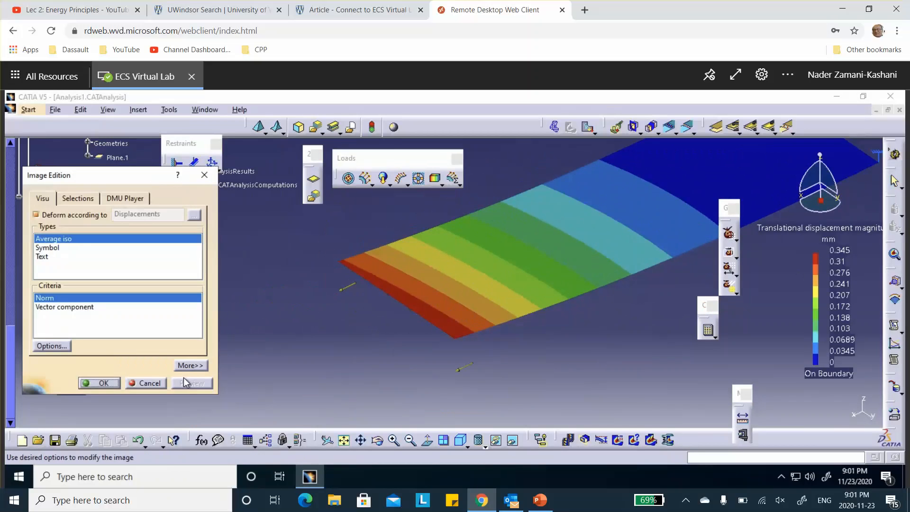
{"action": "left_click", "coordinate": [155, 386]}
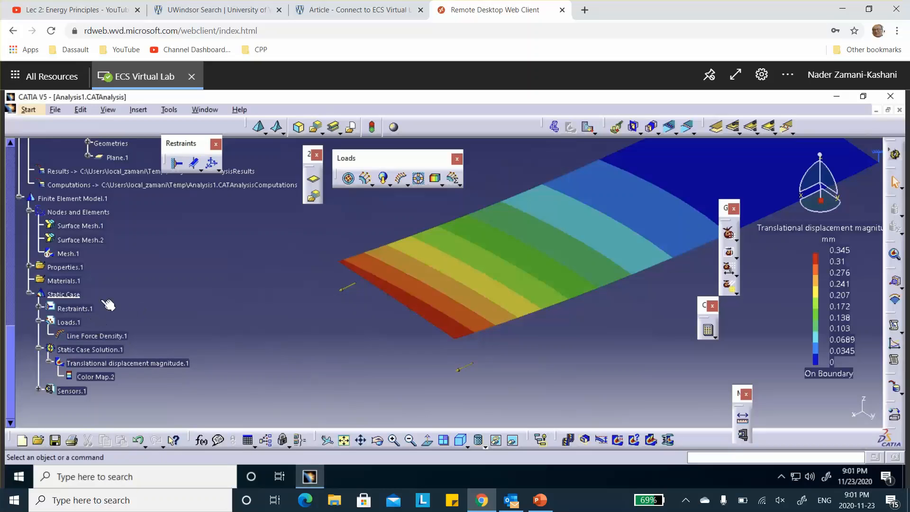
{"action": "middle_click_drag", "start_coordinate": [209, 281], "coordinate": [226, 315]}
{"action": "left_click", "coordinate": [213, 276]}
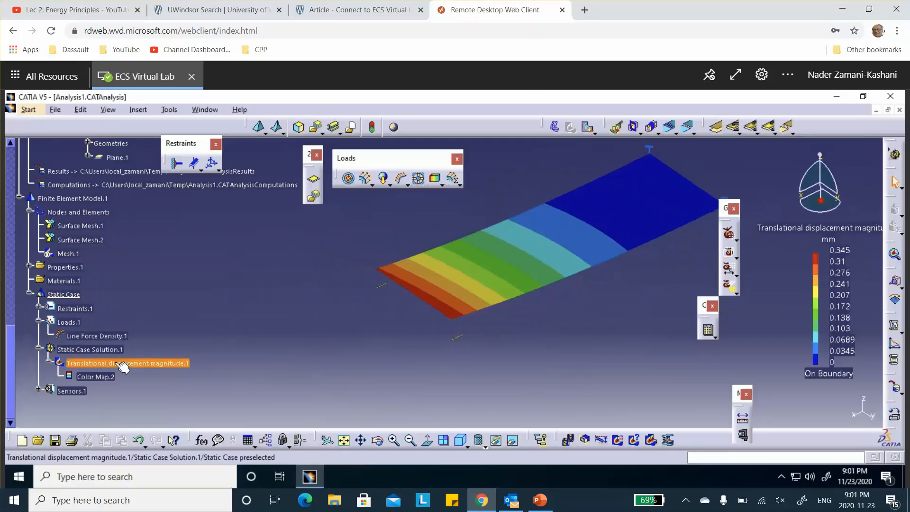
Generate a Stress full tensor component (nodal values) image from Static Case Solution.1, using the Stress physical type.
{"action": "left_click", "coordinate": [98, 337]}
{"action": "left_click", "coordinate": [97, 349]}
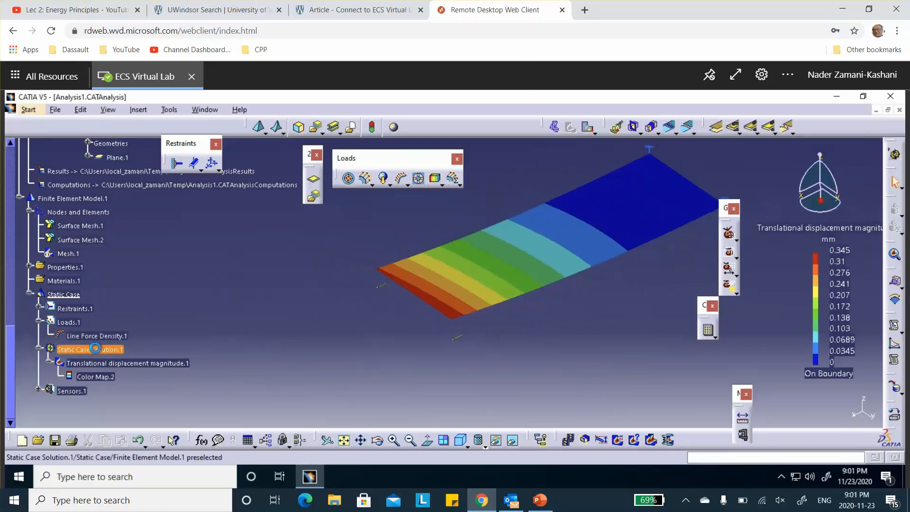
{"action": "right_click", "coordinate": [98, 349]}
{"action": "left_click", "coordinate": [144, 283]}
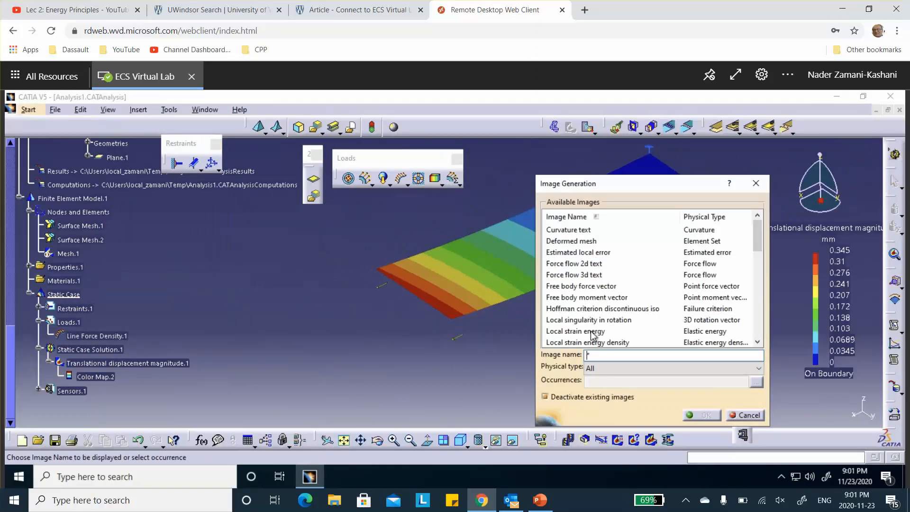
{"action": "left_click", "coordinate": [601, 372]}
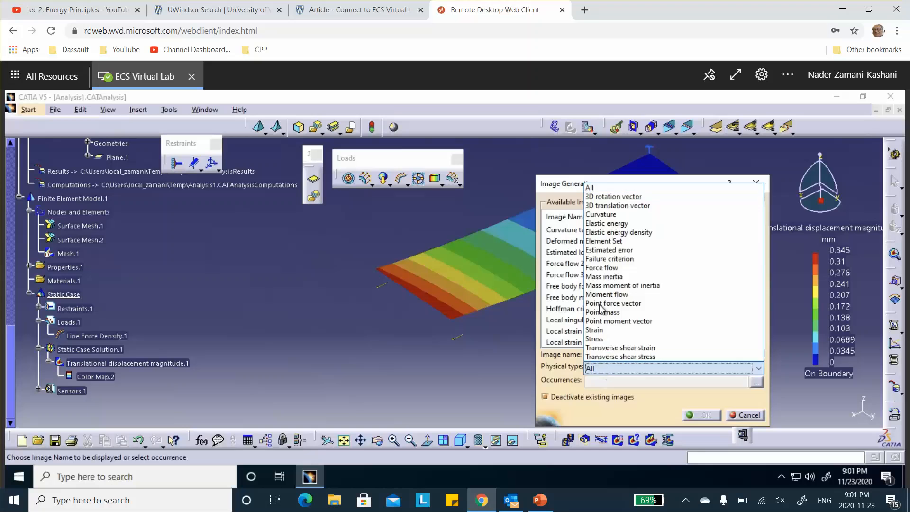
{"action": "left_click", "coordinate": [559, 345]}
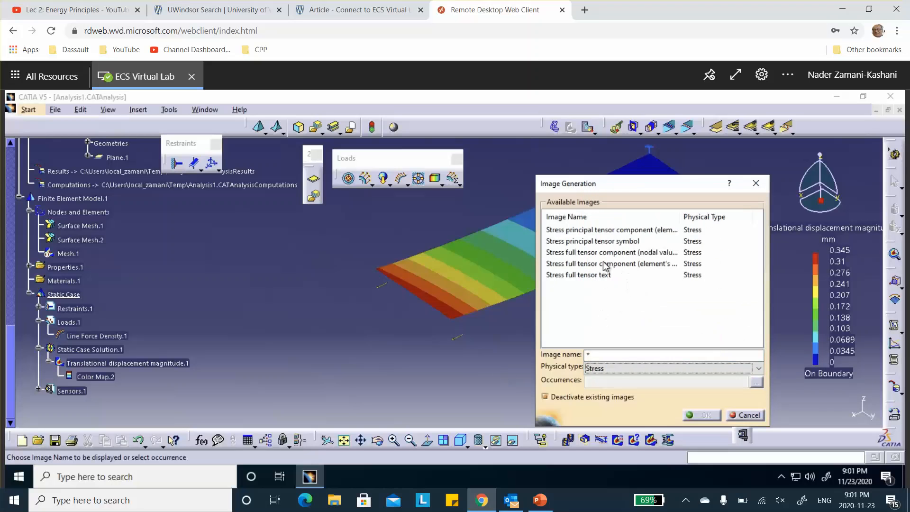
{"action": "left_click", "coordinate": [607, 254]}
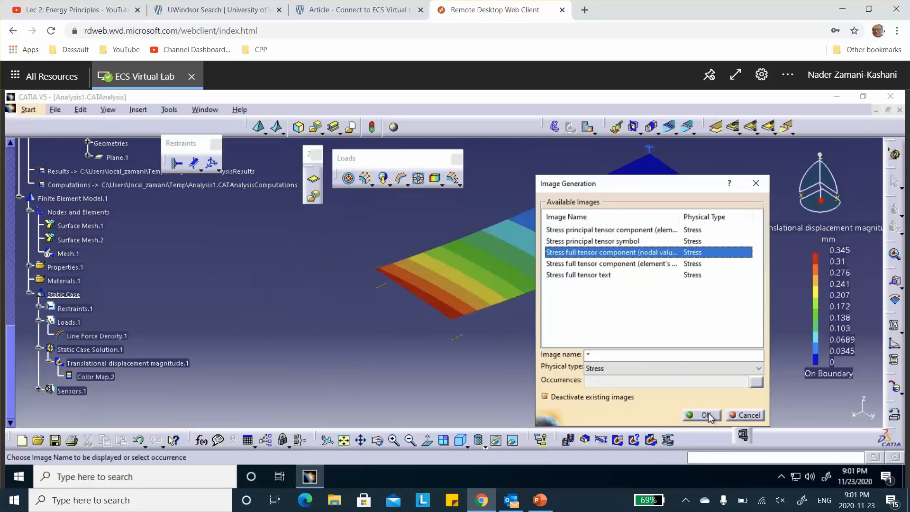
{"action": "left_click", "coordinate": [707, 416]}
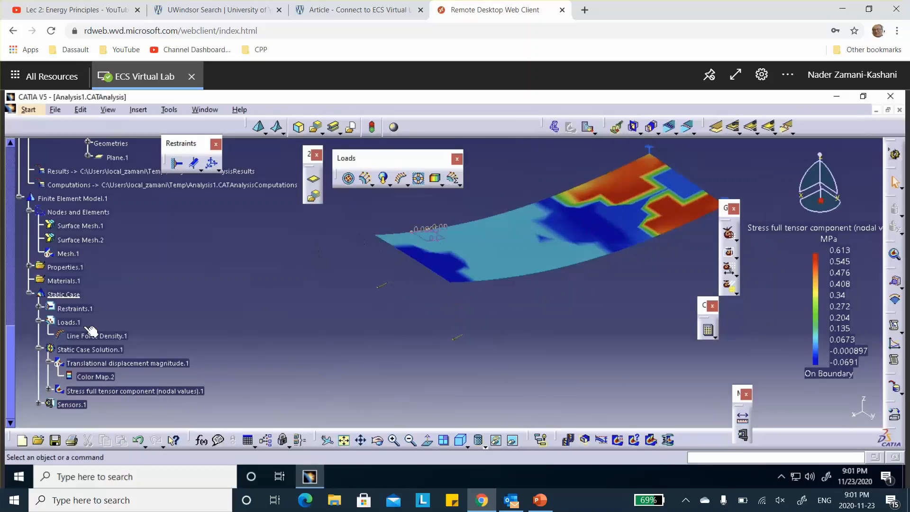
Change the axis system of the stress full tensor component image to Global.
{"action": "double_click", "coordinate": [136, 390]}
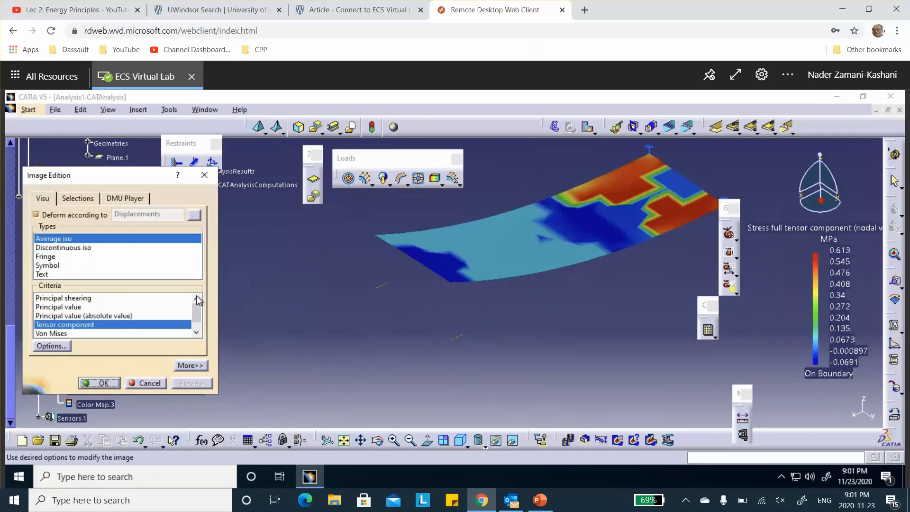
{"action": "left_click", "coordinate": [190, 365]}
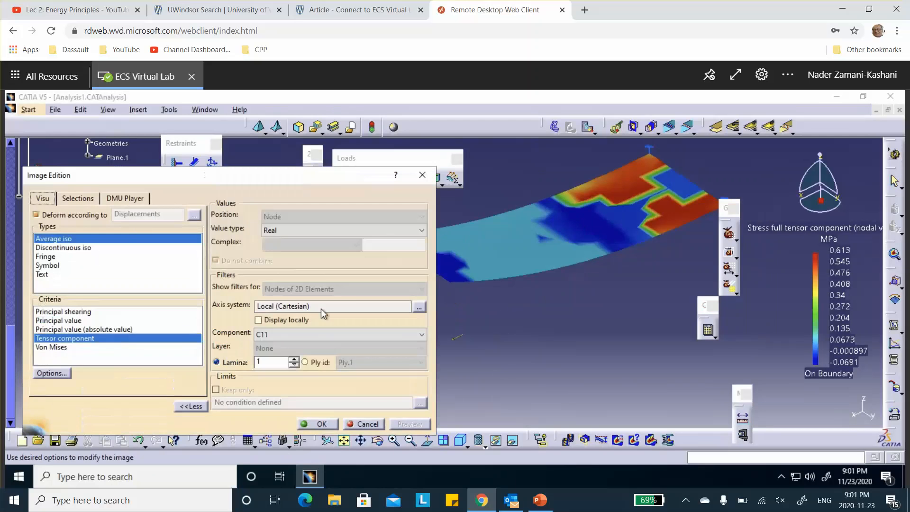
{"action": "left_click", "coordinate": [419, 309]}
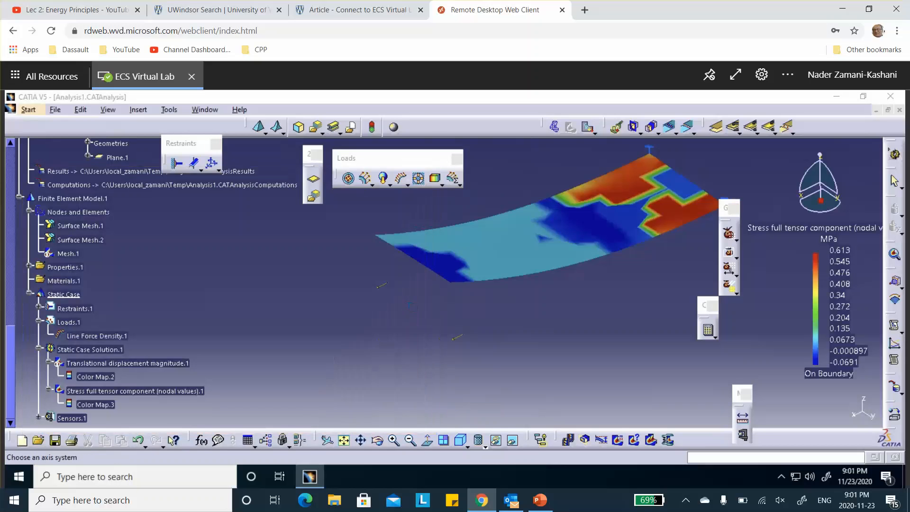
{"action": "left_click", "coordinate": [271, 248]}
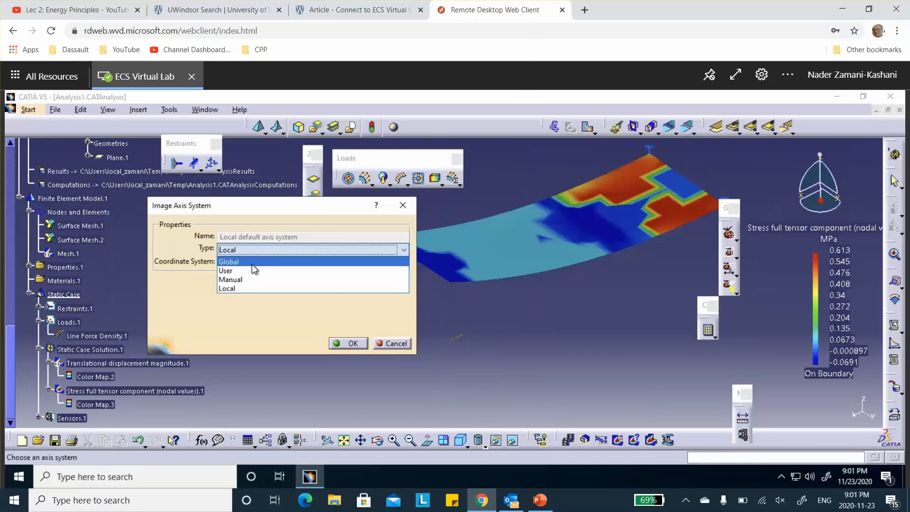
{"action": "left_click", "coordinate": [254, 259]}
{"action": "left_click", "coordinate": [344, 342]}
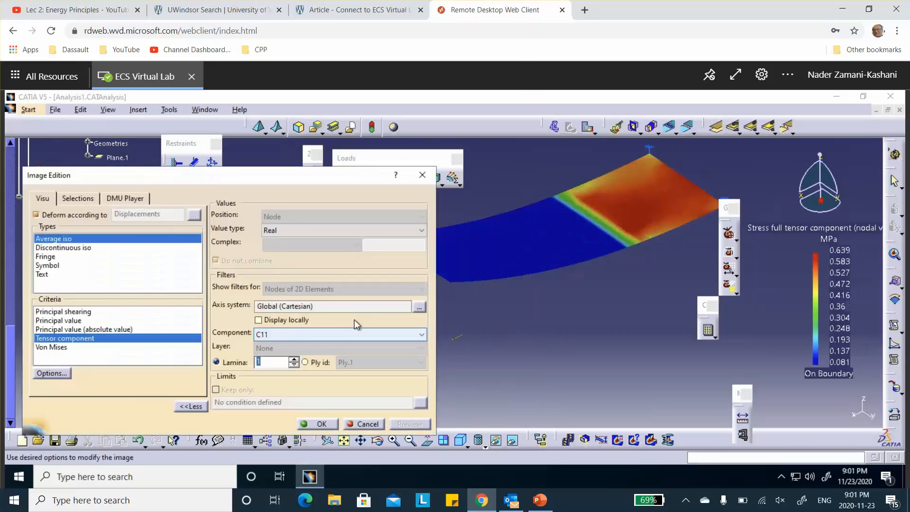
Step the C11 stress image through laminas 1 to 5 and return to lamina 1.
{"action": "left_click", "coordinate": [287, 335]}
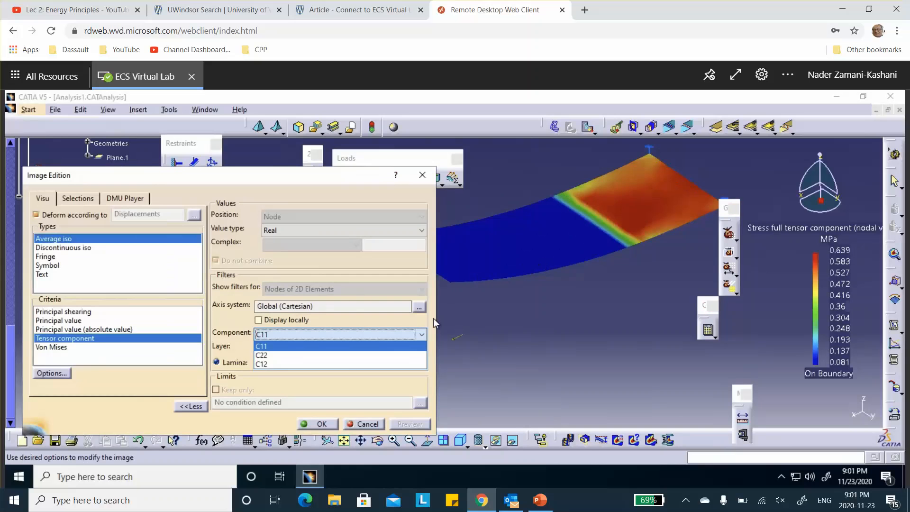
{"action": "left_click", "coordinate": [351, 387]}
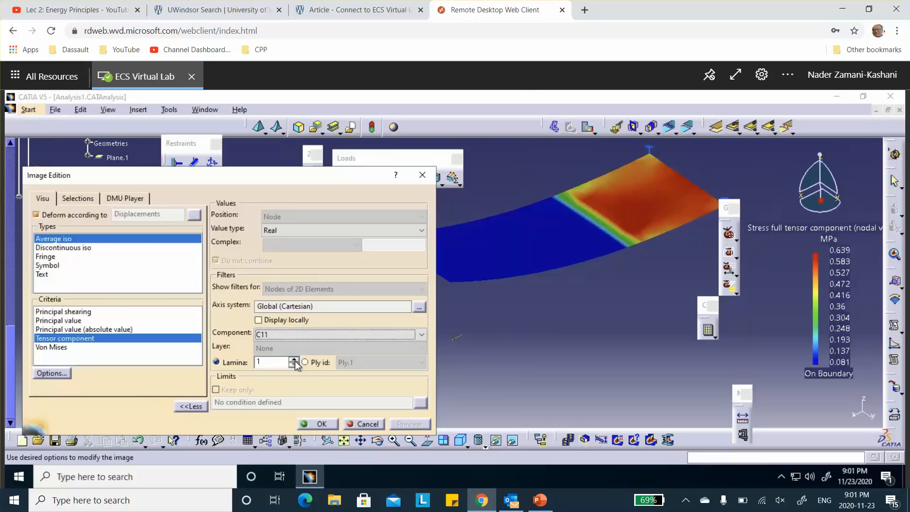
{"action": "left_click", "coordinate": [294, 359]}
{"action": "left_click", "coordinate": [294, 359]}
{"action": "left_click", "coordinate": [295, 359]}
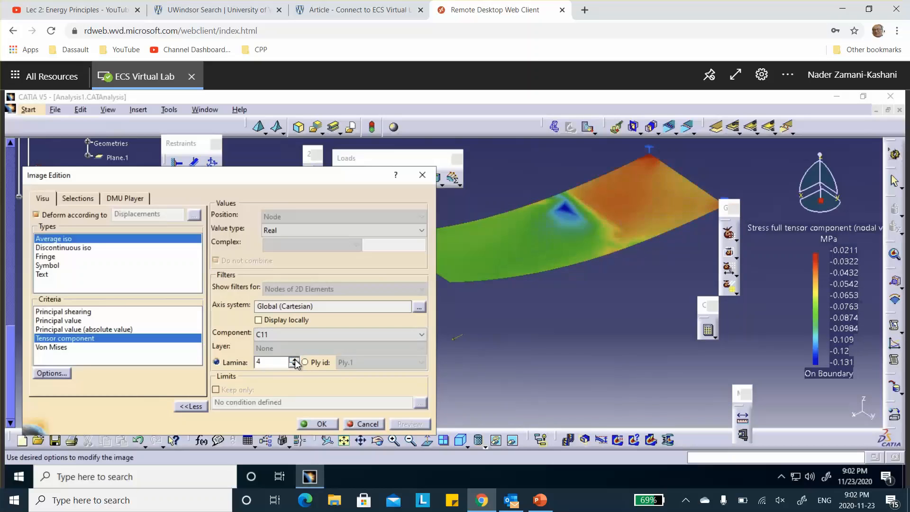
{"action": "left_click", "coordinate": [294, 359]}
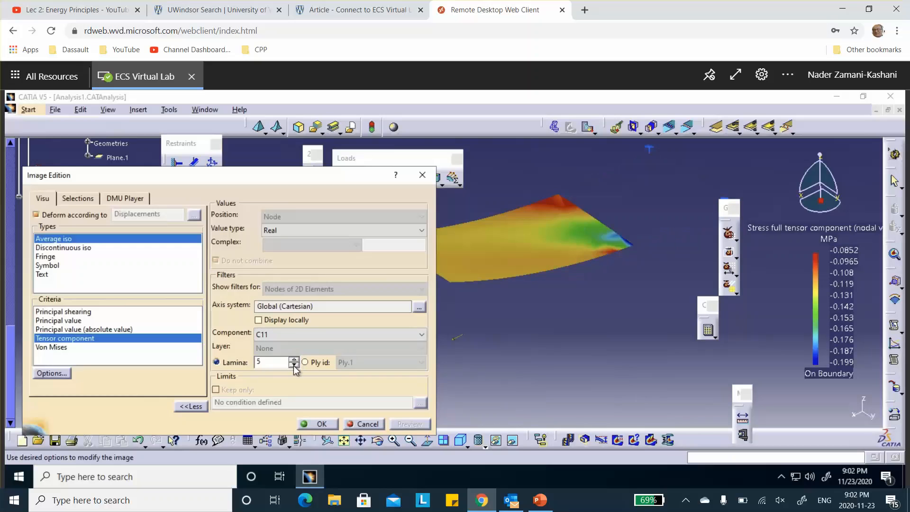
{"action": "left_click", "coordinate": [294, 366]}
{"action": "left_click", "coordinate": [294, 366]}
{"action": "left_click", "coordinate": [294, 366]}
{"action": "left_click", "coordinate": [294, 365]}
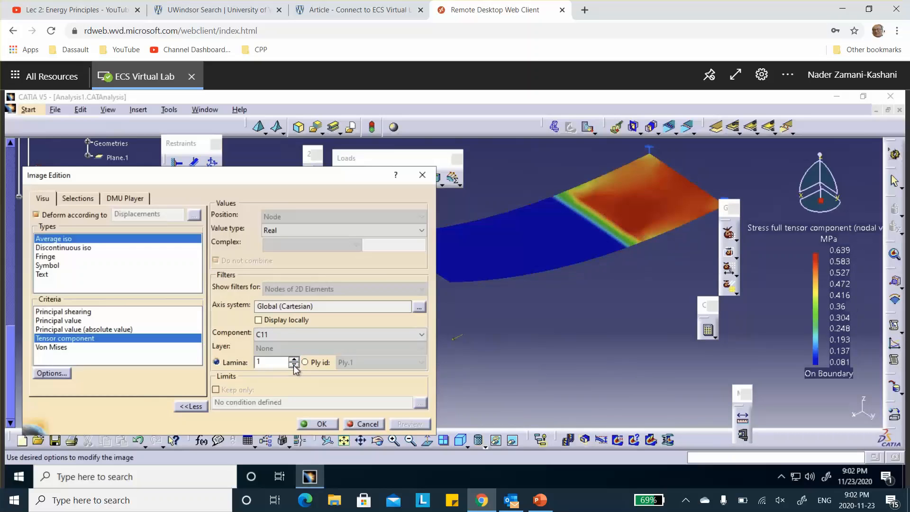
Filter the C11 stress image by ply id and examine Ply.14.
{"action": "left_click", "coordinate": [304, 362]}
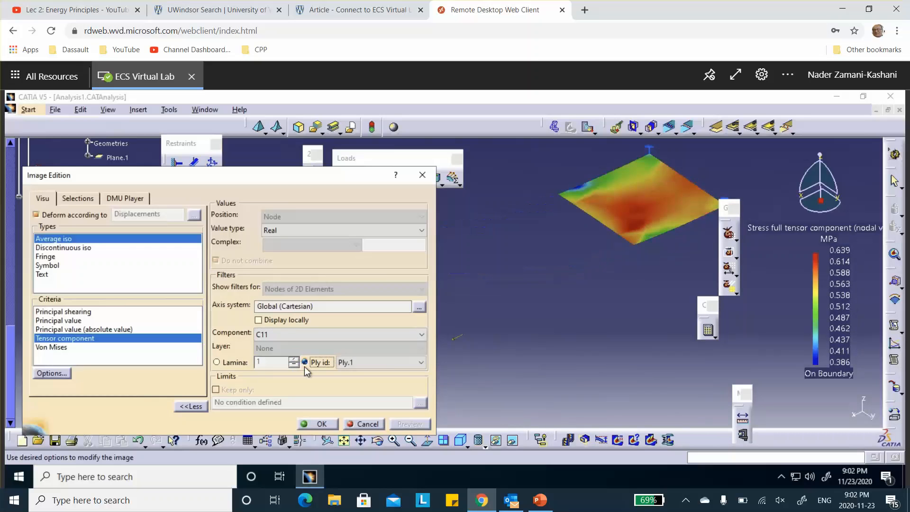
{"action": "left_click", "coordinate": [419, 362]}
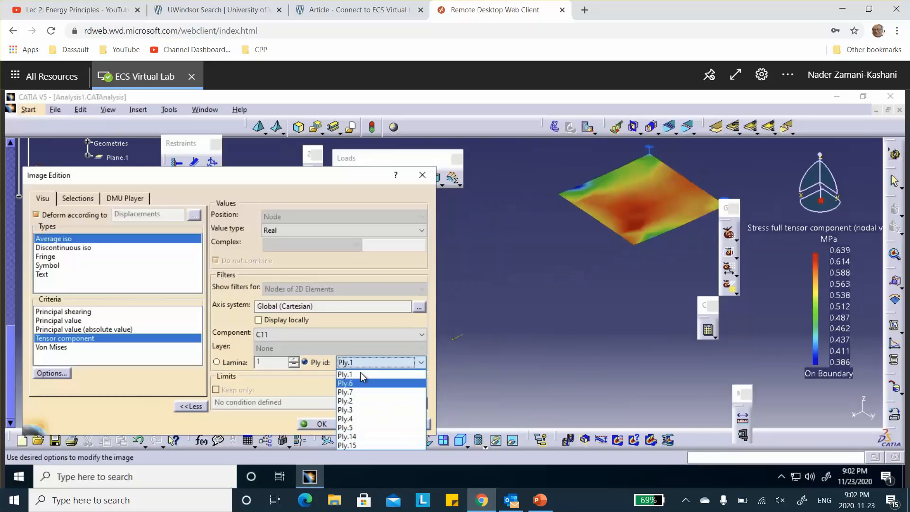
{"action": "left_click", "coordinate": [356, 437]}
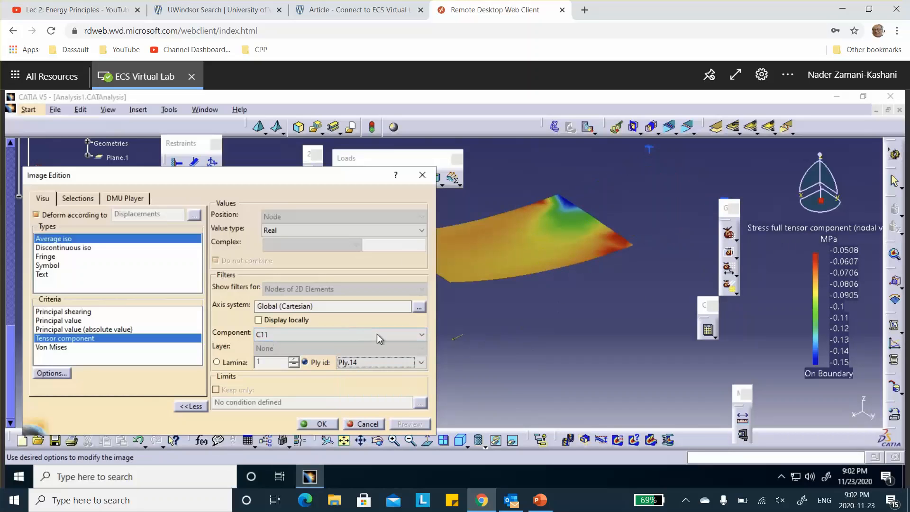
Switch the stress image's criterion to Von Mises, view lamina 2, and filter the image by ply id.
{"action": "left_click", "coordinate": [52, 348]}
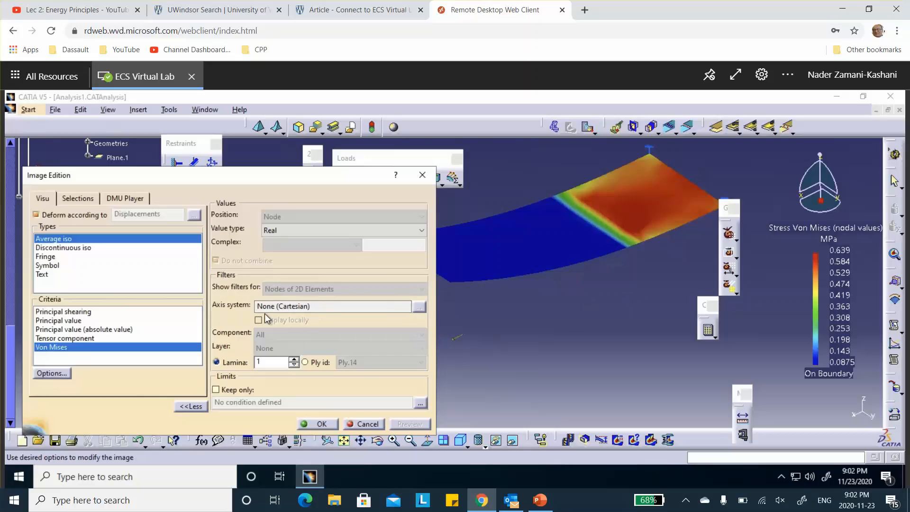
{"action": "left_click", "coordinate": [294, 359]}
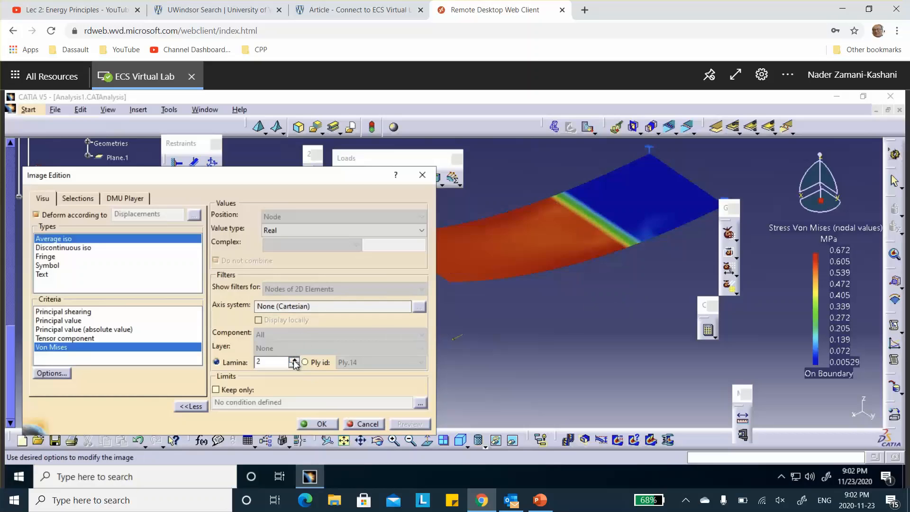
{"action": "left_click", "coordinate": [306, 362]}
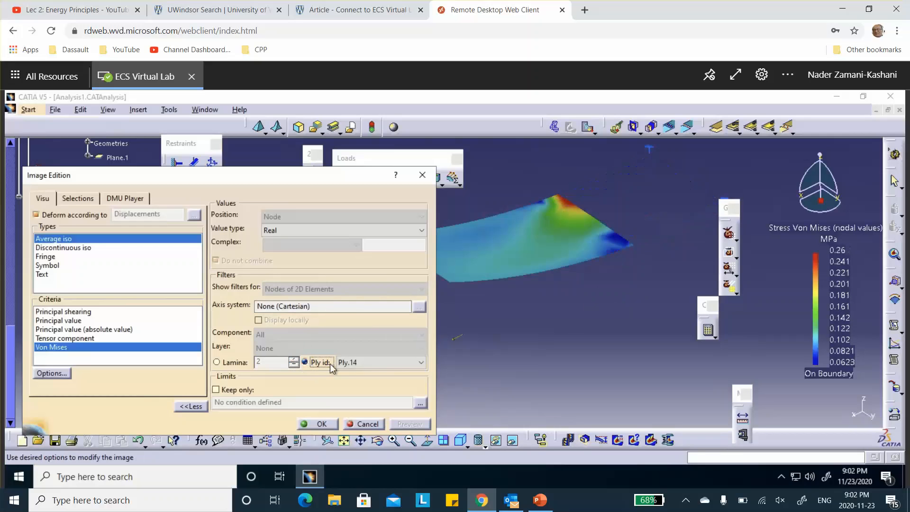
Compare the Von Mises stress distributions of Ply.6 and Ply.1.
{"action": "left_click", "coordinate": [421, 363]}
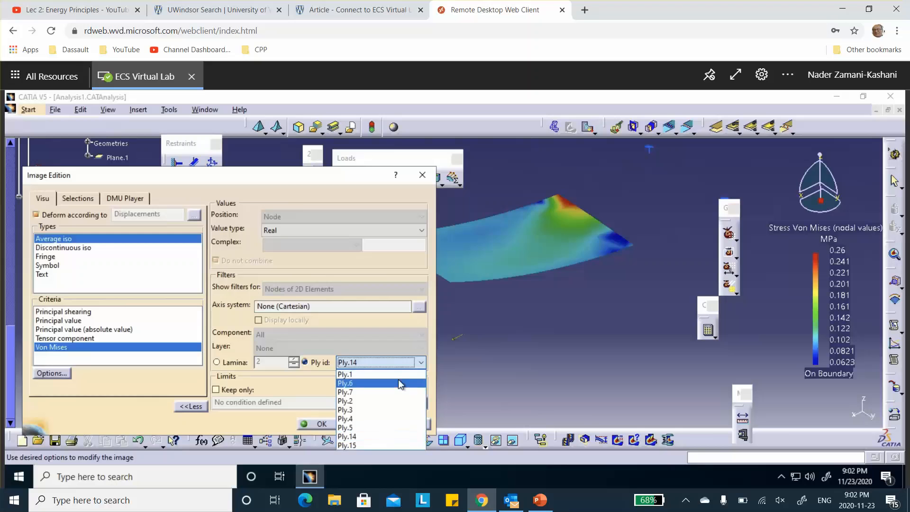
{"action": "left_click", "coordinate": [399, 383]}
{"action": "left_click", "coordinate": [421, 363]}
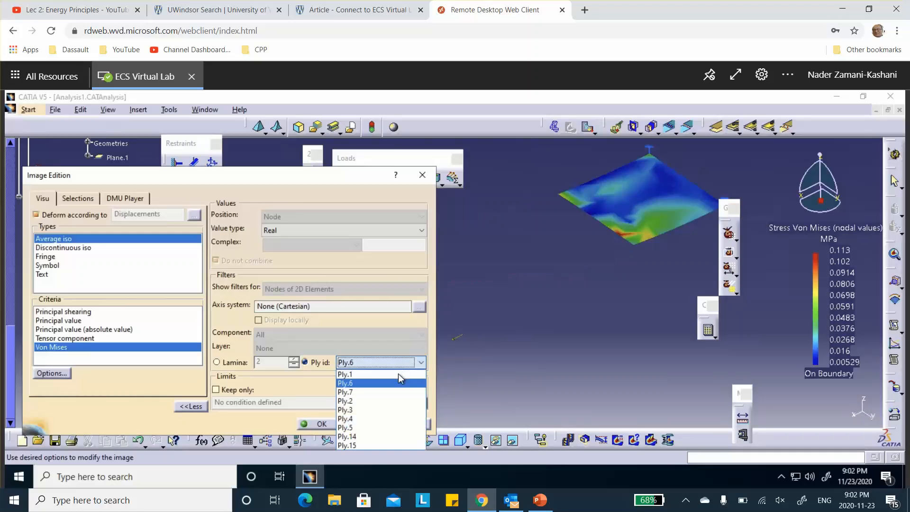
{"action": "left_click", "coordinate": [400, 376]}
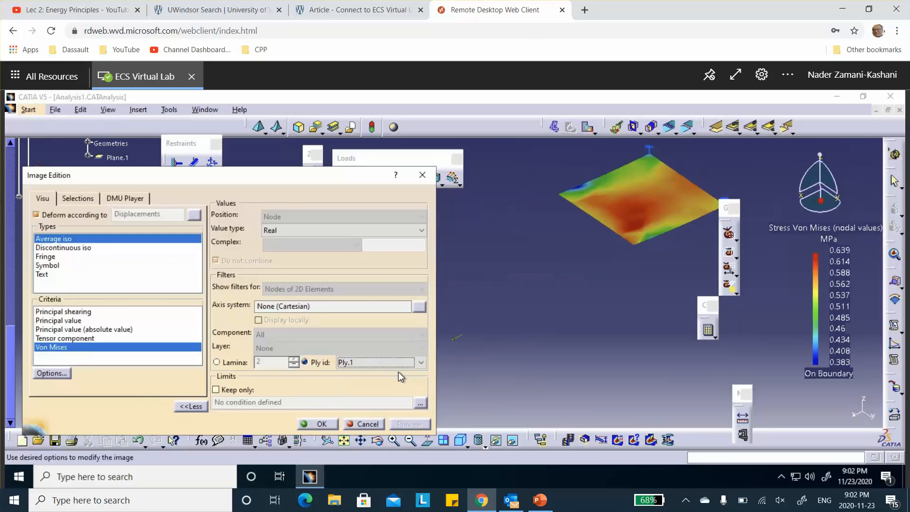
{"action": "left_click", "coordinate": [421, 362]}
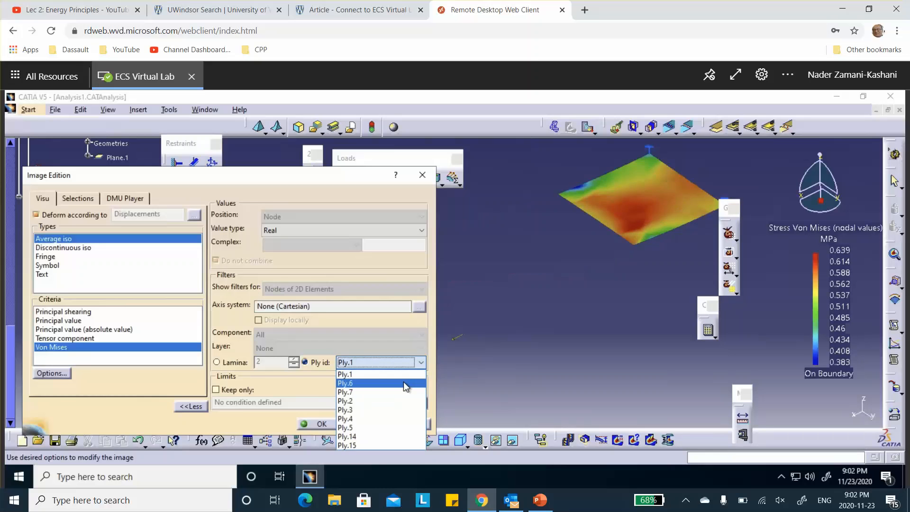
{"action": "left_click", "coordinate": [402, 382]}
Set the Von Mises stress image to show Ply.4 and accept the image settings.
{"action": "left_click", "coordinate": [419, 362]}
{"action": "left_click", "coordinate": [372, 418]}
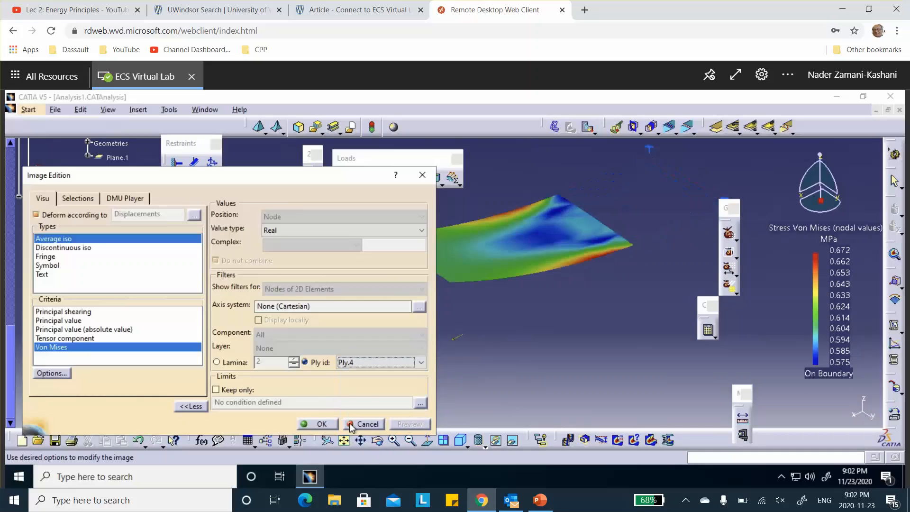
{"action": "left_click", "coordinate": [323, 424]}
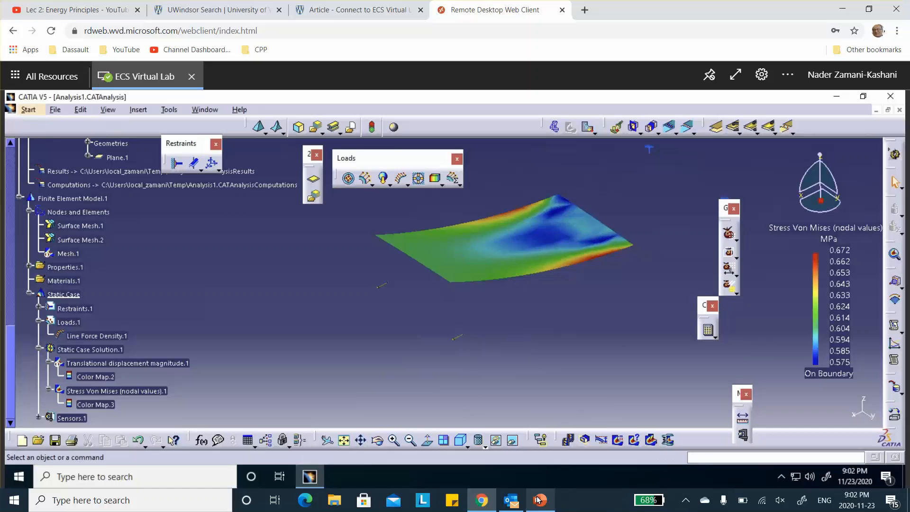
Switch to the PowerPoint slide on the manual plies creation approach.
{"action": "mouse_move", "coordinate": [538, 498]}
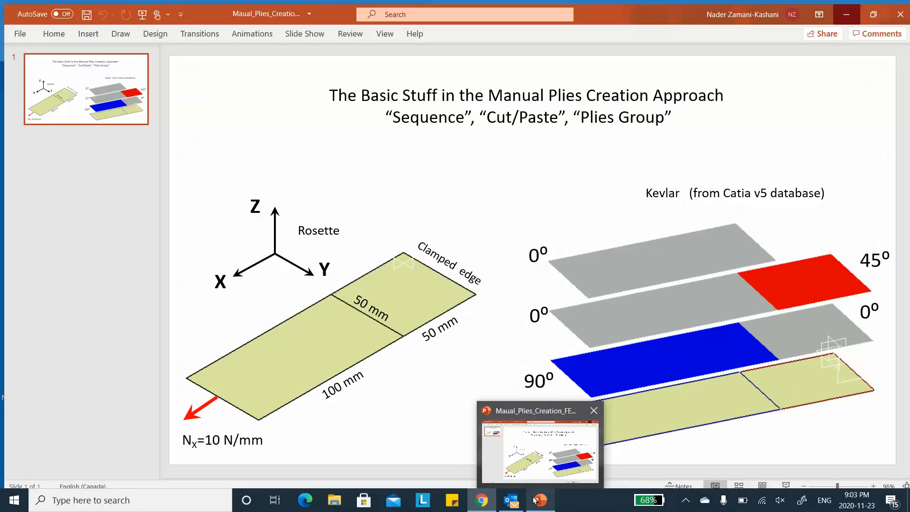
{"action": "left_click", "coordinate": [540, 450]}
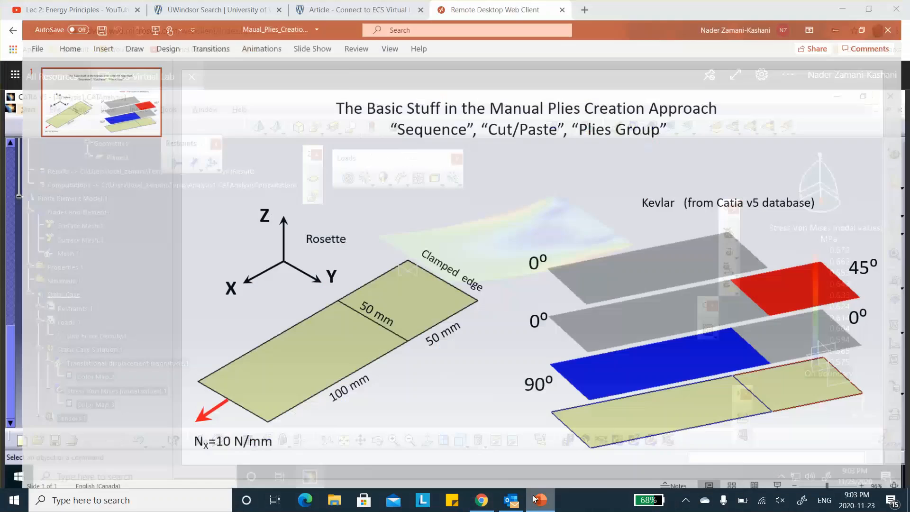